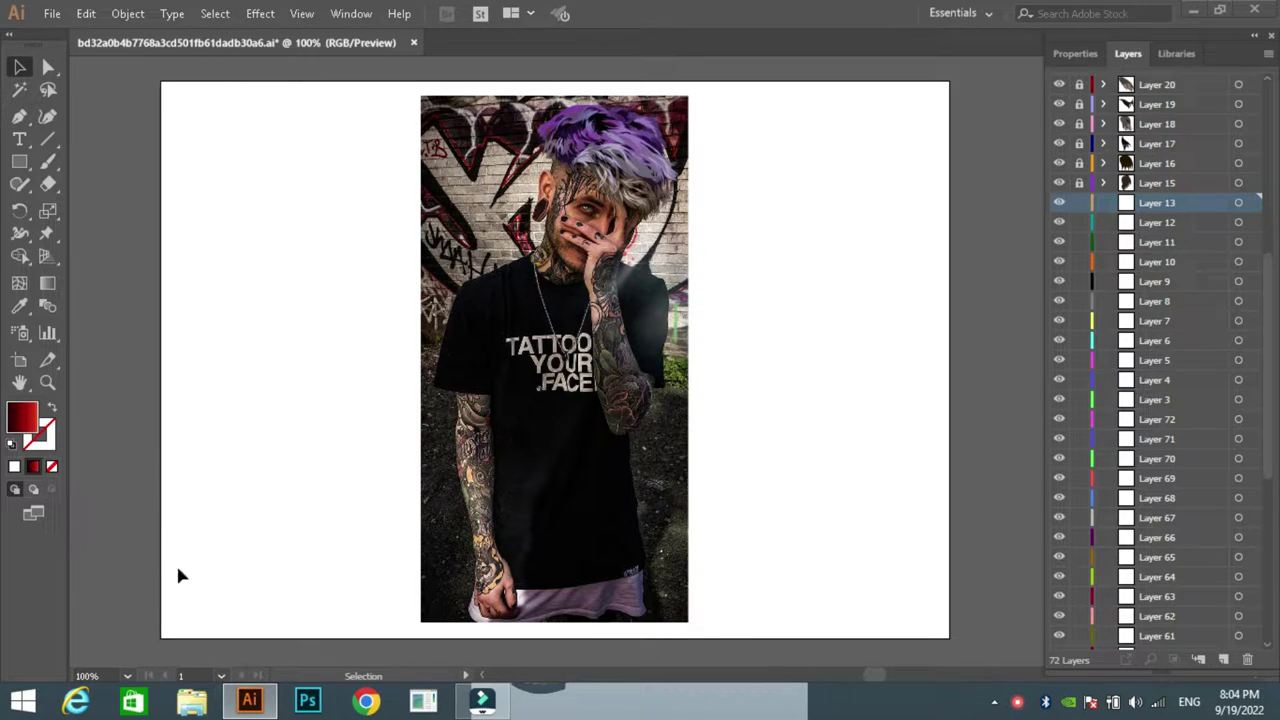
Step: Zoom to 800% and pan to frame the eye, ear plug and hair above the hand
left_click(126, 676)
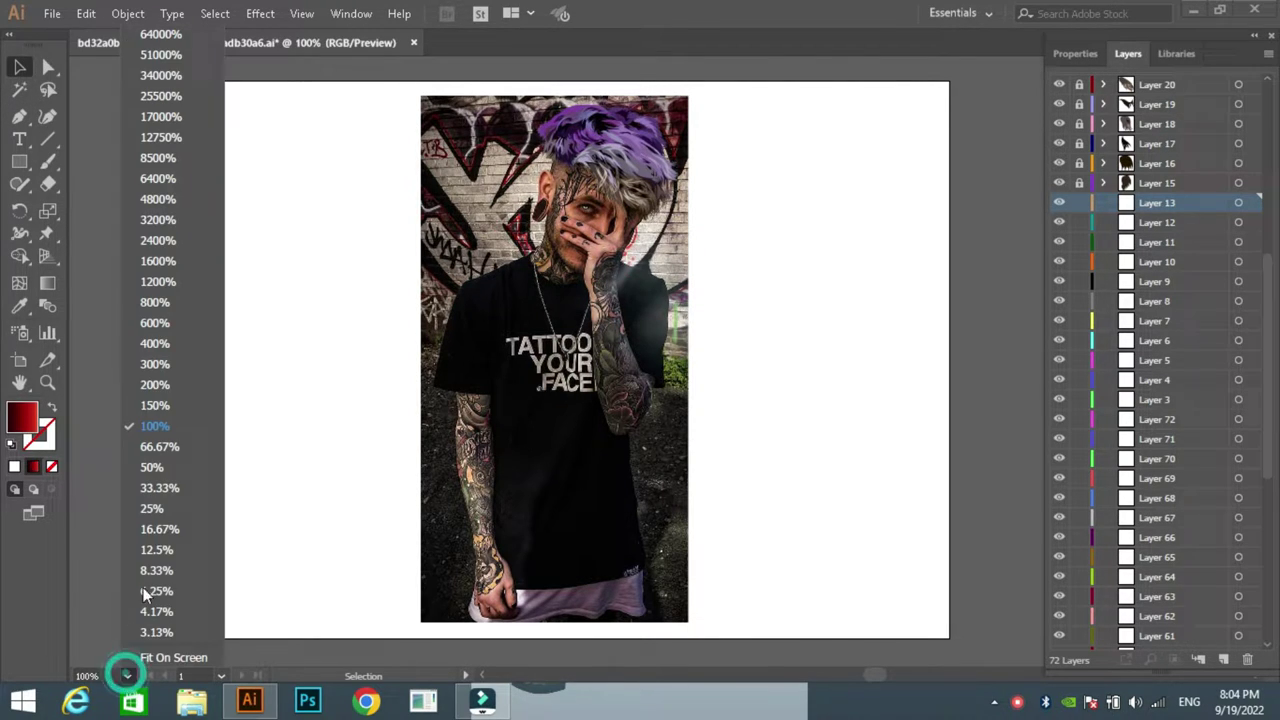
left_click(176, 303)
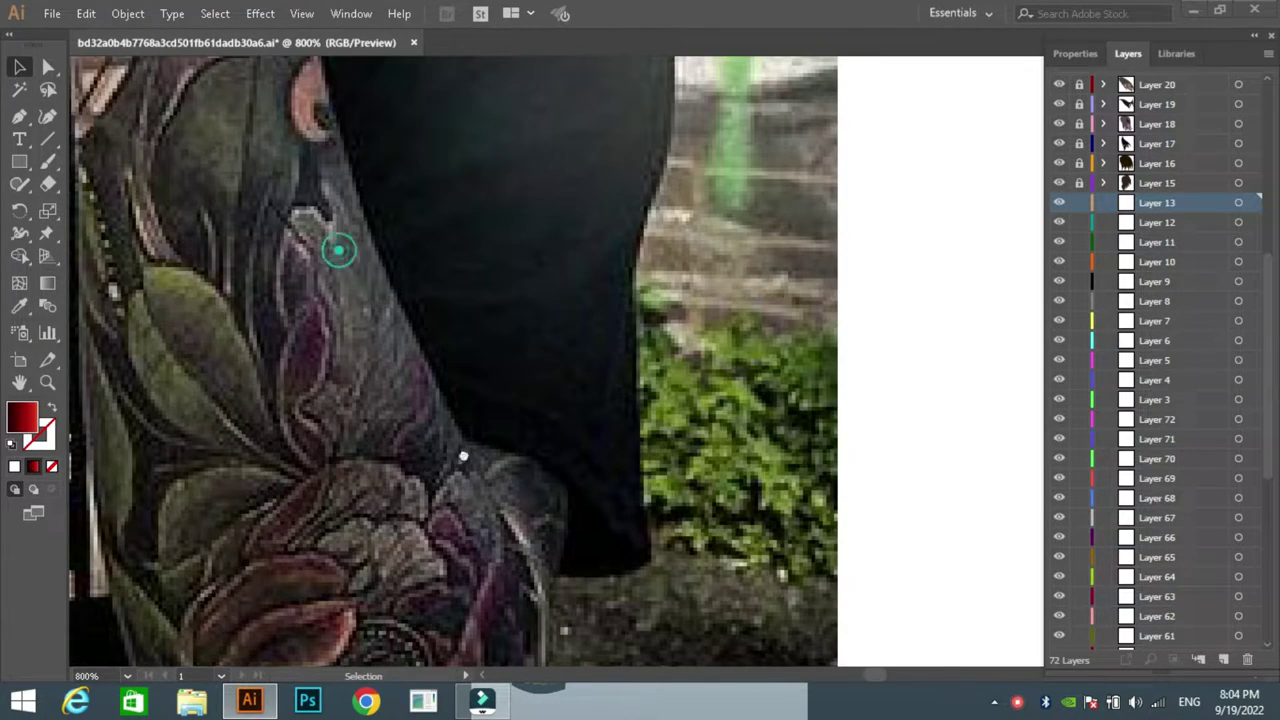
left_click_drag(463, 457, 528, 443)
left_click_drag(497, 169, 663, 606)
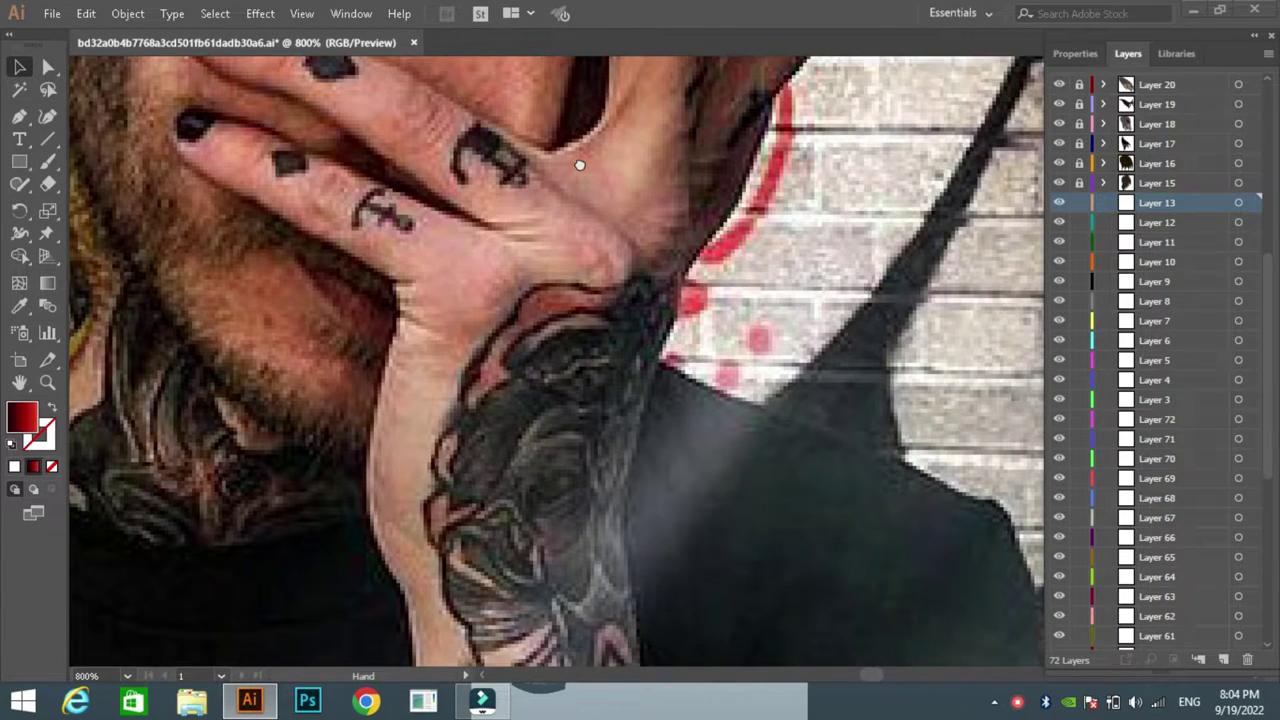
left_click_drag(579, 164, 697, 603)
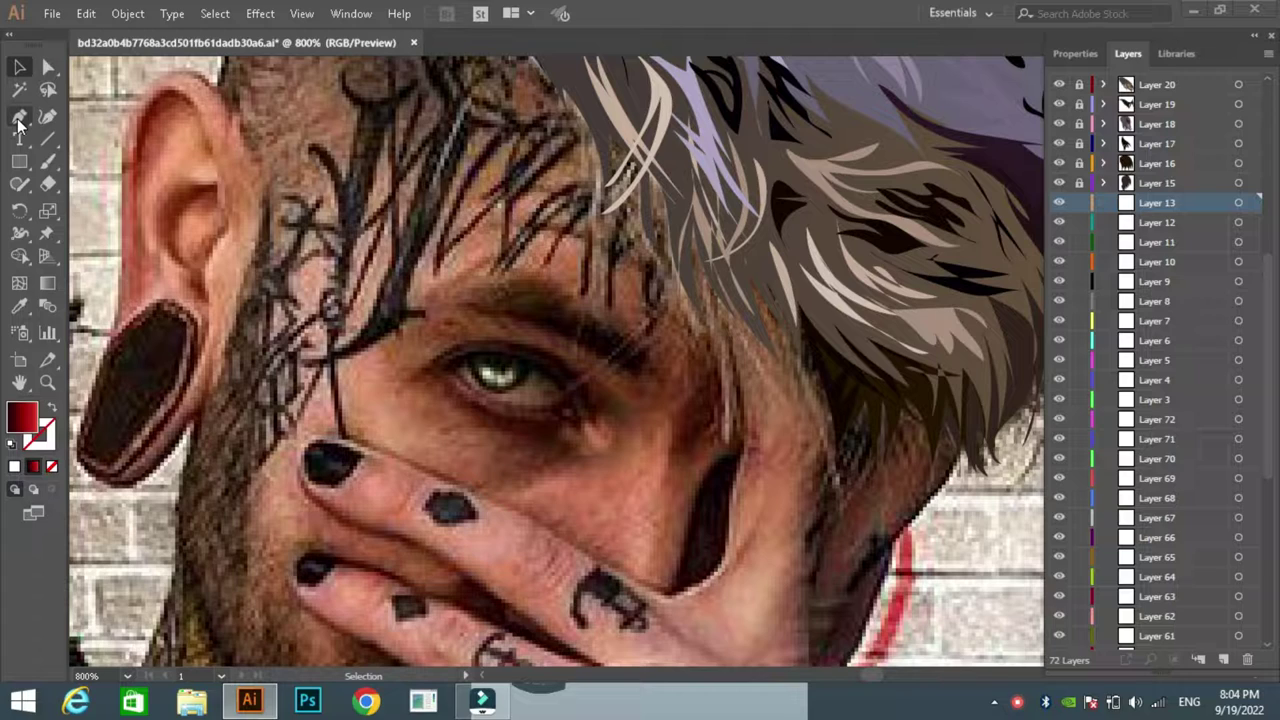
Step: Pencil a hair strand over the forehead, fill it with sampled hair brown, and lock Layer 13
left_click_drag(26, 183, 95, 206)
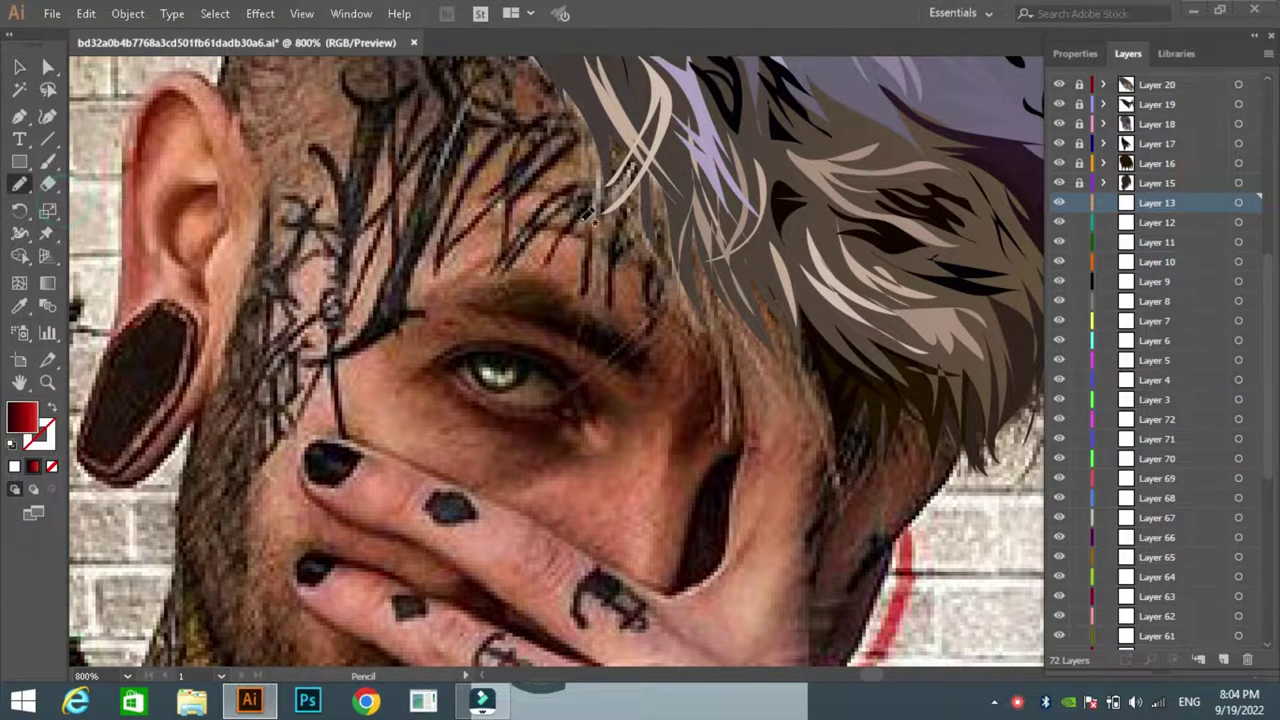
scroll(770, 220, "up", 2)
scroll(580, 188, "up", 1)
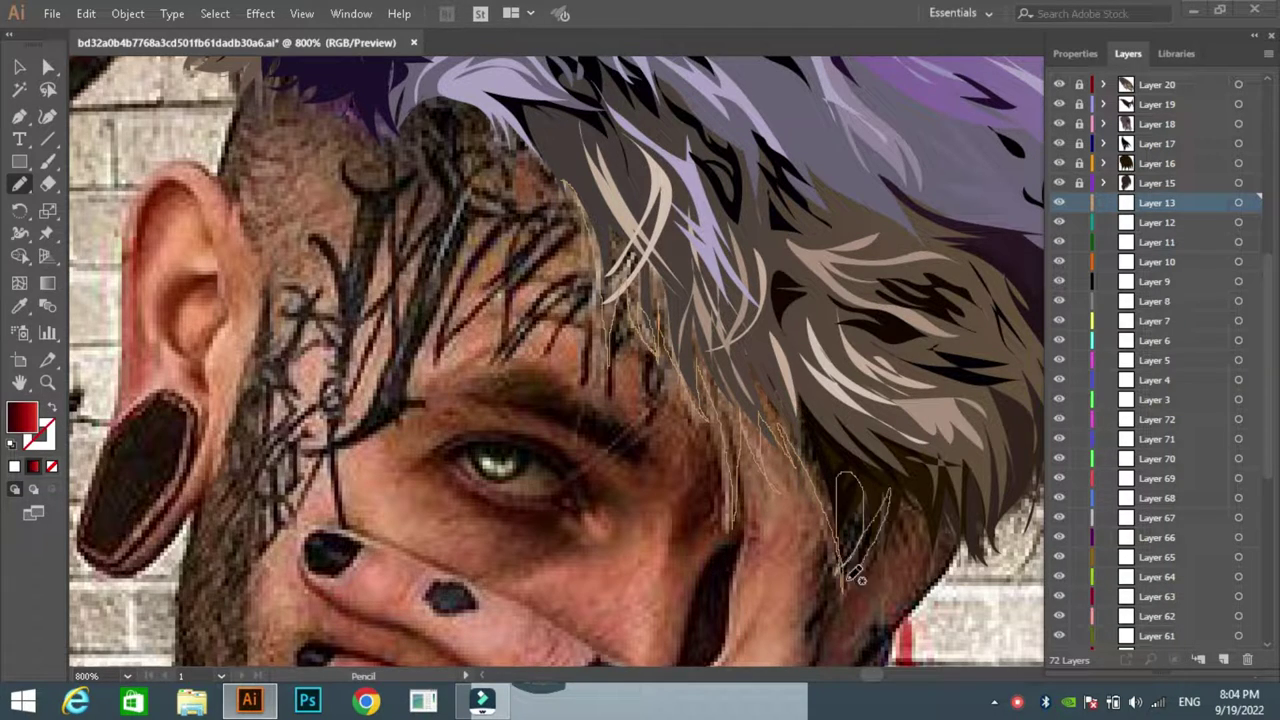
left_click_drag(630, 120, 598, 130)
key("i")
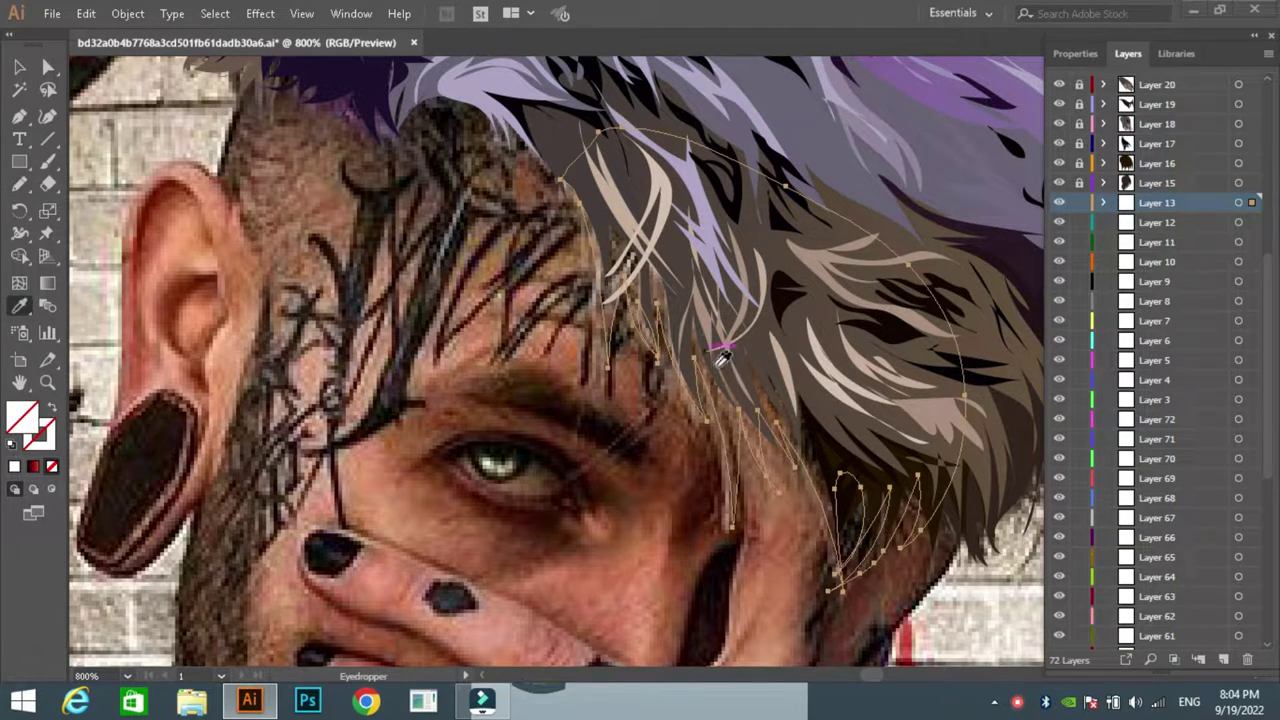
left_click(651, 286)
left_click(1082, 204)
Step: Trace a closed, unfilled eyebrow outline with the Pen tool
key("p")
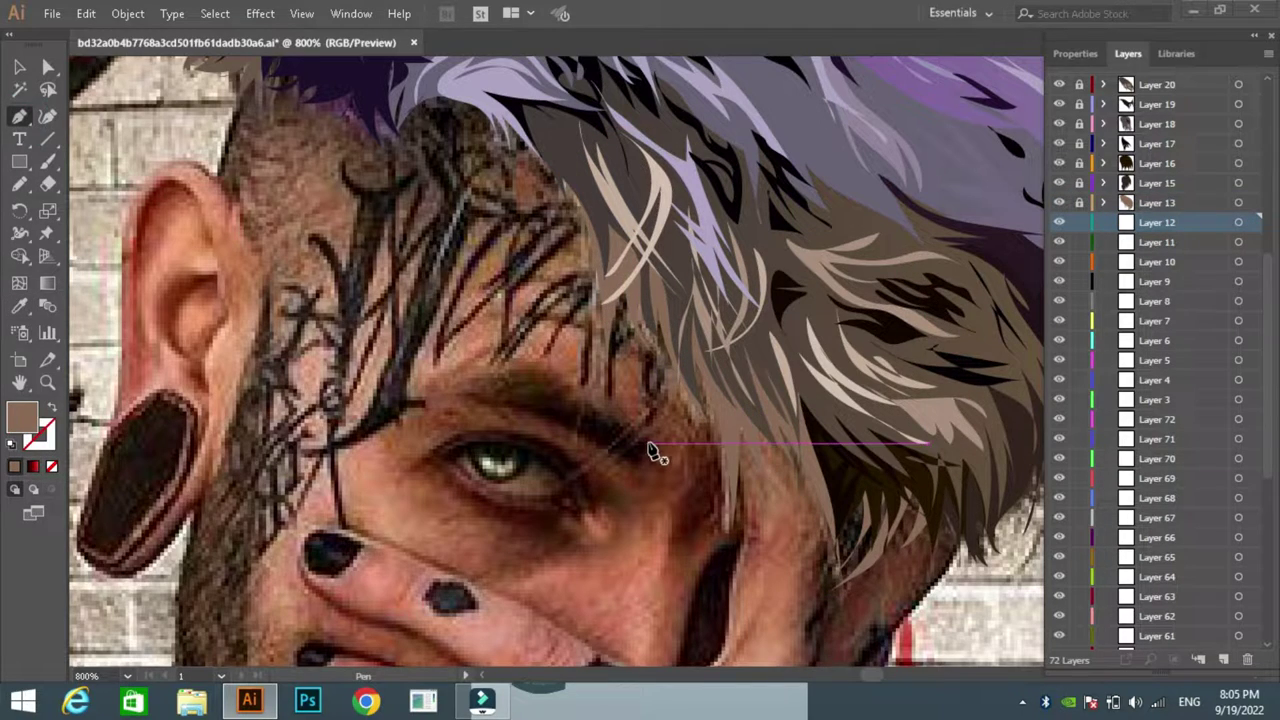
left_click(648, 443)
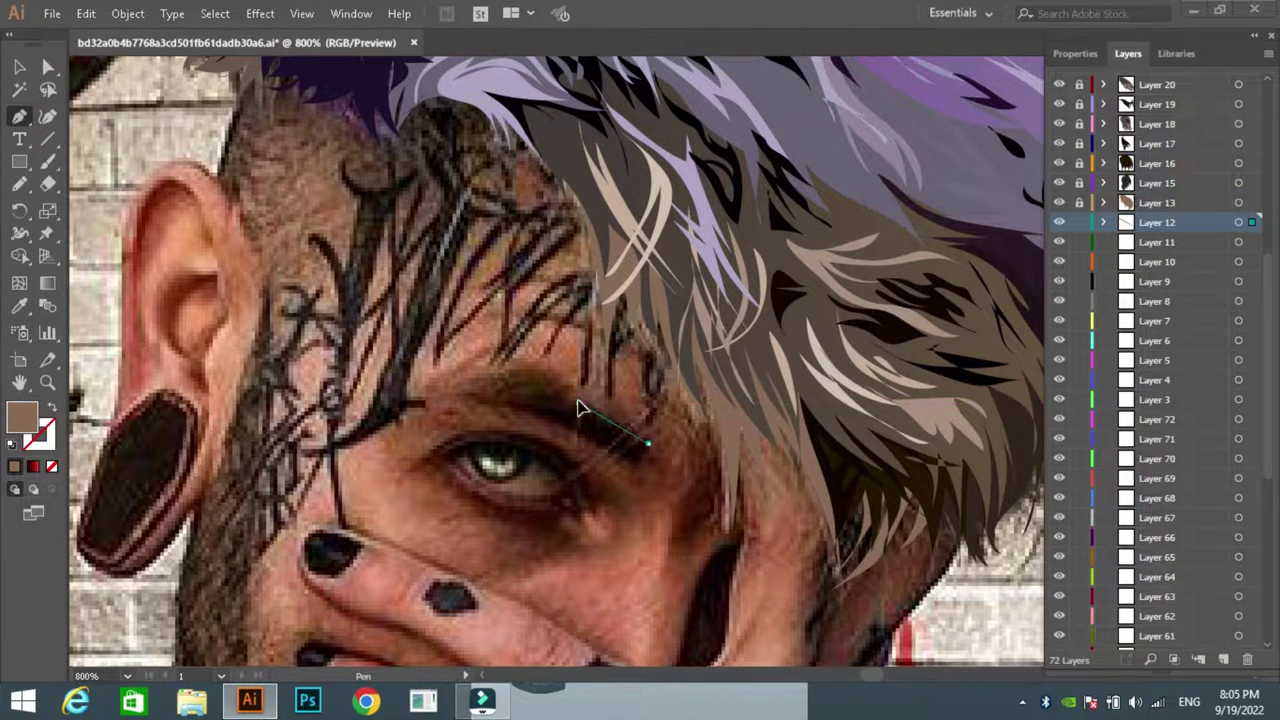
left_click(586, 404)
left_click(533, 364)
left_click(459, 385)
left_click(446, 400)
left_click(52, 466)
left_click(538, 413)
left_click(570, 426)
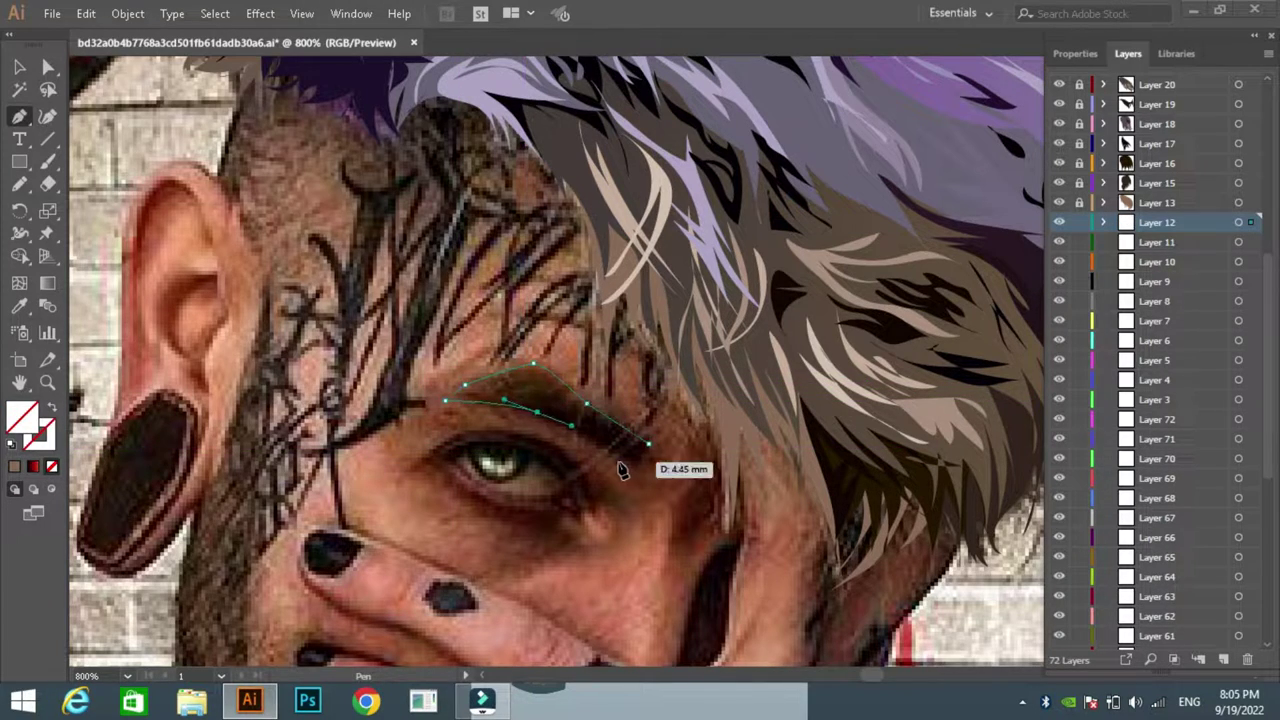
left_click(629, 462)
left_click_drag(640, 475, 636, 470)
Step: Fill the eyebrow with near-black #070303 and lock its layer
left_click(19, 307)
left_click(603, 423)
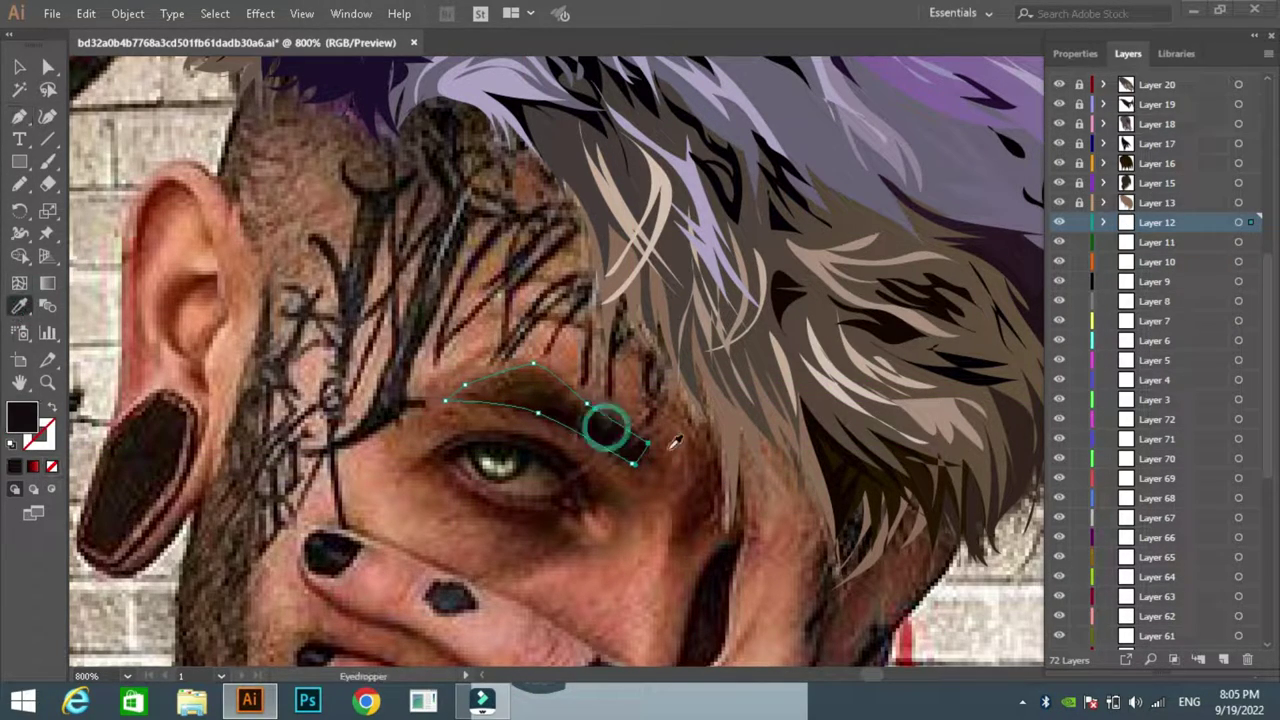
double_click(22, 416)
left_click(834, 230)
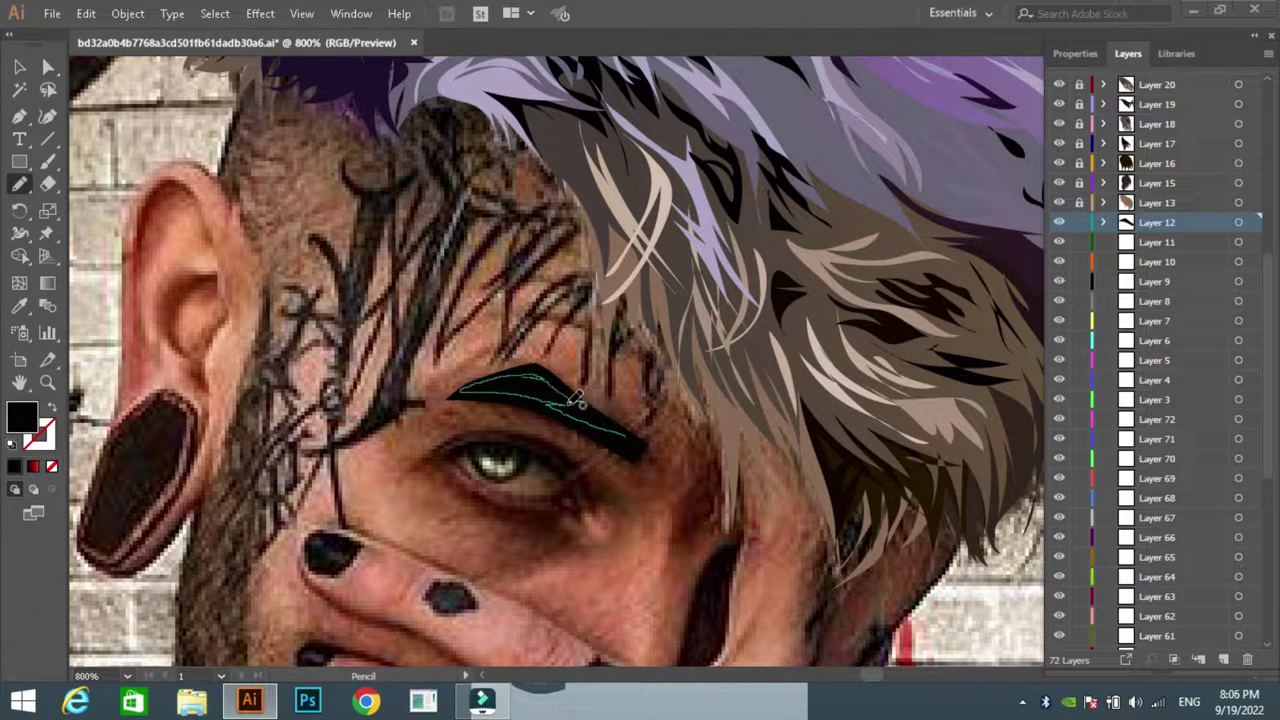
left_click(22, 416)
double_click(22, 416)
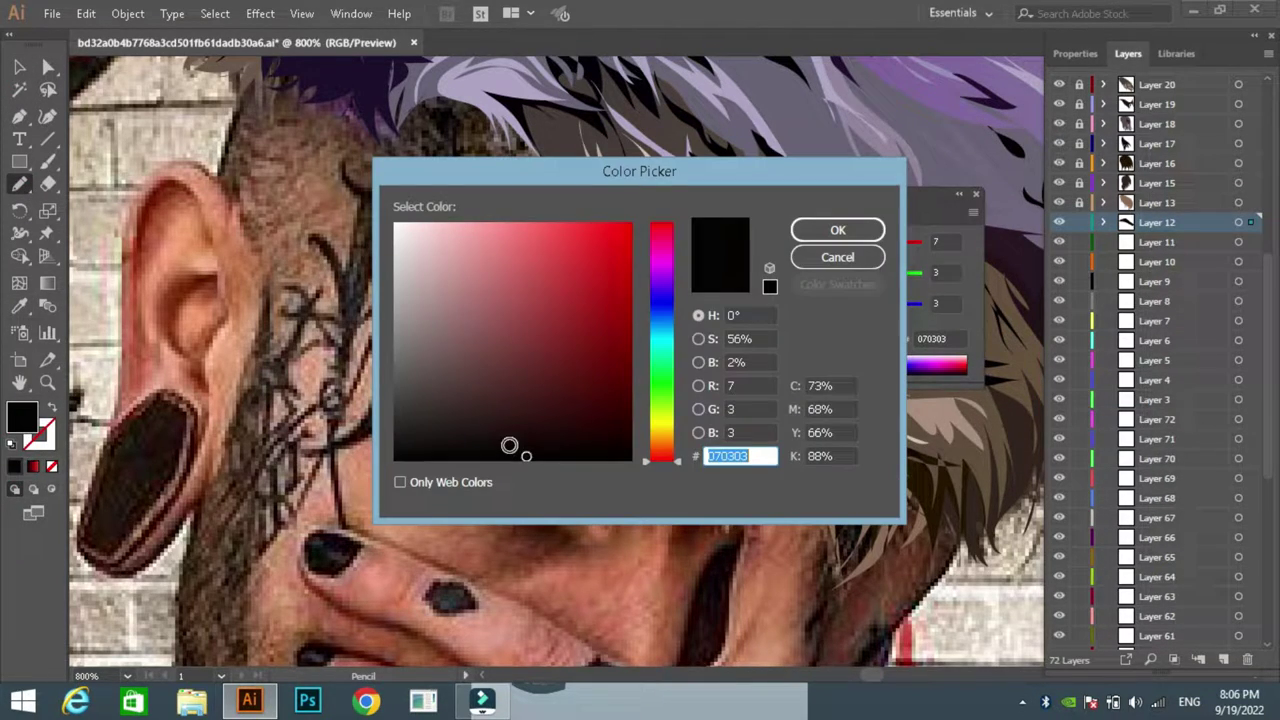
left_click(836, 229)
key("v")
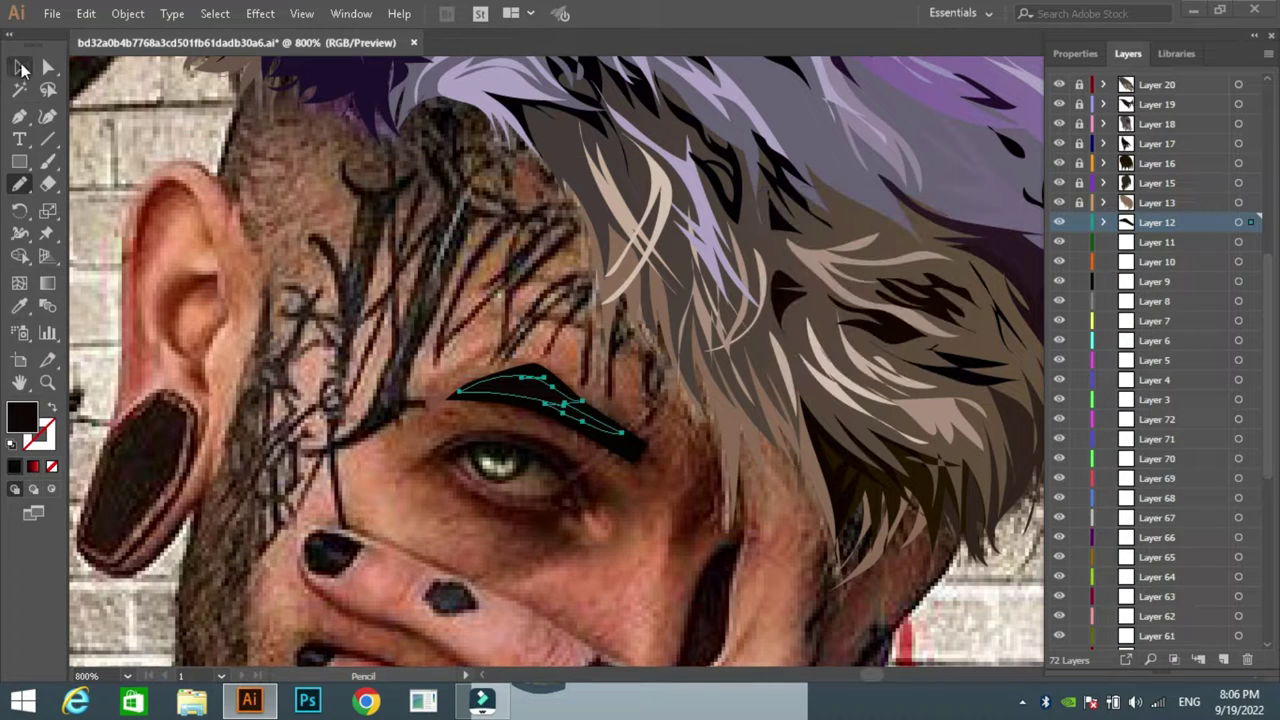
left_click(1080, 222)
Step: Draw the upper-eyelid path with the Pen tool and select it
key("p")
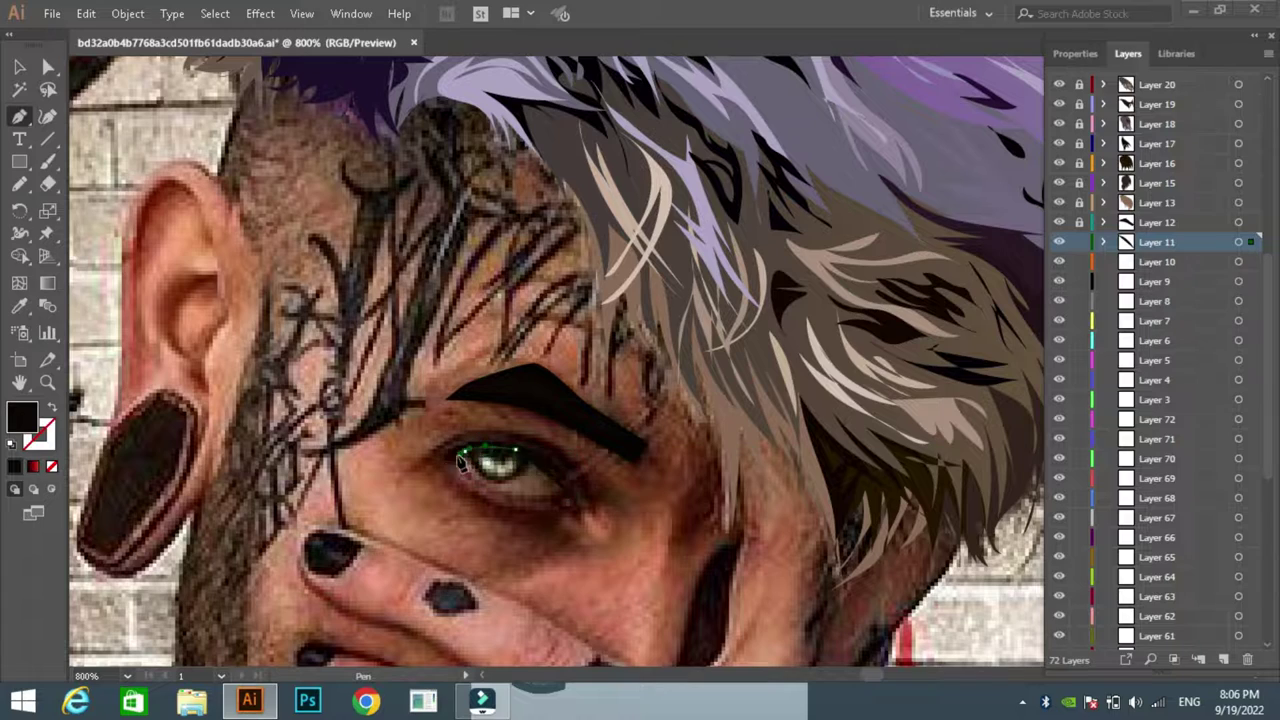
mouse_move(486, 450)
left_mouse_down()
mouse_move(565, 472)
mouse_move(571, 500)
left_mouse_up()
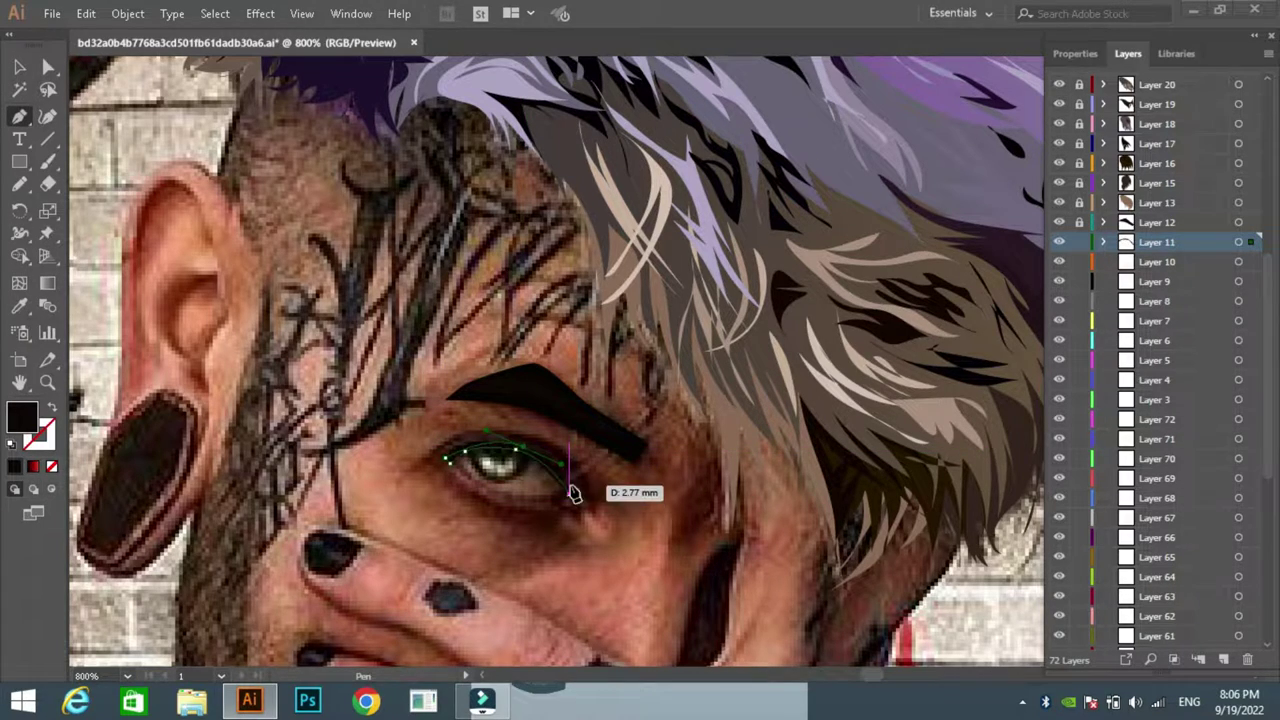
key("v")
left_click(568, 490)
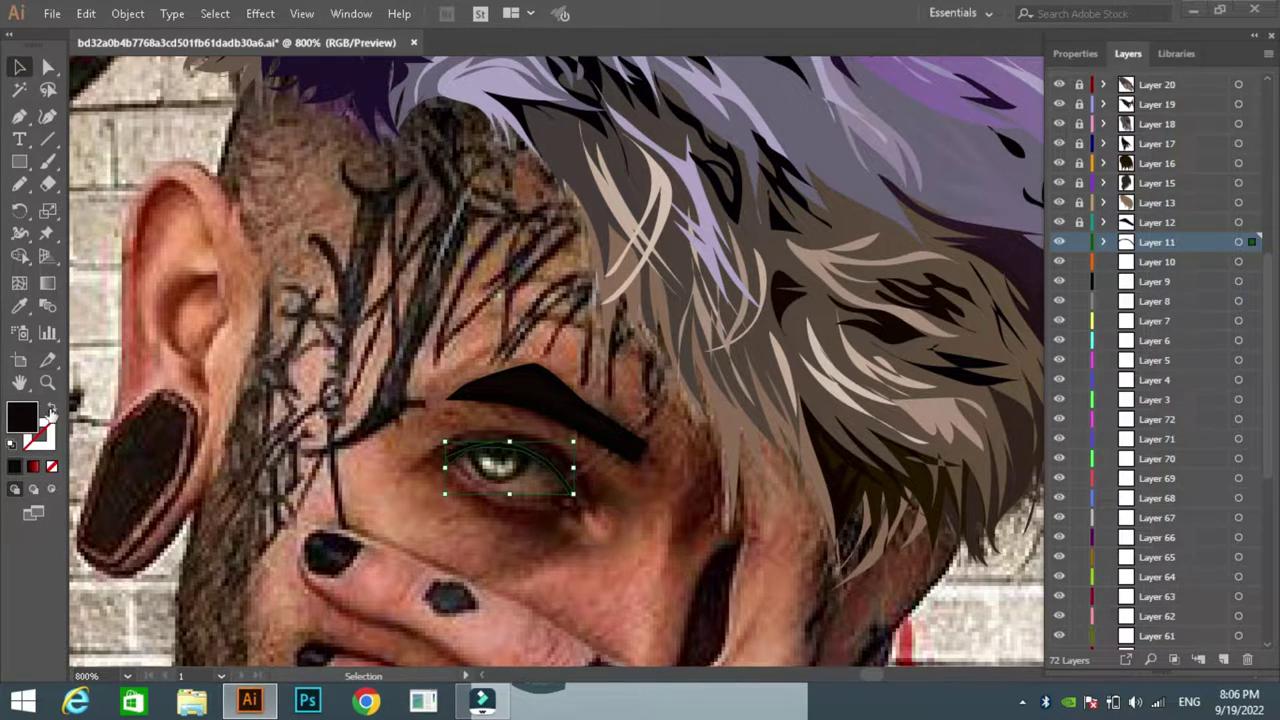
key("F6")
key("F6")
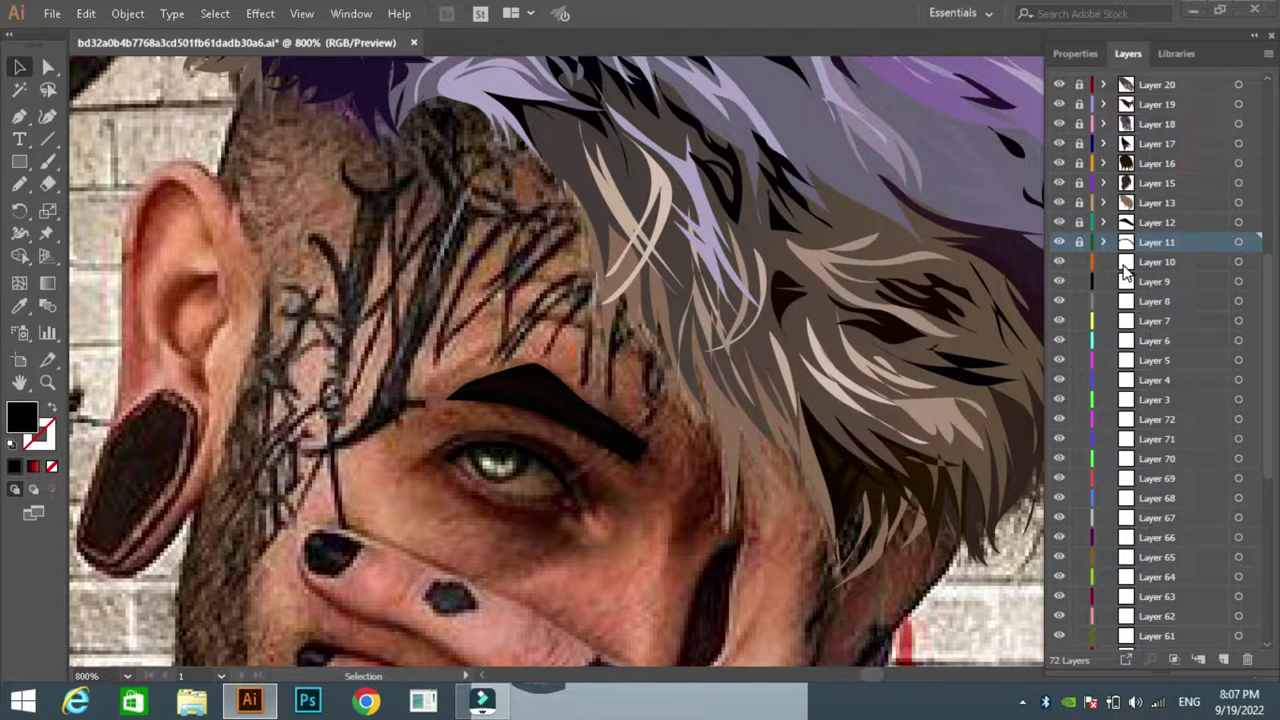
Step: Lock Layer 11, switch to Layer 10, and start outlining the eye shape
left_click(1079, 242)
left_click(1156, 261)
key("p")
mouse_move(522, 452)
left_mouse_down()
mouse_move(500, 483)
mouse_move(477, 453)
left_mouse_up()
Step: Close the unfilled eye shape, add a tan swatch on the forehead, and select the eye
left_click(52, 466)
left_click(522, 452)
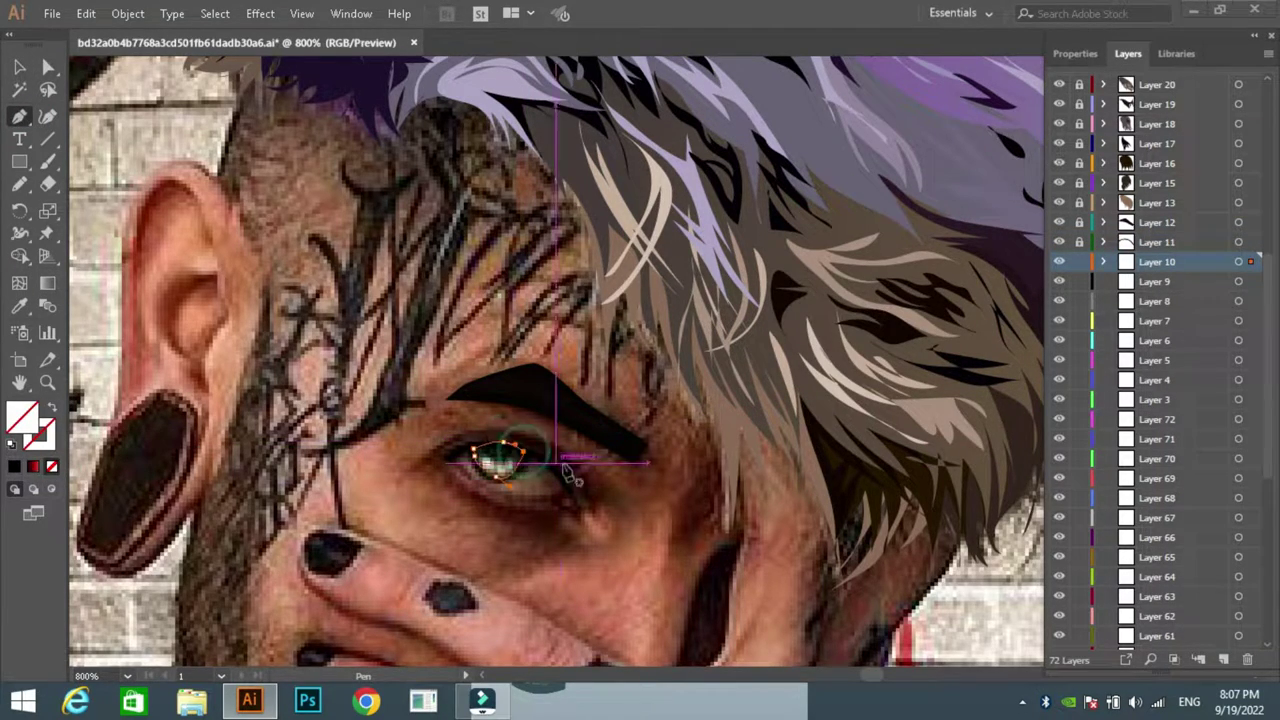
key("n")
key("i")
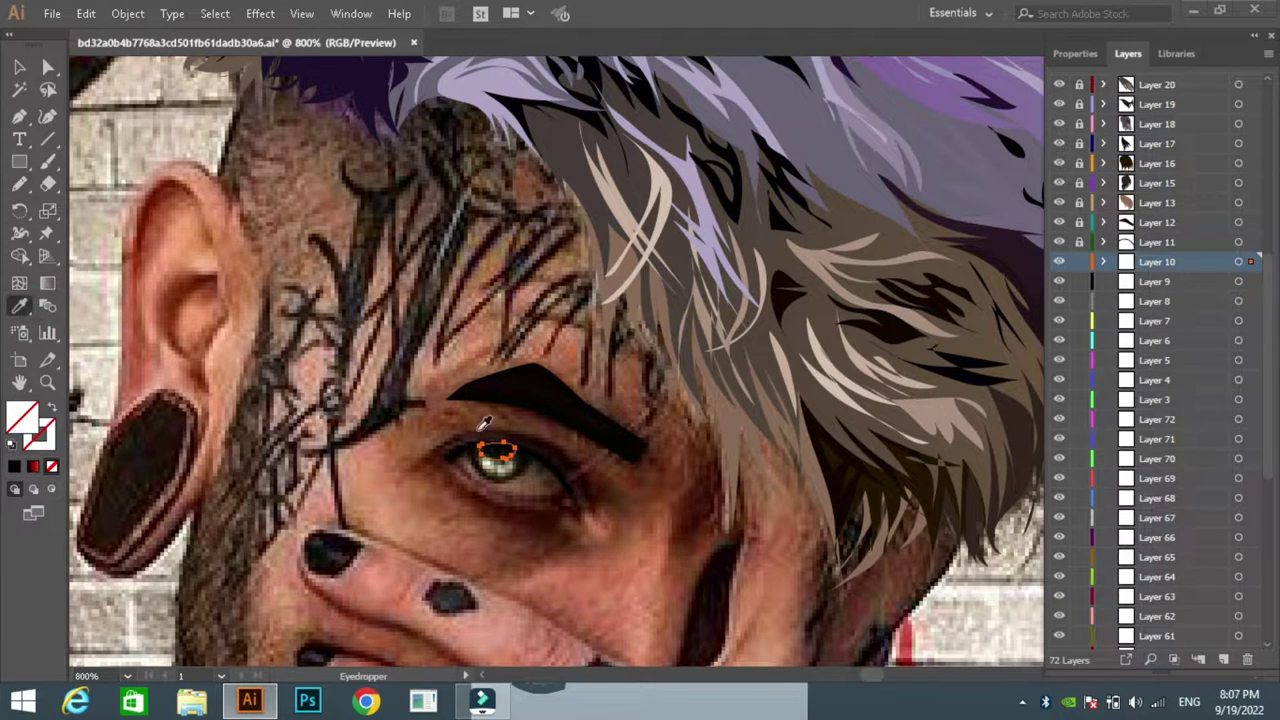
key("m")
left_click_drag(385, 220, 434, 252)
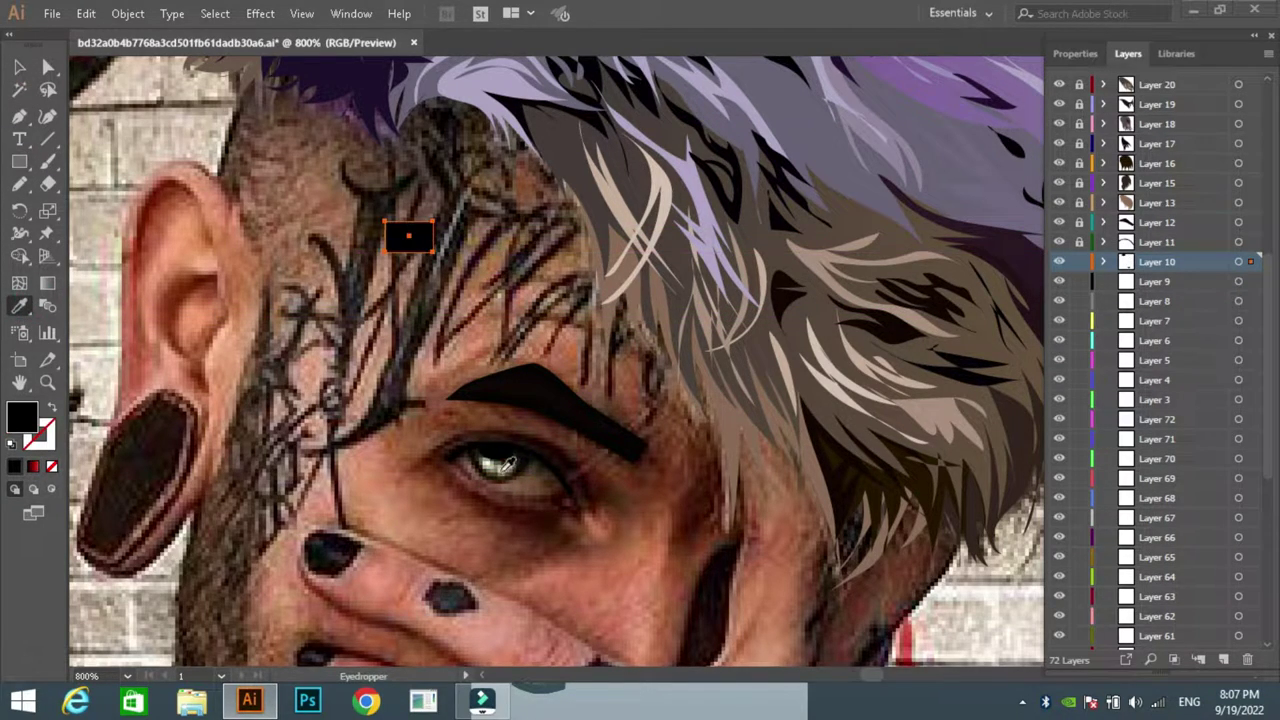
key("i")
left_click(340, 438)
key("v")
left_click(498, 460)
Step: Give the eye shape a gradient fill and adjust its anchor points
left_click(33, 466)
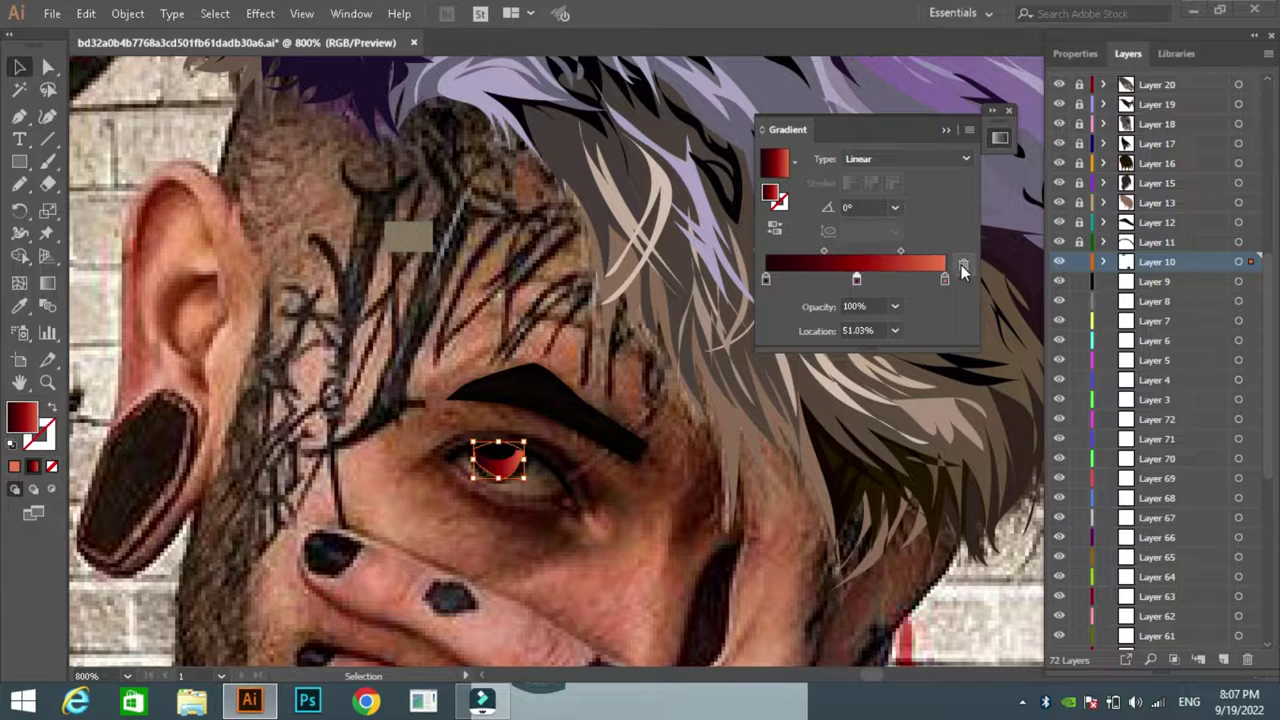
double_click(22, 416)
left_click(838, 257)
key("a")
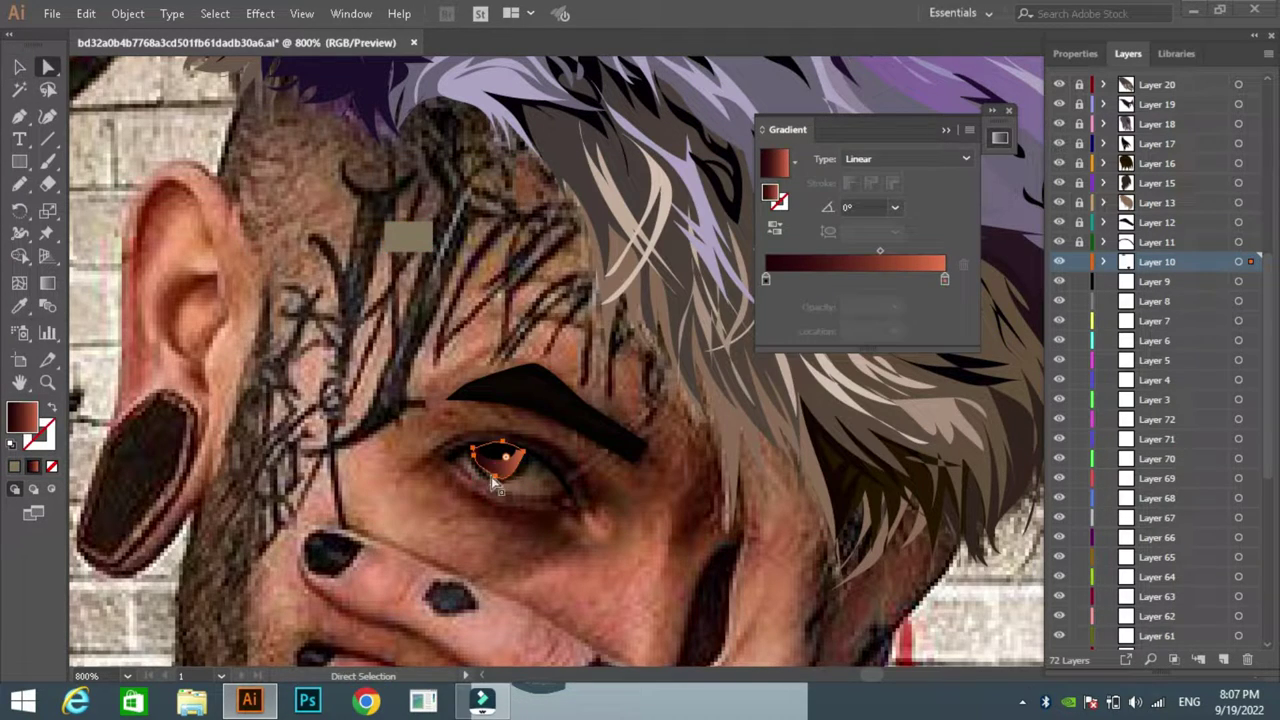
left_click_drag(494, 482, 488, 485)
Step: Set the gradient's right stop to dark brown and its angle to -90°
left_click(944, 279)
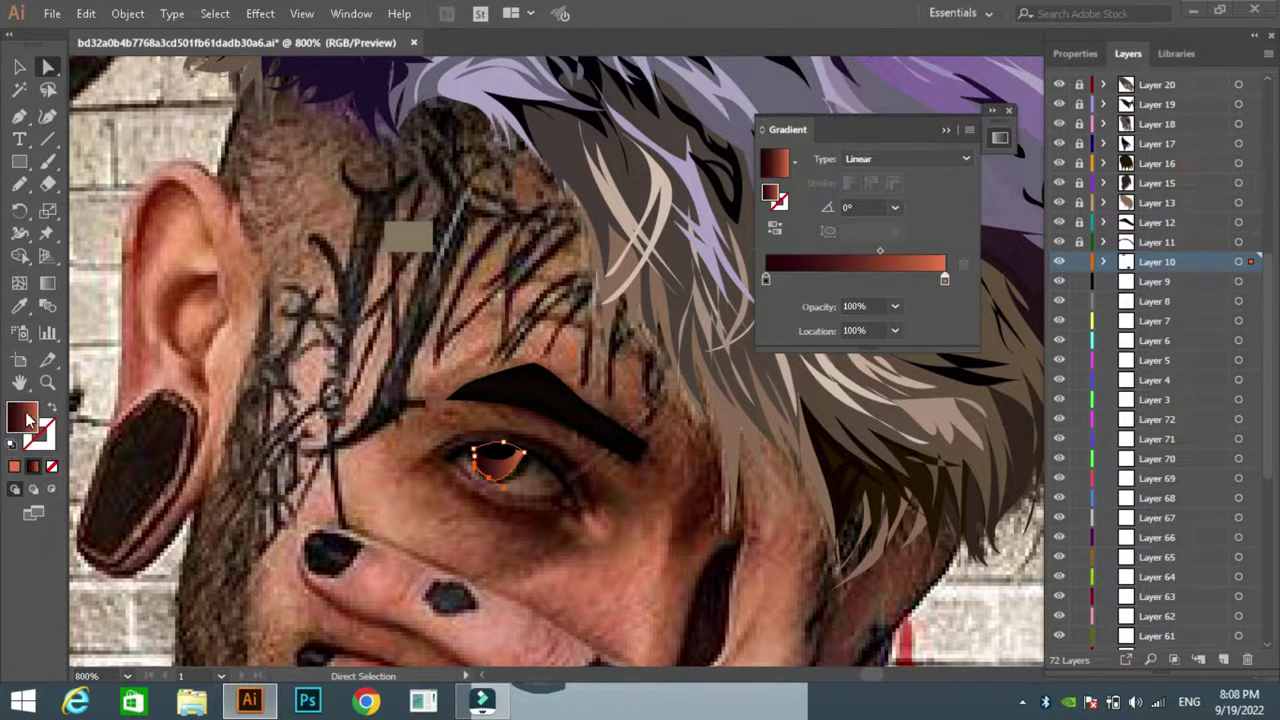
left_click(808, 237)
left_click(894, 207)
left_click(905, 260)
left_click(895, 207)
left_click(925, 483)
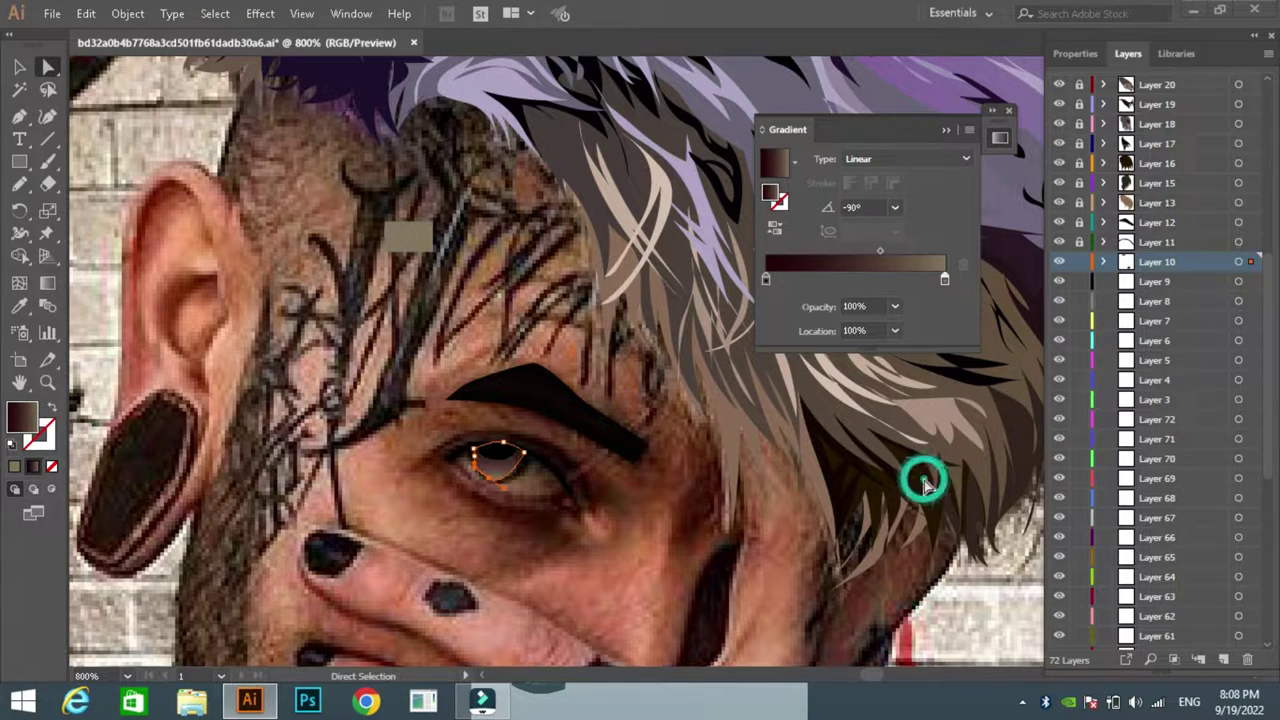
left_click(1008, 110)
left_click(724, 389)
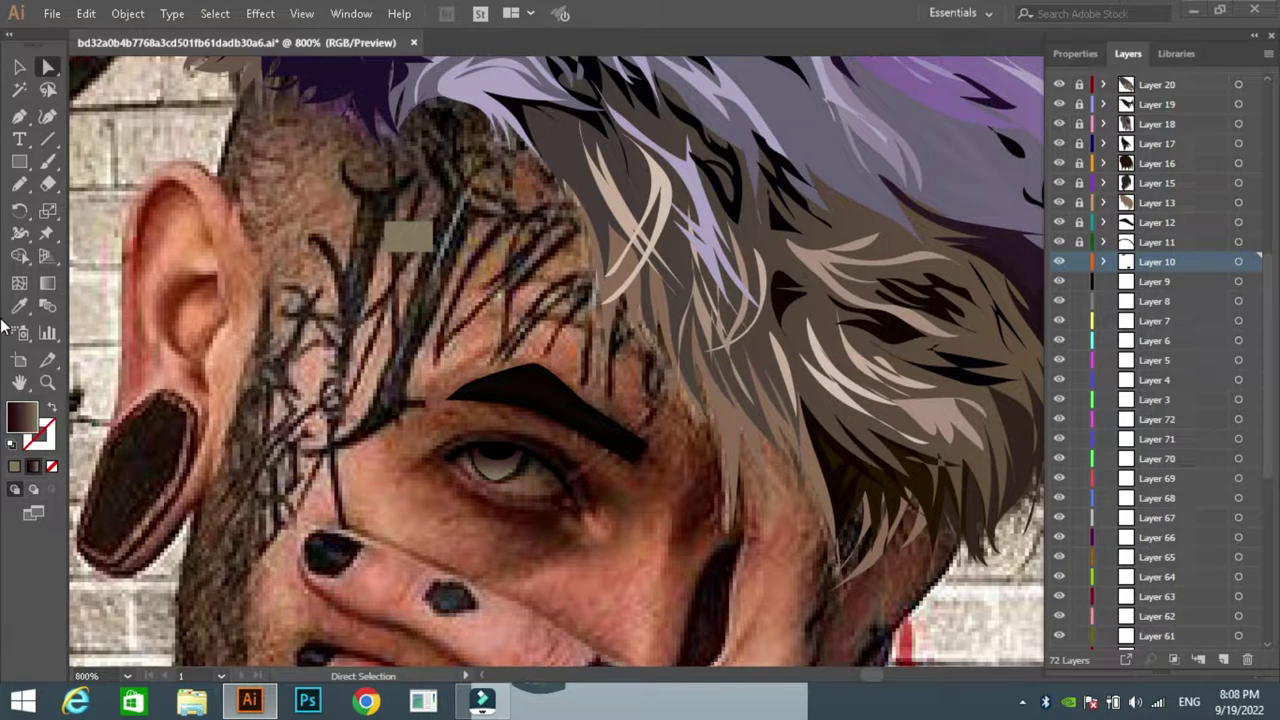
Step: Switch to Layer 9 and start outlining the white of the eye
left_click(513, 453)
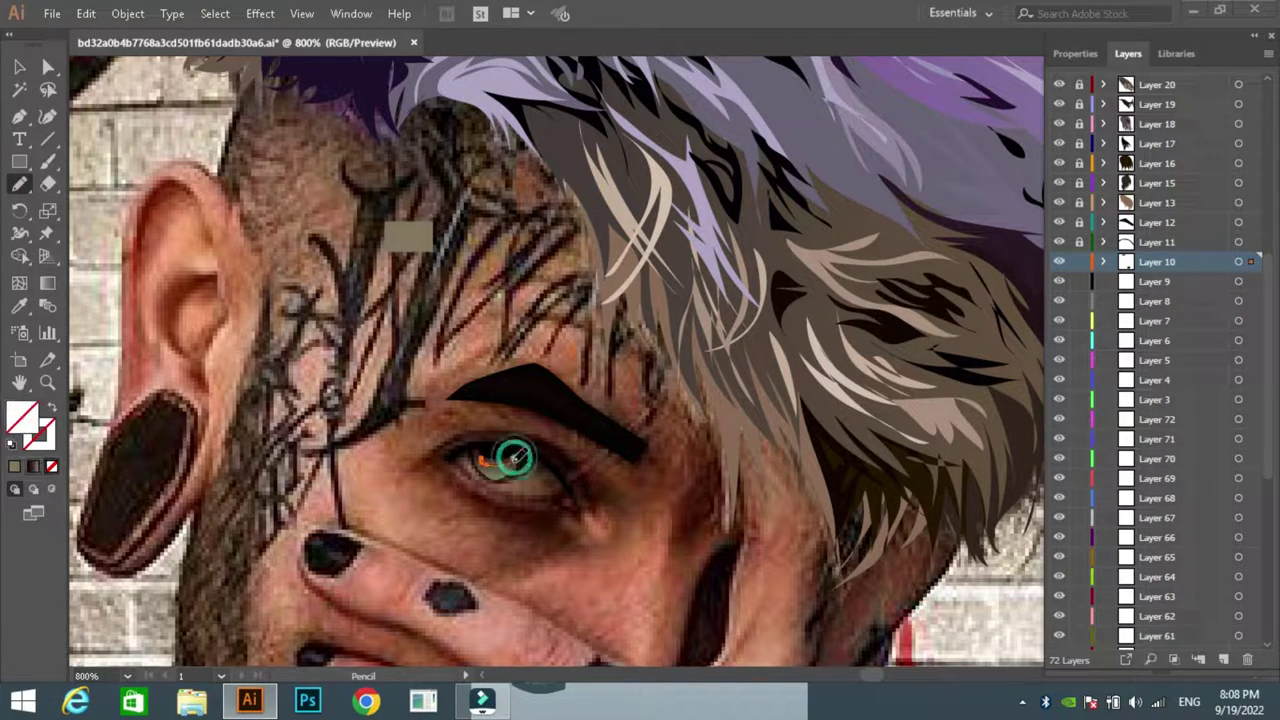
left_click(20, 305)
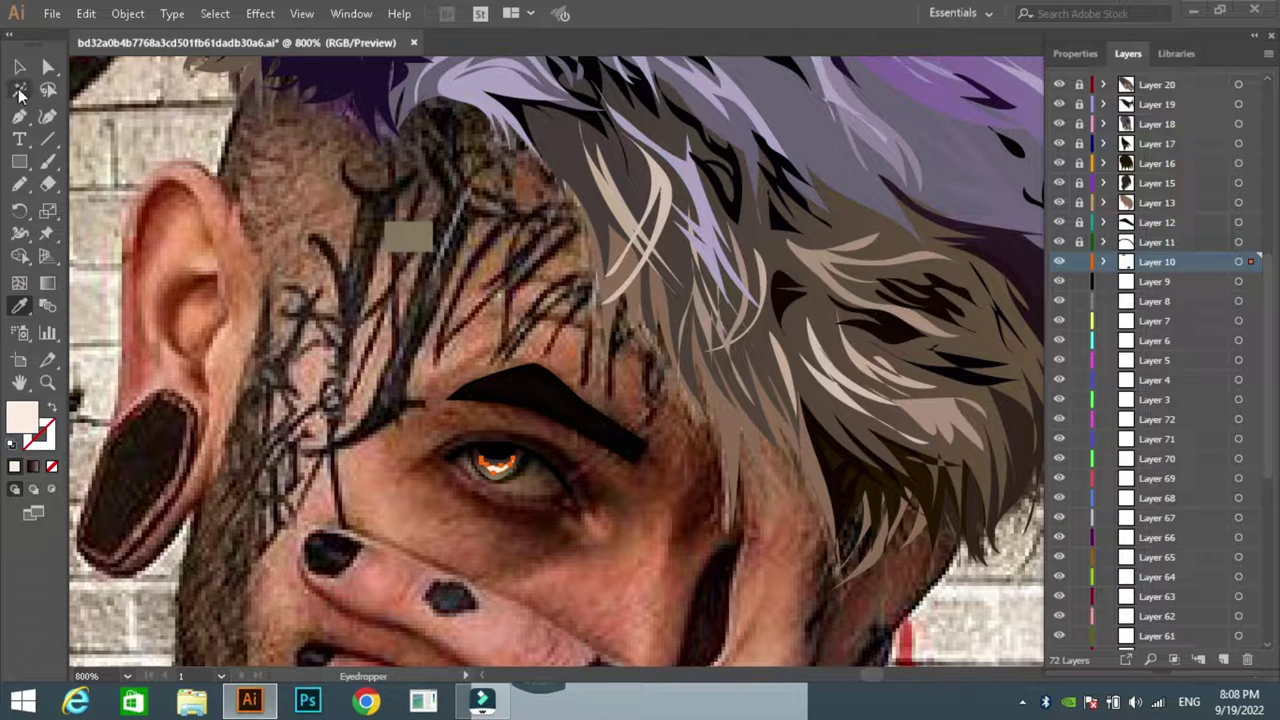
left_click(20, 115)
left_click_drag(504, 476, 480, 446)
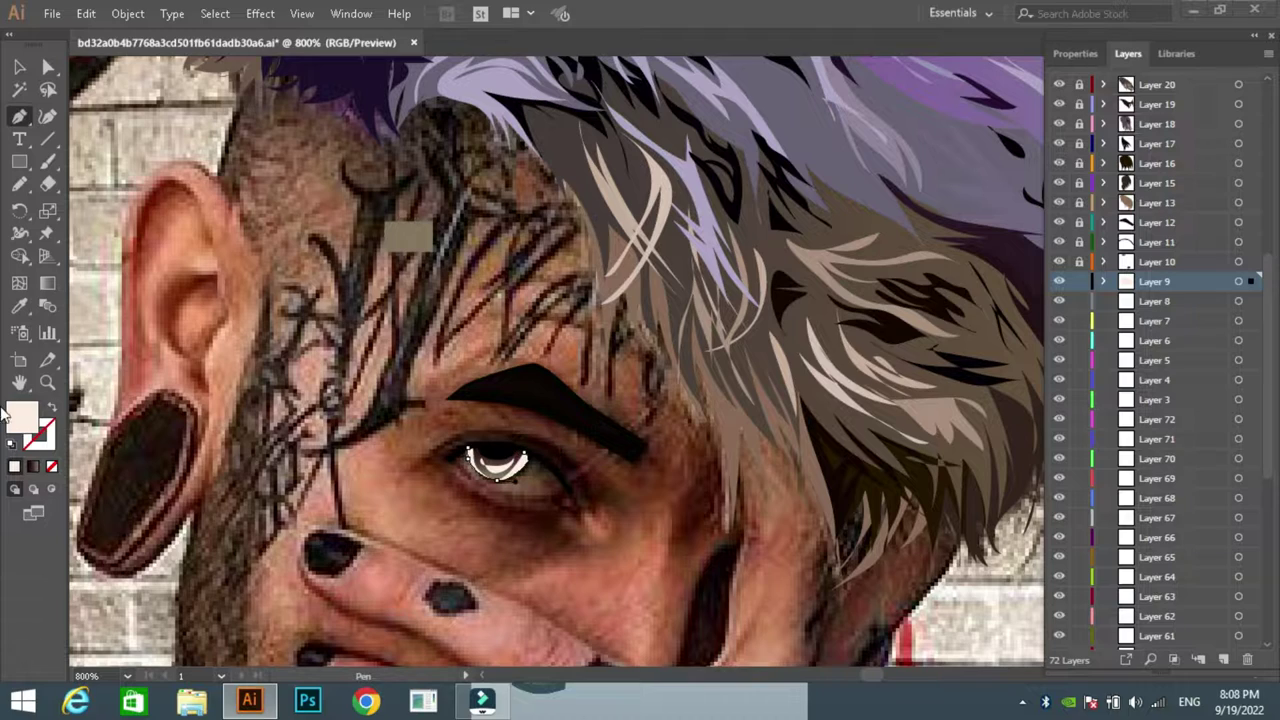
Step: Lock Layer 9 and trace a closed, unfilled eye-white shape on Layer 8
left_click(1079, 281)
left_click(1154, 301)
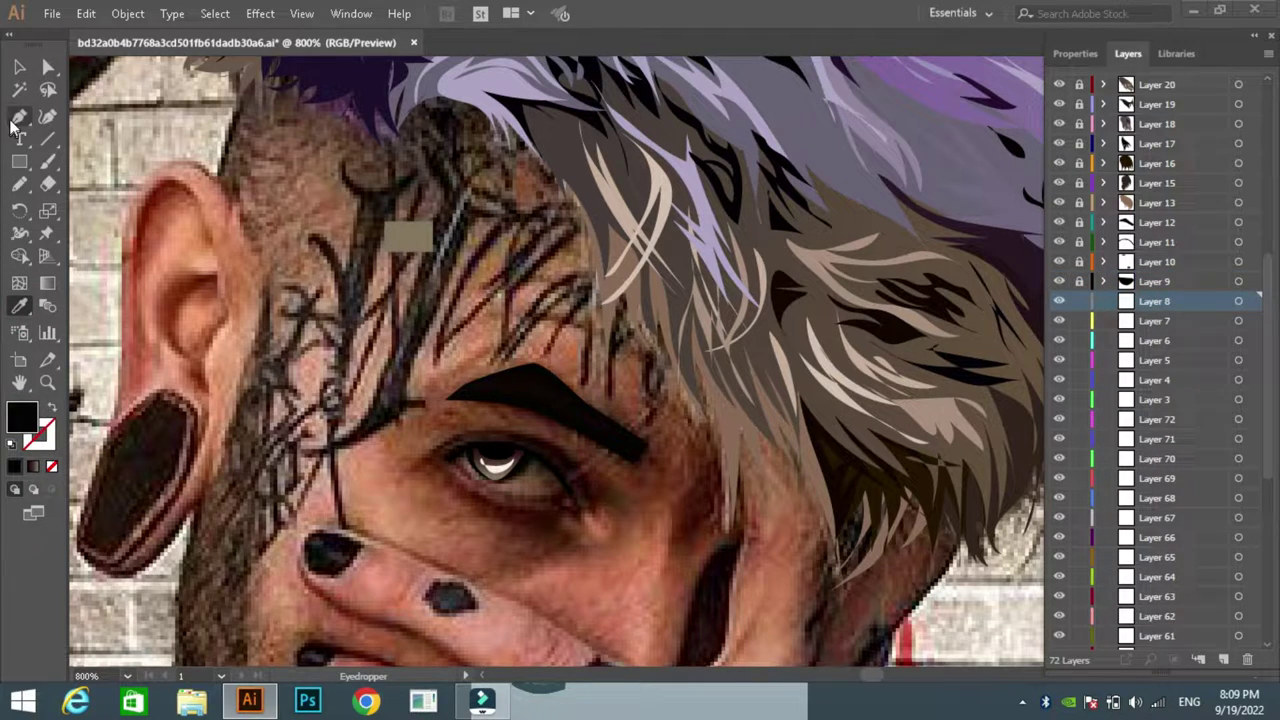
left_click(569, 494)
left_click_drag(456, 458, 535, 452)
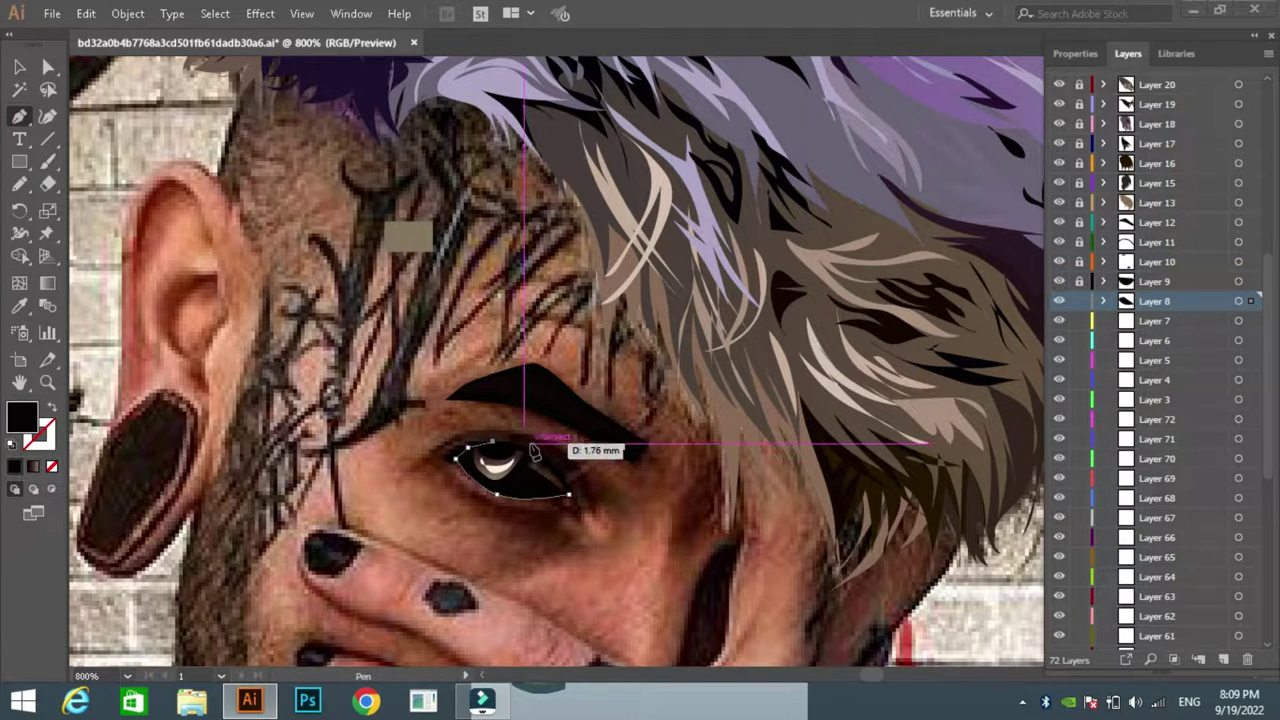
left_click(568, 494)
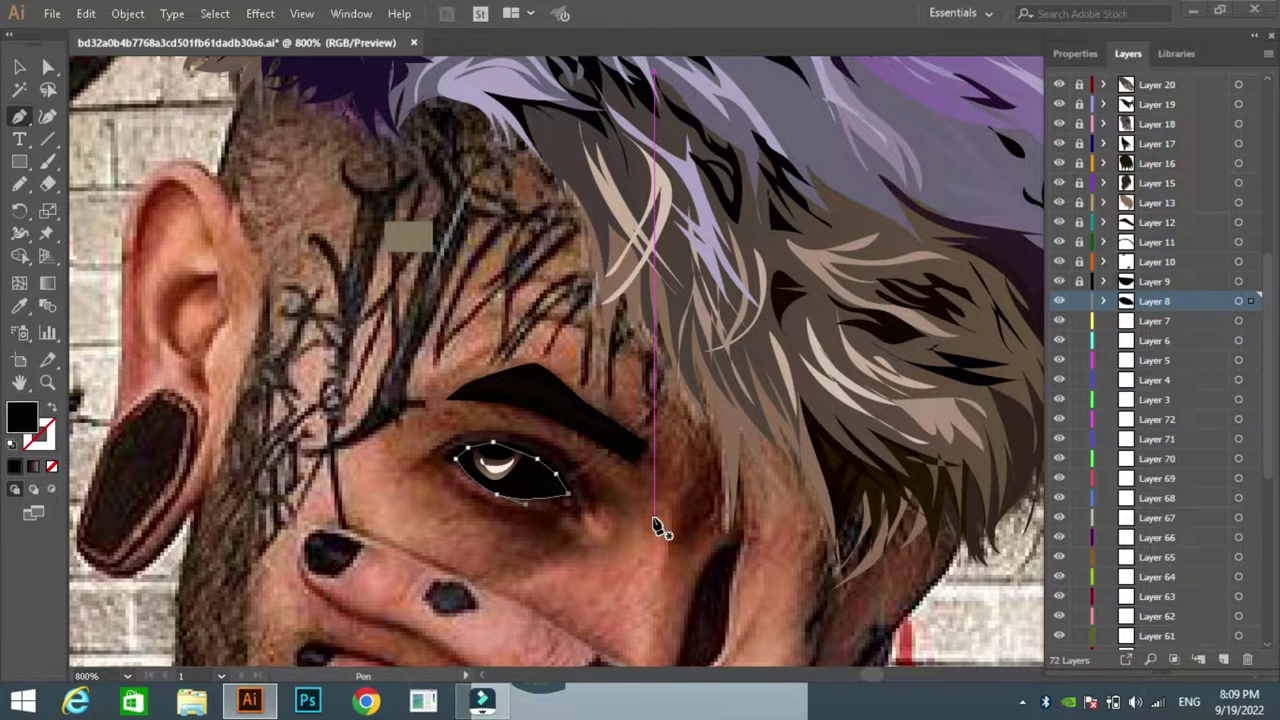
left_click(51, 466)
Step: Draw a forehead swatch rectangle filled with sampled skin, lightened to pale pink
left_click(20, 162)
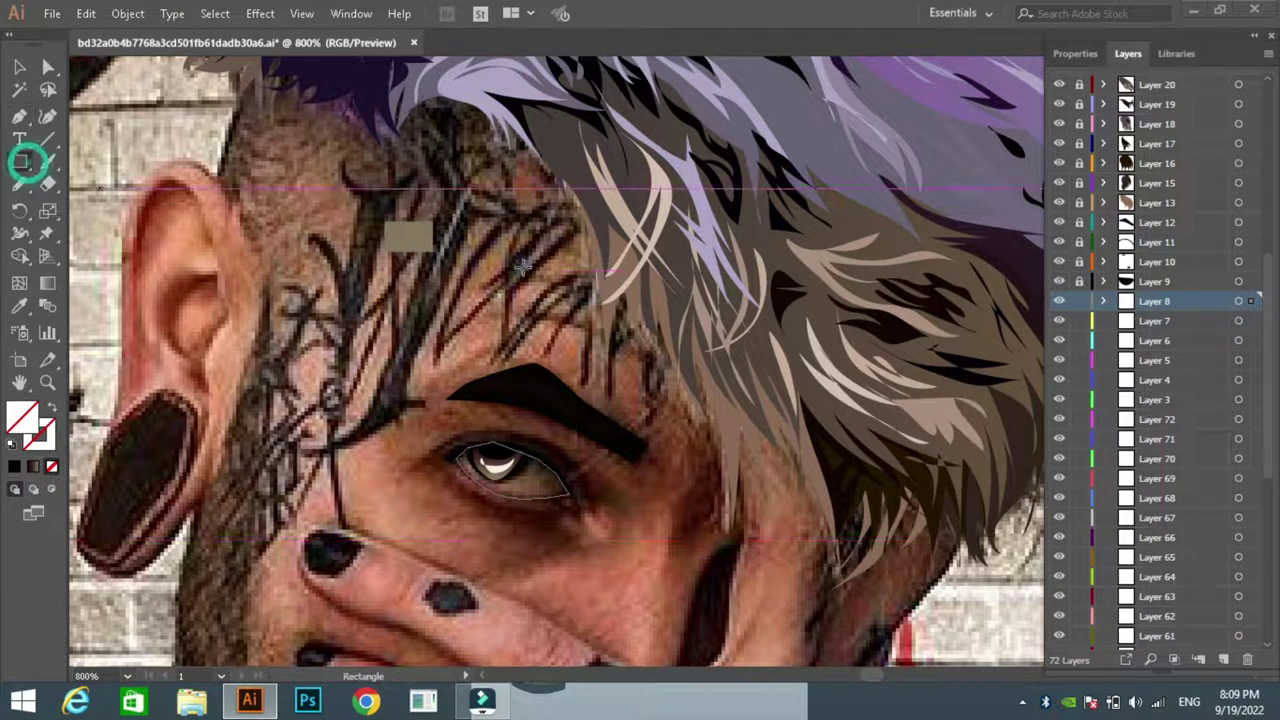
left_click_drag(297, 253, 358, 297)
key("i")
left_click(330, 275)
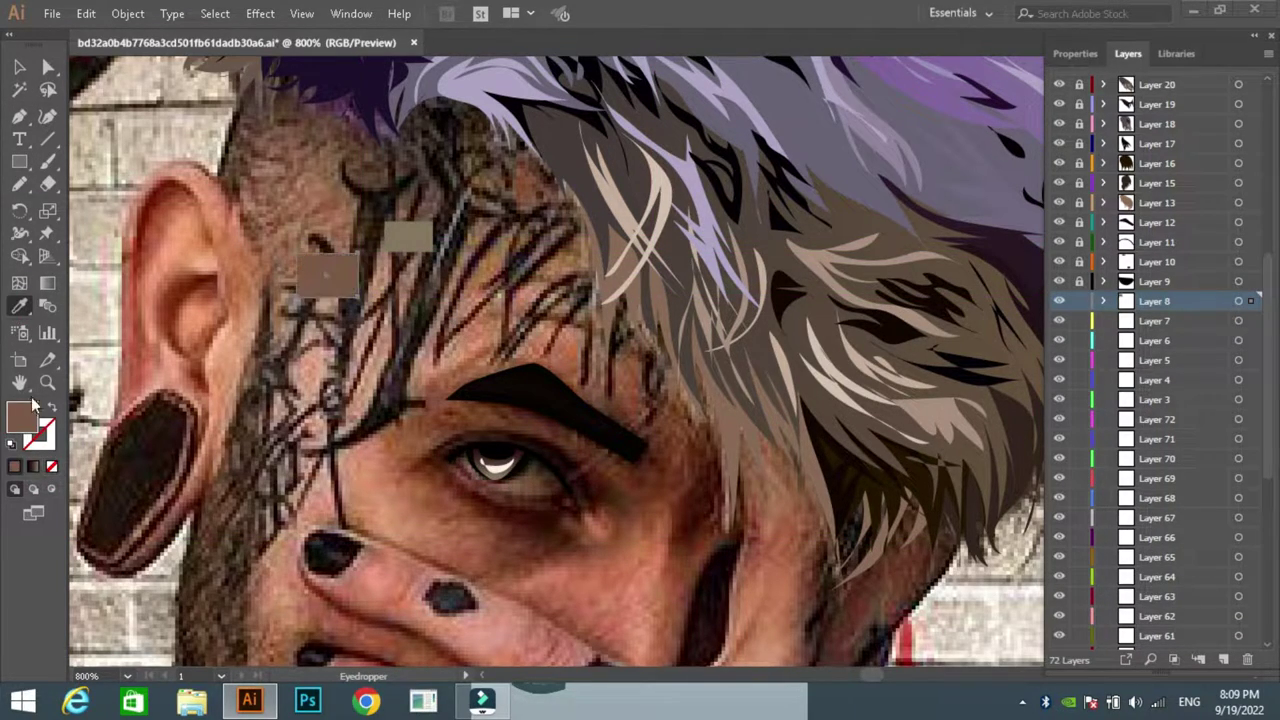
double_click(33, 404)
left_click(436, 237)
Step: Give the eye white a linear gradient with a pale pink #EFD3C7 stop
left_click(838, 229)
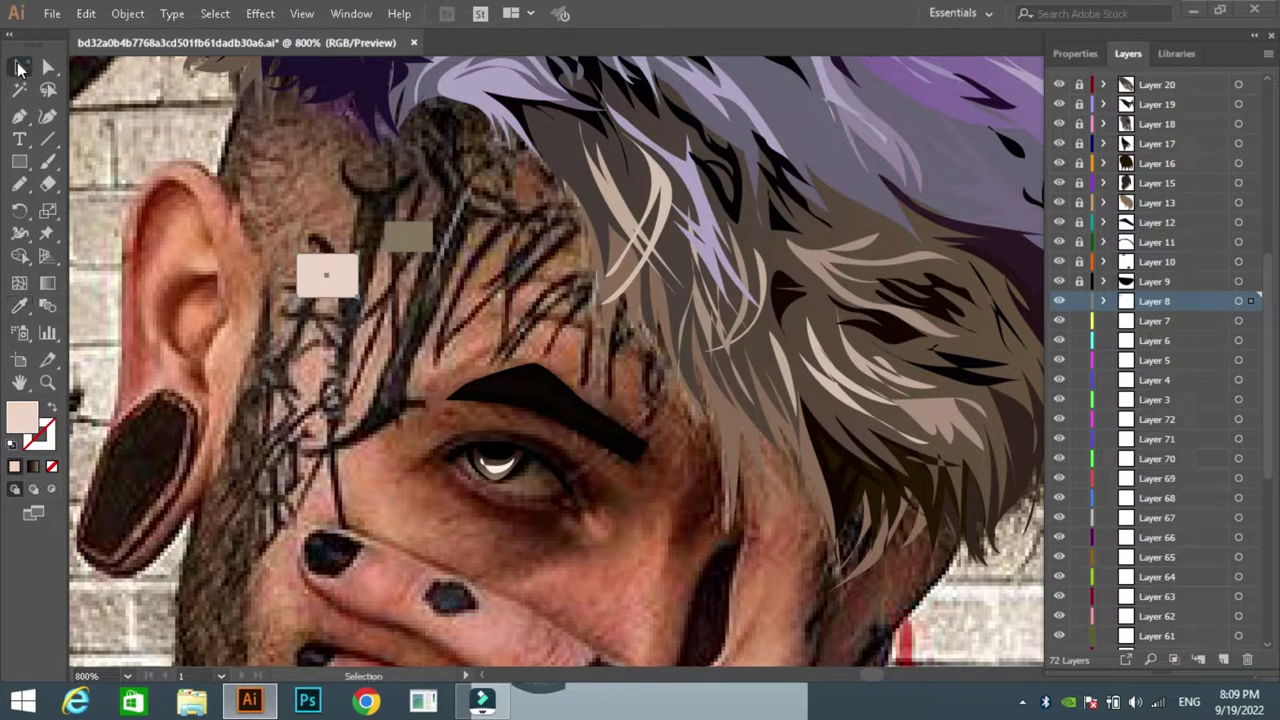
key("v")
left_click(510, 470)
key("period")
left_click(325, 278)
double_click(22, 418)
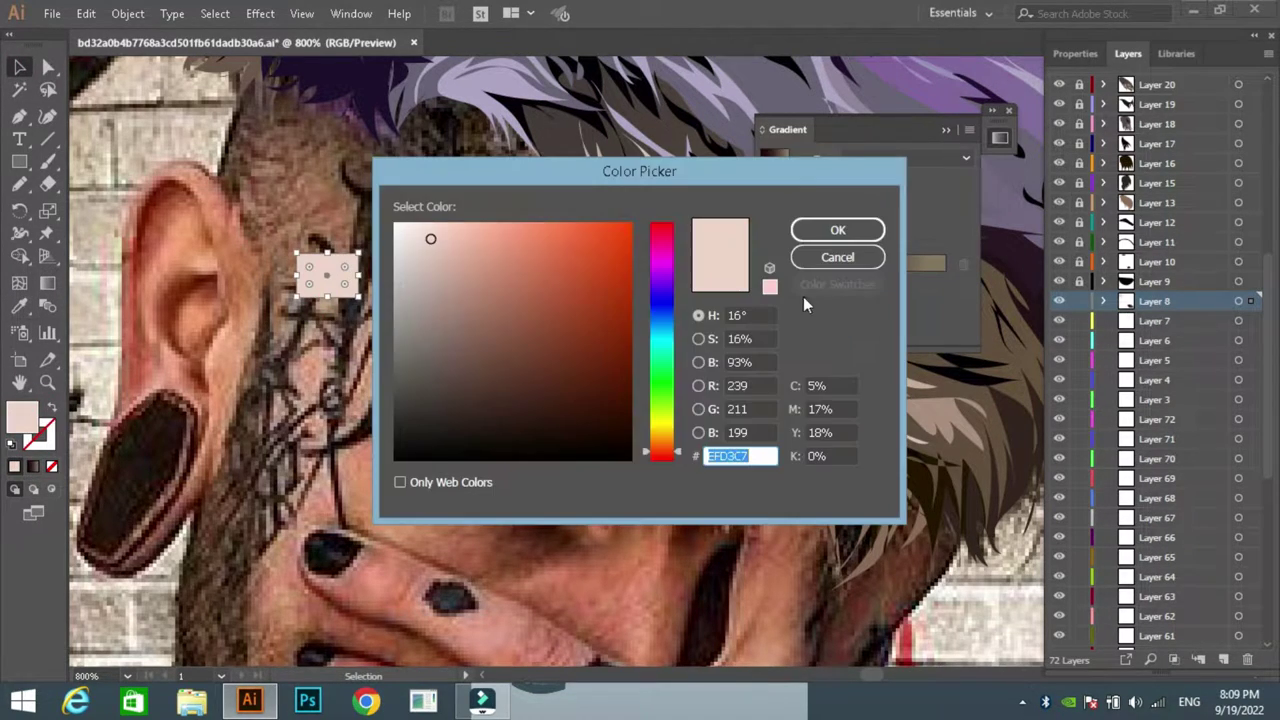
left_click(838, 229)
left_click(510, 470)
double_click(22, 422)
type("EFD3C7")
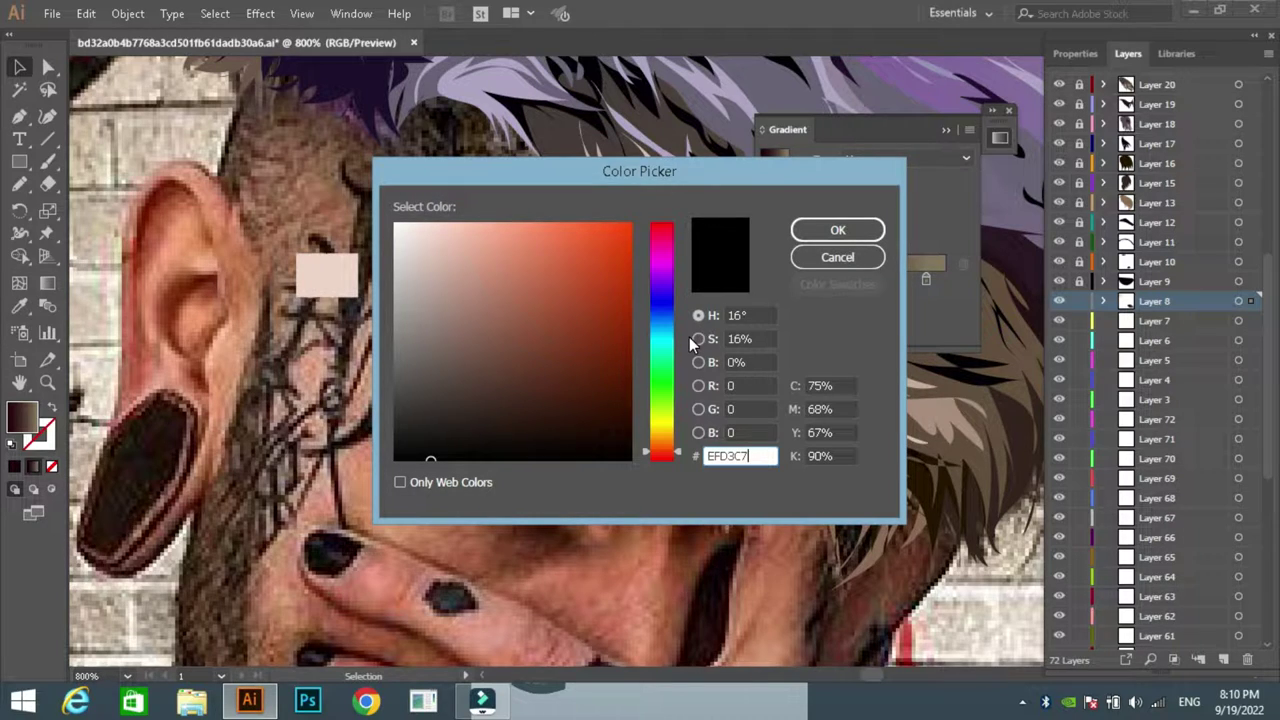
left_click(849, 229)
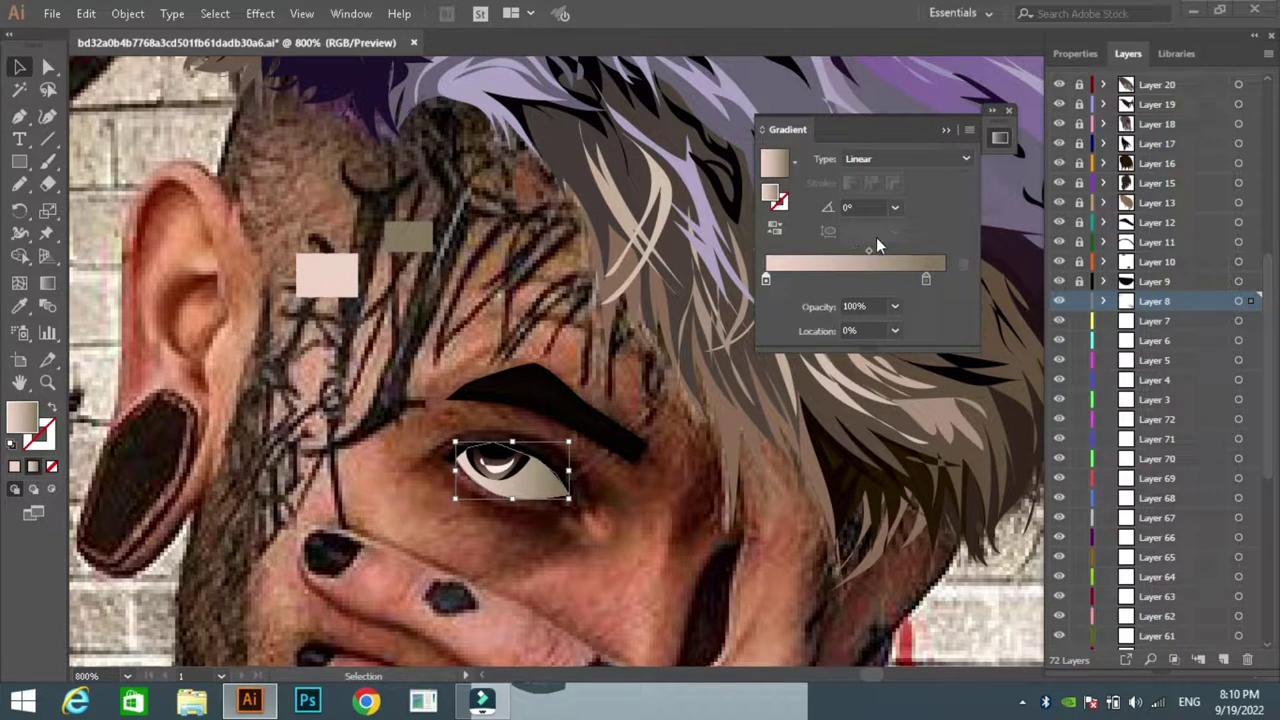
left_click(920, 322)
left_click(1009, 110)
Step: Pencil a thin under-eye line and fill it with the pale pink
key("n")
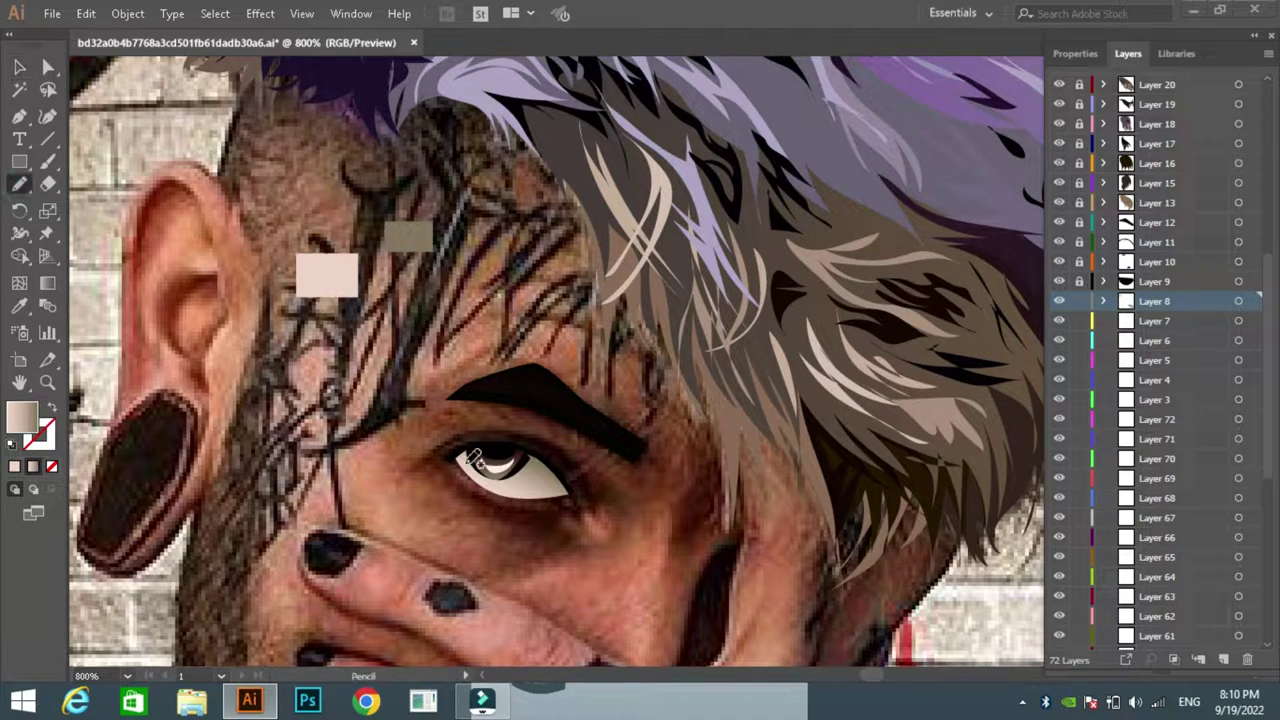
left_click_drag(563, 488, 561, 485)
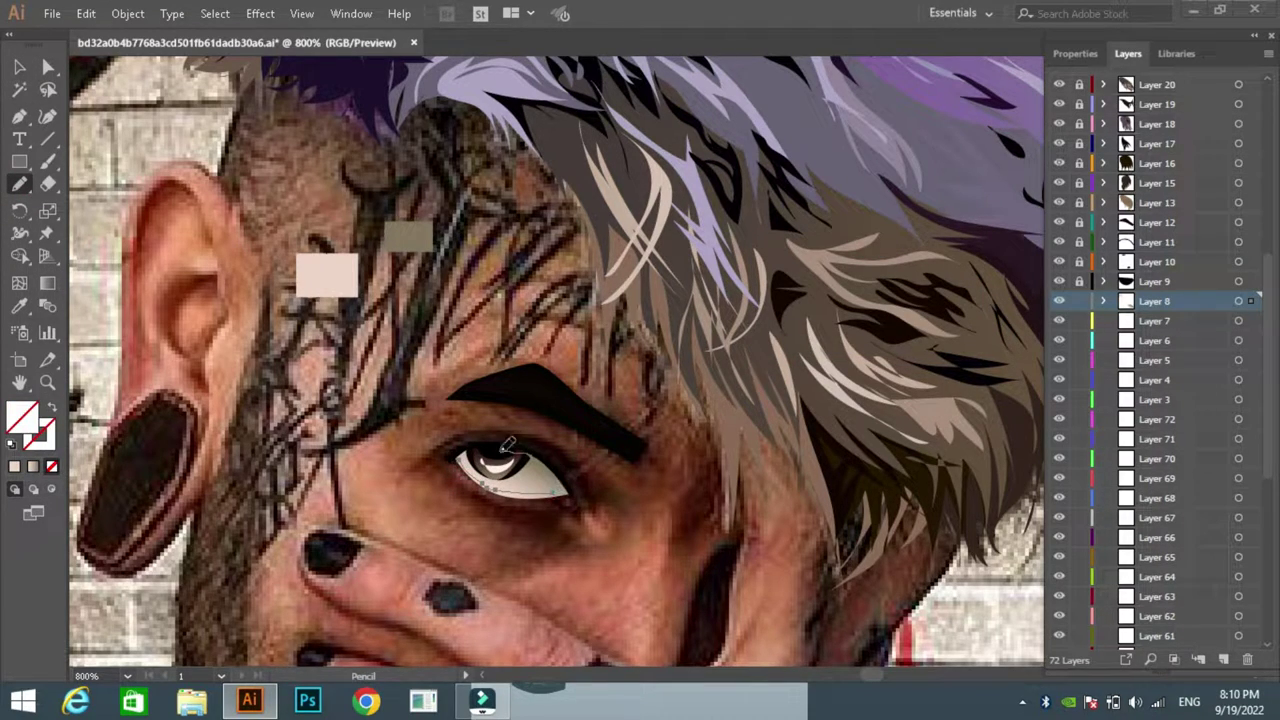
key("i")
left_click(327, 275)
Step: Lock Layer 8 and pen a curved lower-lid shape on Layer 7, eyedropping its fill
key("v")
left_click(217, 147)
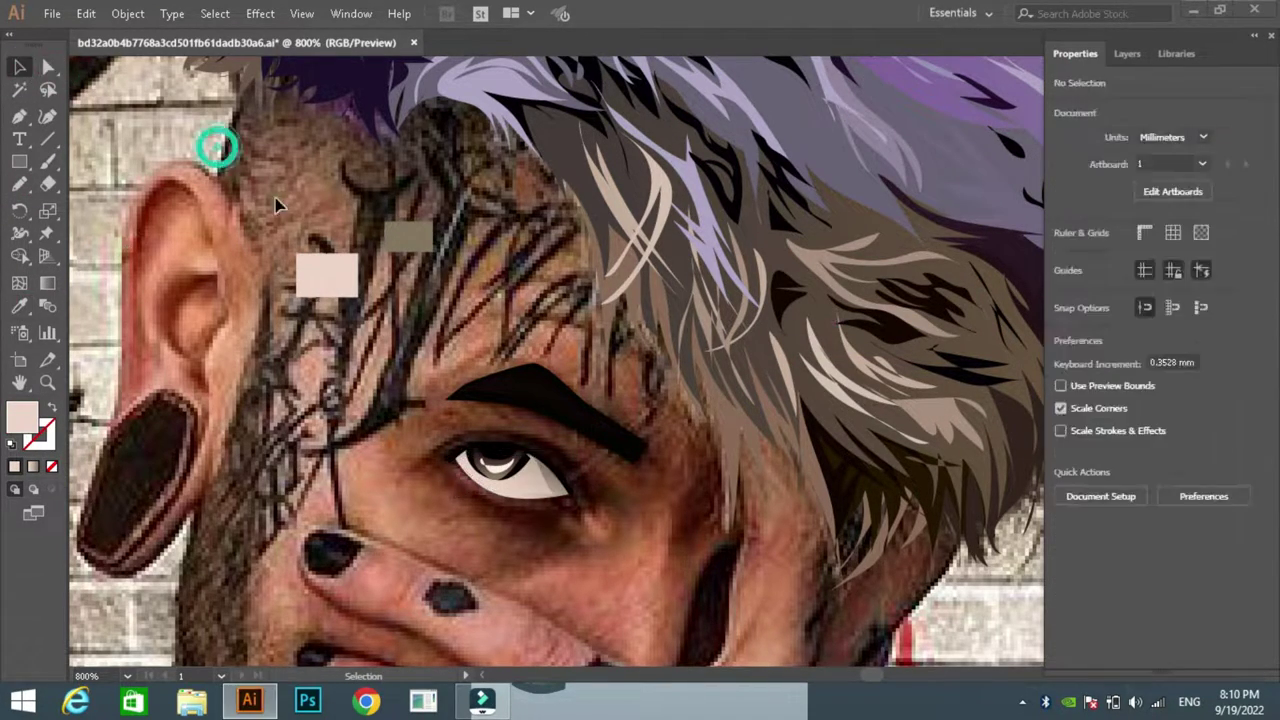
left_click(1127, 53)
left_click(1154, 425)
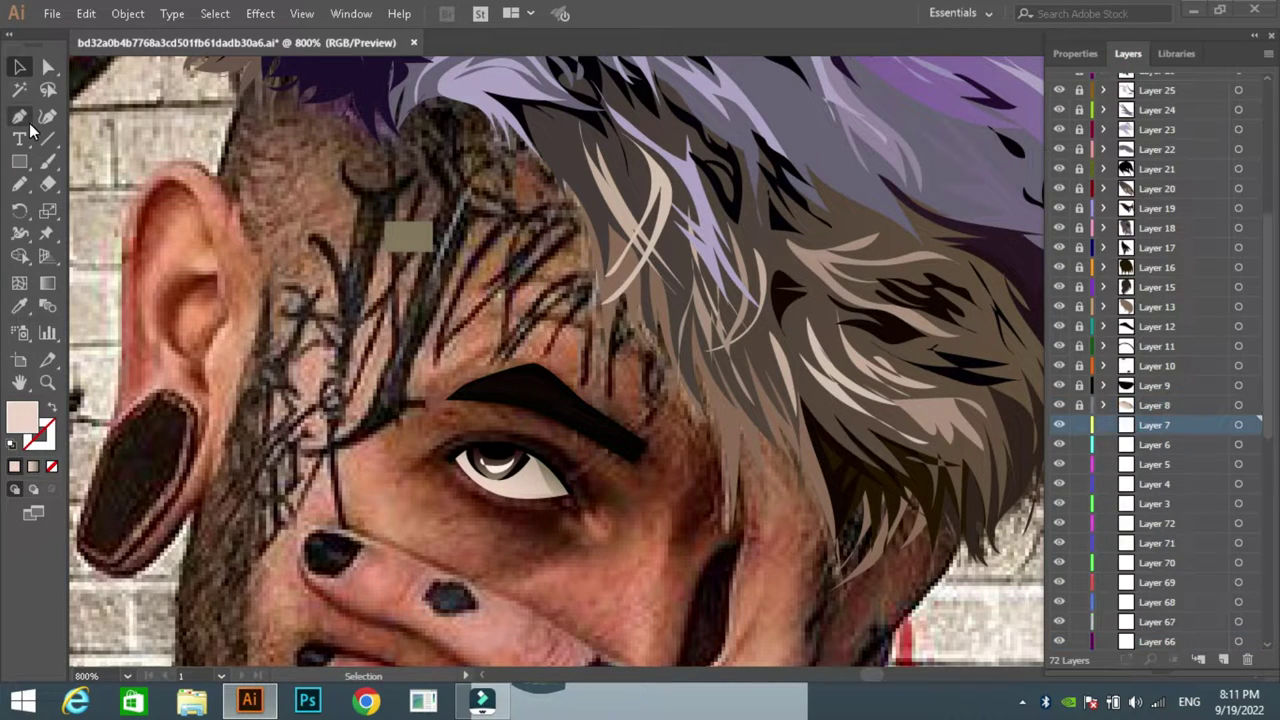
key("p")
left_click_drag(573, 494, 572, 522)
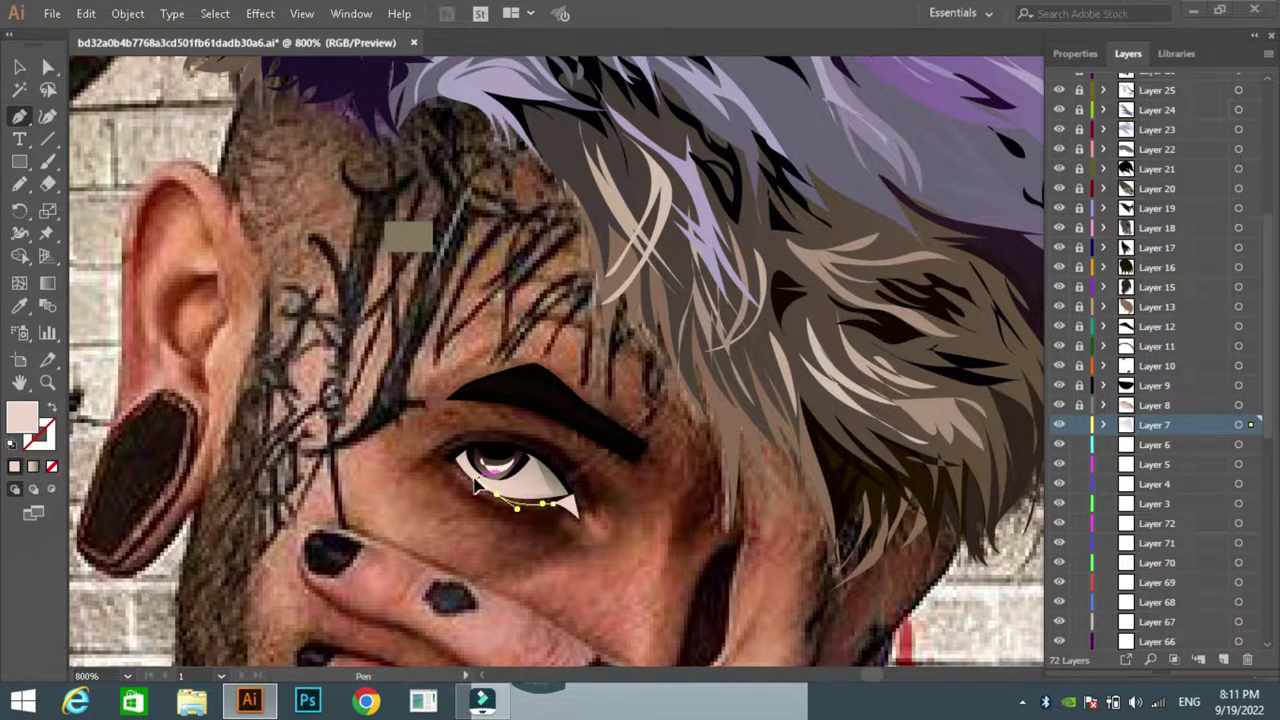
left_click_drag(474, 484, 600, 490)
key("i")
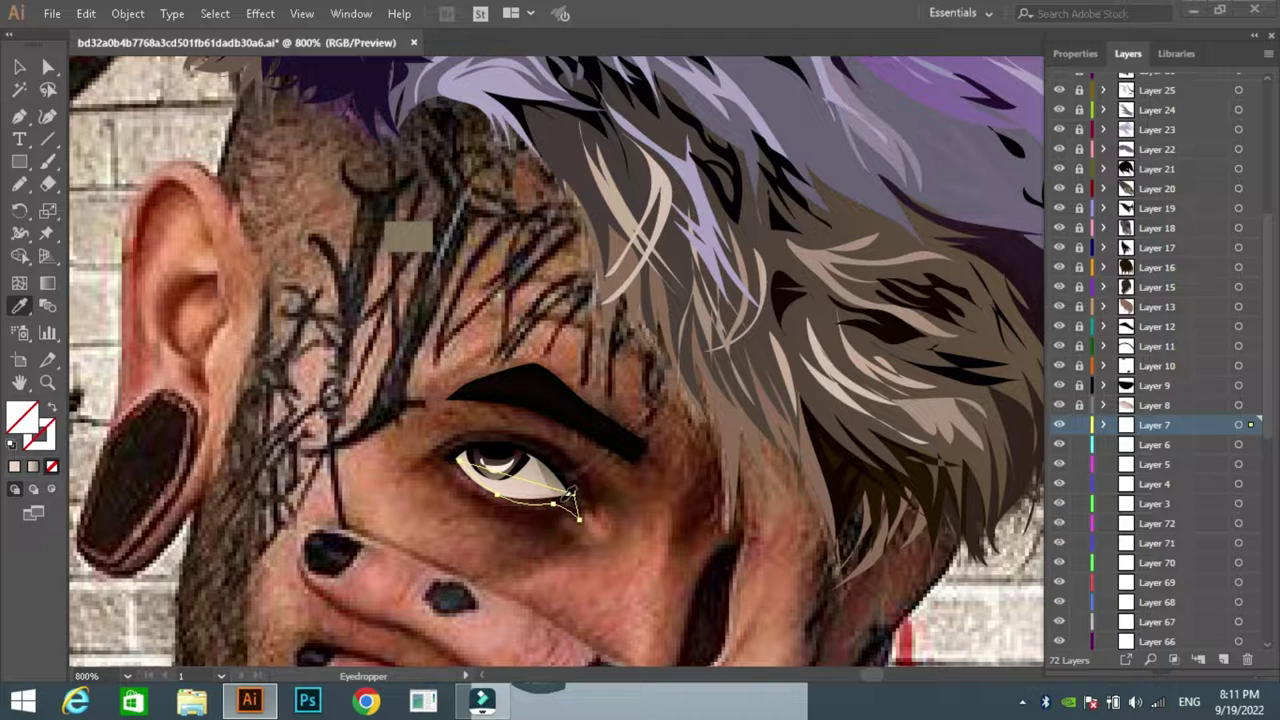
Step: Lock Layer 7 and trace the whole eye outline on Layer 6
left_click(1122, 445)
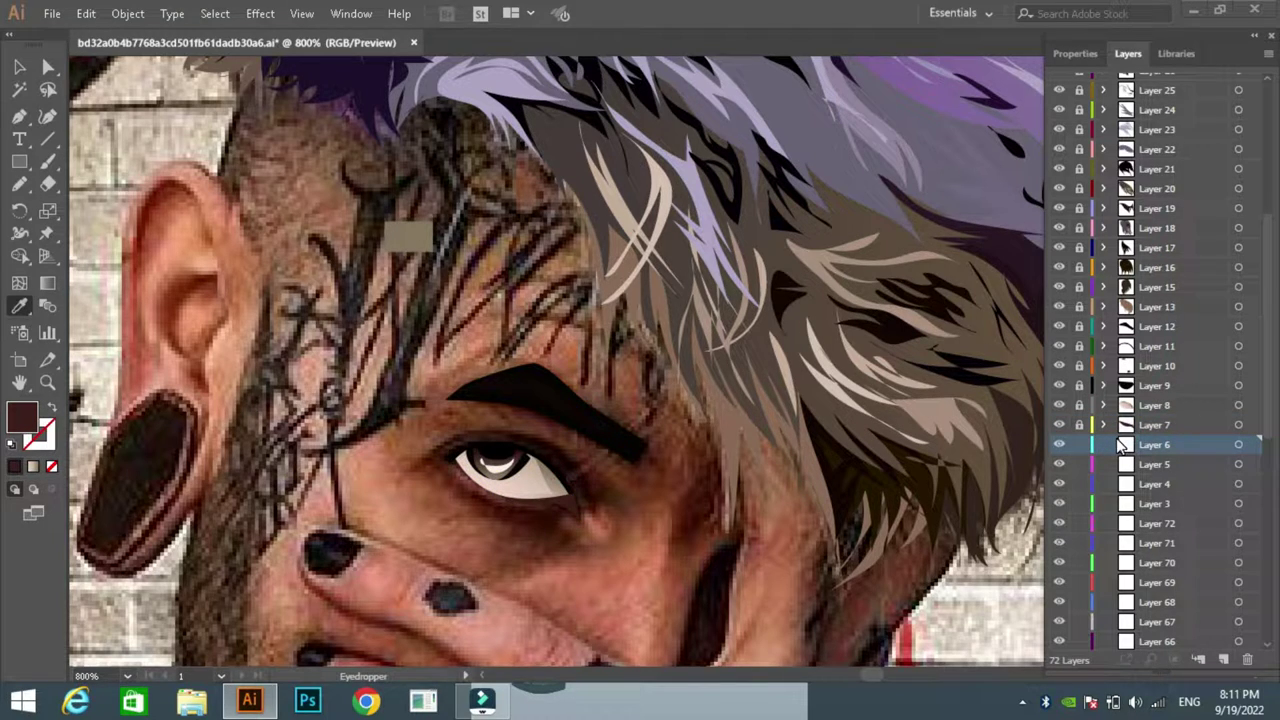
key("t")
key("p")
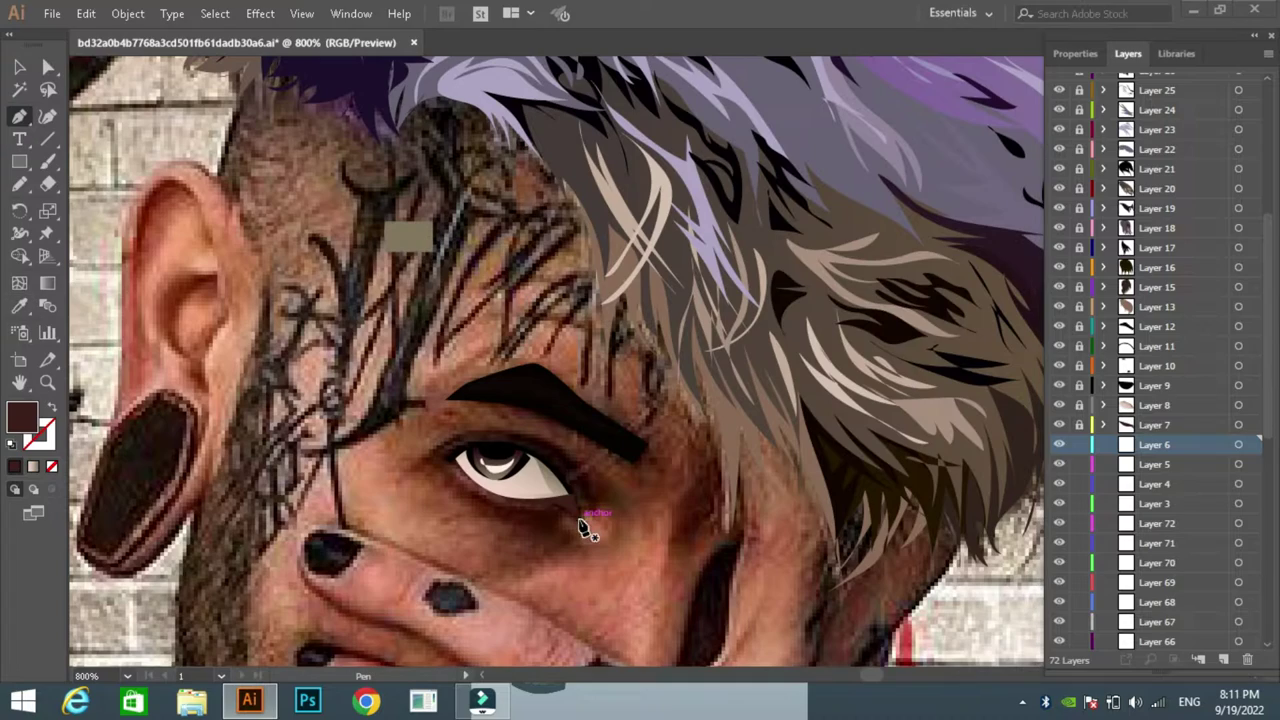
left_click_drag(440, 466, 486, 457)
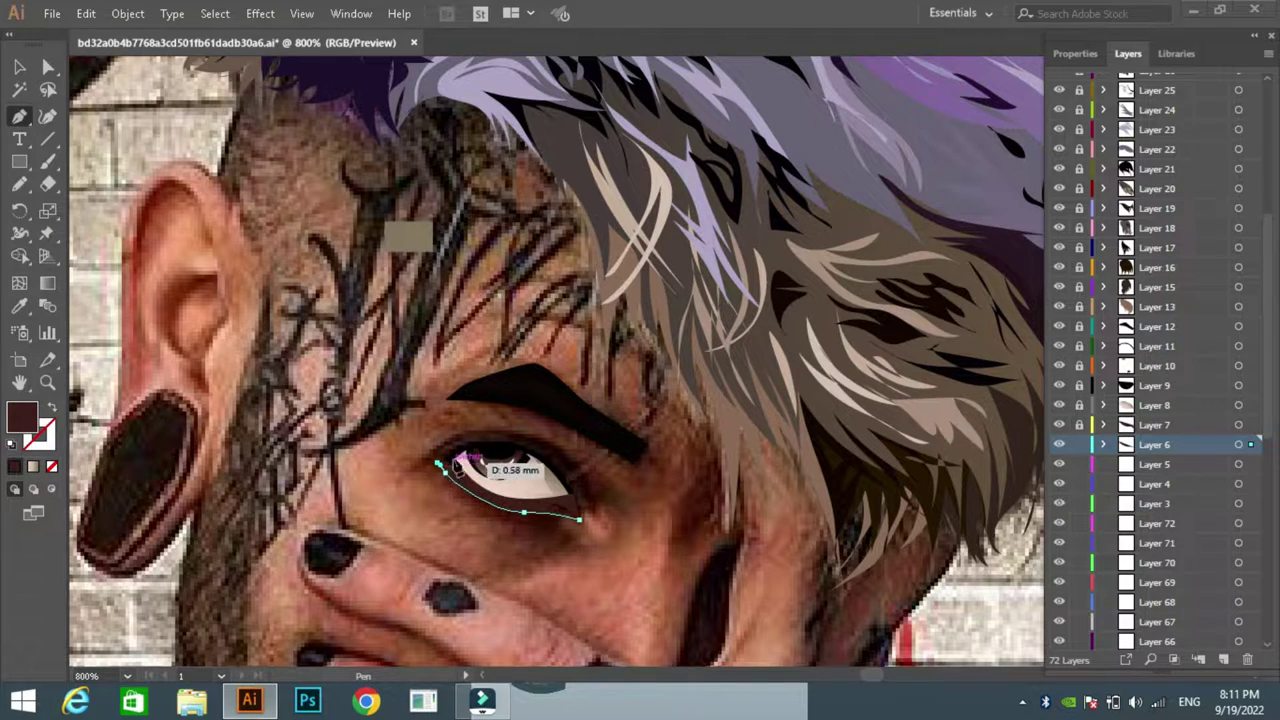
left_click_drag(568, 494, 577, 522)
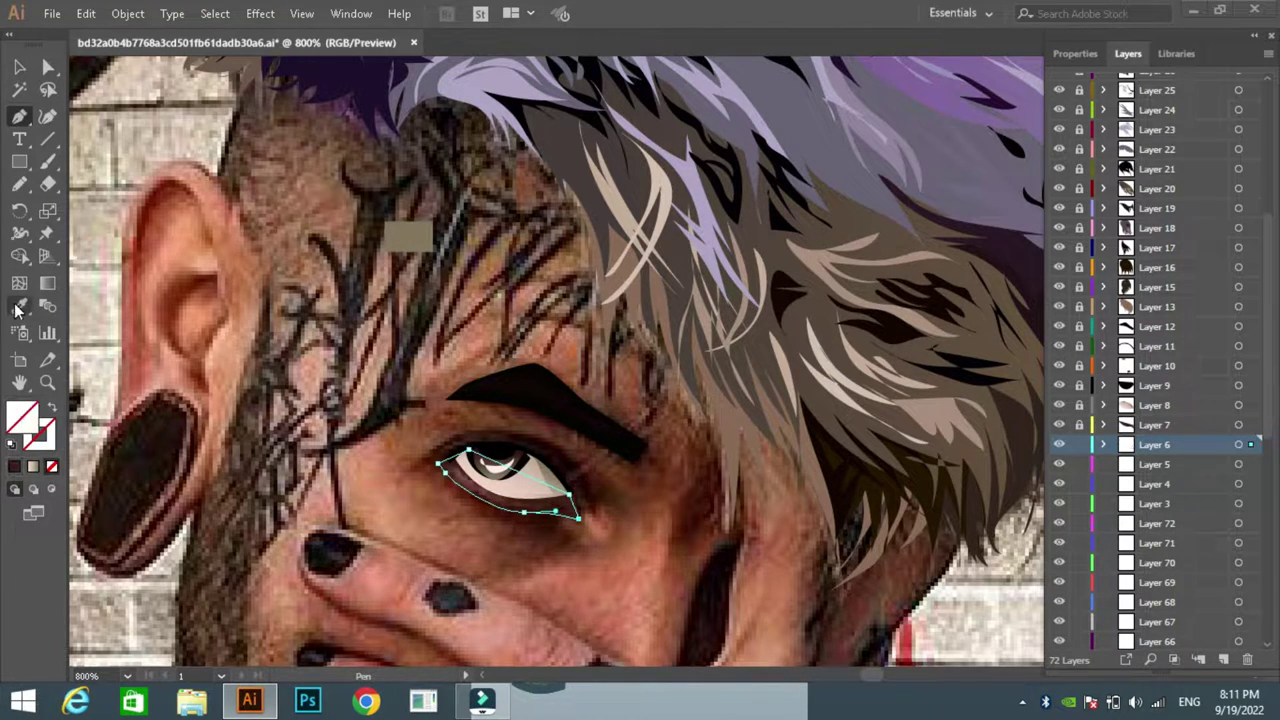
Step: Fill the eye outline pink, then draw a dark brown under-eye shape on Layer 5
left_click(1086, 460)
left_click(22, 114)
left_click(577, 519)
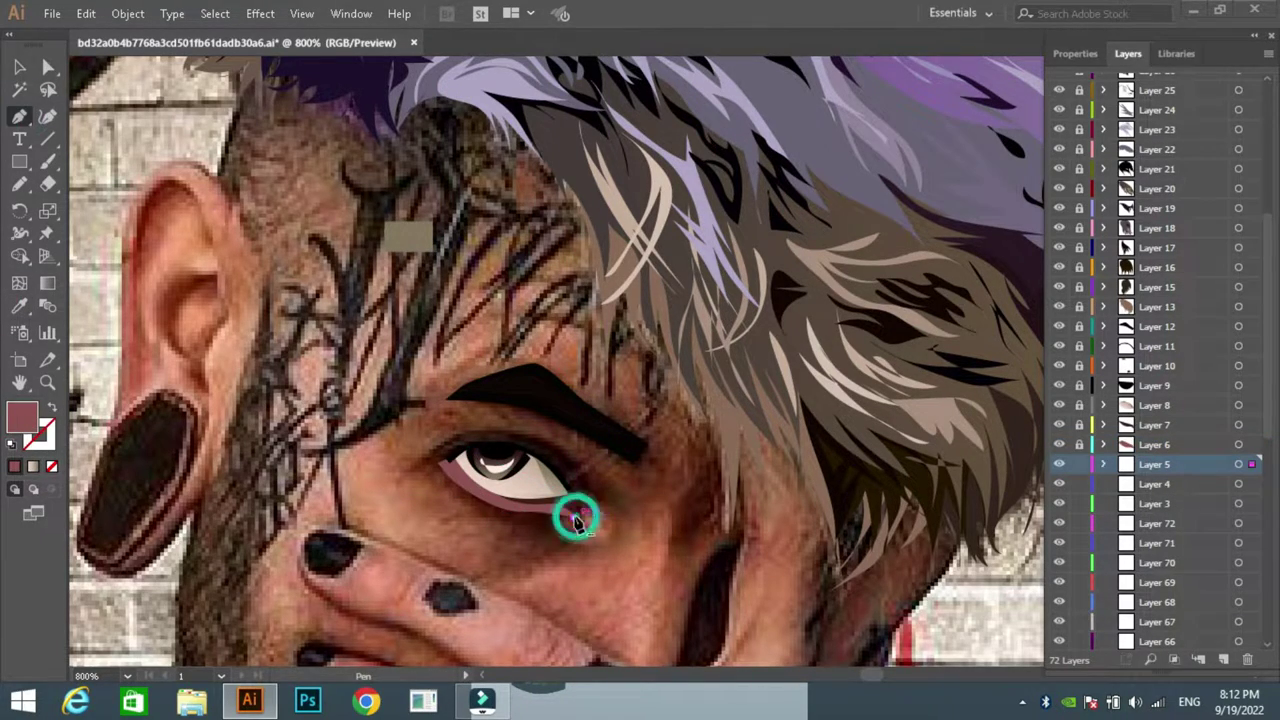
left_click(437, 470)
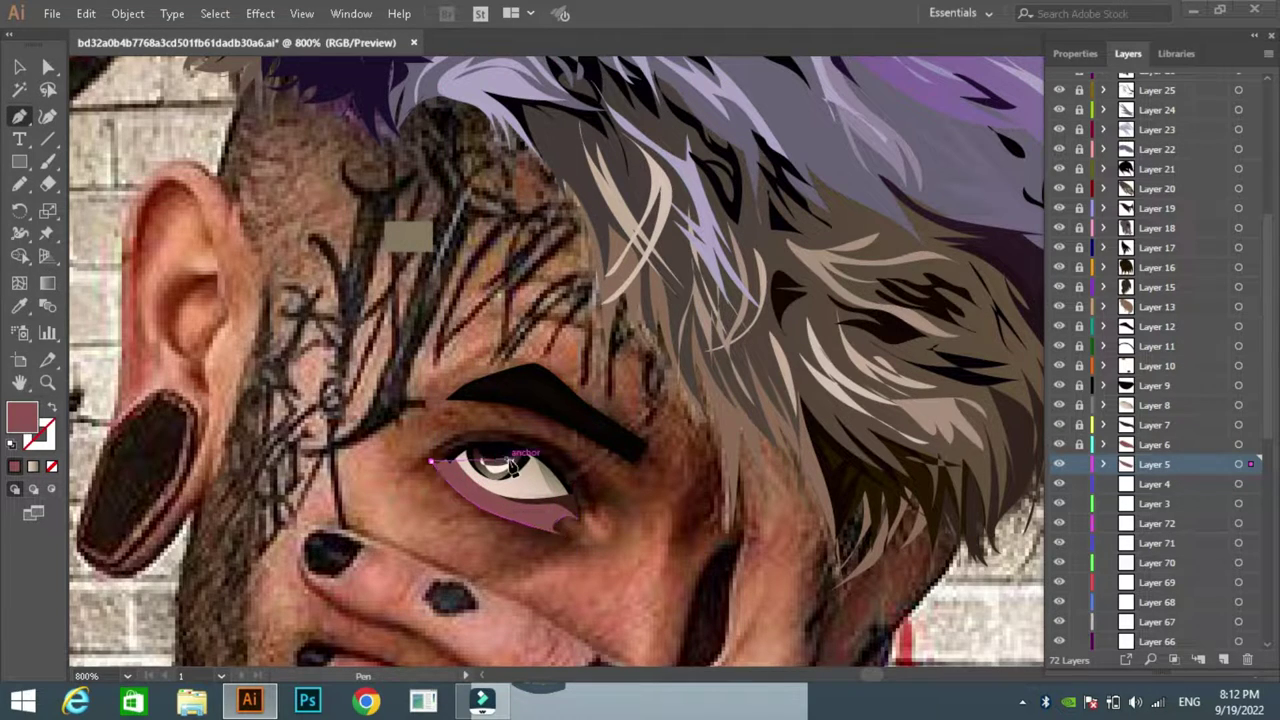
left_click(510, 462)
left_click(573, 517)
left_click(534, 514)
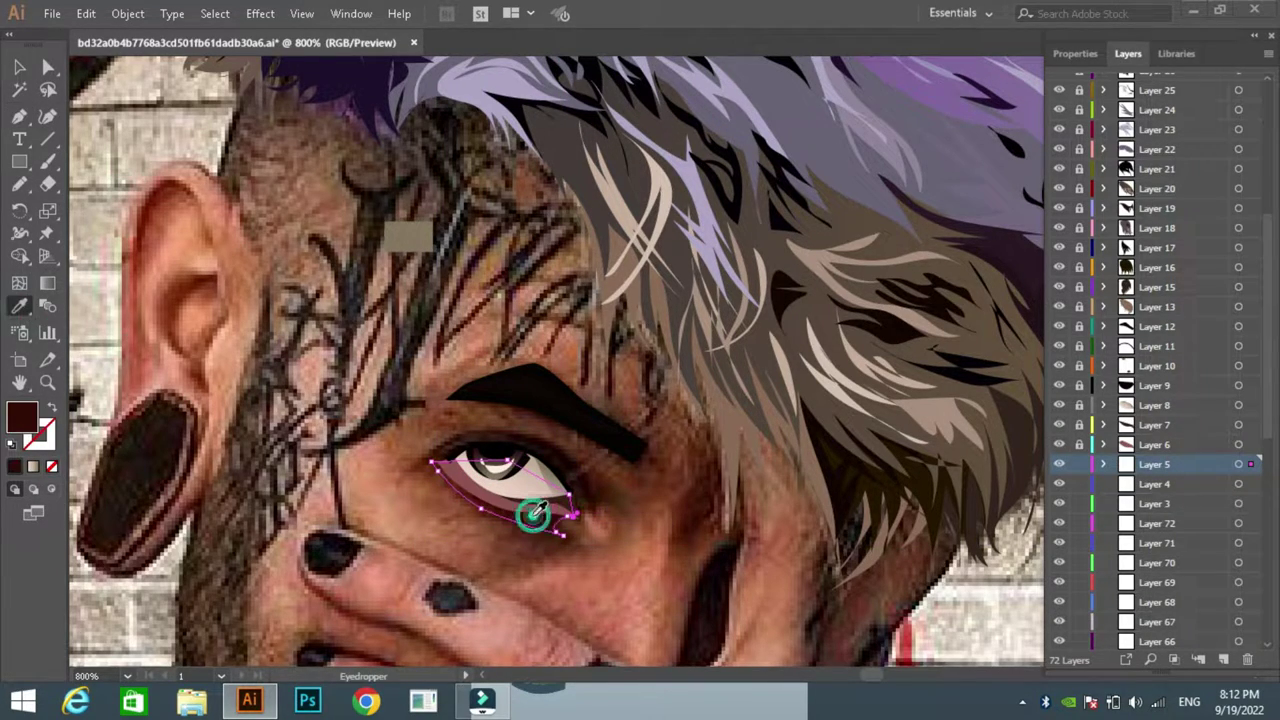
Step: Trace the upper eyelid shape on Layer 4 and fill it with sampled dark brown
left_click(1154, 484)
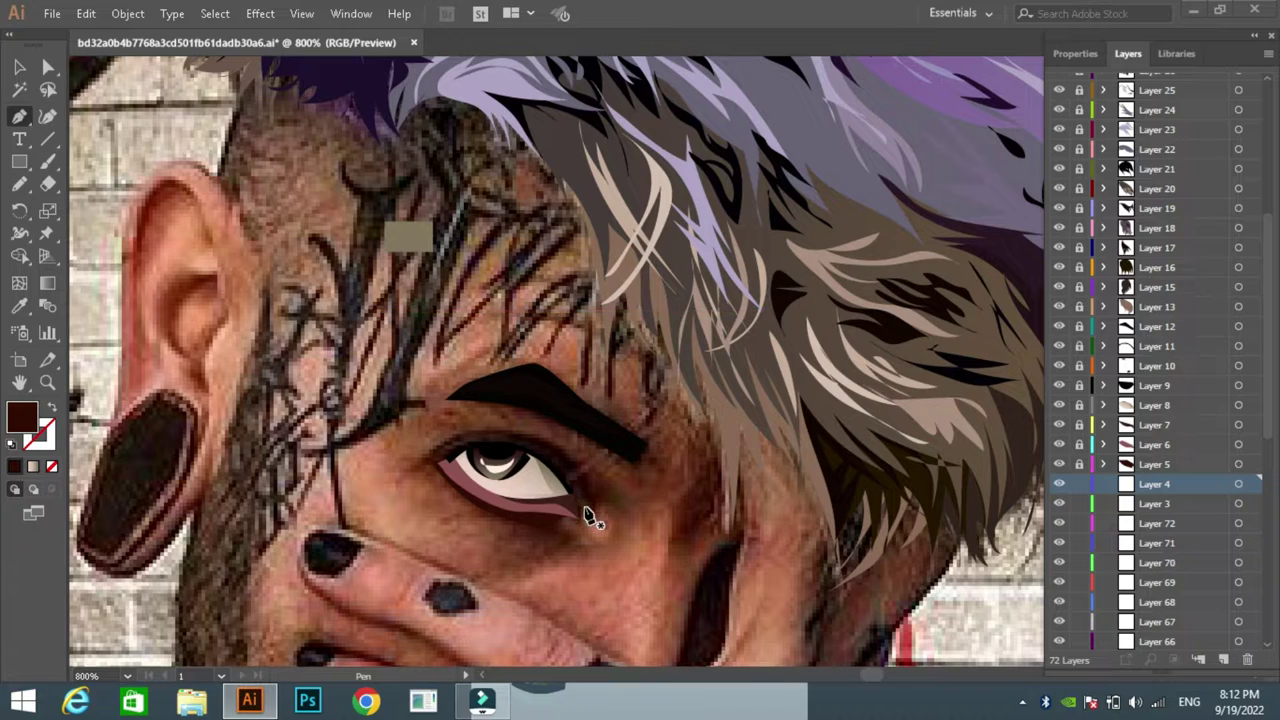
left_click(585, 497)
left_click(519, 440)
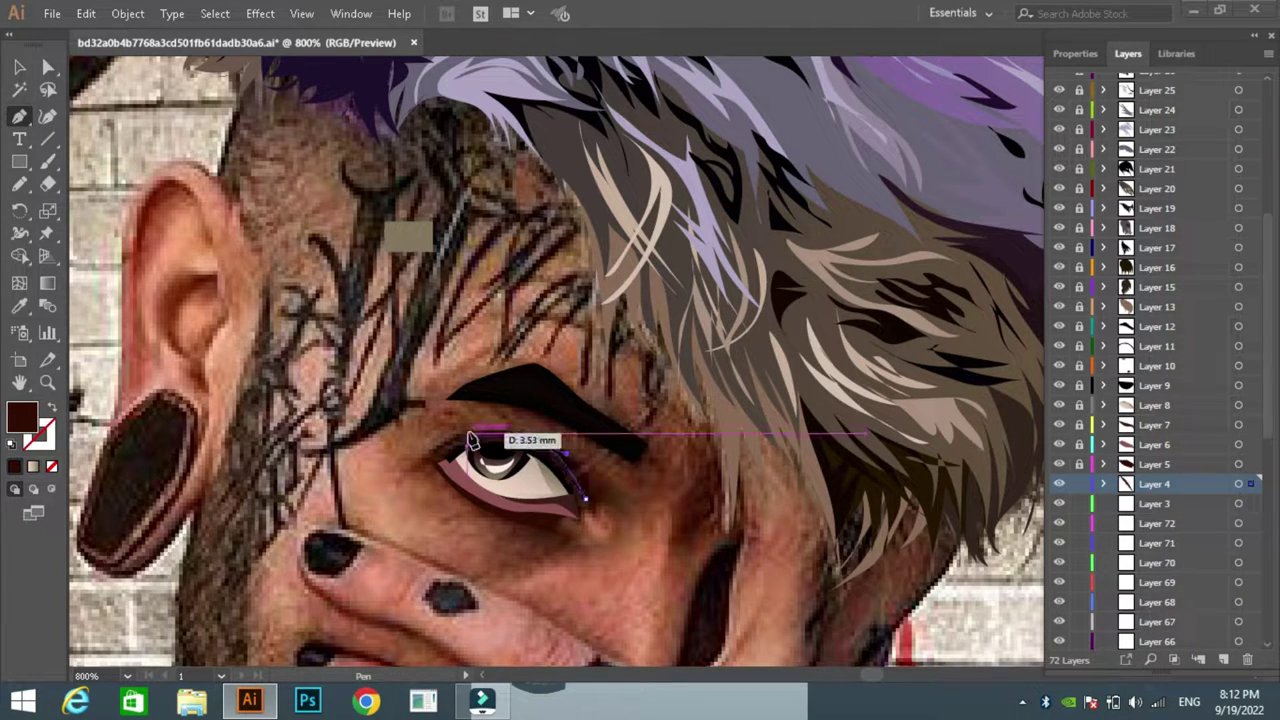
left_click(467, 436)
left_click(437, 464)
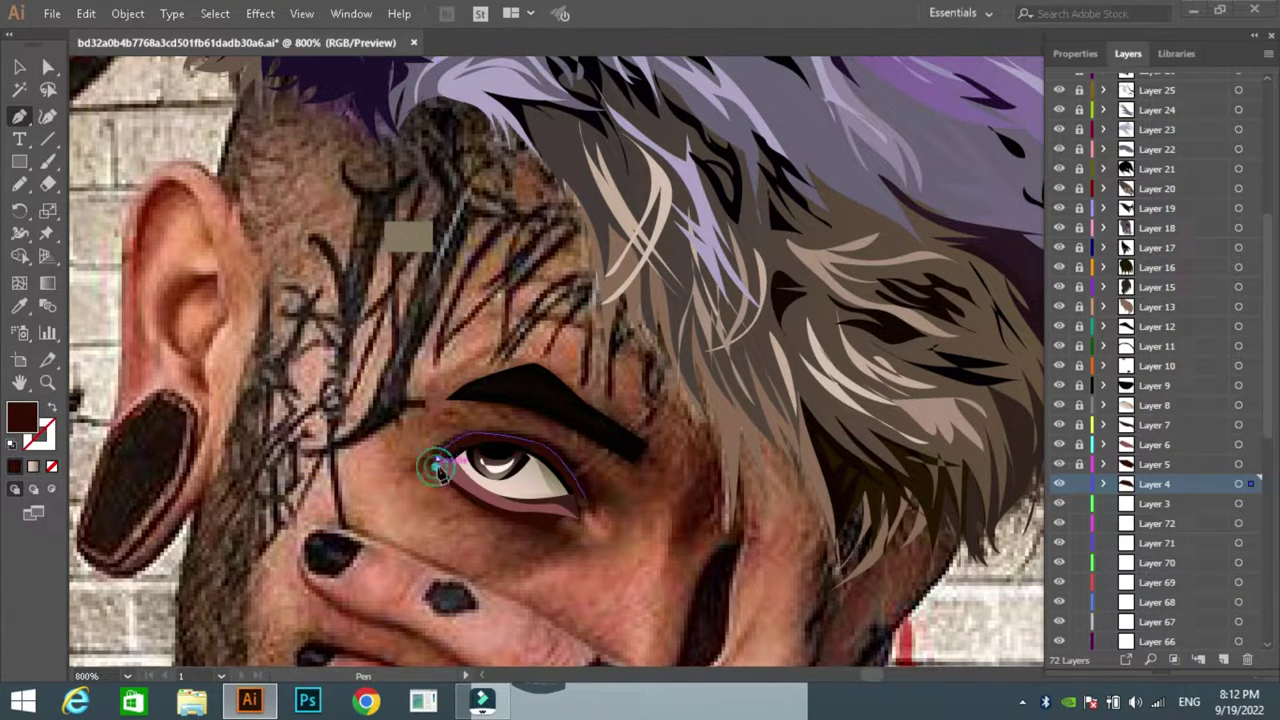
left_click_drag(585, 497, 567, 455)
left_click(24, 307)
left_click(471, 429)
key("ctrl+shift+a")
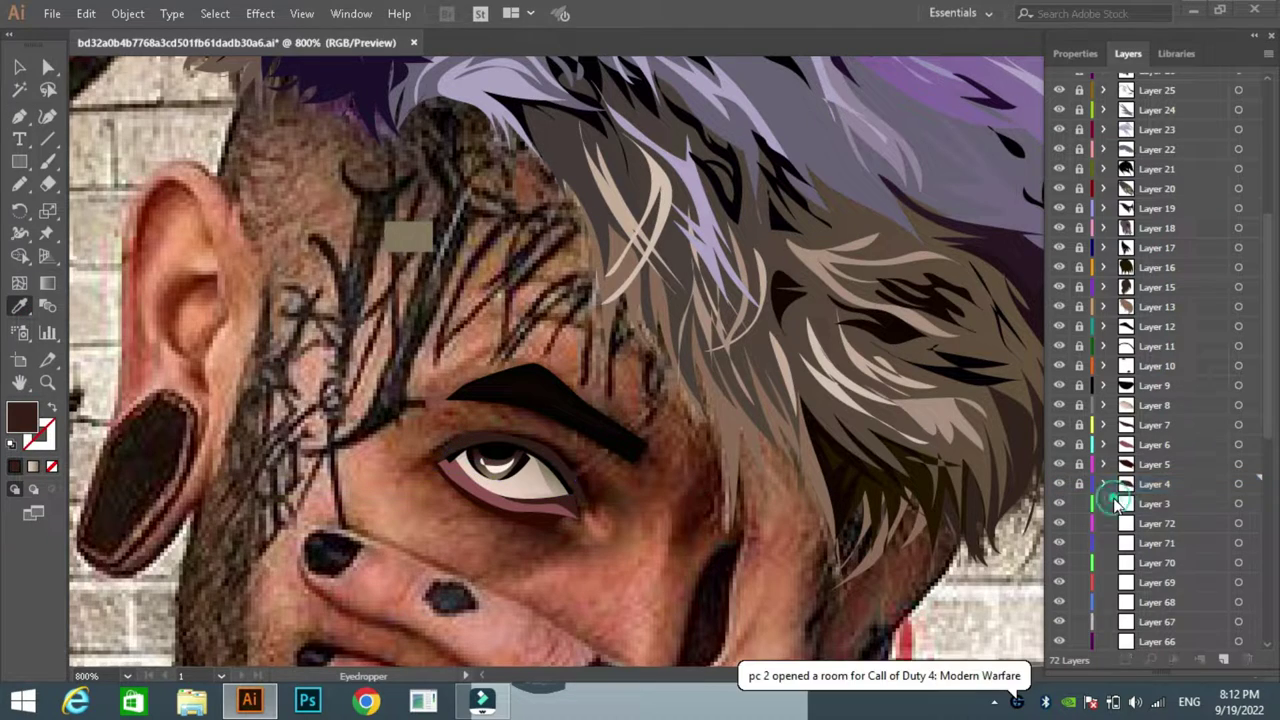
Step: Draw a dark lid shape above the upper eyelid on Layer 3 with the Pen tool
left_click(1155, 503)
key("p")
left_click_drag(561, 447, 540, 435)
left_click(467, 428)
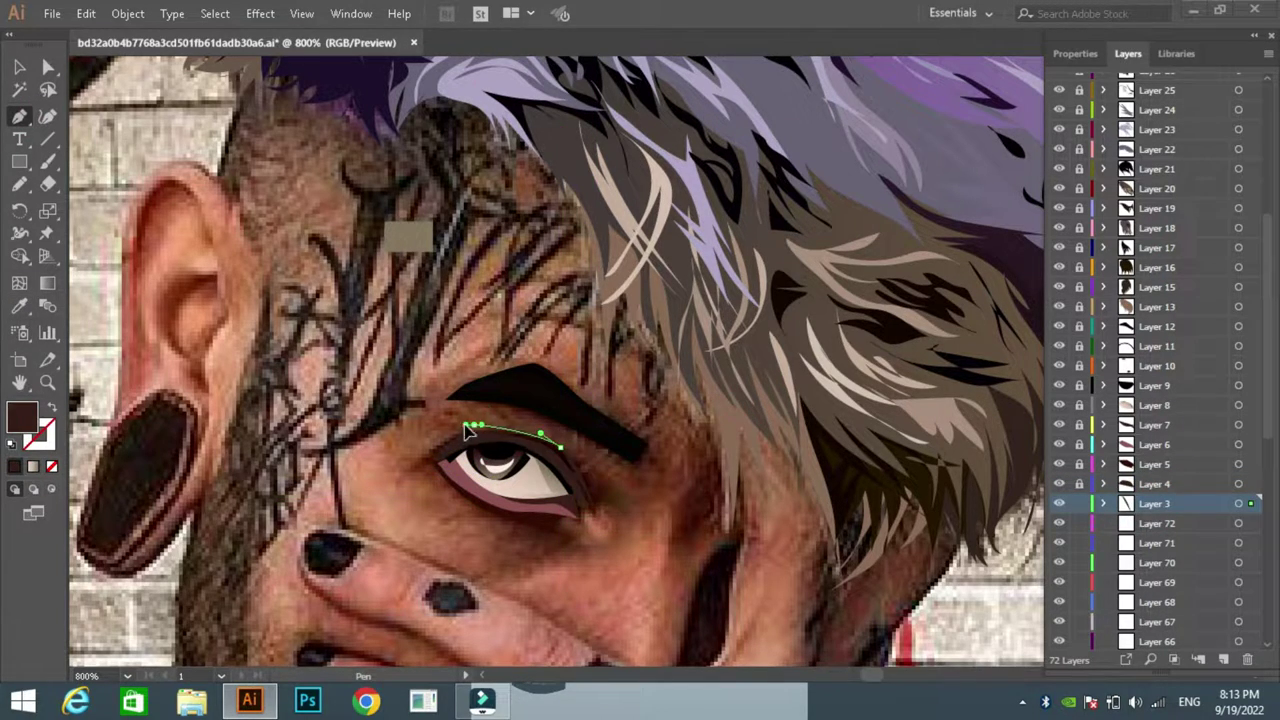
left_click(432, 443)
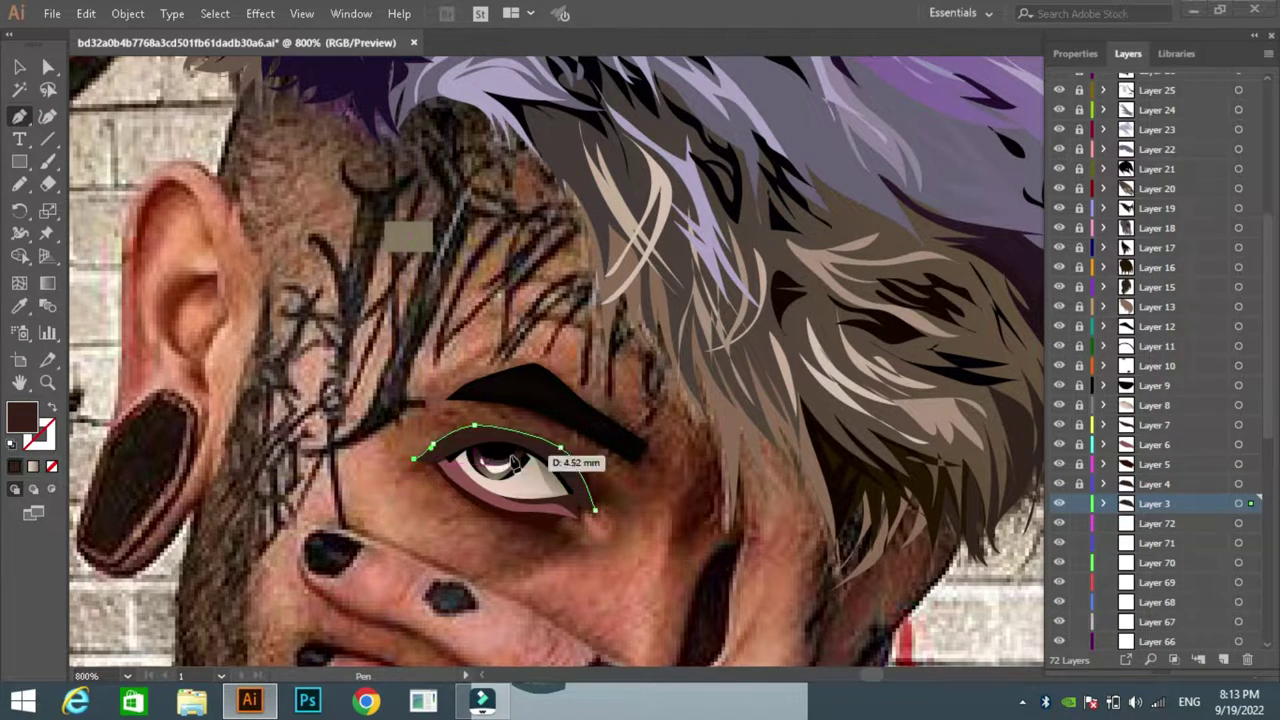
left_click(574, 495)
left_click(24, 307)
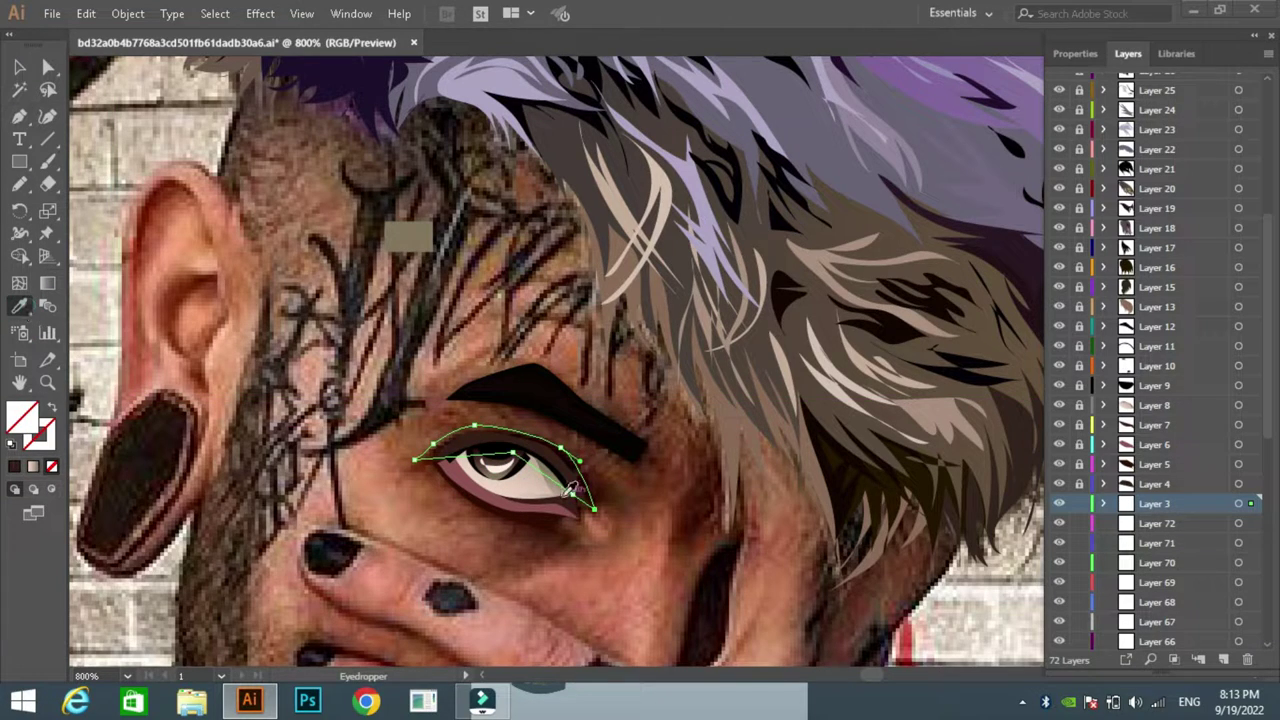
left_click(597, 465)
double_click(22, 415)
left_click(837, 229)
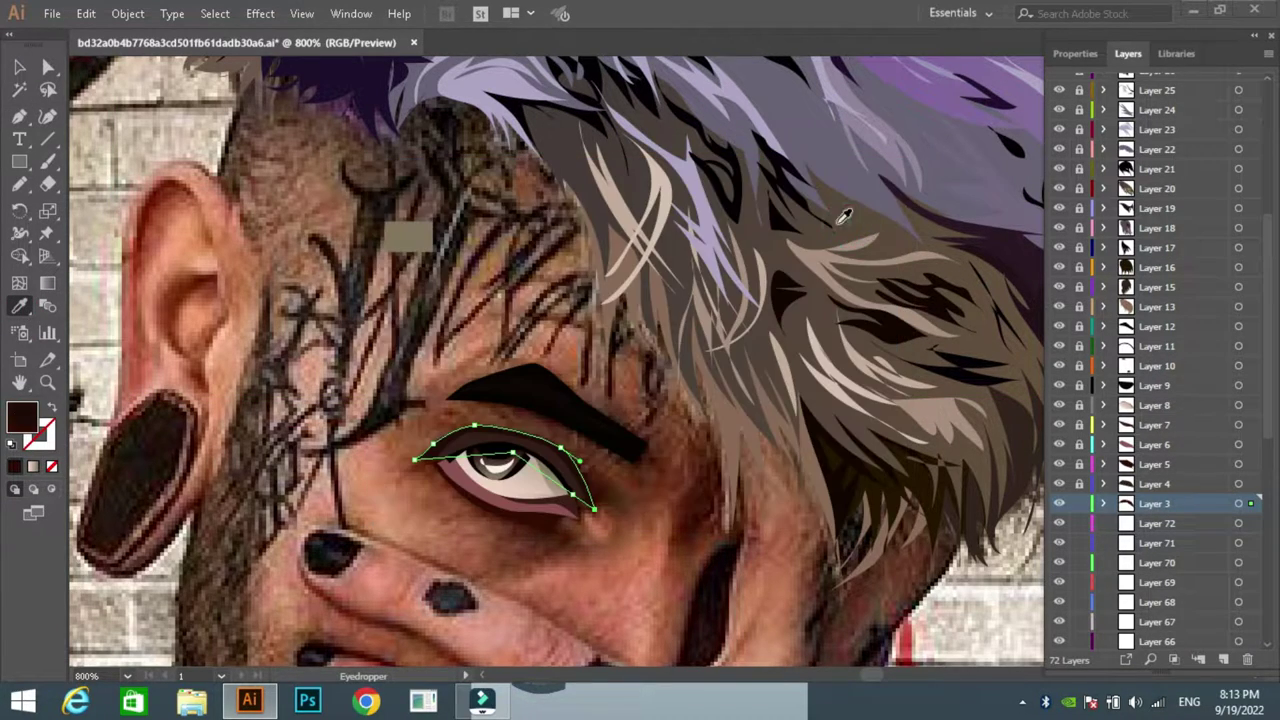
key("ctrl+shift+a")
Step: Give the eye-corner shape on Layer 72 the sampled tan skin colour
left_click(1131, 525)
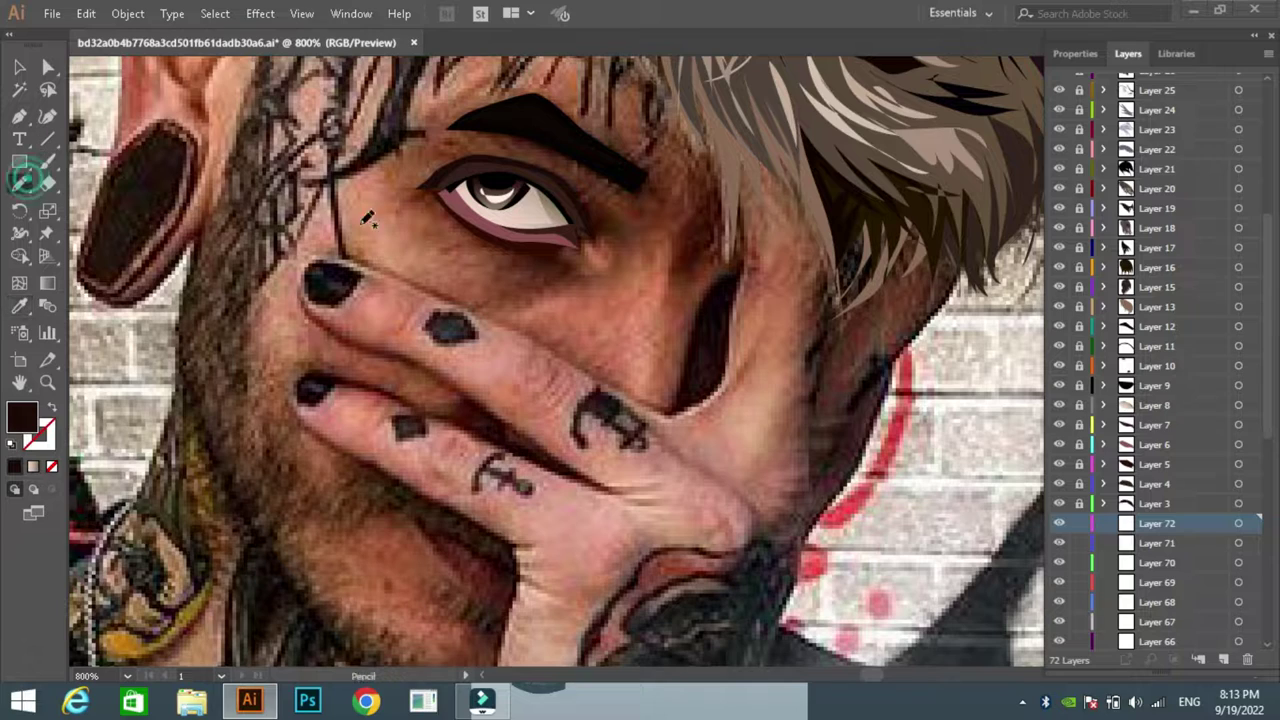
key("i")
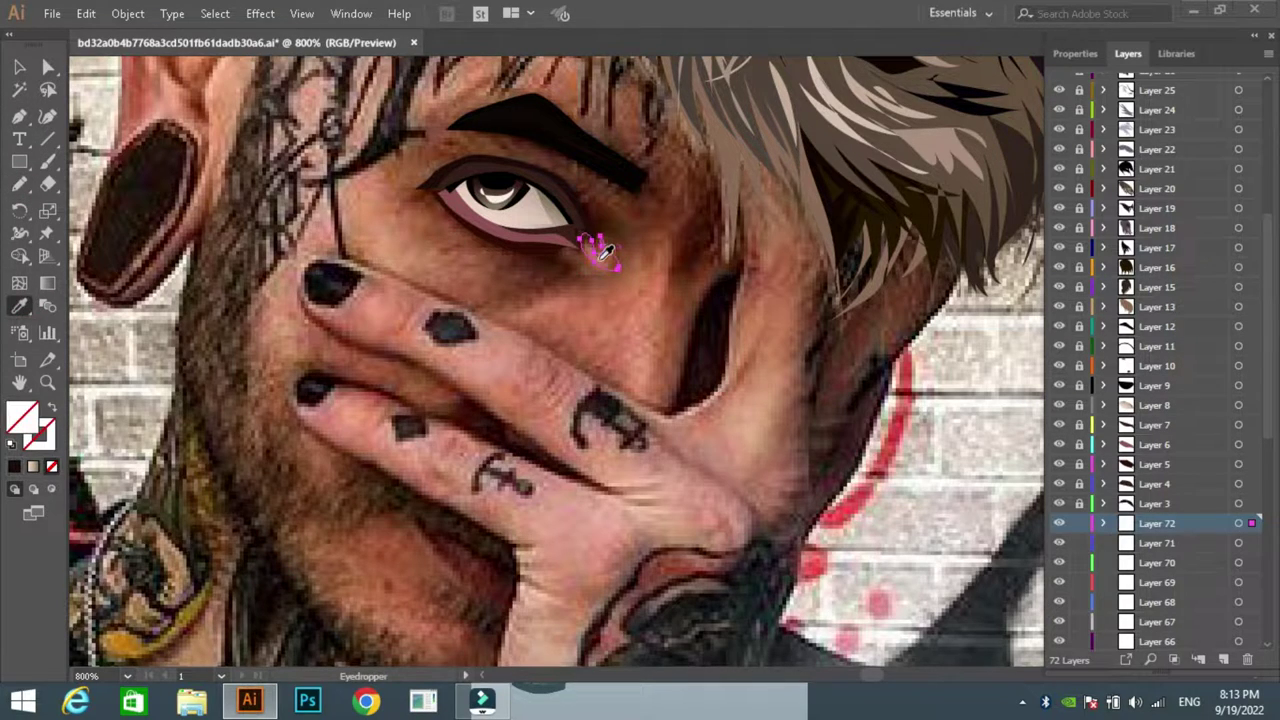
left_click(329, 209)
scroll(560, 360, "up", 2)
key("v")
left_click(1145, 545)
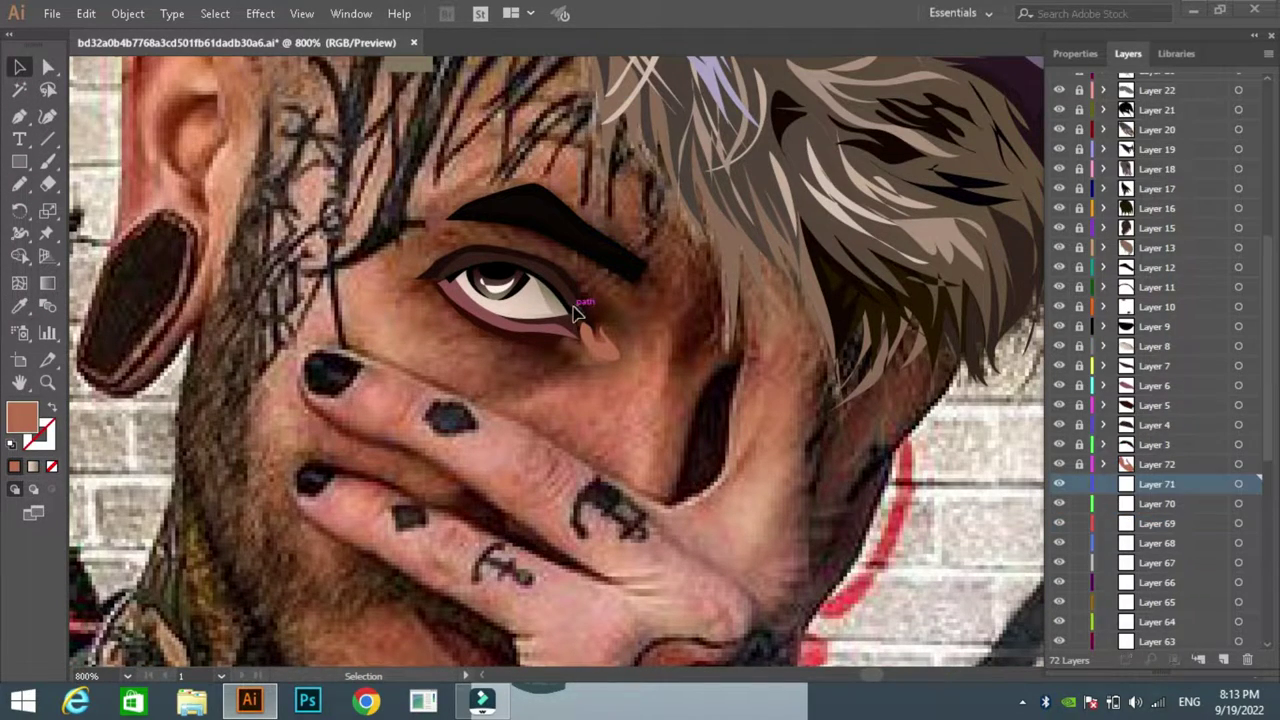
scroll(580, 310, "up", 4)
Step: Trace the hair strand outline from the temple up along the hairline with no fill
key("p")
left_click_drag(300, 452, 370, 418)
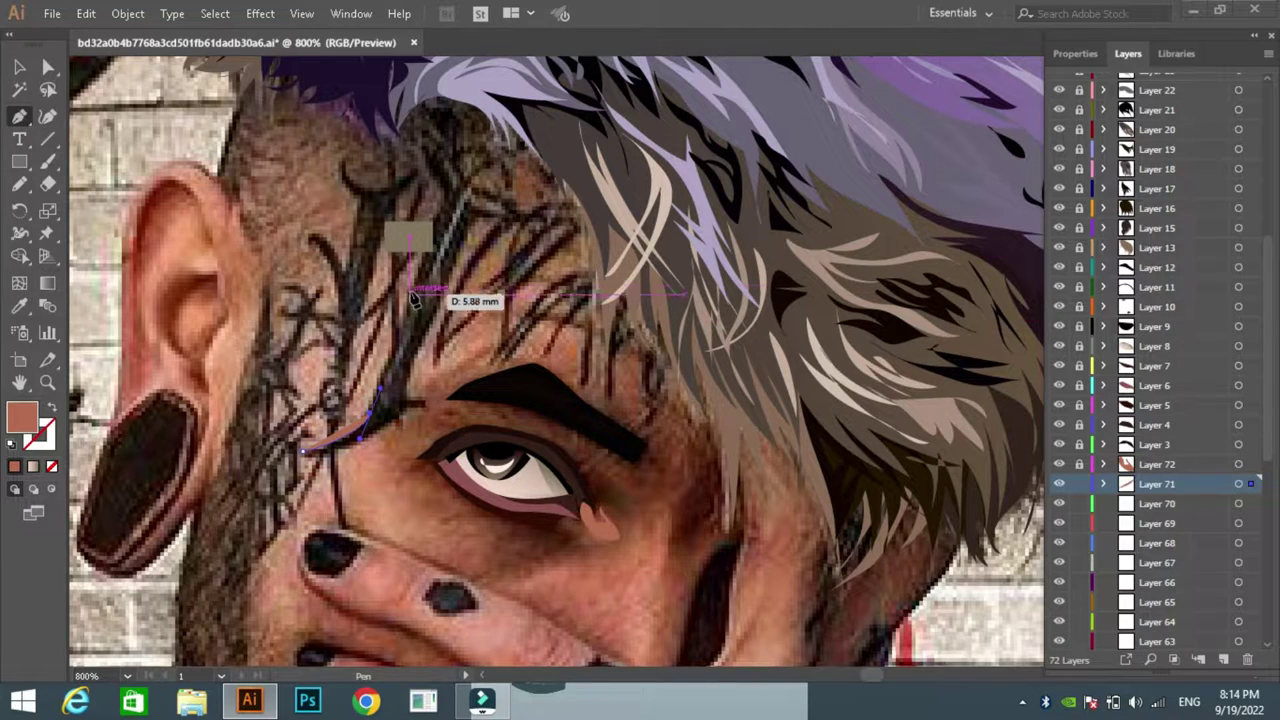
left_click_drag(450, 200, 418, 145)
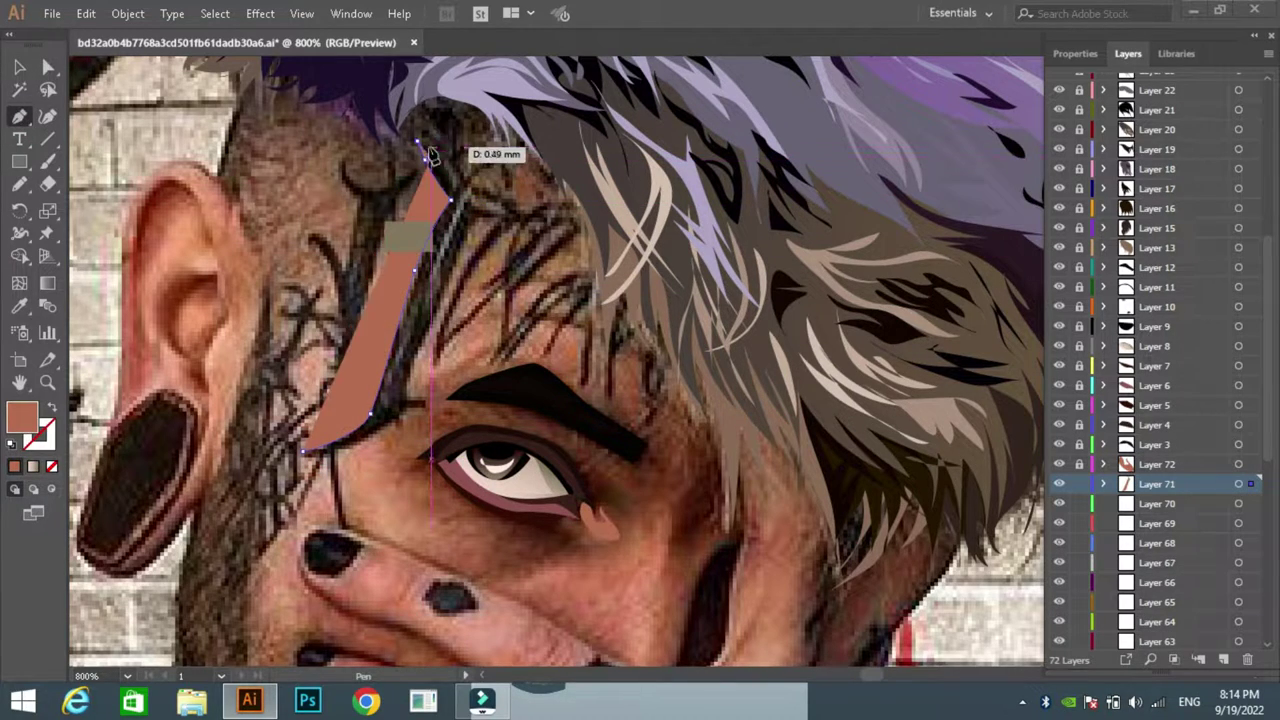
left_click(420, 100)
left_click(452, 82)
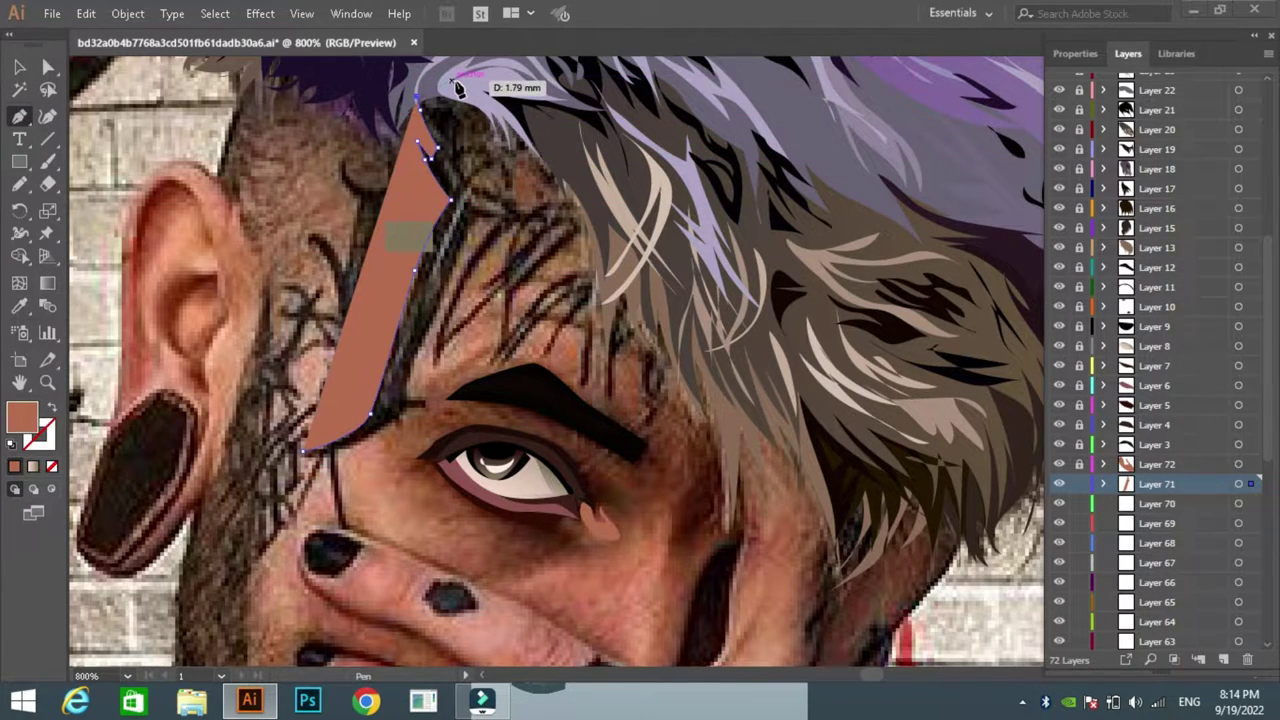
key("slash")
left_click(458, 158)
left_click(482, 198)
left_click(526, 216)
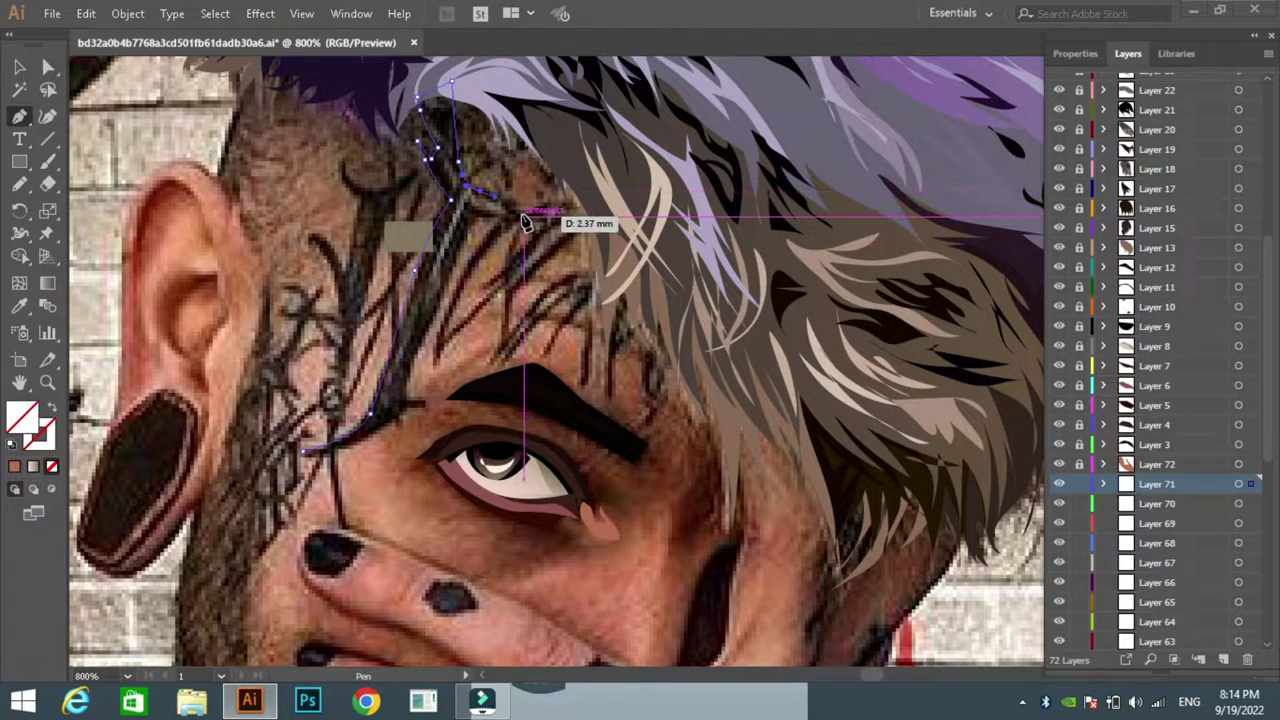
left_click(476, 212)
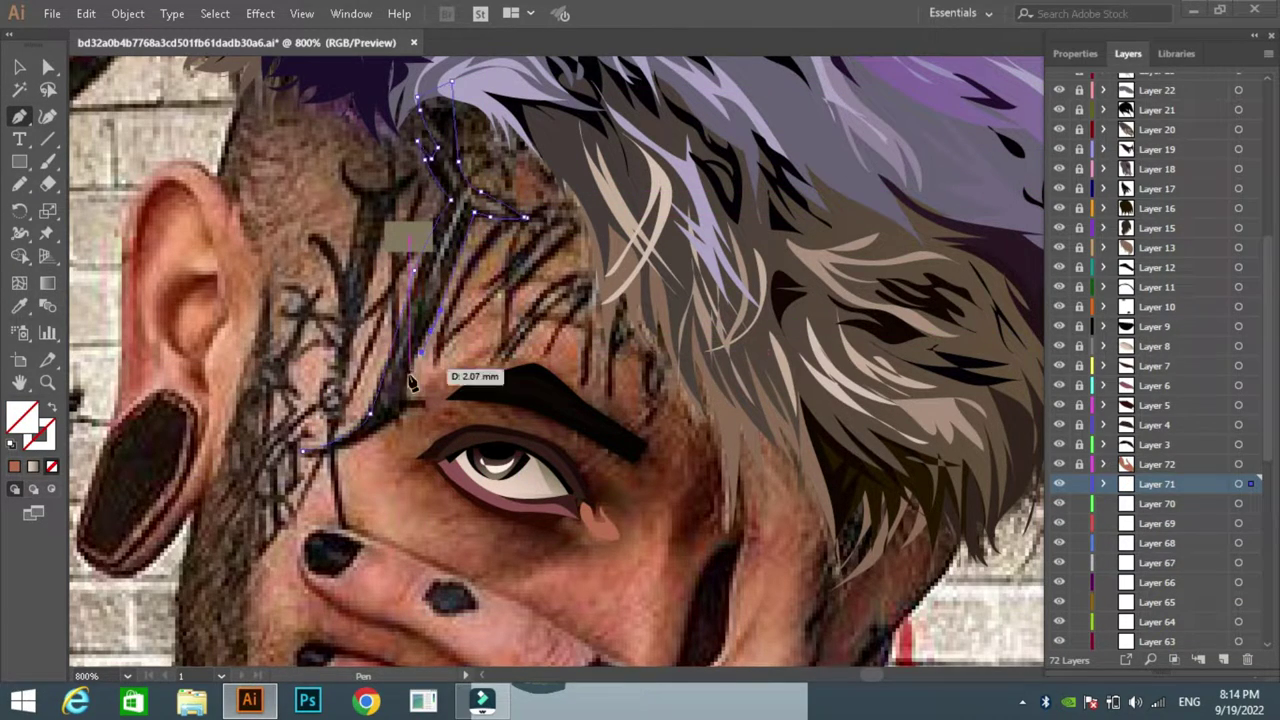
Step: Bring the strand outline back down toward the eyebrow and fill it near-black
left_click(408, 414)
left_click(338, 455)
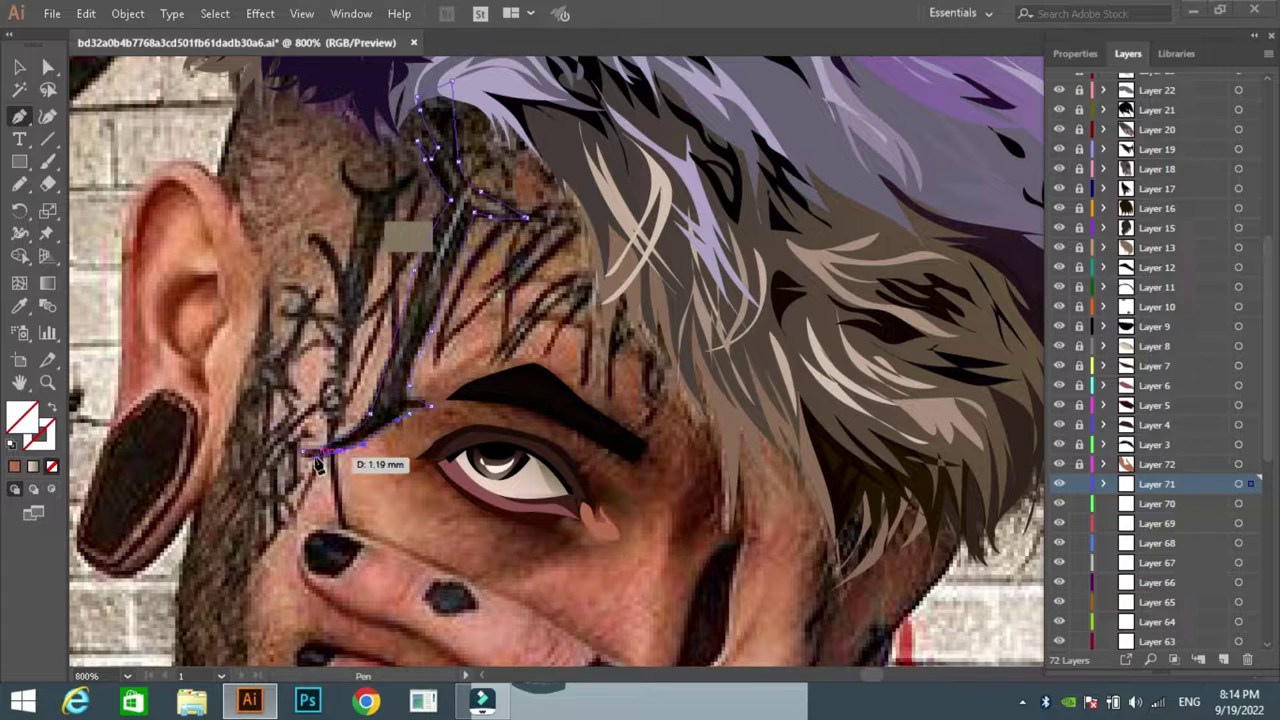
left_click(288, 447)
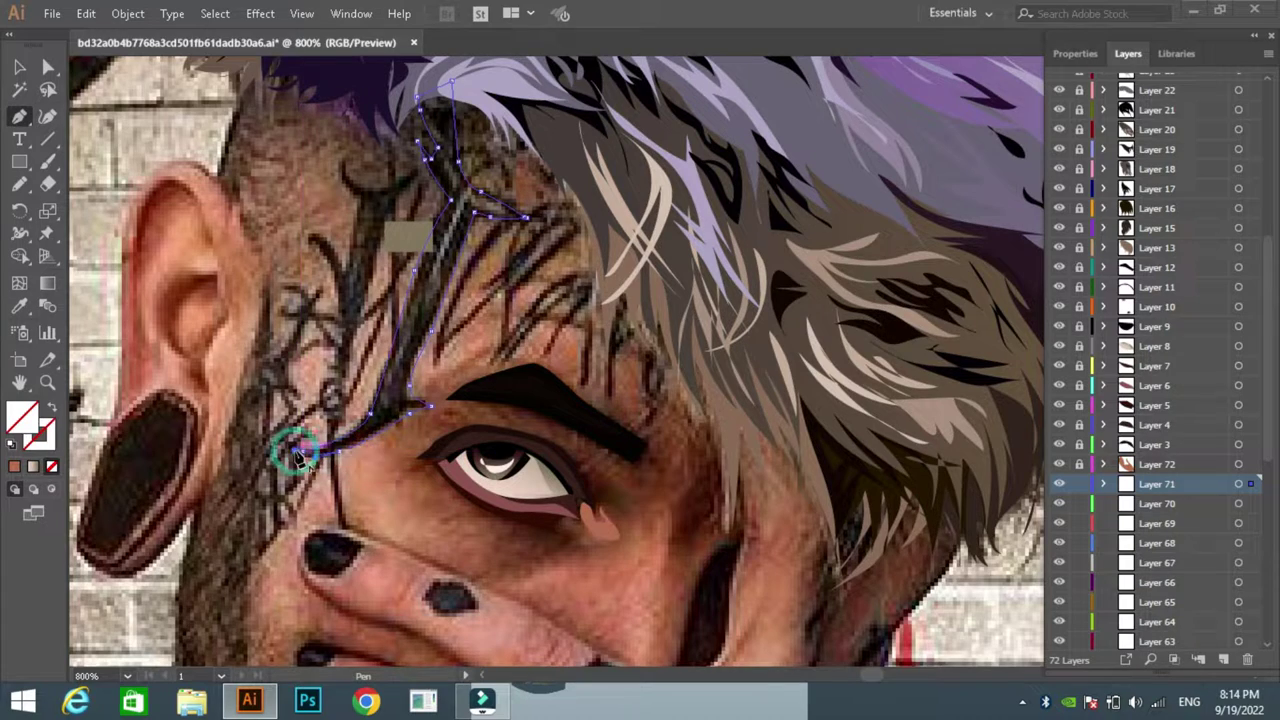
left_click(466, 190)
left_click(430, 296)
key("i")
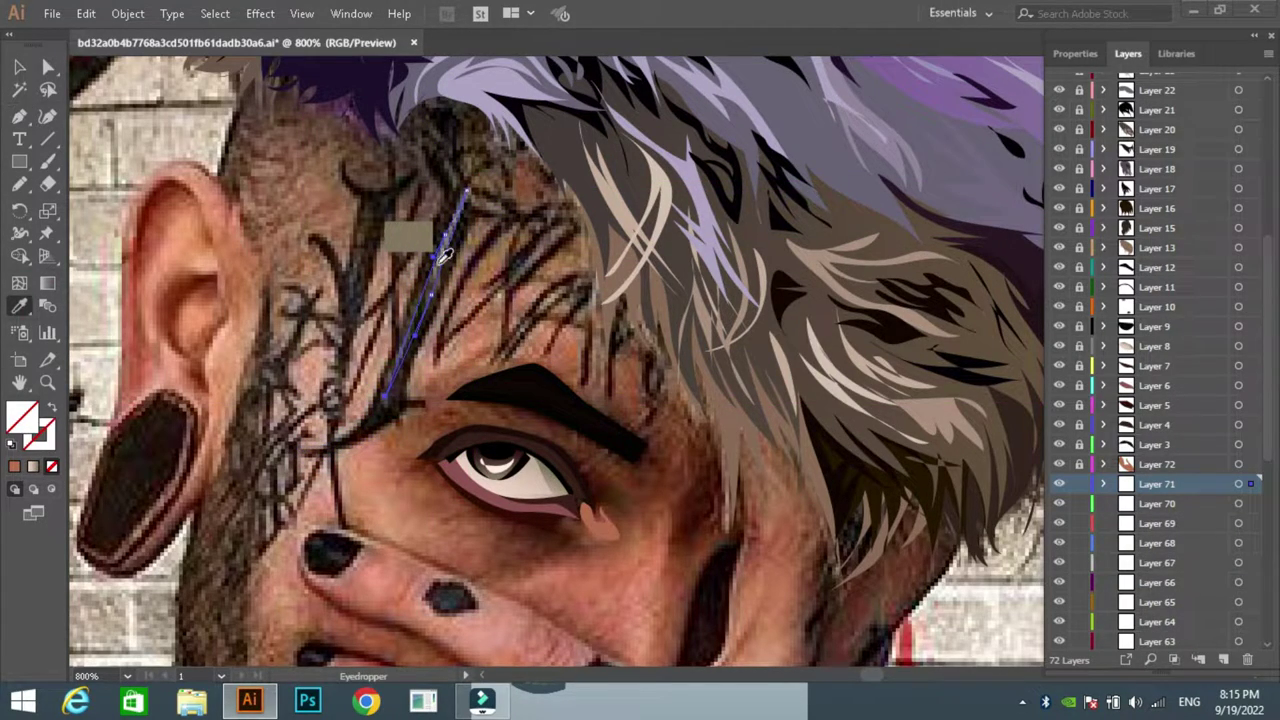
left_click(549, 240)
left_click(727, 261)
key("v")
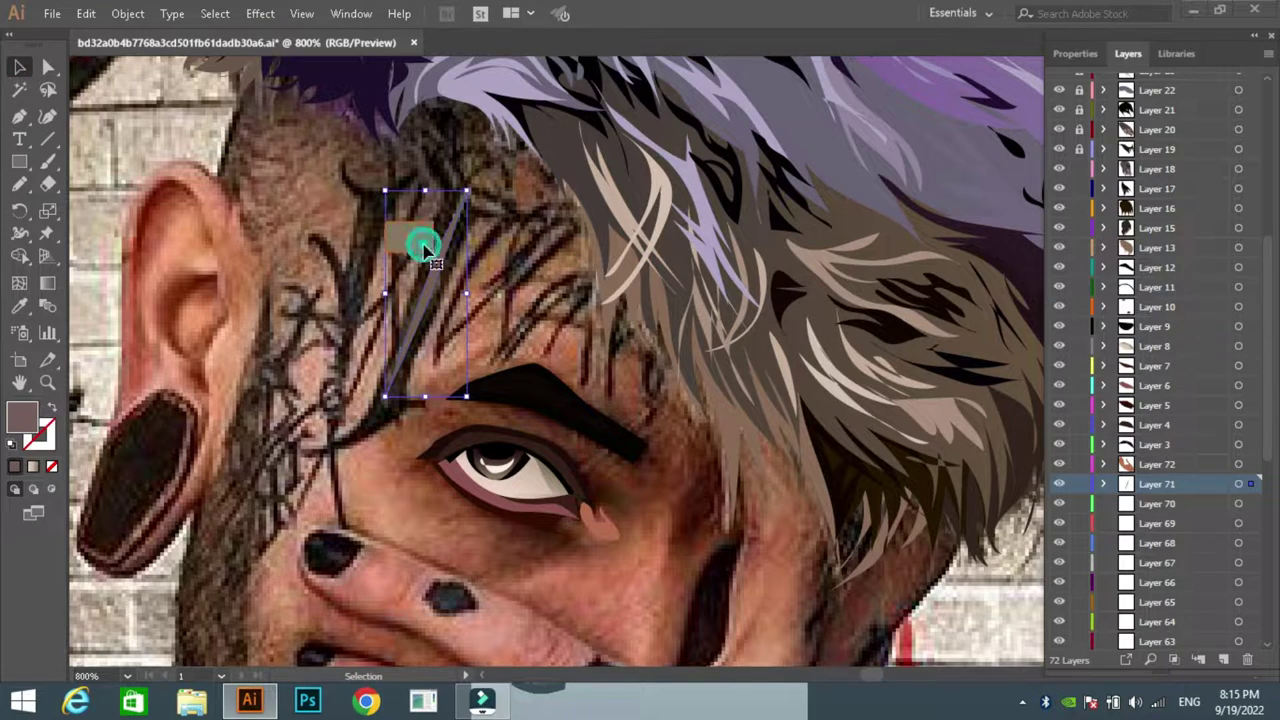
Step: Lock the other layers and draw a second small dark hair strand at the hairline
left_click_drag(1079, 168, 1079, 464)
key("p")
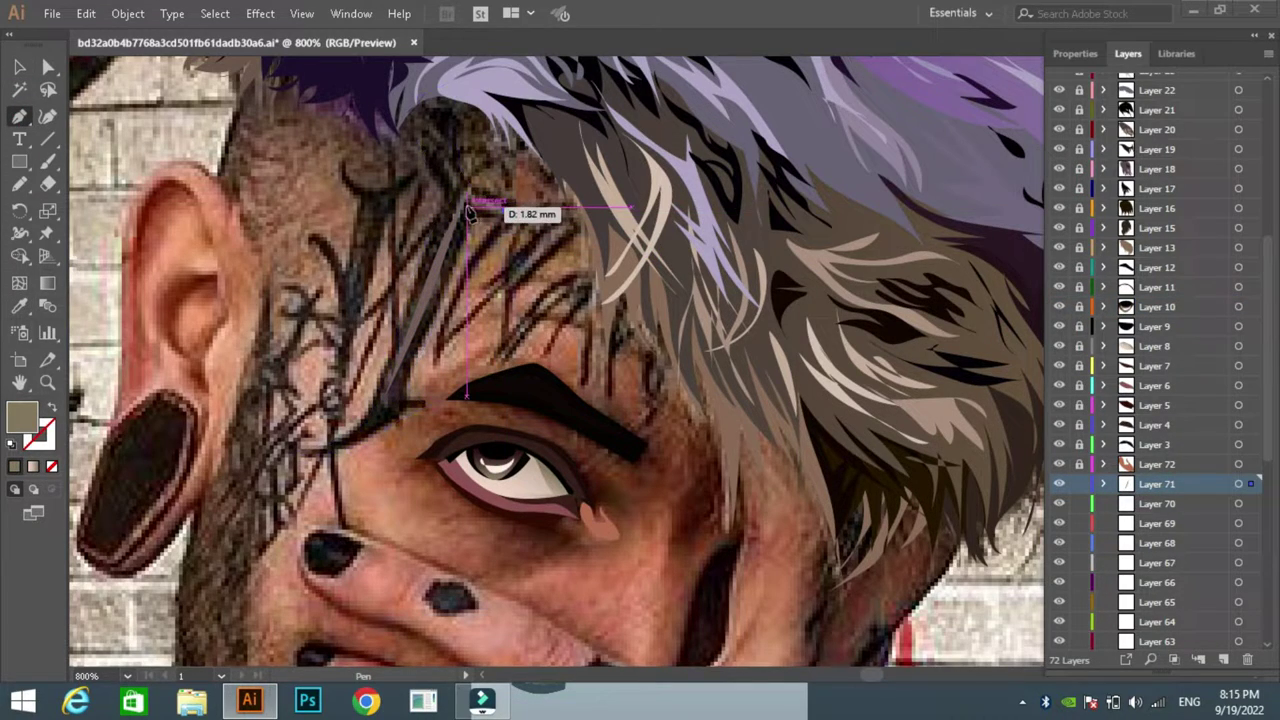
left_click(461, 204)
left_click(444, 143)
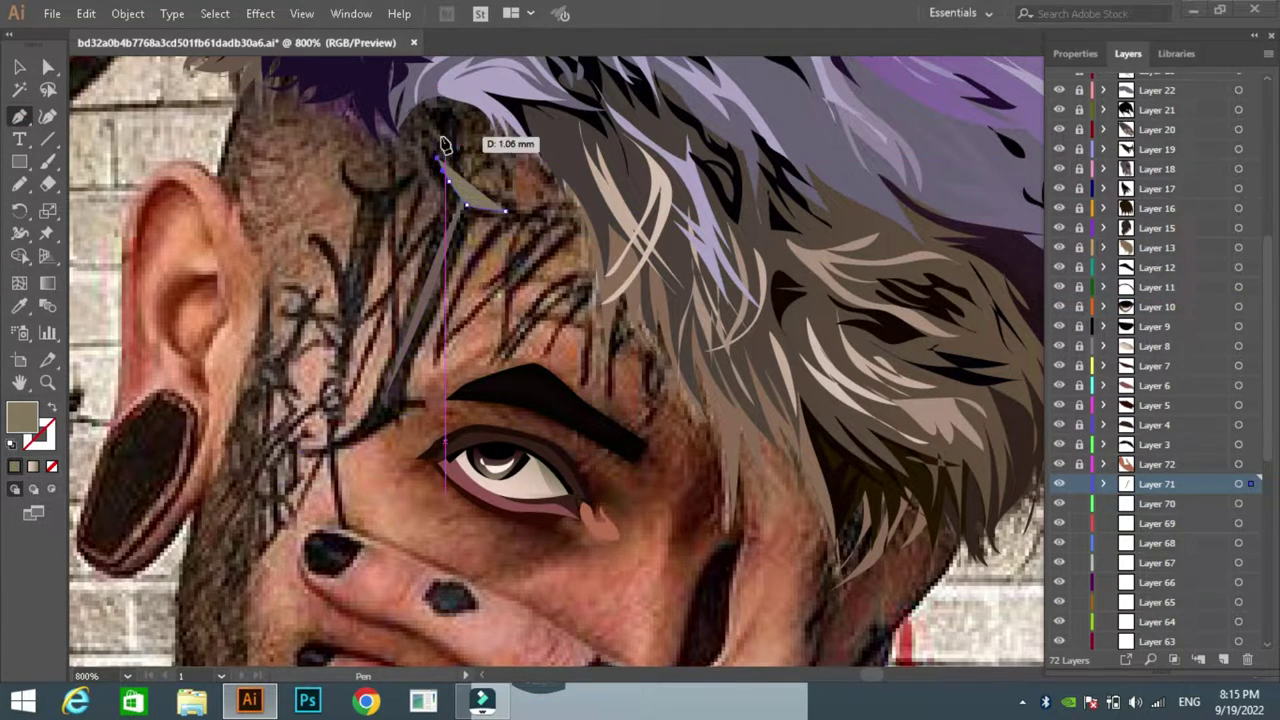
left_click(52, 467)
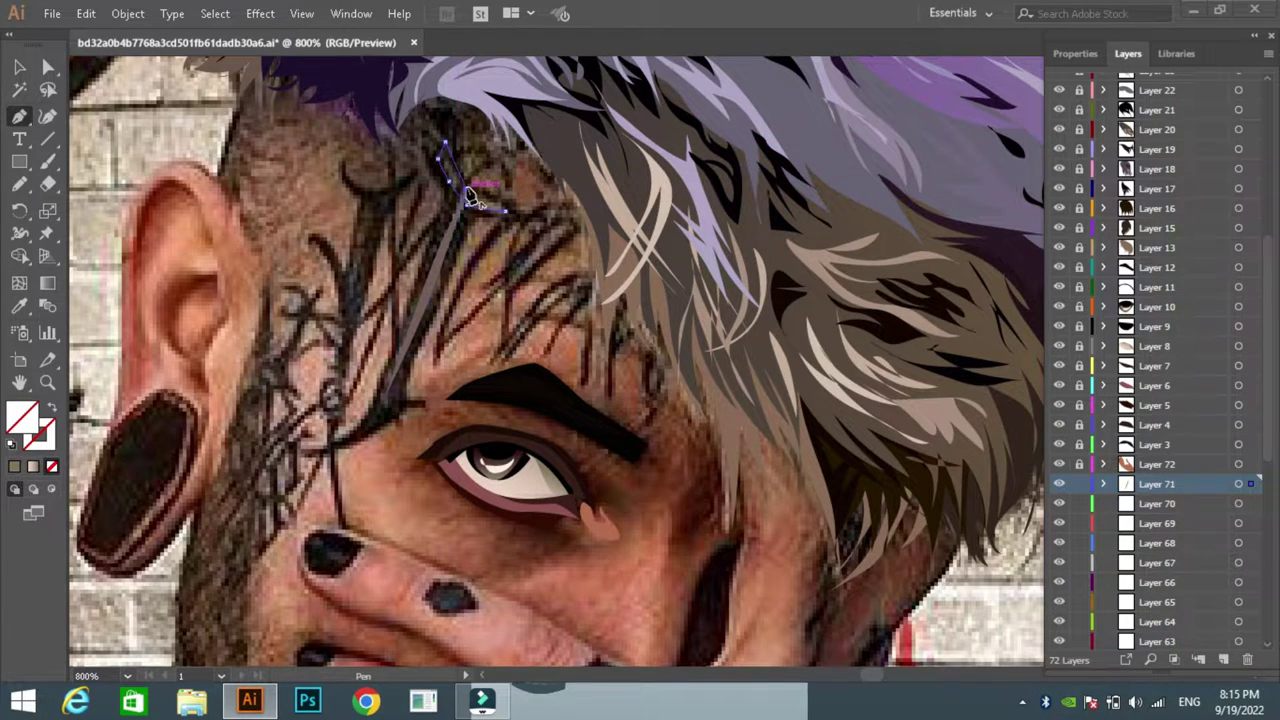
left_click(505, 215)
left_click(14, 466)
left_click(19, 306)
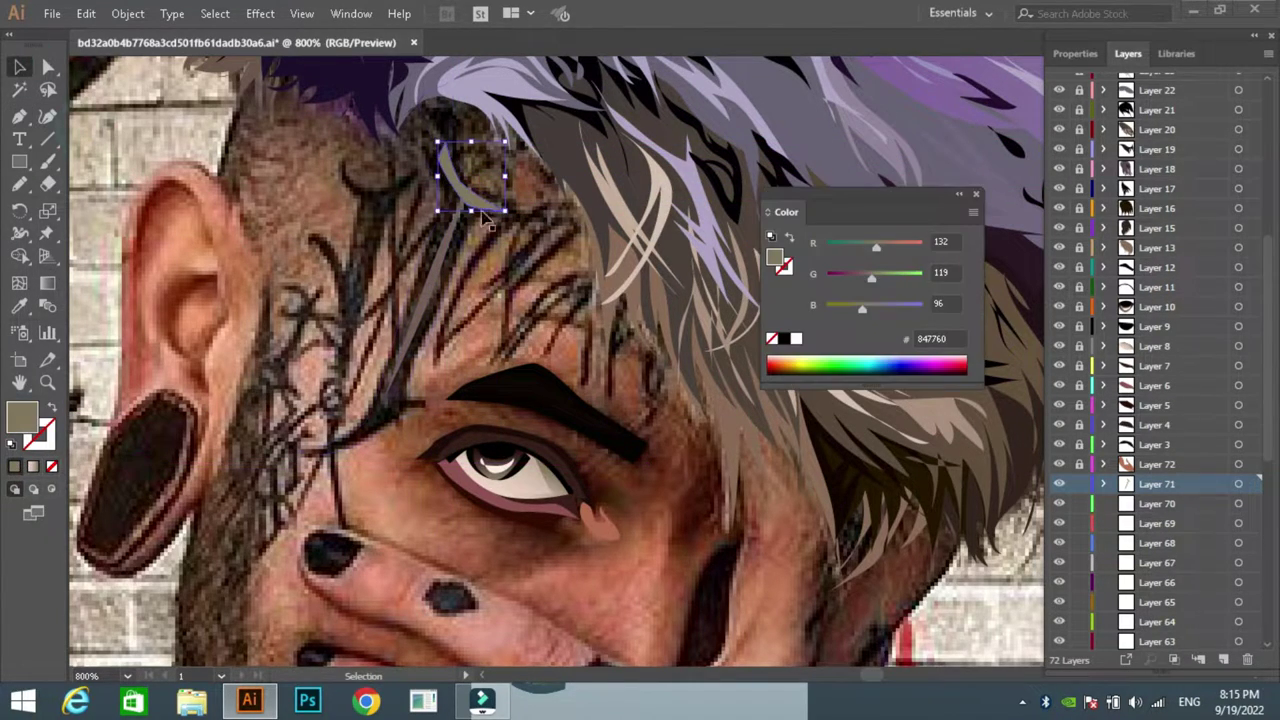
left_click(448, 116)
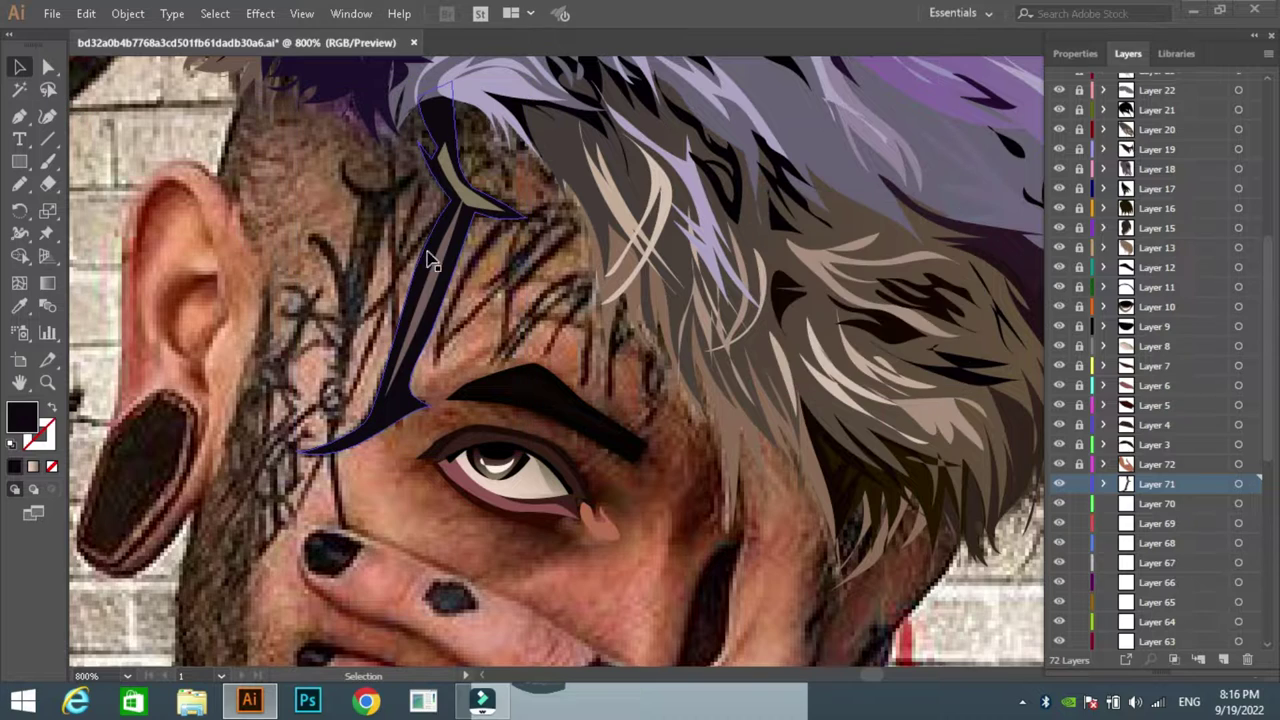
left_click(19, 67)
left_click(484, 205)
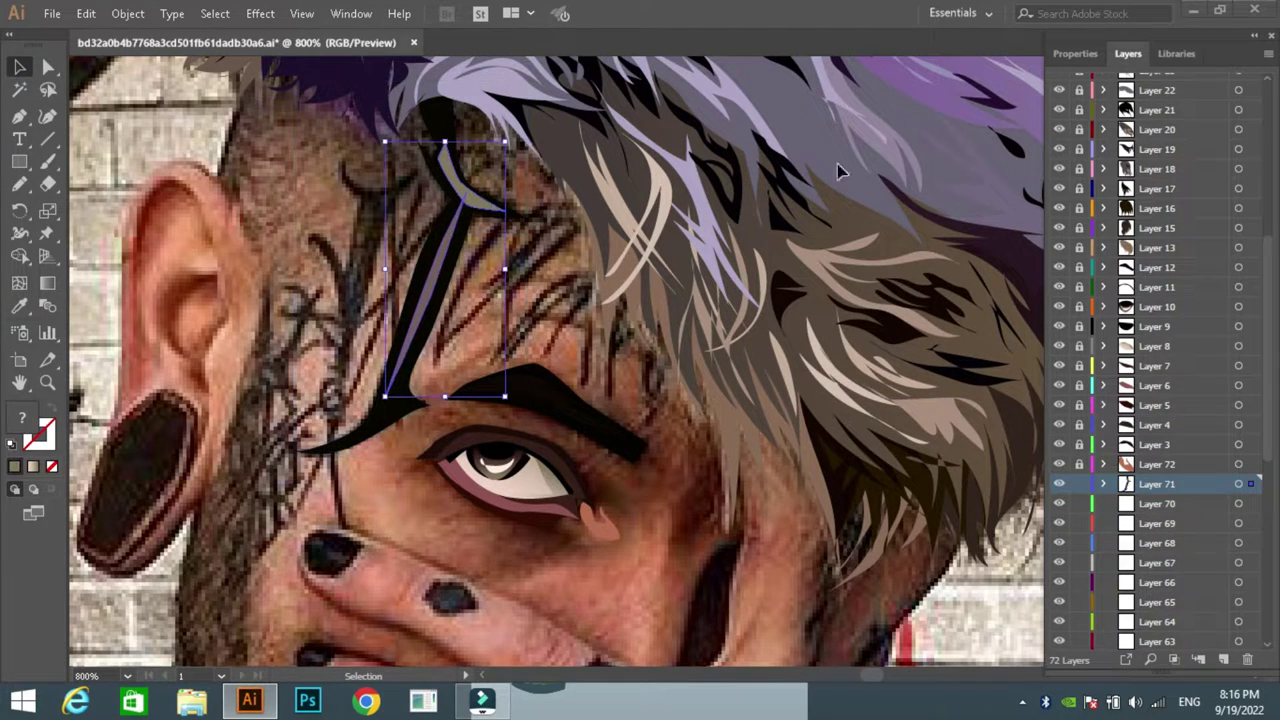
left_click(1075, 53)
key("ctrl+shift+a")
Step: Close the first fingernail shape and fill it black
left_click(1128, 53)
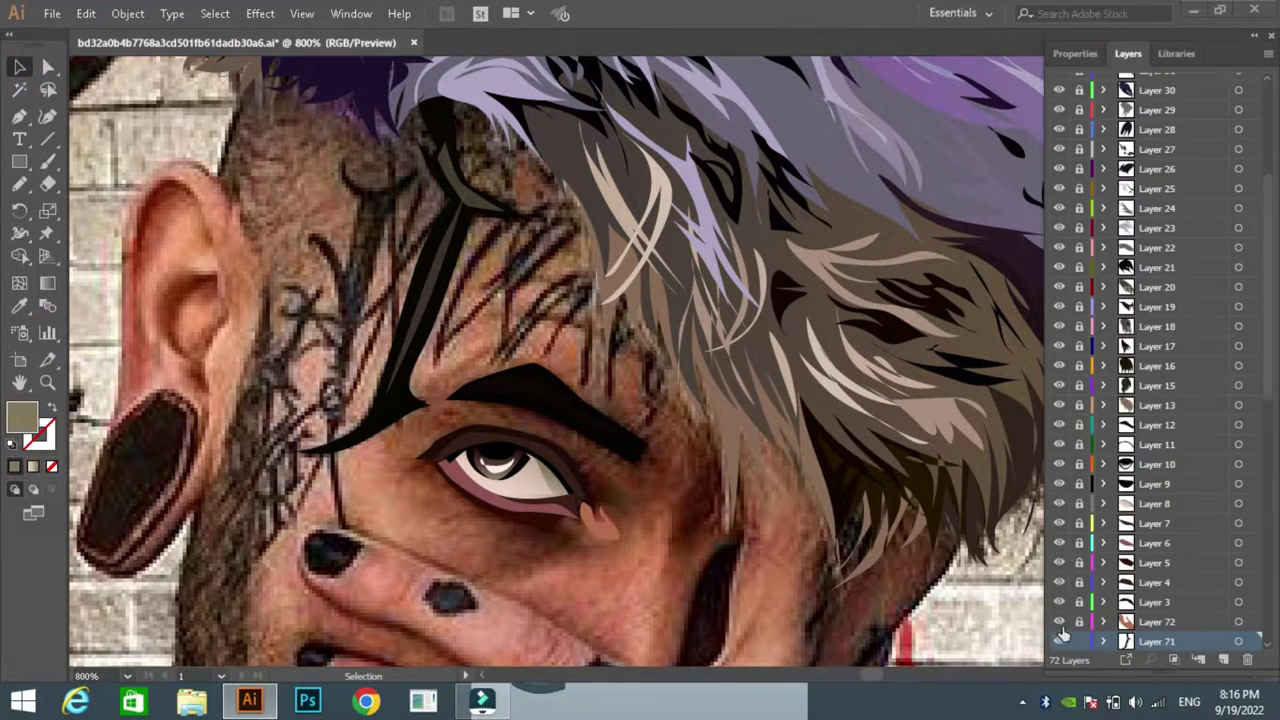
scroll(1122, 245, "down", 5)
scroll(1122, 245, "down", 3)
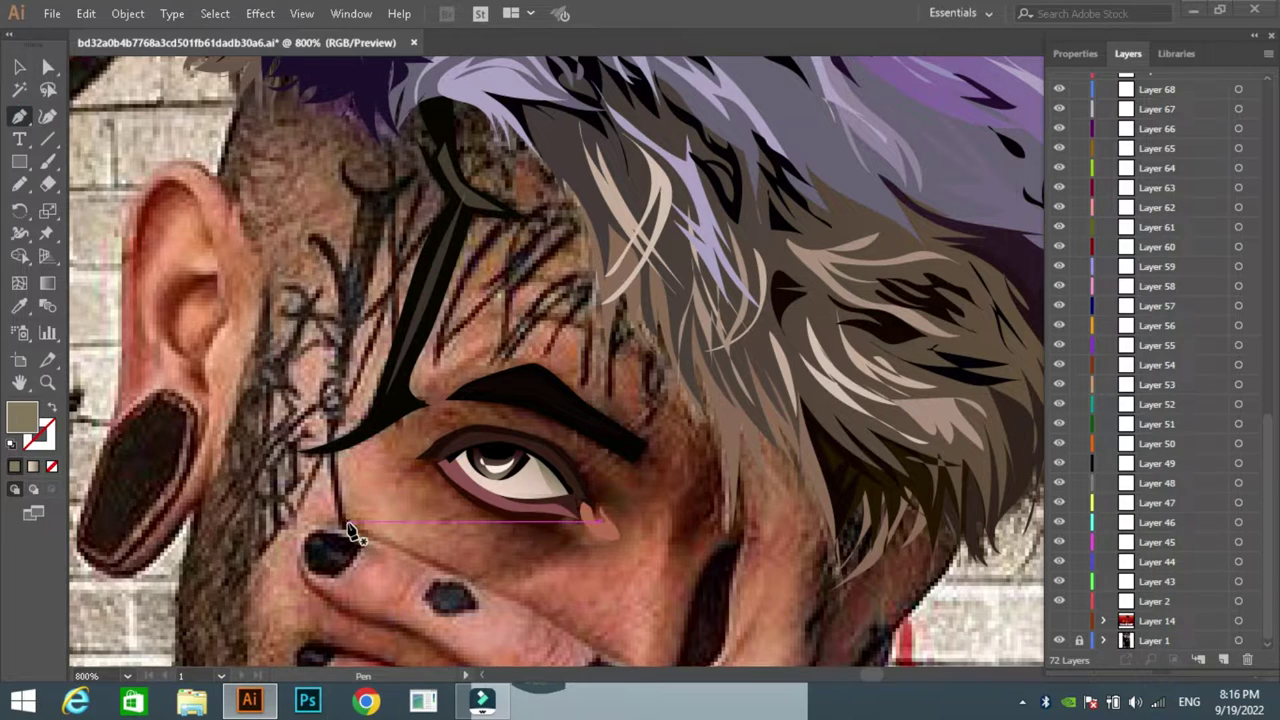
scroll(350, 530, "down", 3)
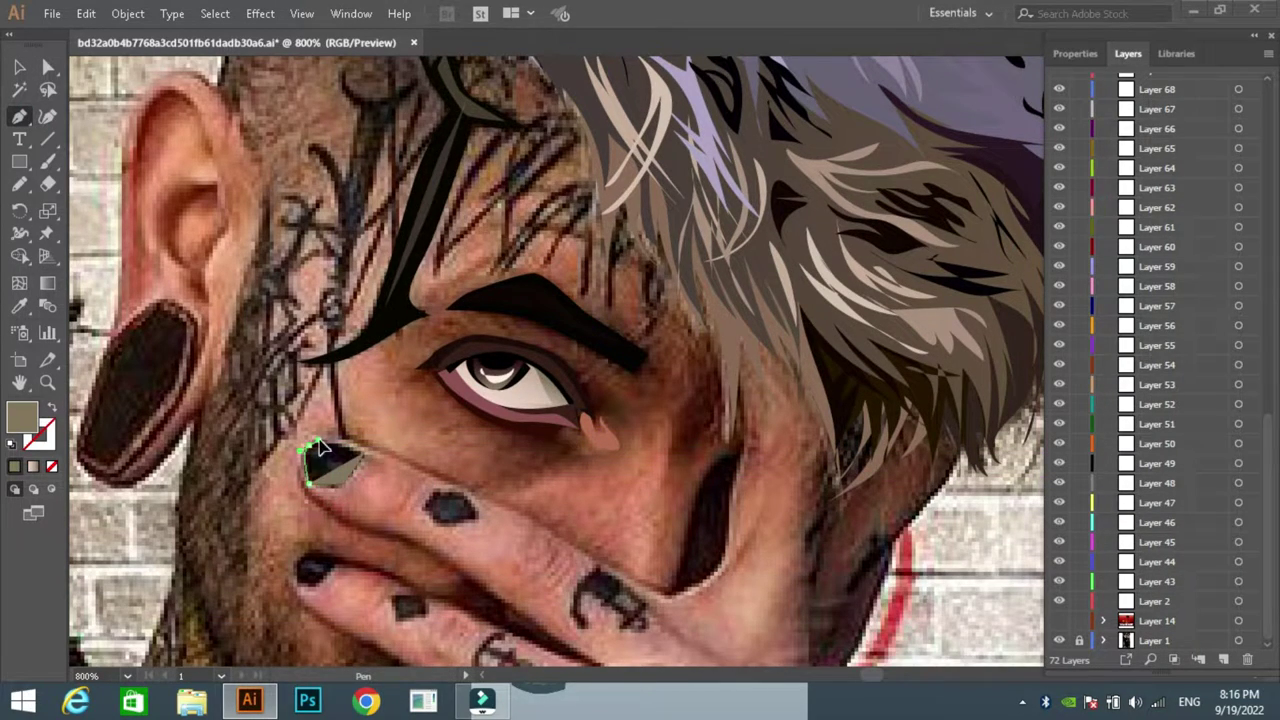
left_click(311, 486)
key("i")
left_click(468, 508)
key("v")
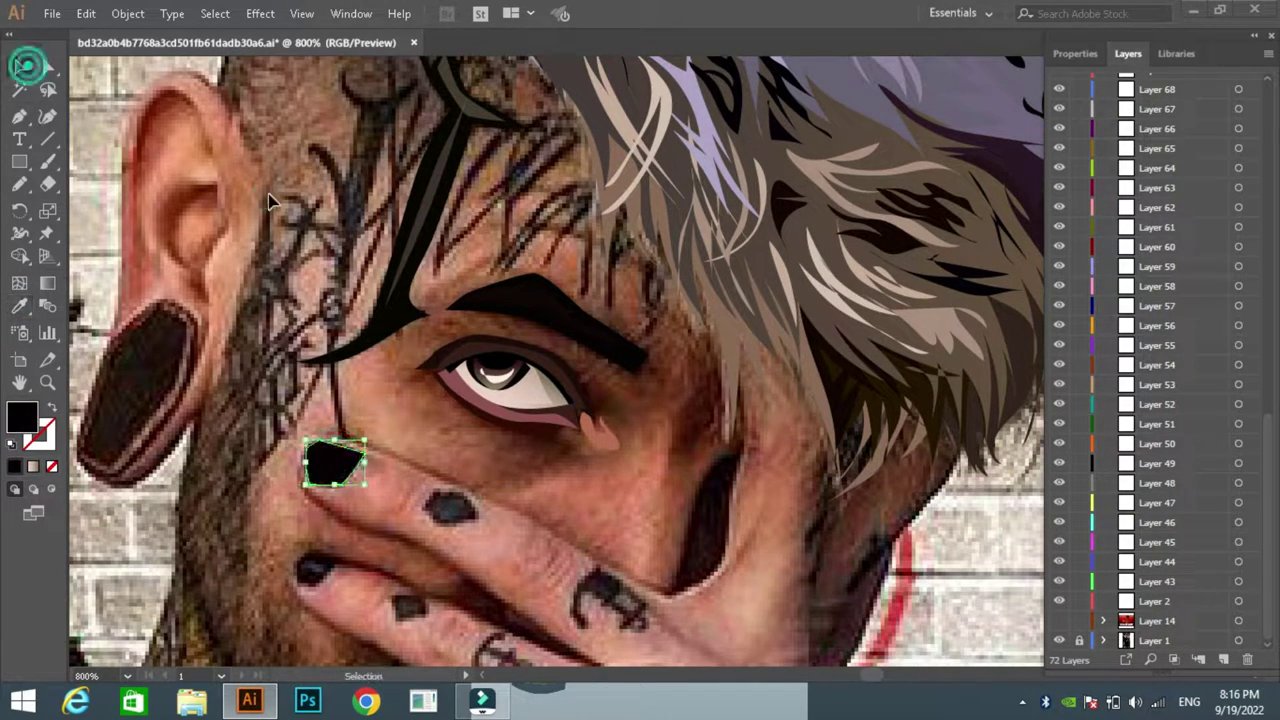
left_click(270, 210)
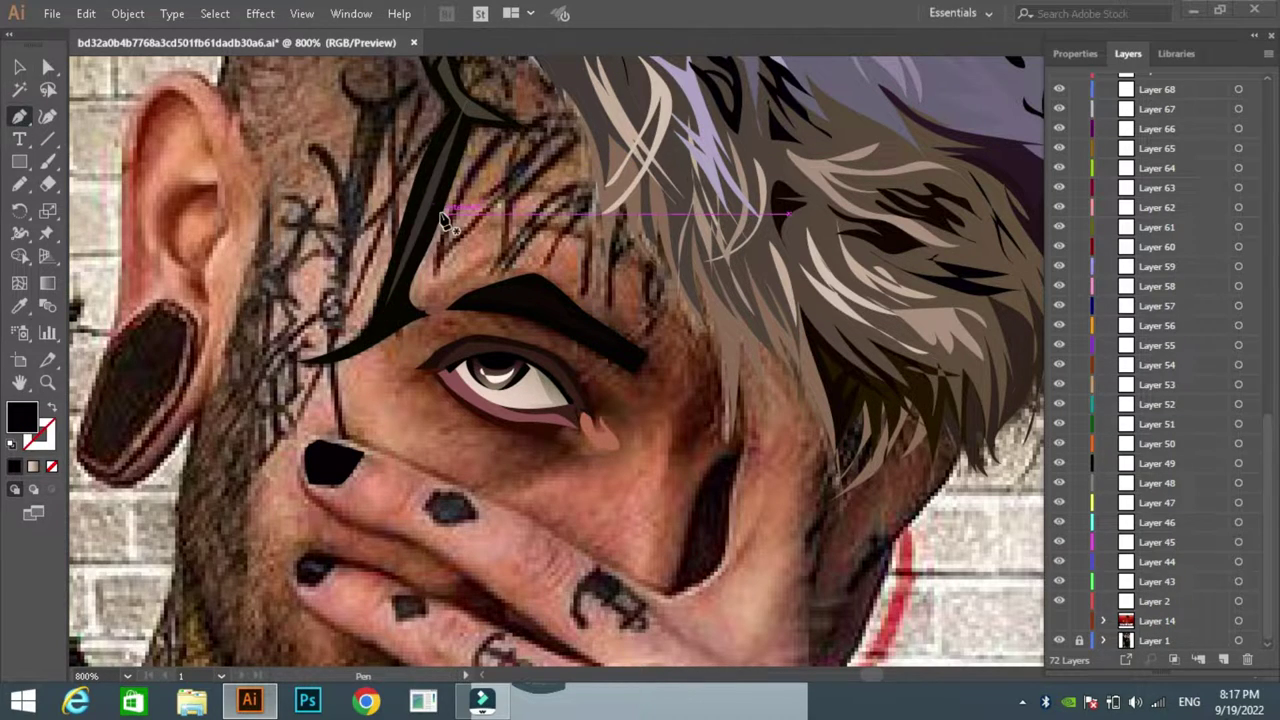
Step: On Layer 70, outline the next and middle fingernails and fill them black
scroll(322, 393, "down", 3)
scroll(1140, 328, "up", 3)
left_click(1074, 165)
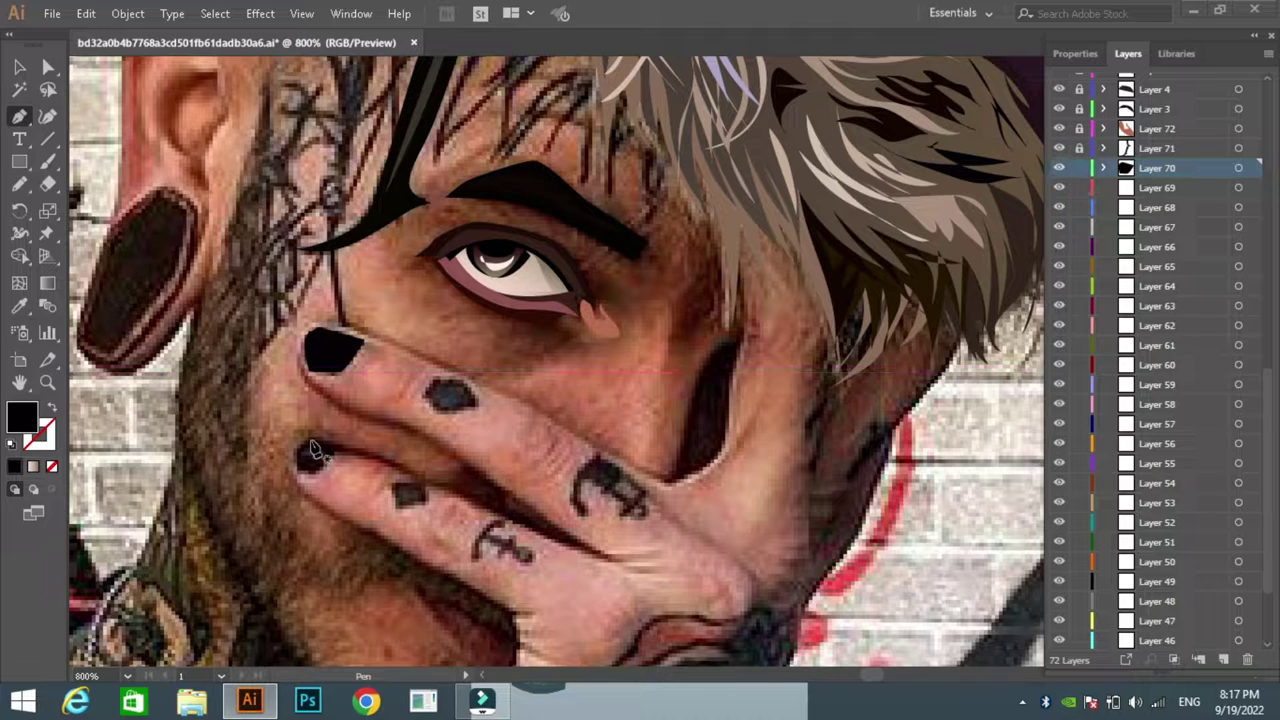
left_click(329, 467)
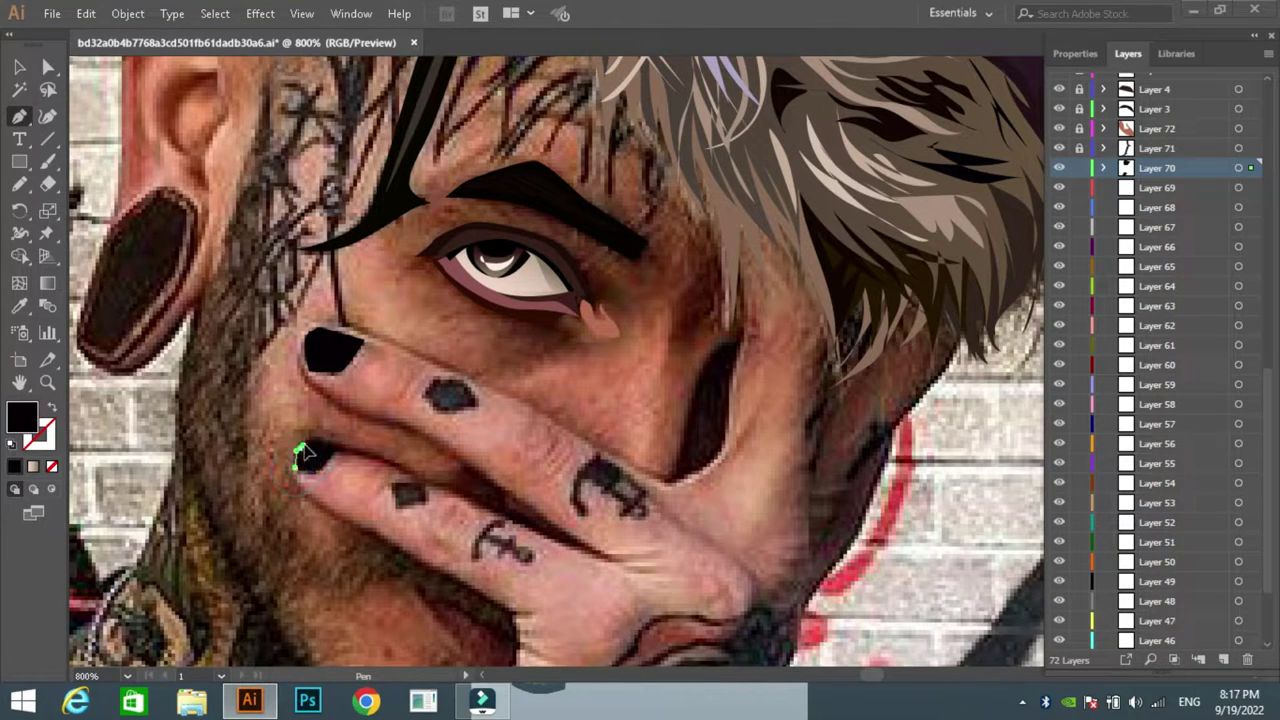
left_click(302, 451)
left_click(427, 397)
left_click(439, 374)
left_click(467, 376)
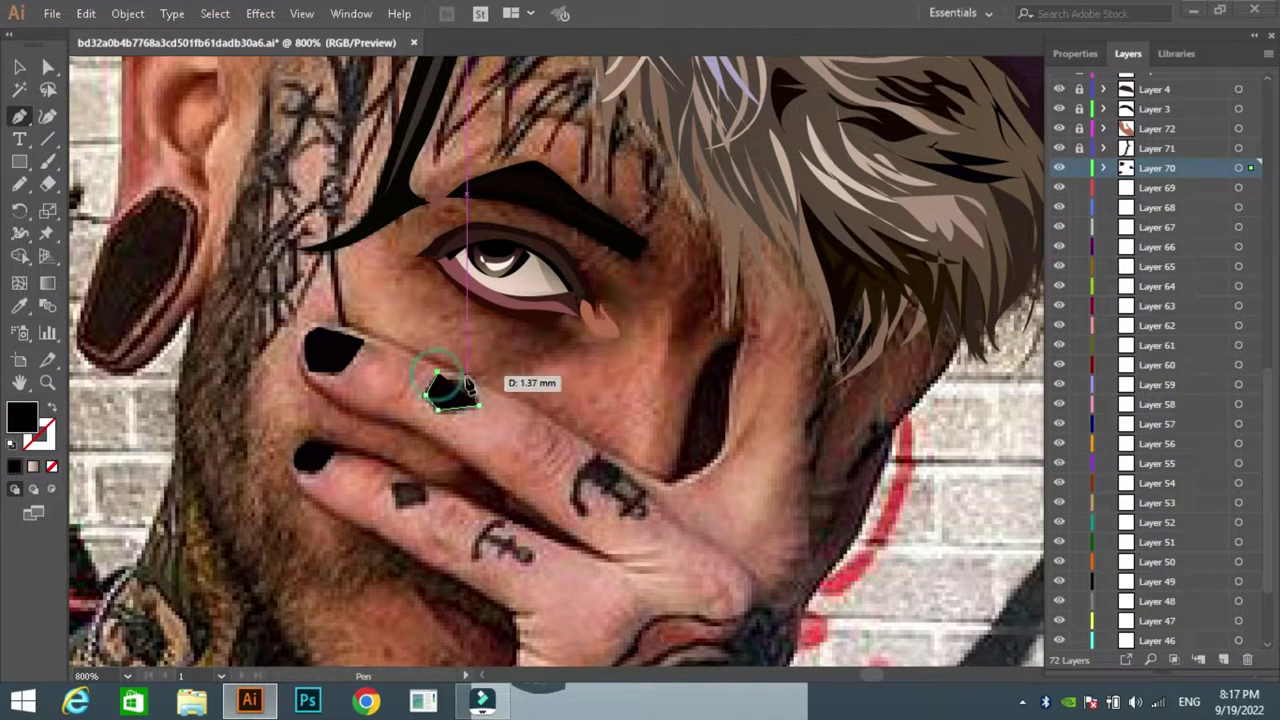
left_click(478, 403)
key("i")
left_click(620, 470)
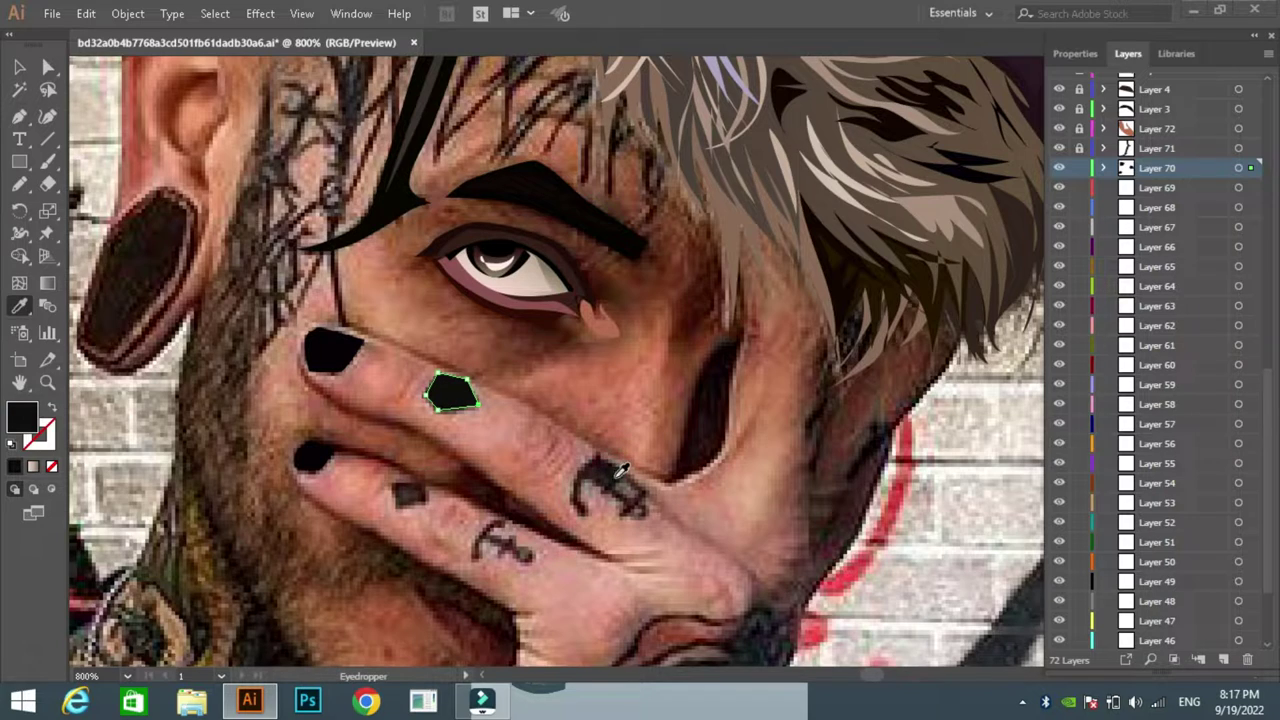
Step: Outline the lower fingernail and trace the lower finger tattoo filled 0F0E0C
left_click(395, 488)
left_click(425, 488)
left_click(398, 505)
scroll(686, 363, "down", 5)
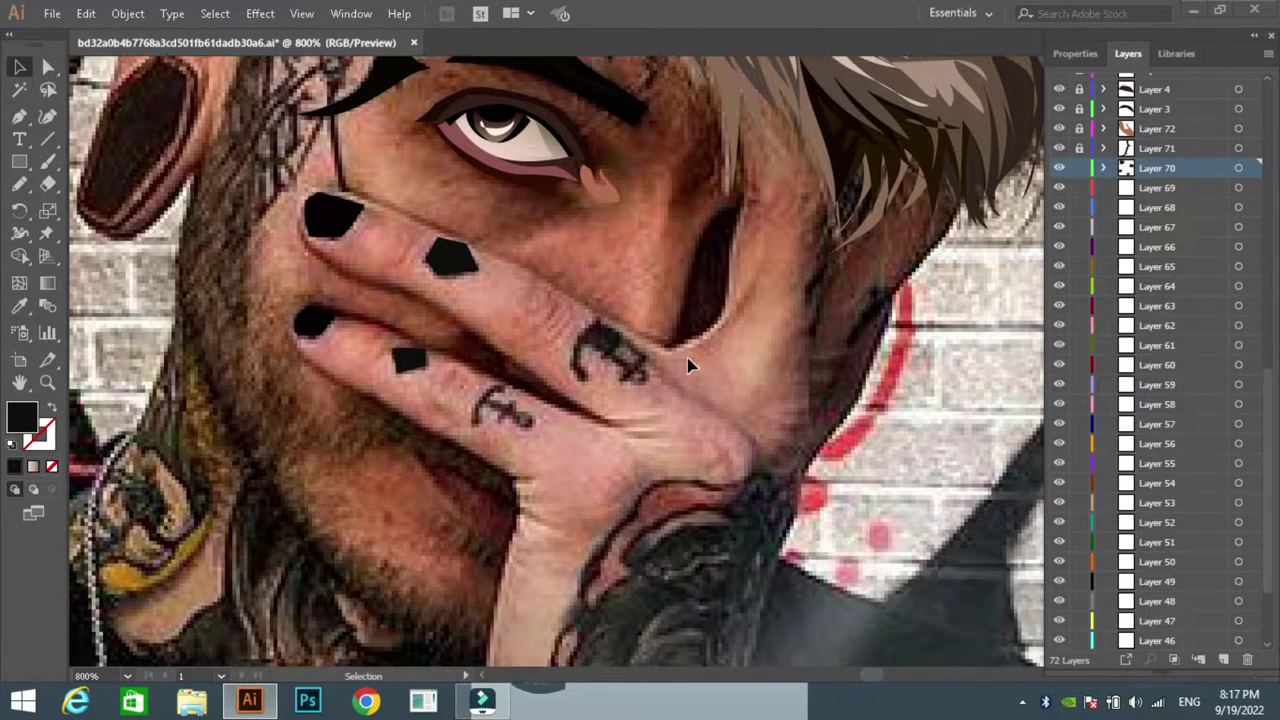
key("n")
left_click_drag(507, 367, 492, 354)
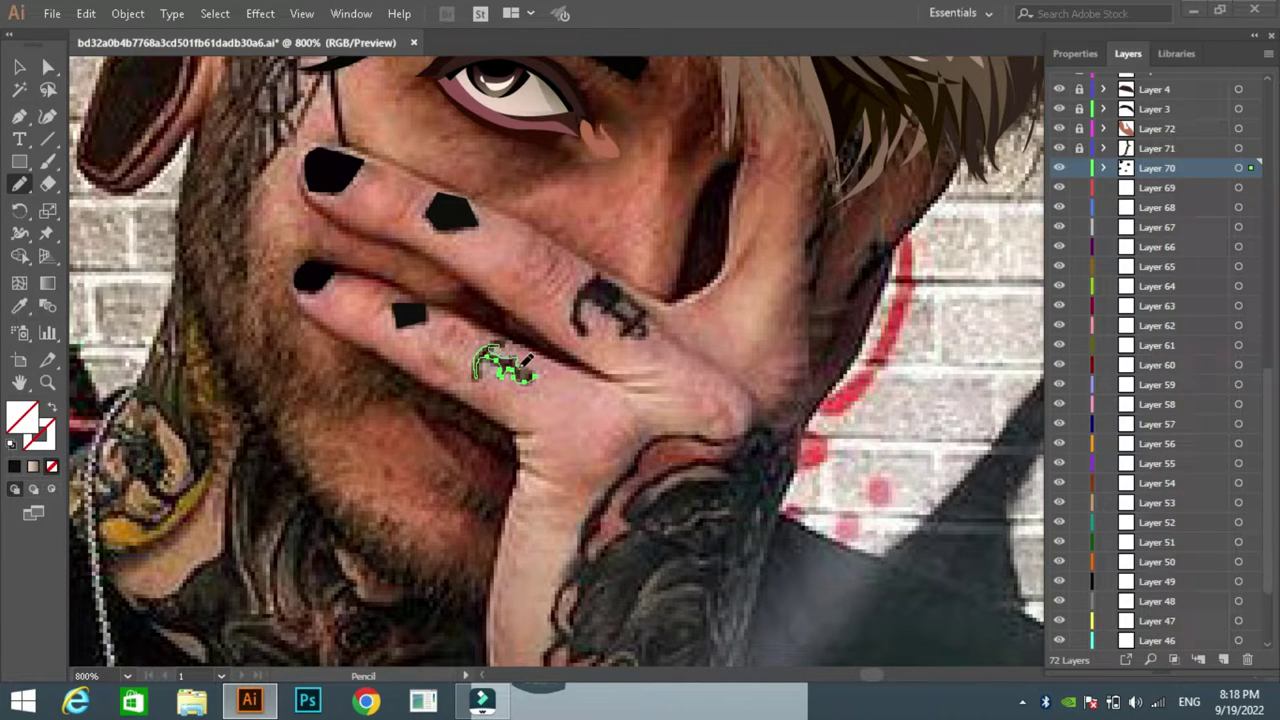
key("i")
left_click(656, 340)
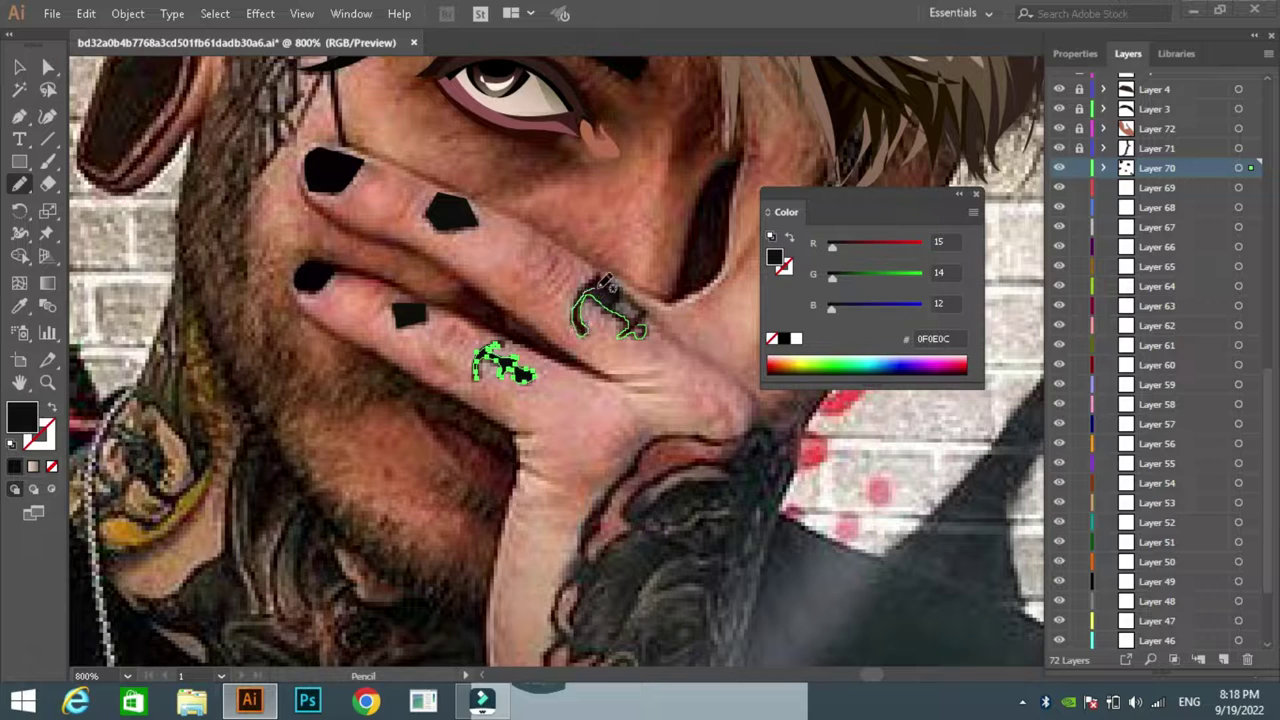
left_click_drag(645, 318, 640, 330)
Step: Lock Layer 70 and begin outlining the upper finger edge on Layer 69
left_click(1079, 167)
left_click(1157, 187)
scroll(694, 206, "up", 5)
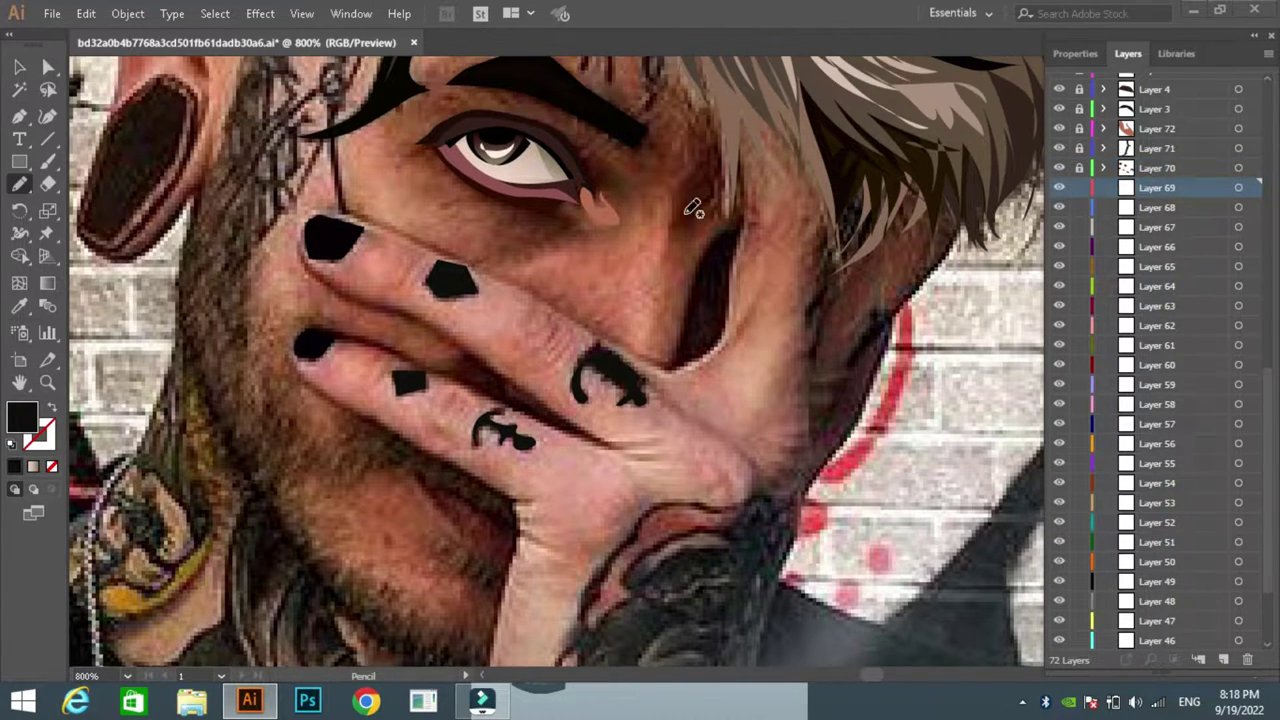
scroll(372, 430, "down", 5)
left_click_drag(592, 435, 615, 440)
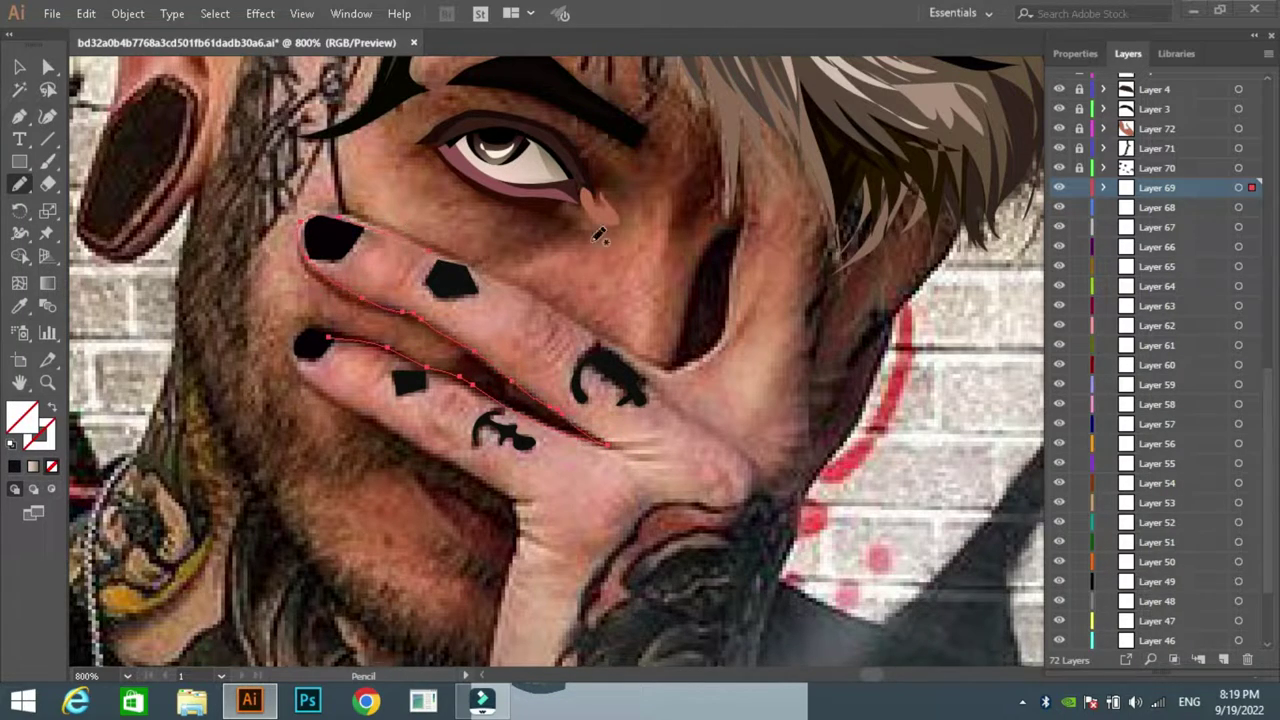
scroll(598, 234, "down", 1)
key("p")
left_click(511, 258)
left_click(601, 313)
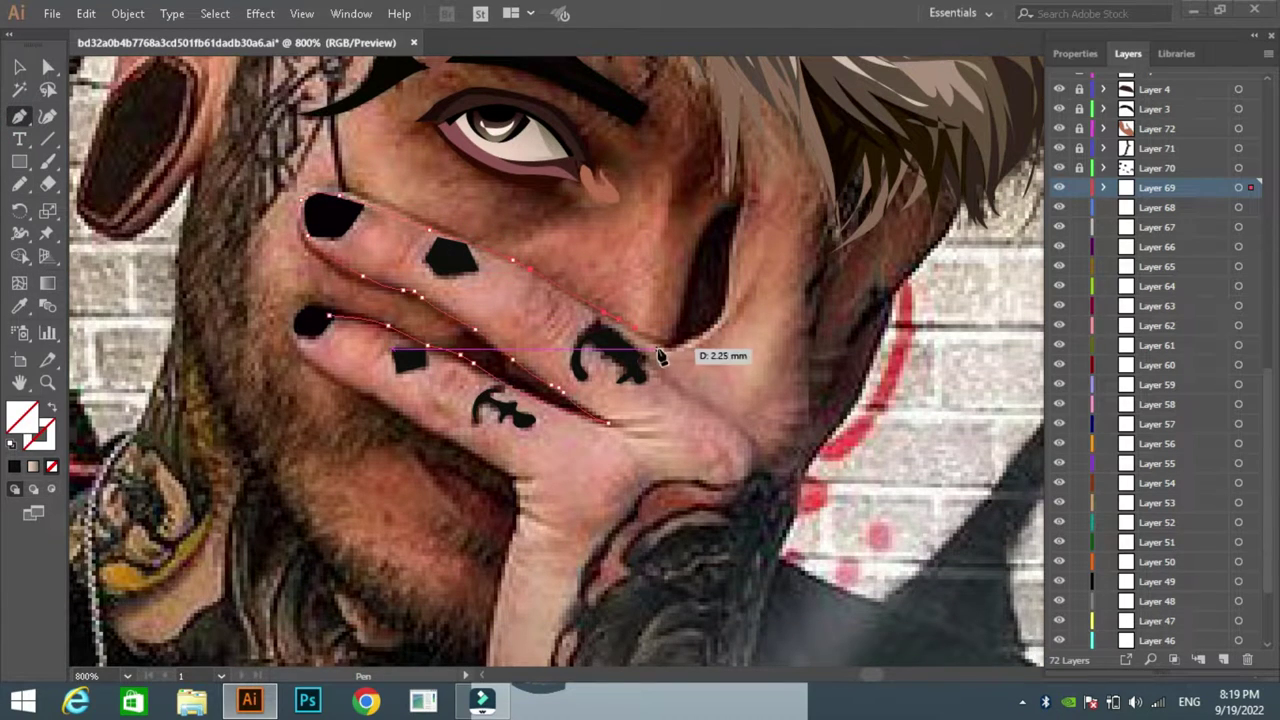
Step: Trace the hand outline down the lower hand edge to the wrist
left_click(705, 485)
left_click(645, 490)
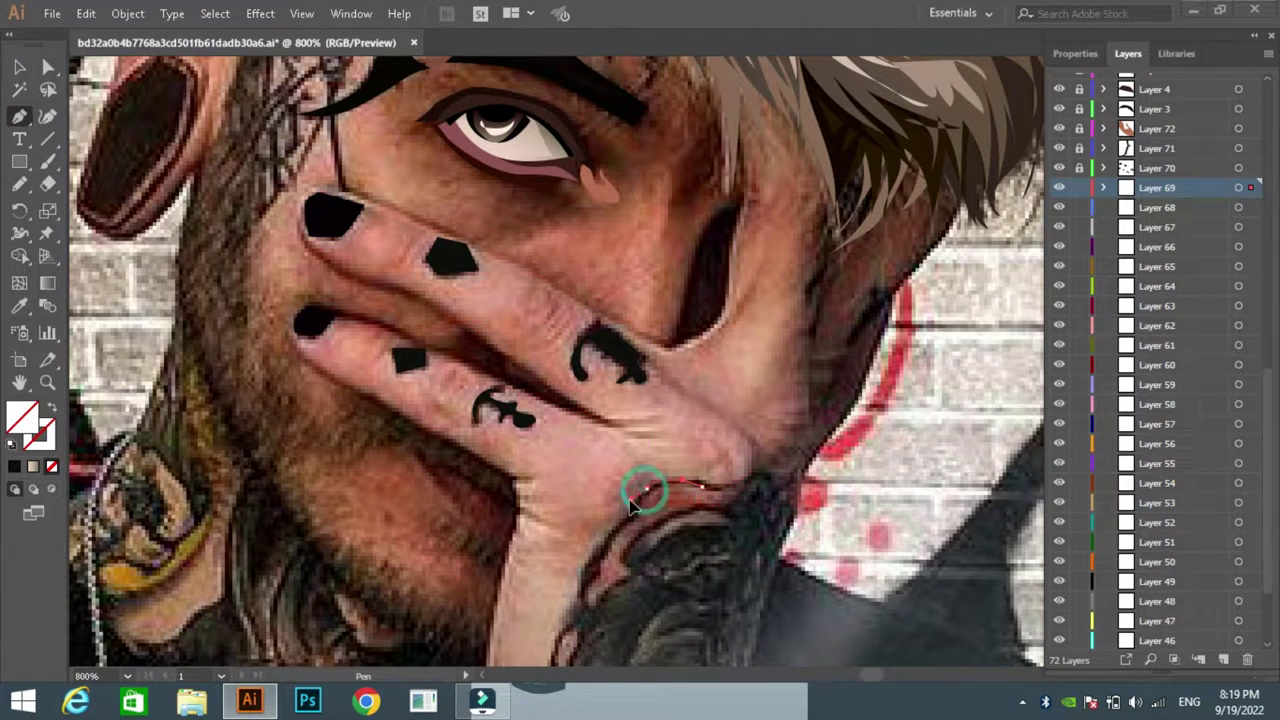
left_click(608, 537)
left_click(595, 570)
left_click(578, 607)
scroll(600, 500, "down", 2)
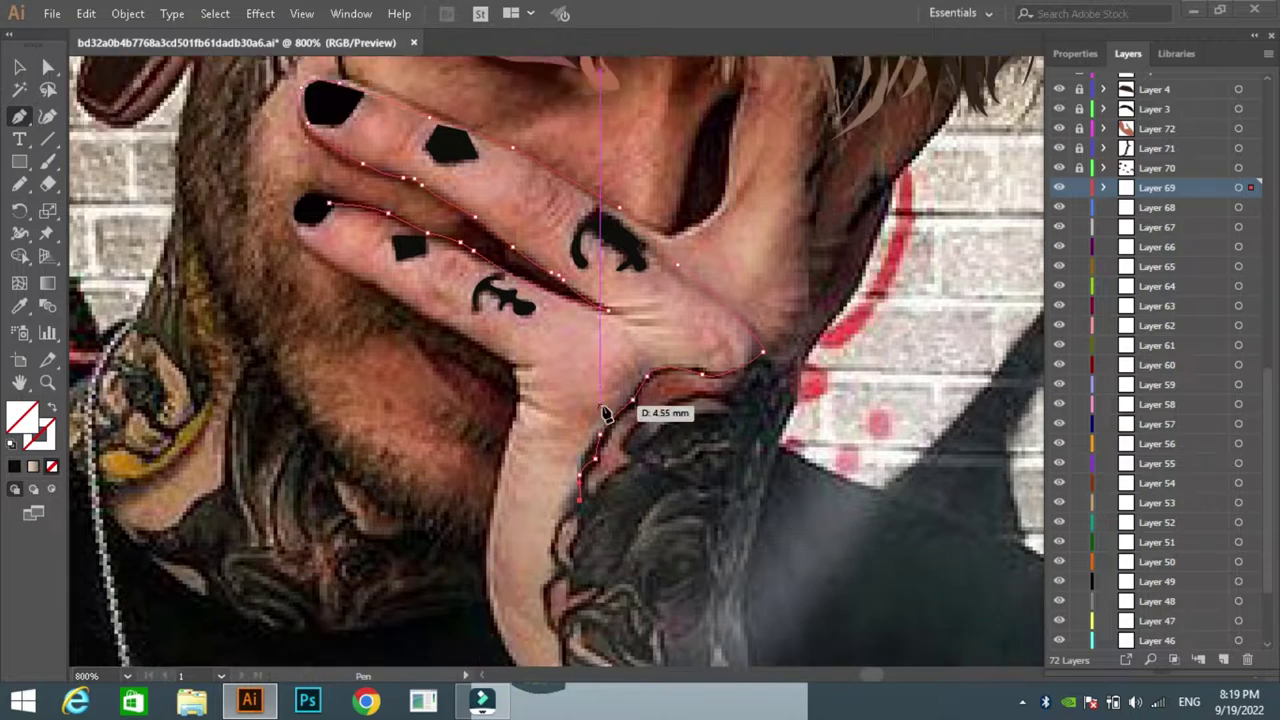
scroll(605, 415, "down", 3)
left_click(551, 381)
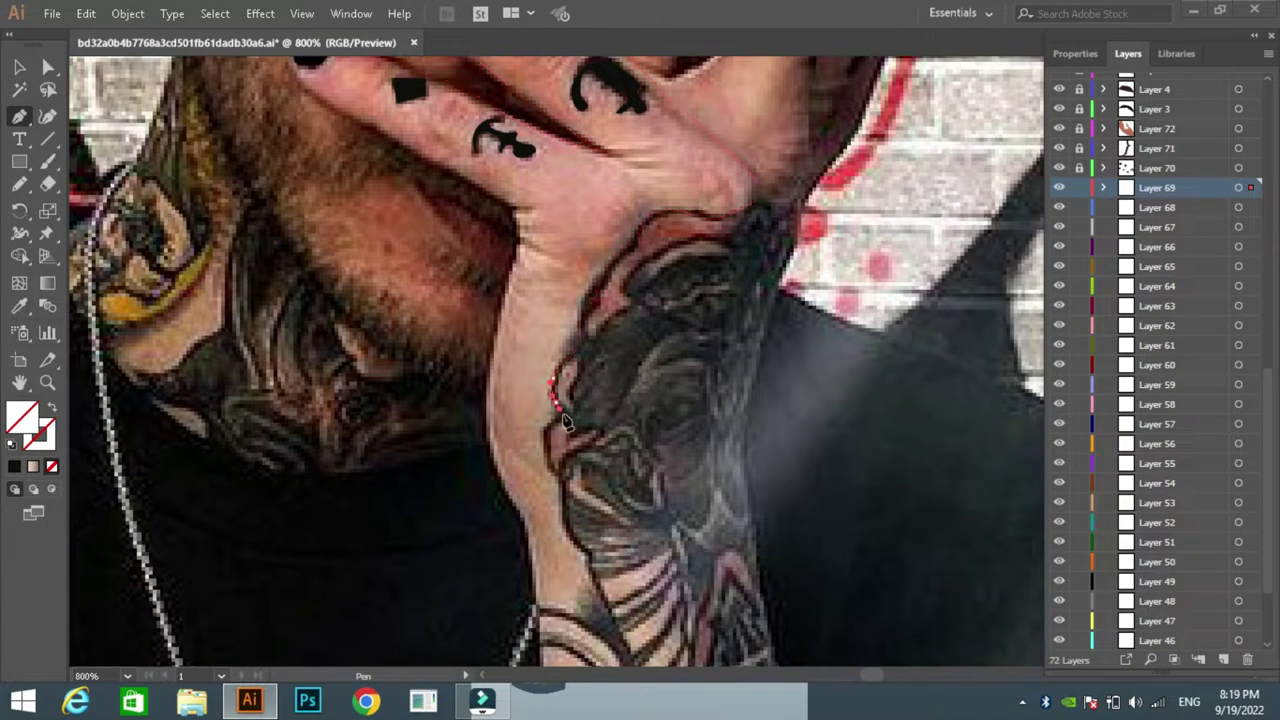
left_click(560, 478)
scroll(565, 485, "down", 4)
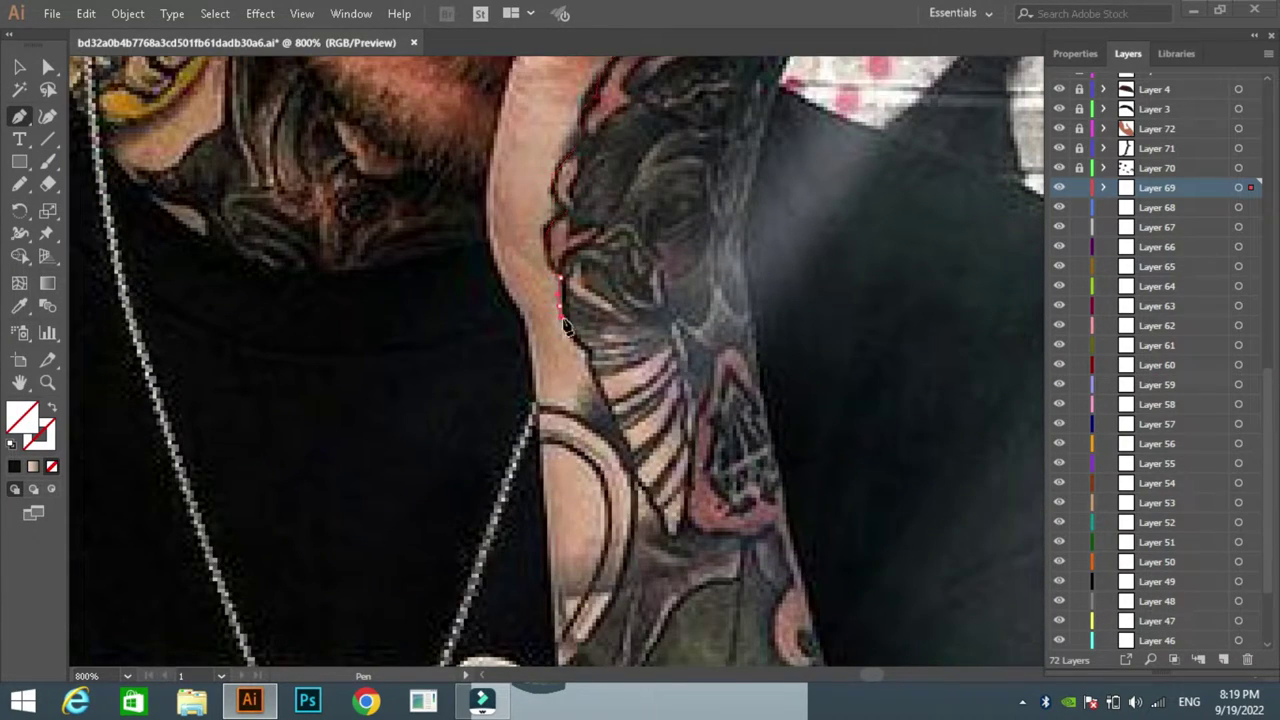
left_click(537, 408)
Step: Close the hand outline up to the fingertip and sample the photo's skin tone as fill
scroll(545, 410, "up", 2)
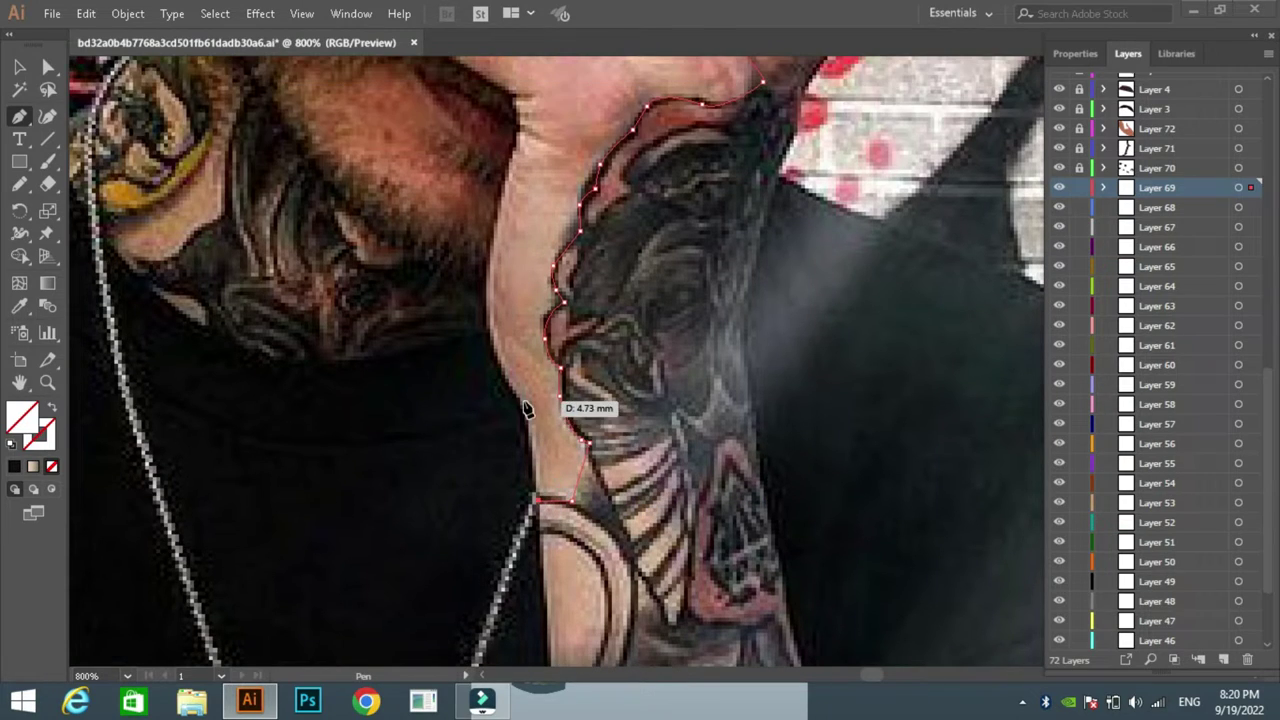
scroll(515, 396, "up", 5)
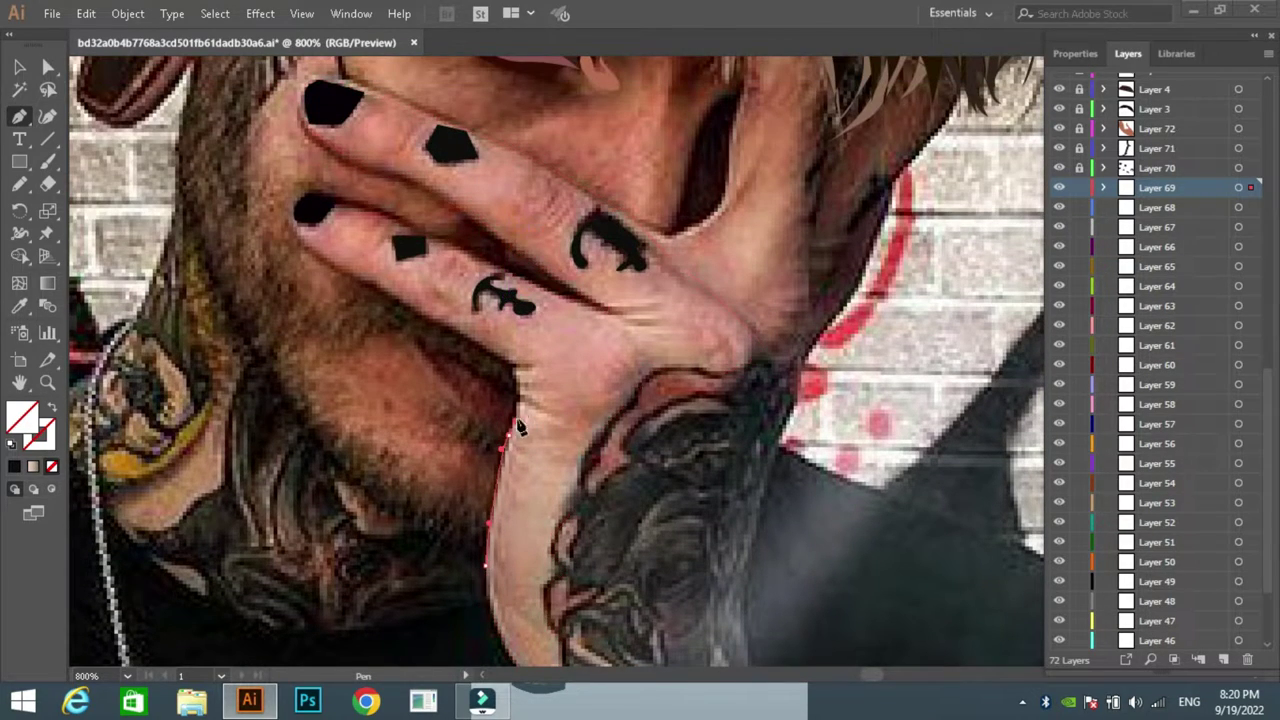
left_click(514, 364)
left_click(371, 289)
left_click(305, 238)
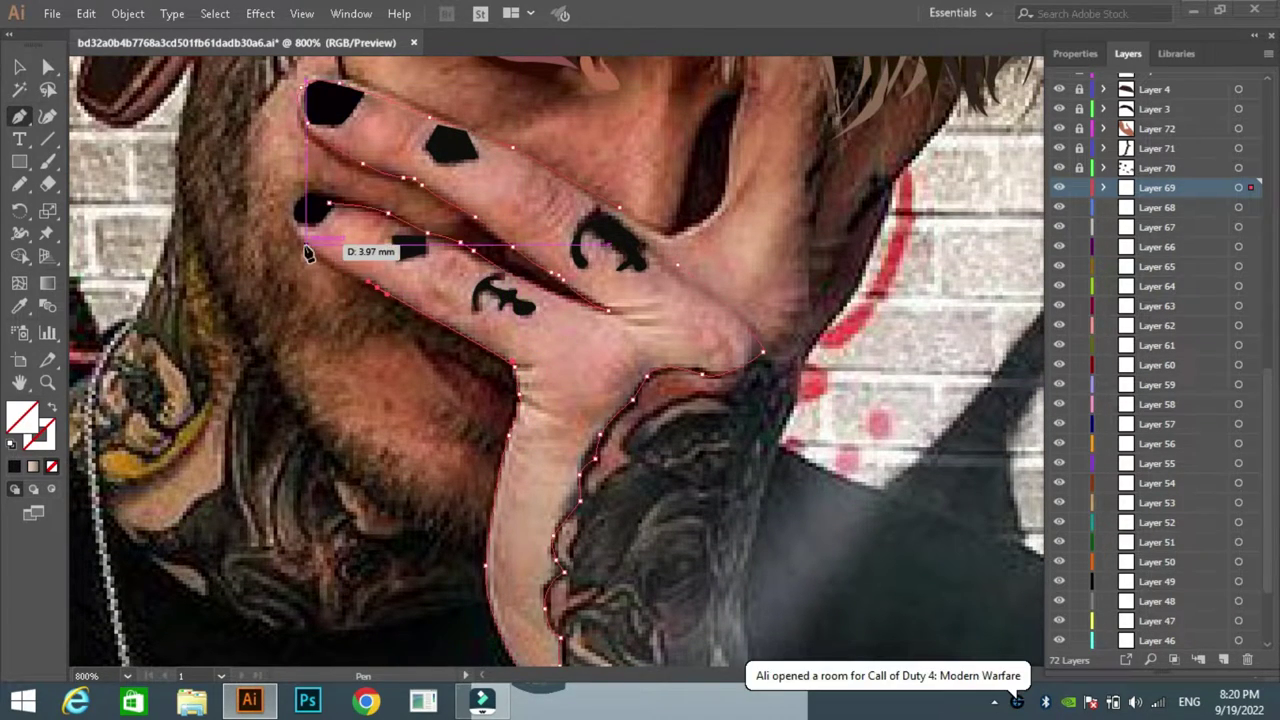
left_click(296, 214)
key("n")
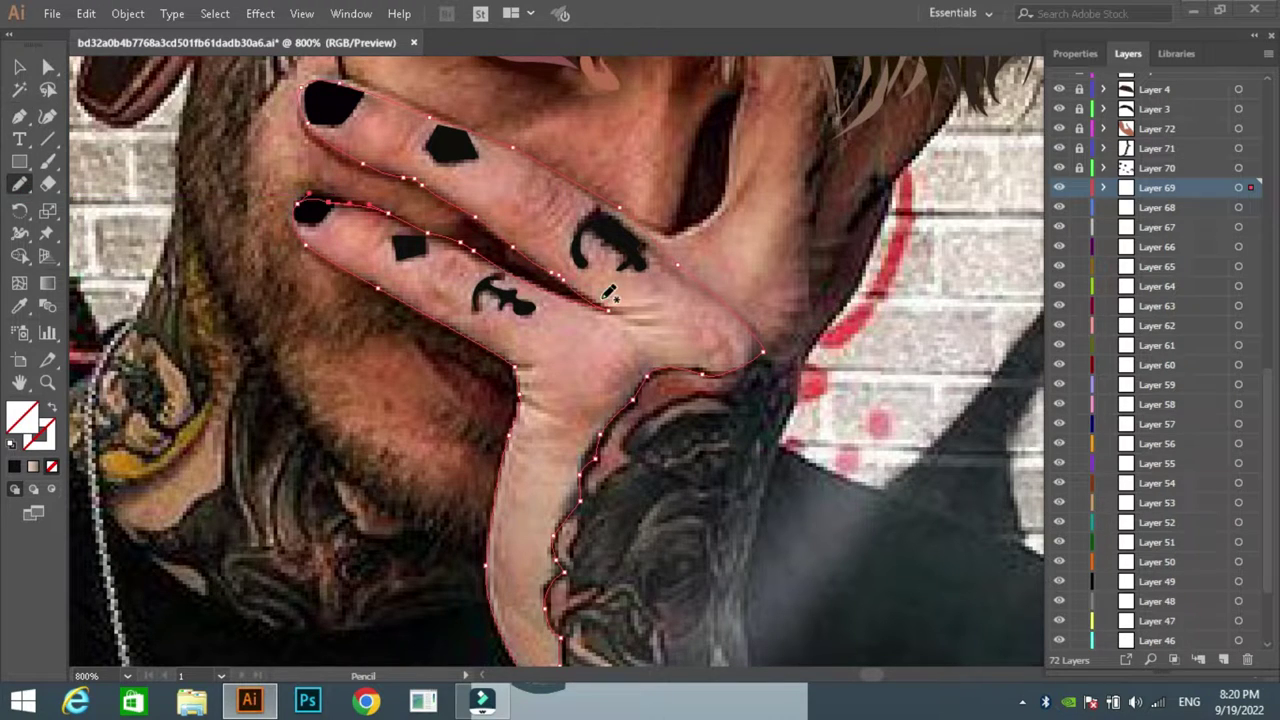
scroll(614, 292, "up", 3)
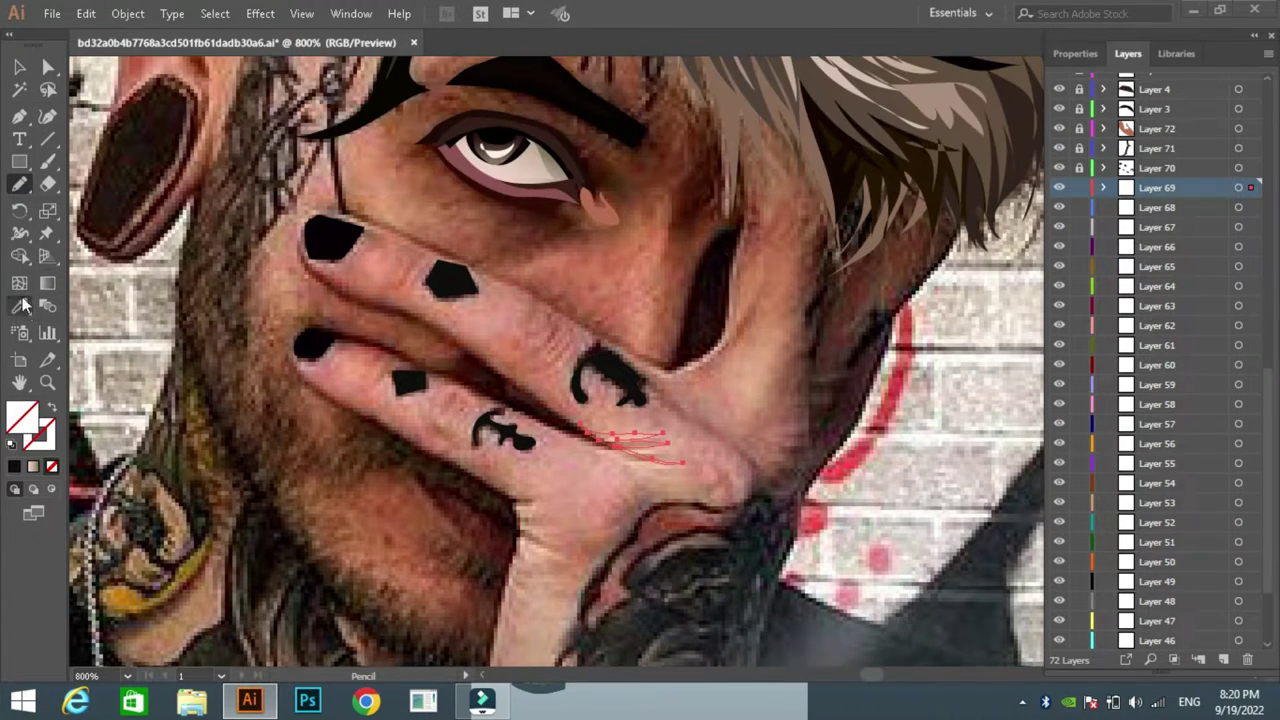
key("i")
left_click(419, 255)
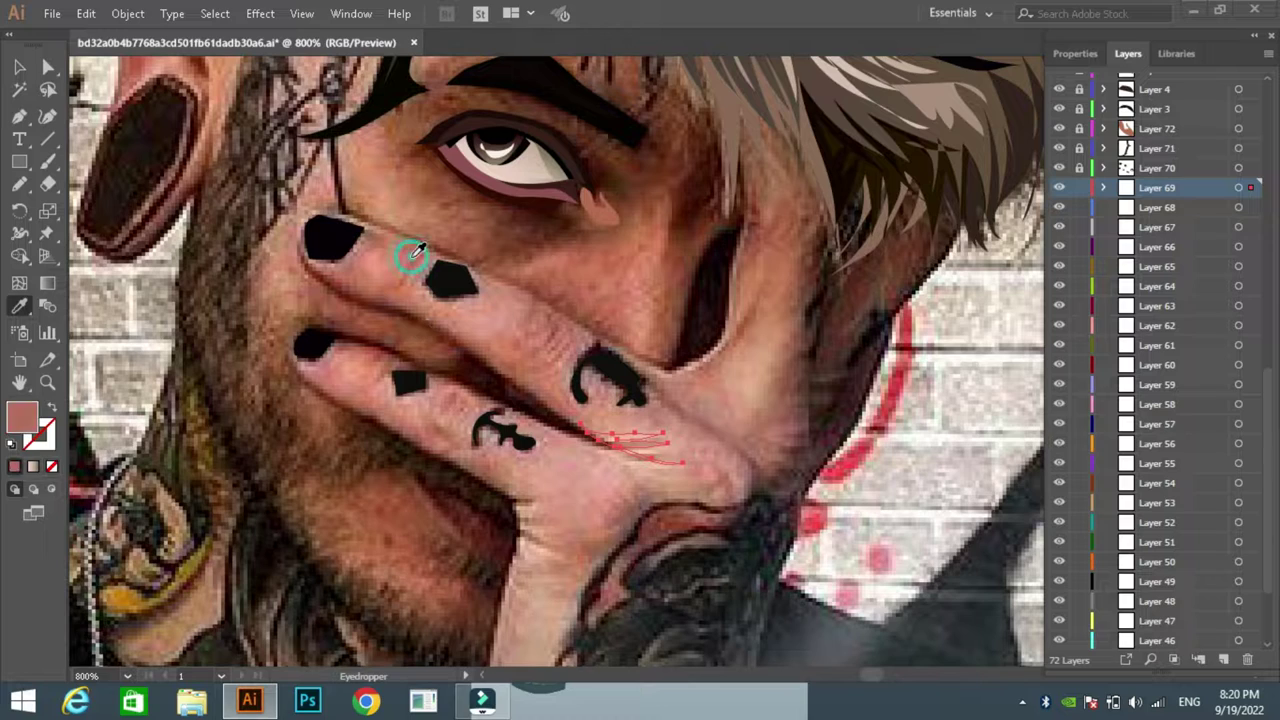
double_click(22, 415)
Step: Draw two crease shapes on the hand and near the wrist with the Pencil, filled brown
left_click(858, 228)
scroll(690, 270, "down", 4)
key("n")
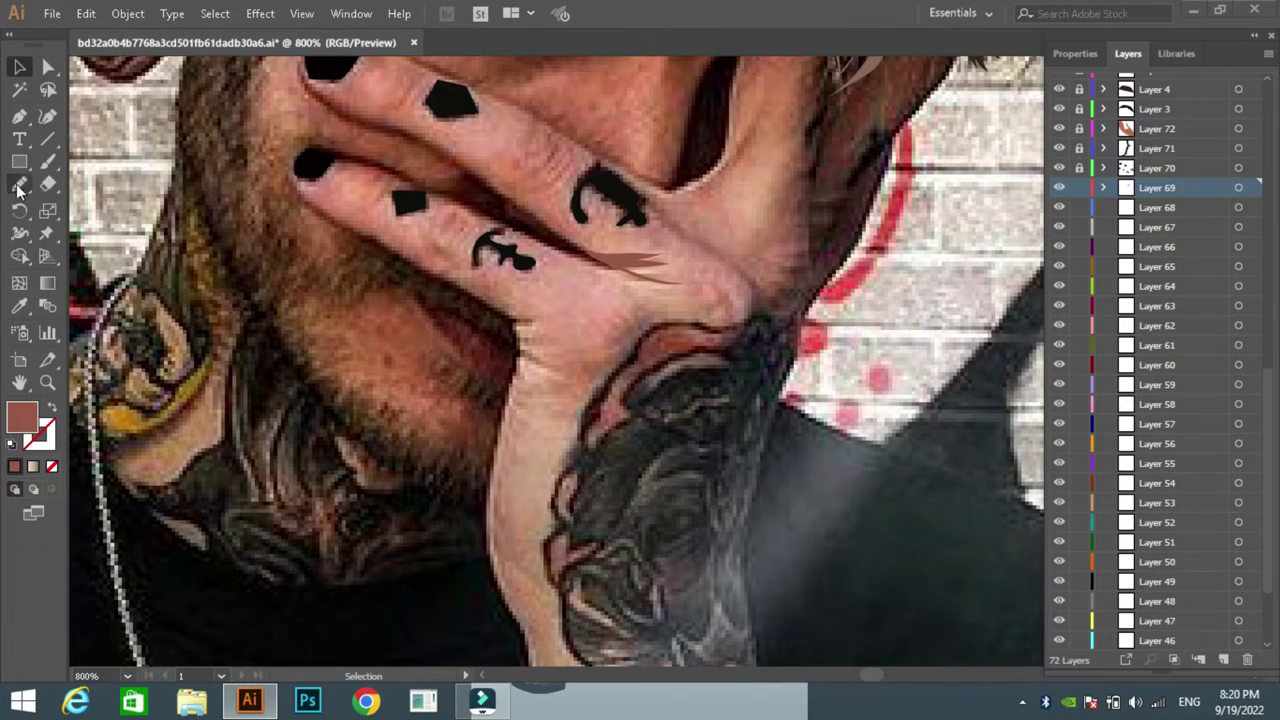
left_click_drag(548, 366, 519, 354)
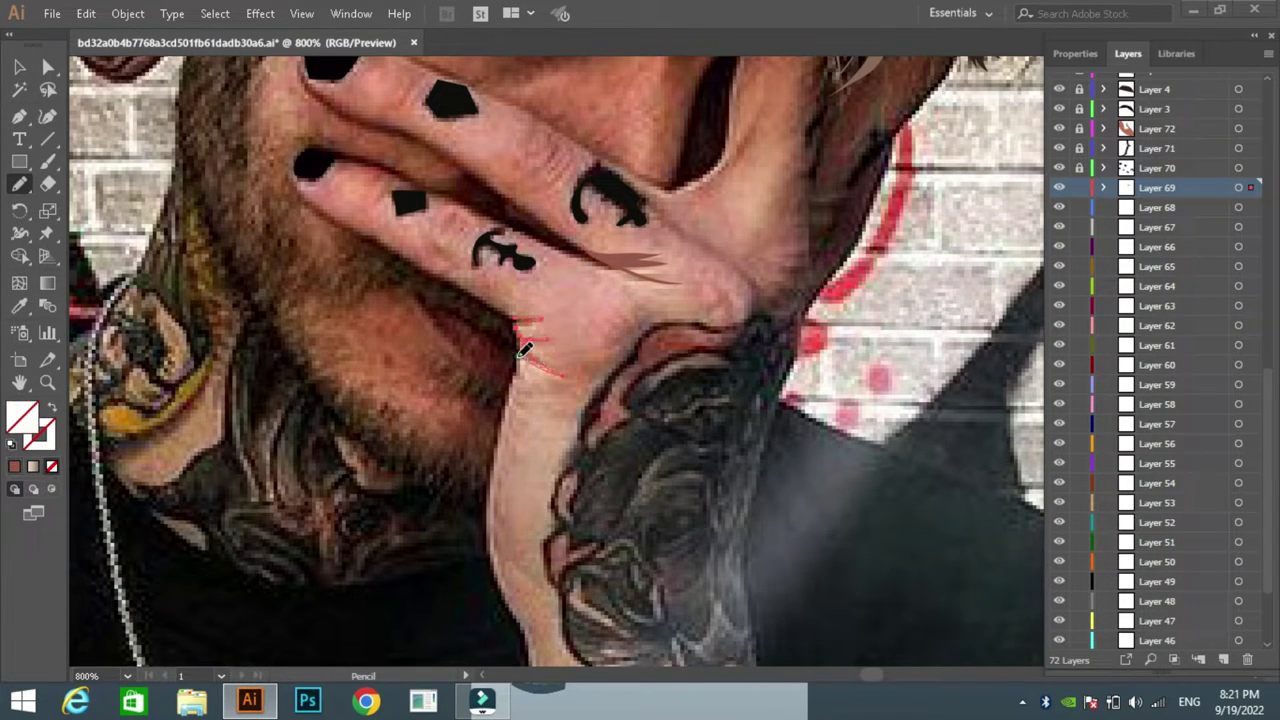
left_click(14, 466)
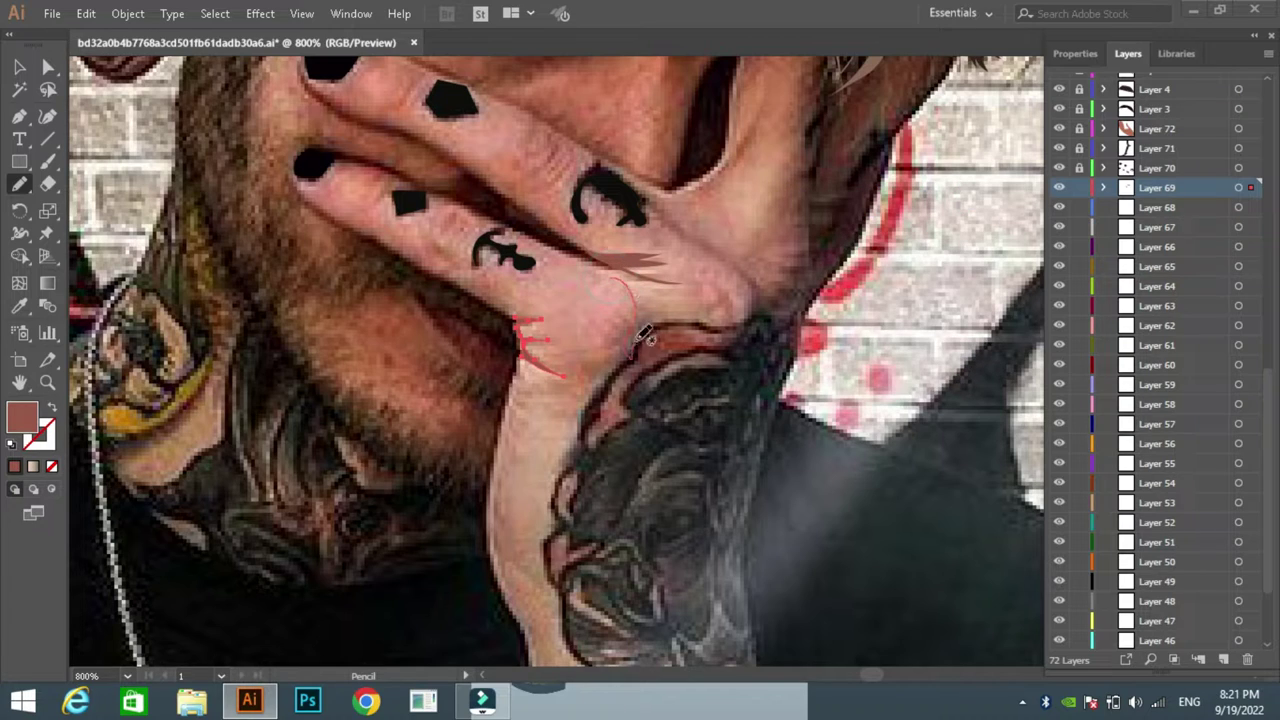
left_click_drag(638, 340, 674, 322)
double_click(22, 415)
left_click(837, 229)
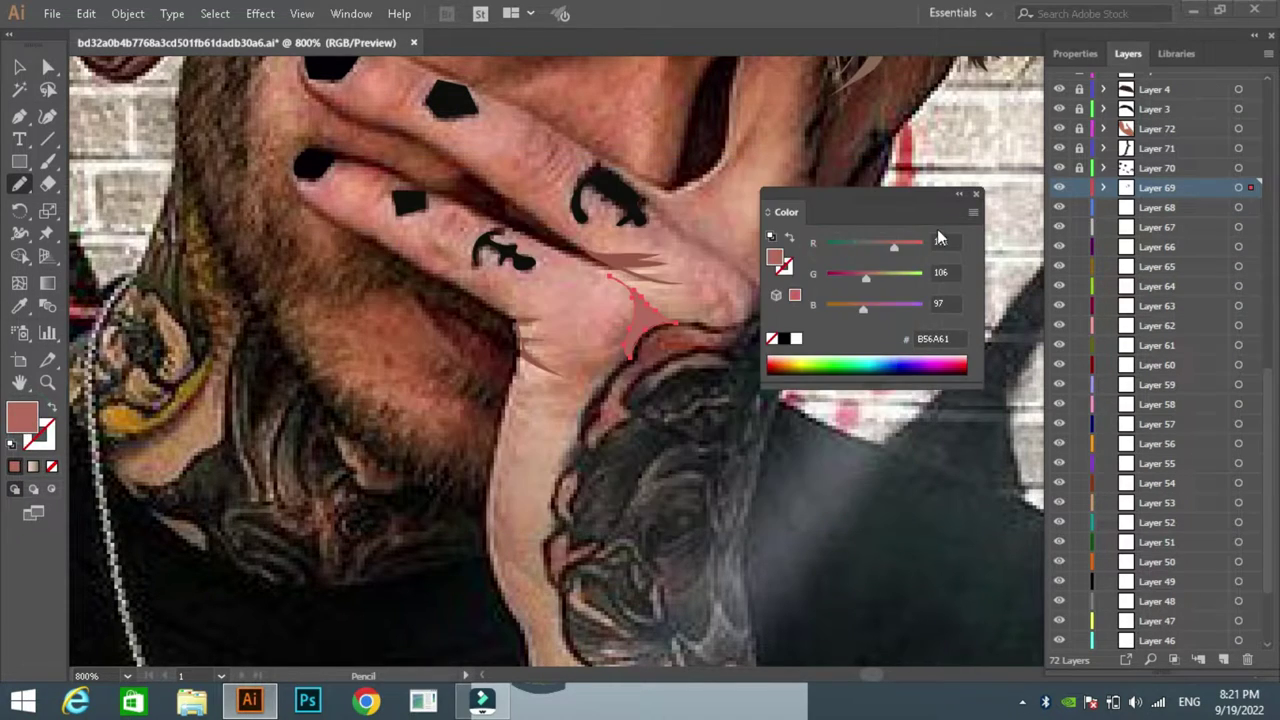
left_click(1071, 194)
left_click(19, 66)
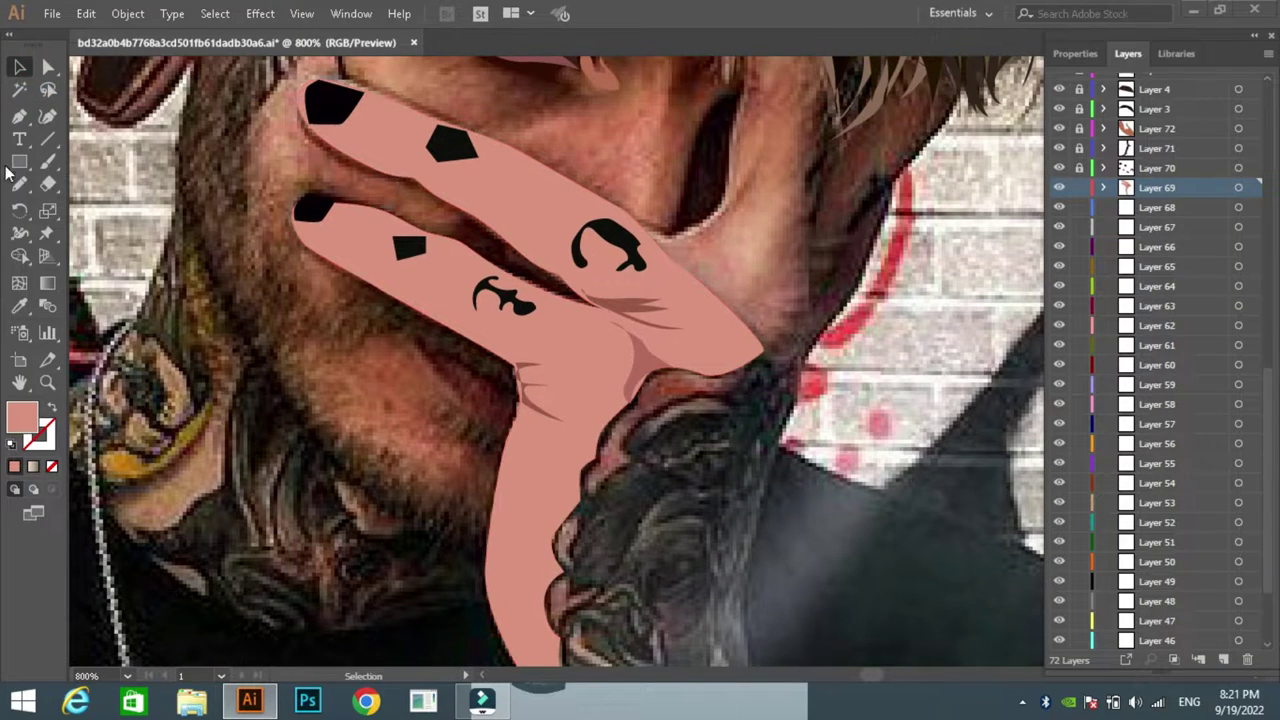
Step: Fill the hand shape with salmon-pink #DA937E
left_click(19, 184)
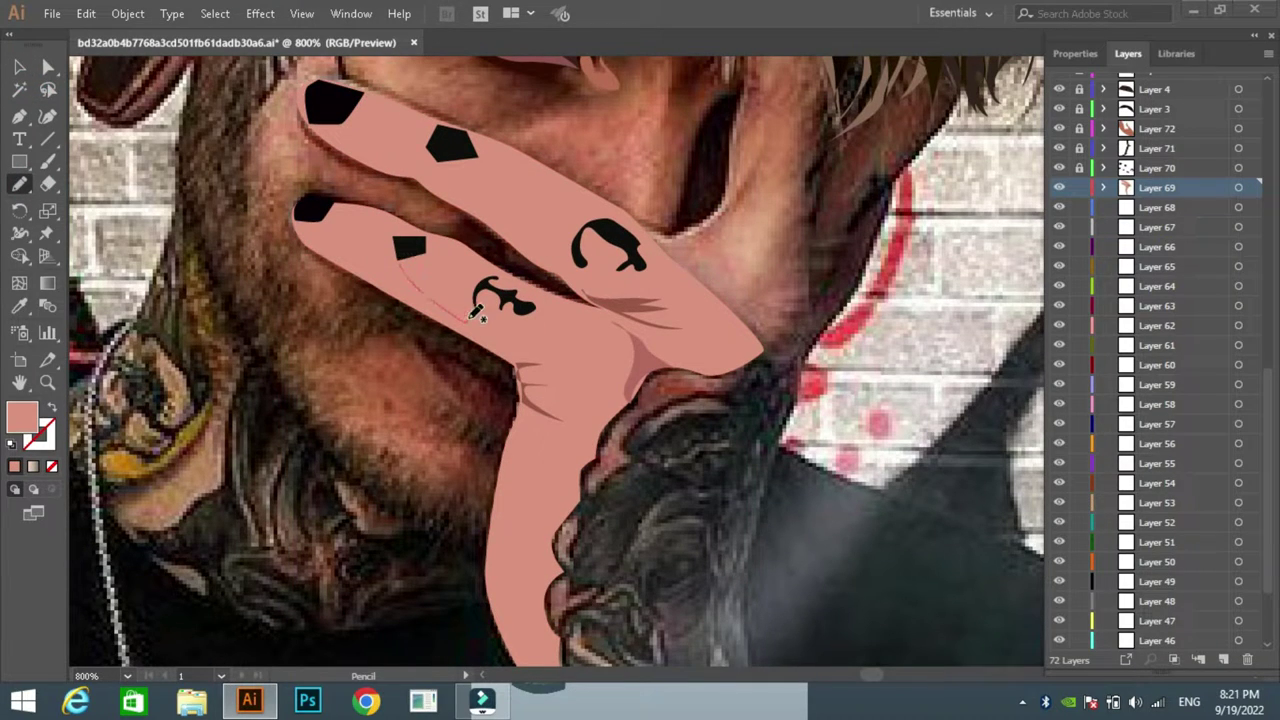
double_click(22, 415)
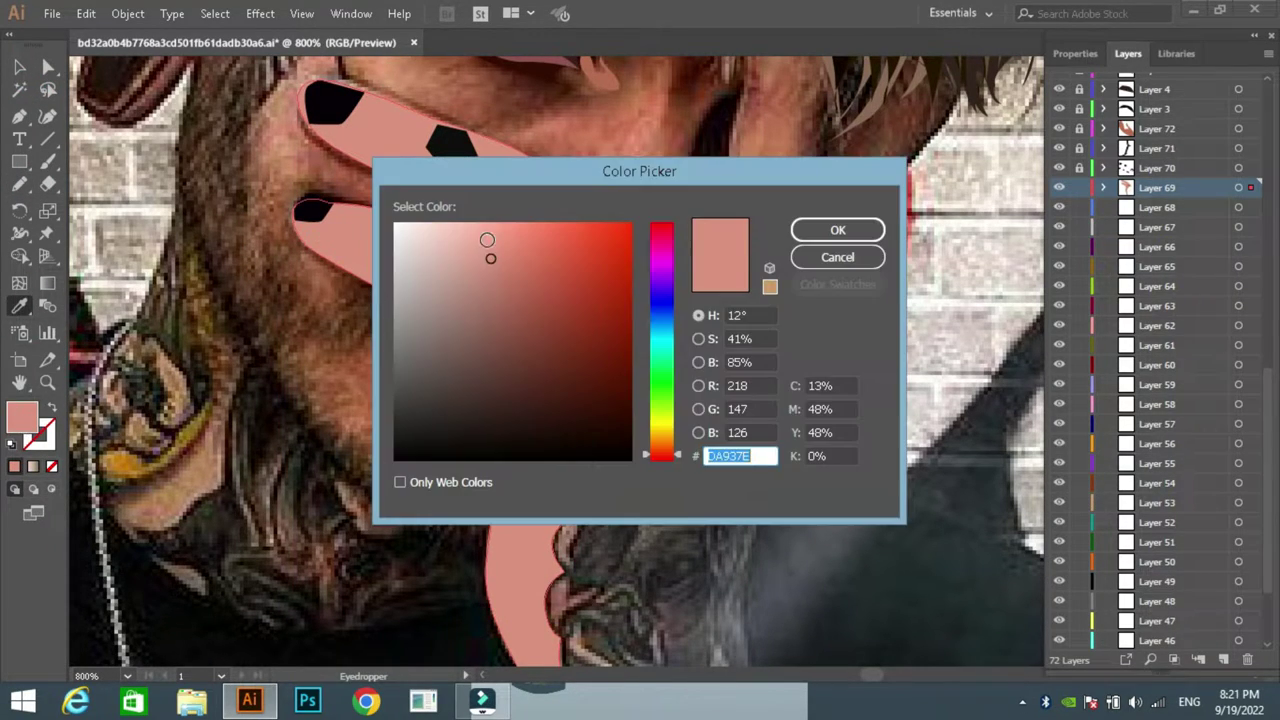
left_click(837, 229)
left_click(19, 66)
key("ctrl+shift+a")
left_click(19, 184)
Step: Add lighter pink #EAA18F highlight shapes on the upper and lower fingers
left_click_drag(556, 241, 524, 229)
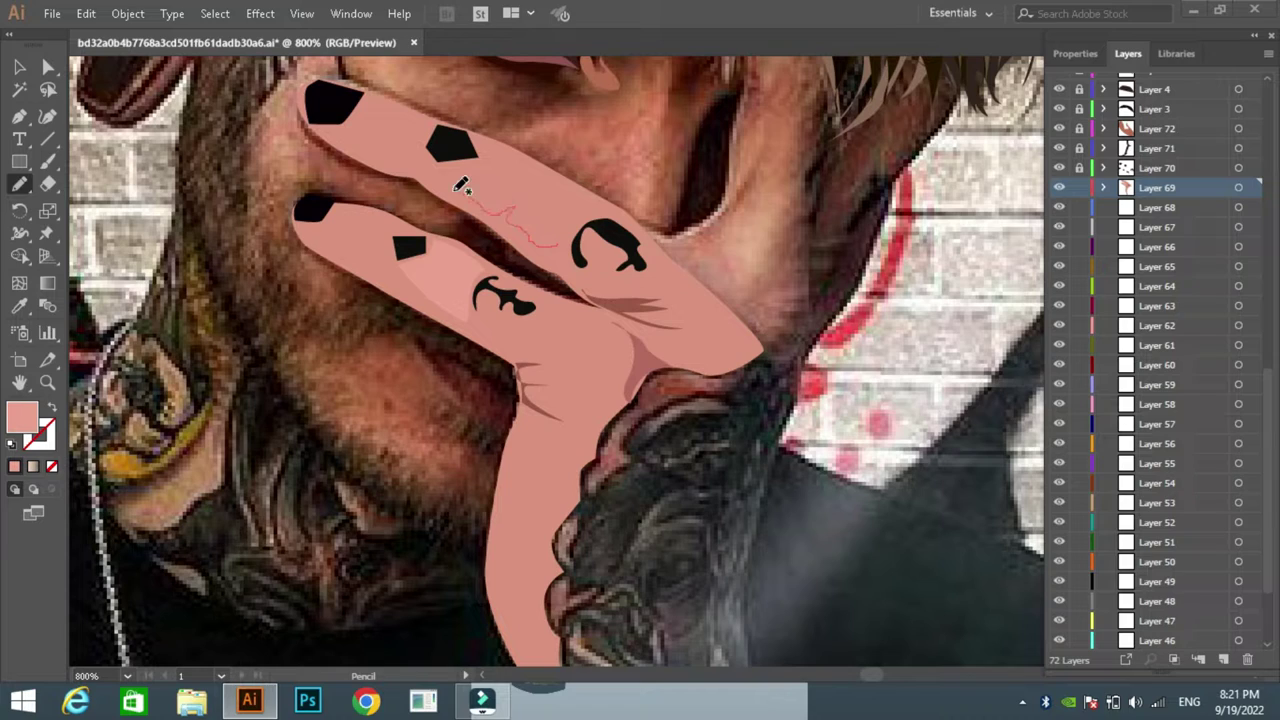
left_click_drag(484, 162, 537, 170)
left_click(14, 466)
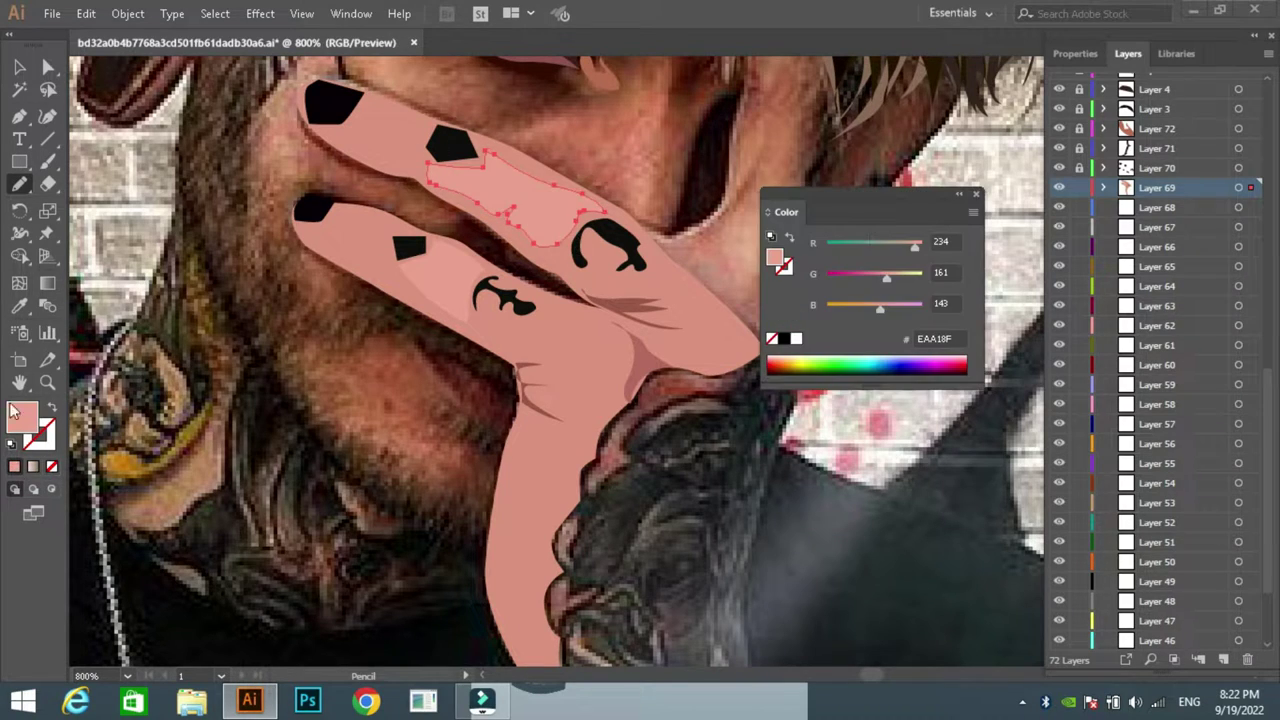
left_click_drag(340, 215, 397, 212)
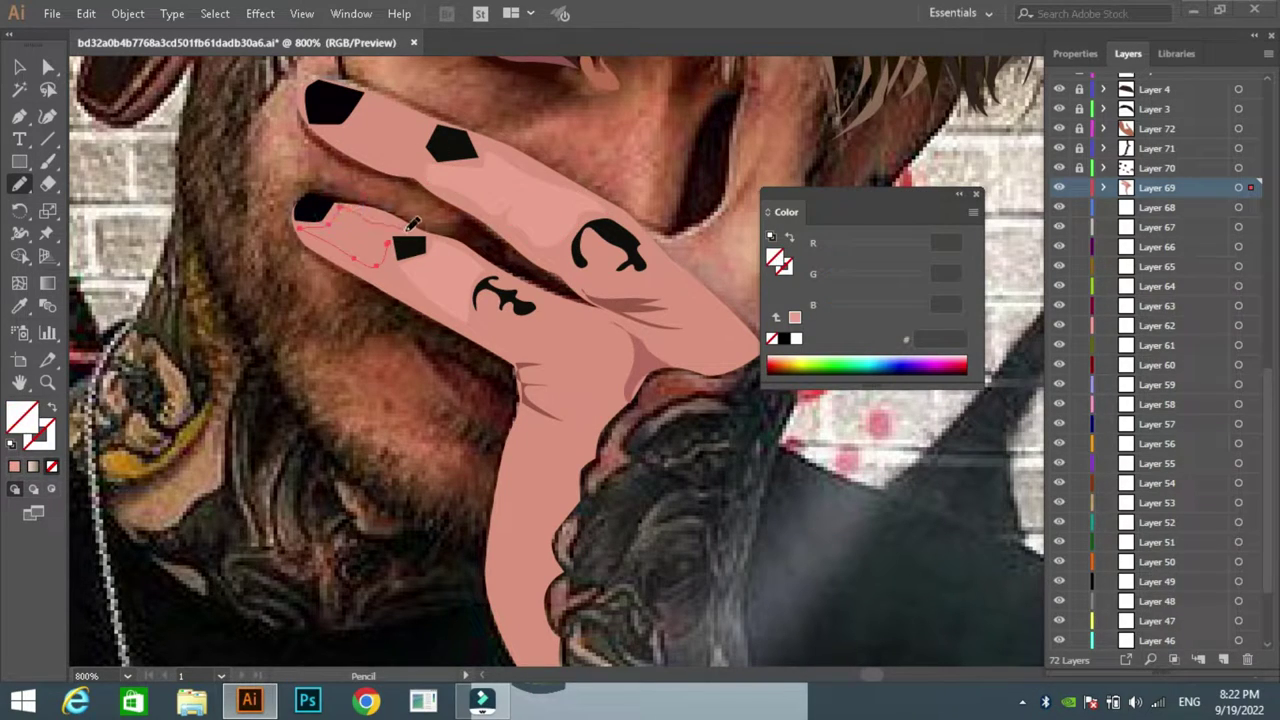
left_click_drag(420, 108, 420, 110)
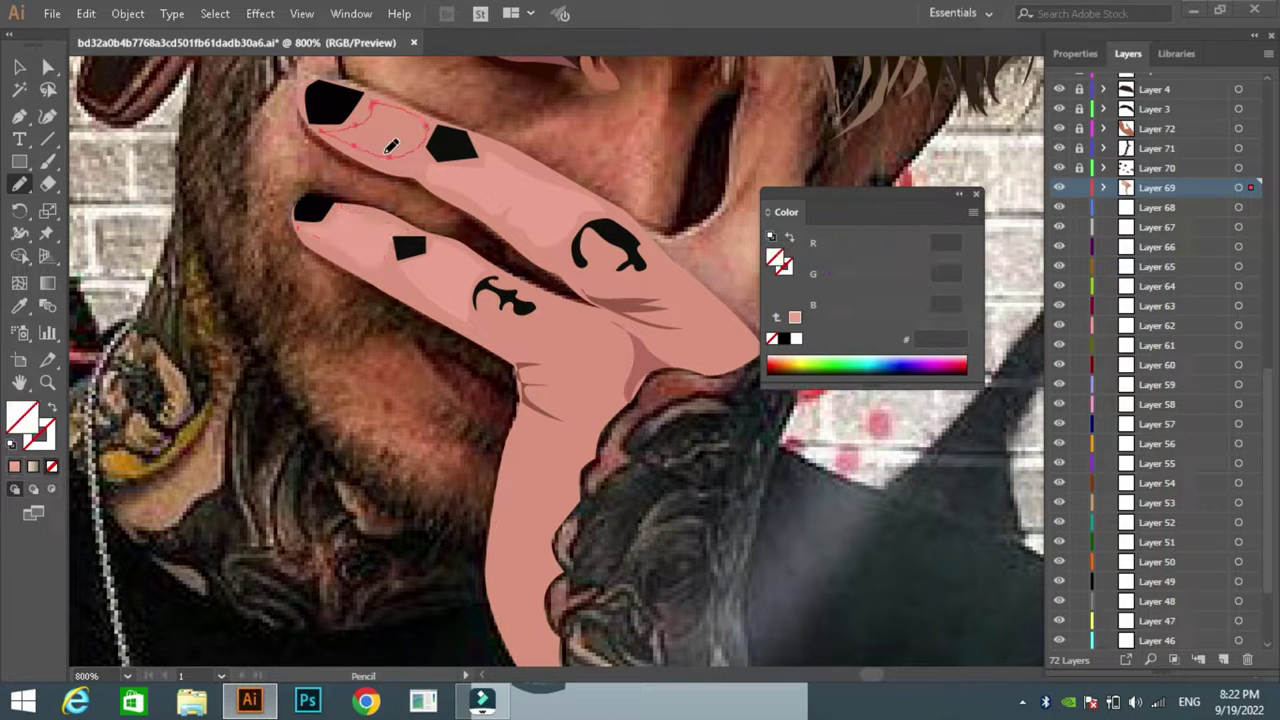
left_click(14, 466)
Step: Add light pink highlight shapes on the knuckles and wrist
scroll(550, 300, "down", 3)
mouse_move(570, 262)
left_mouse_down()
mouse_move(537, 237)
mouse_move(516, 192)
left_mouse_up()
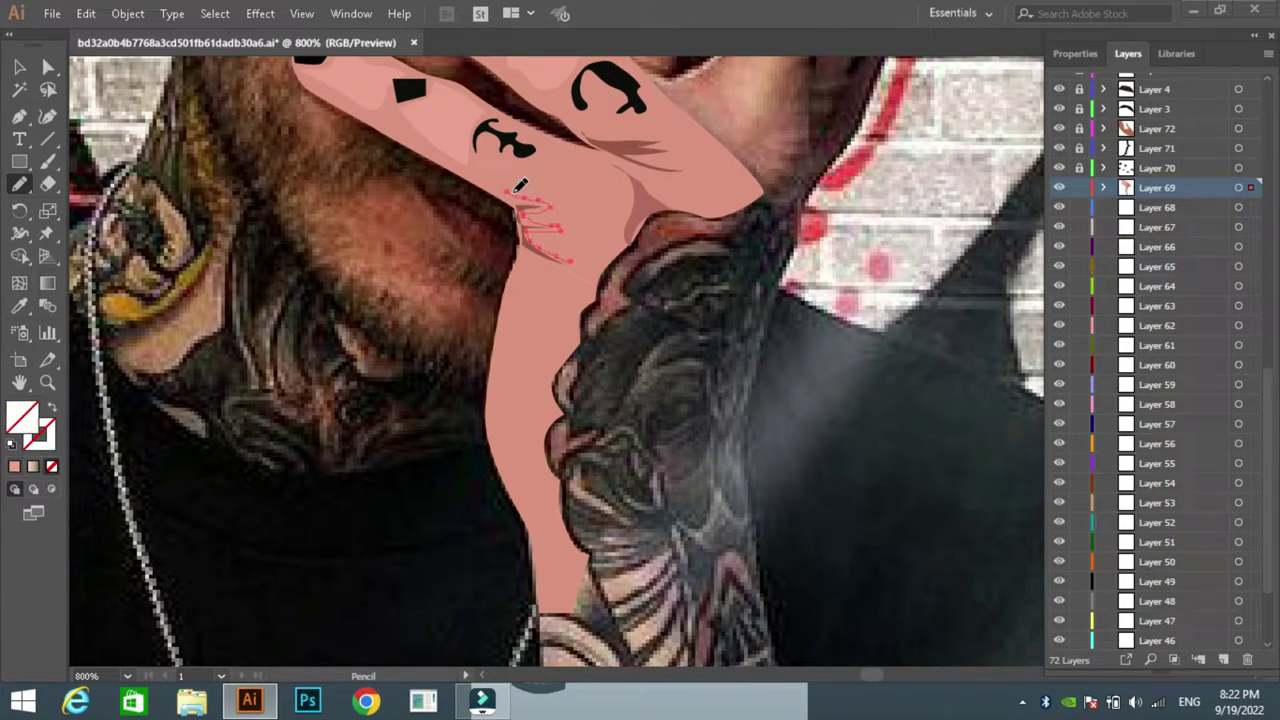
left_click(14, 468)
left_click(323, 251)
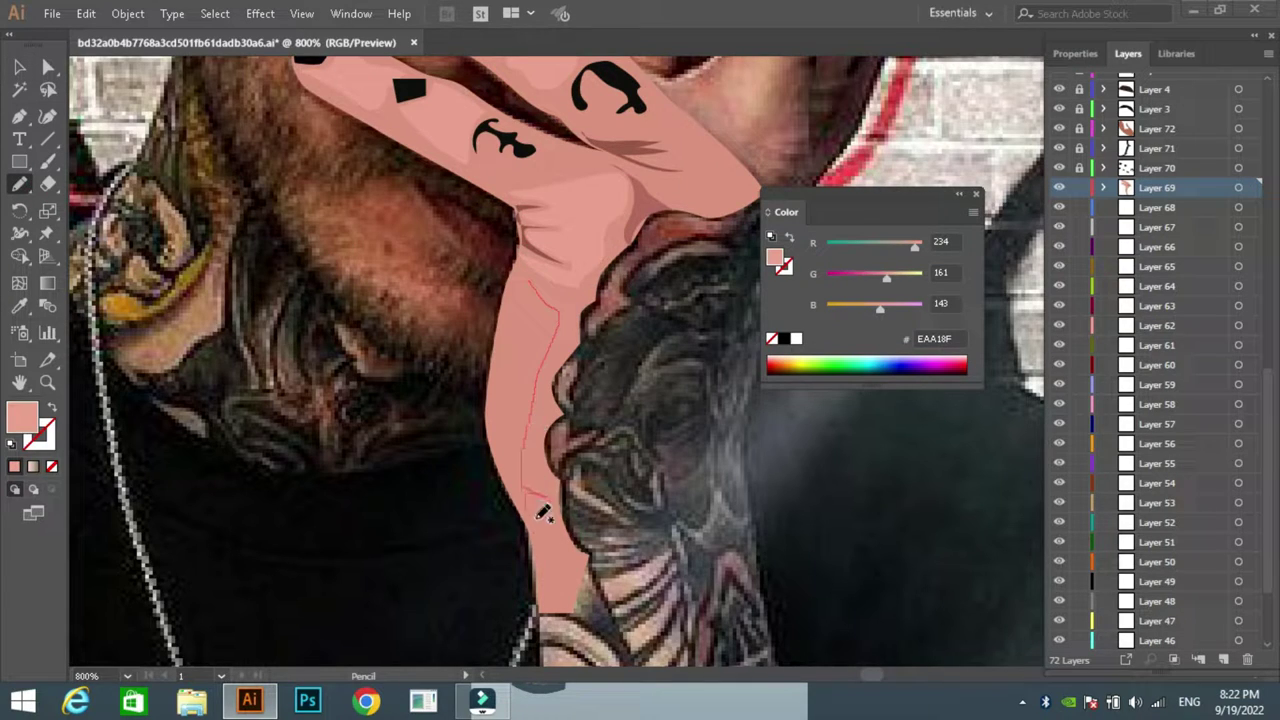
left_click_drag(528, 262, 526, 266)
left_click(14, 466)
Step: Lock Layer 69 and make Layer 68 the working layer
key("v")
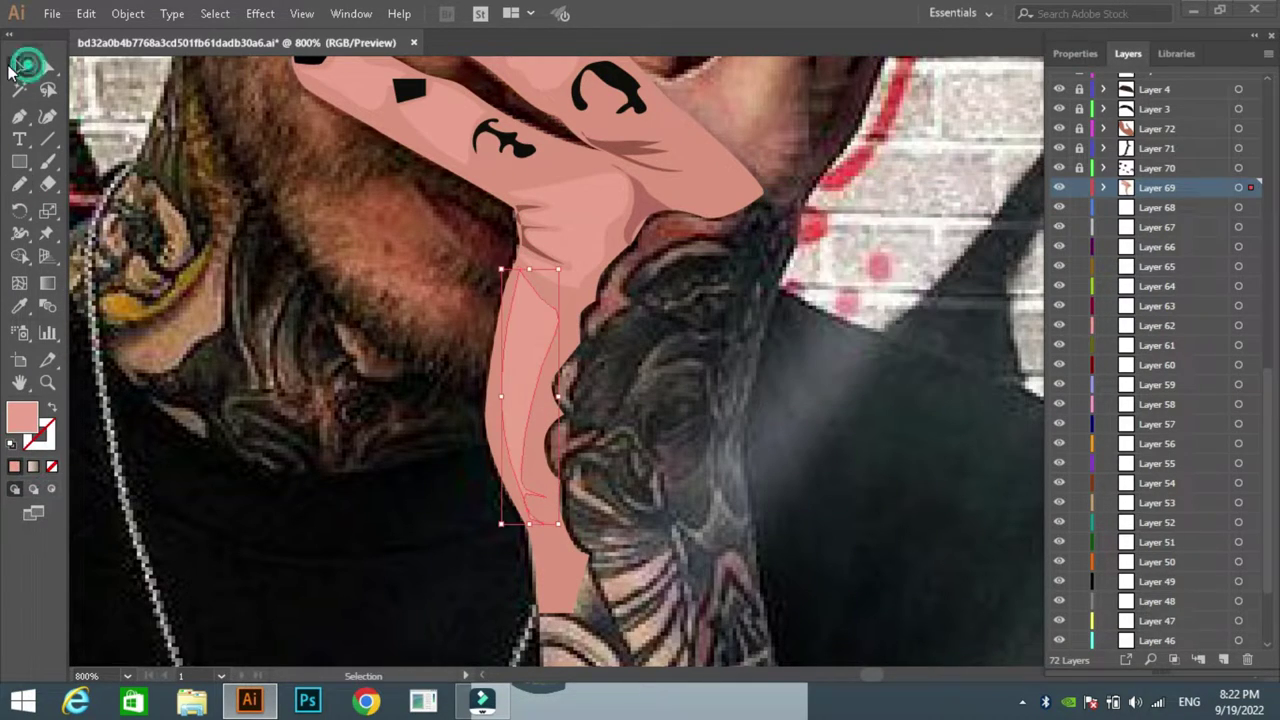
scroll(397, 251, "up", 2)
scroll(397, 251, "up", 1)
left_click(1120, 205)
Step: Draw a Pencil path from the face edge into the hair, filled with the hand's pink
key("a")
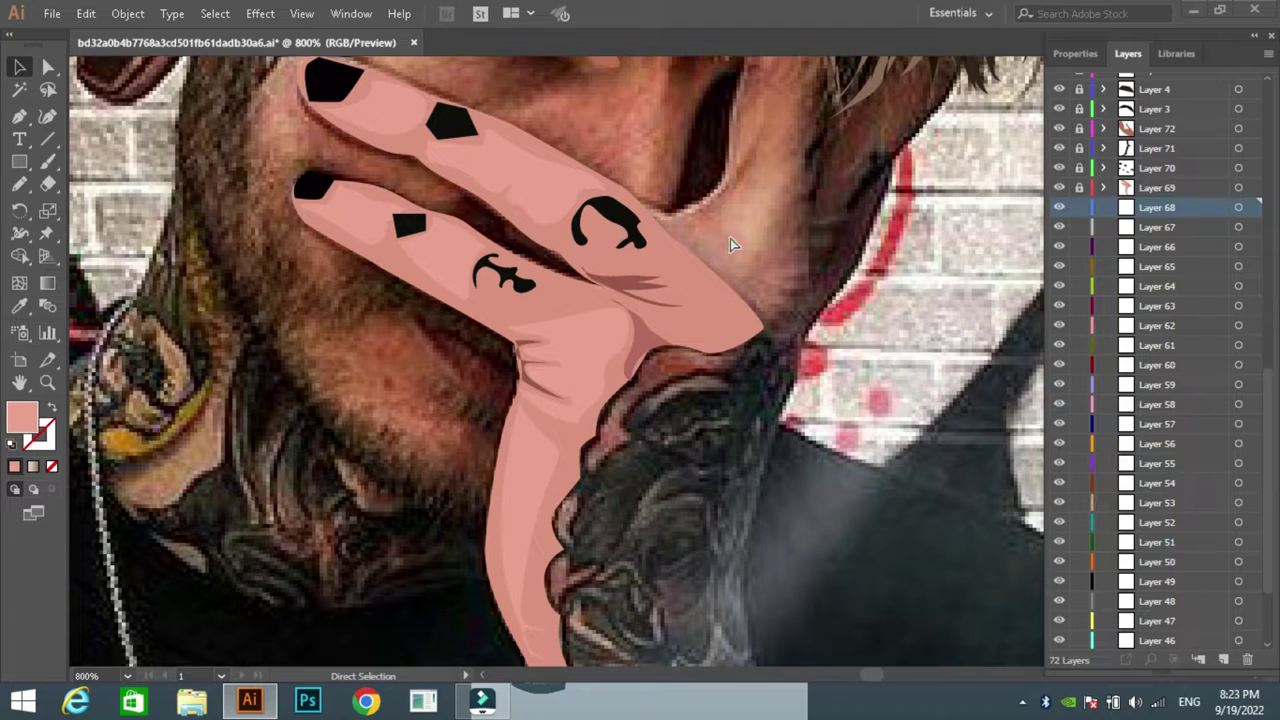
scroll(730, 238, "up", 3)
scroll(730, 238, "up", 1)
key("n")
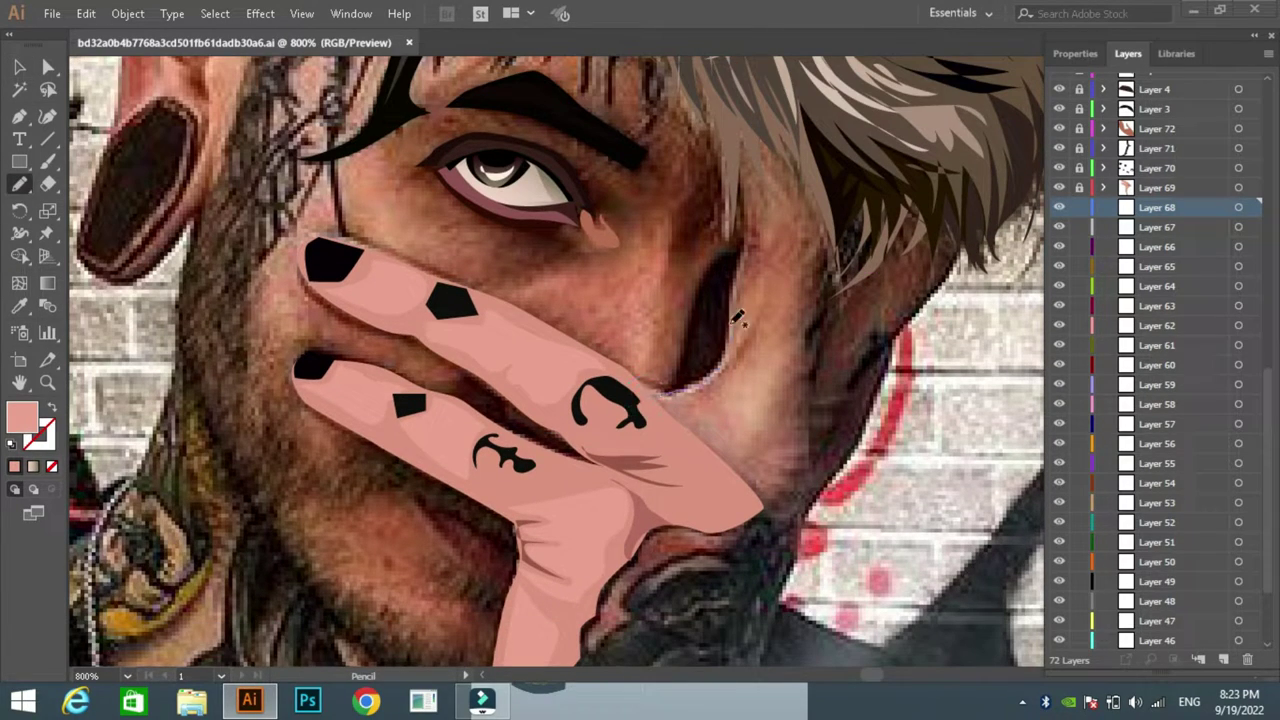
left_click_drag(757, 170, 780, 105)
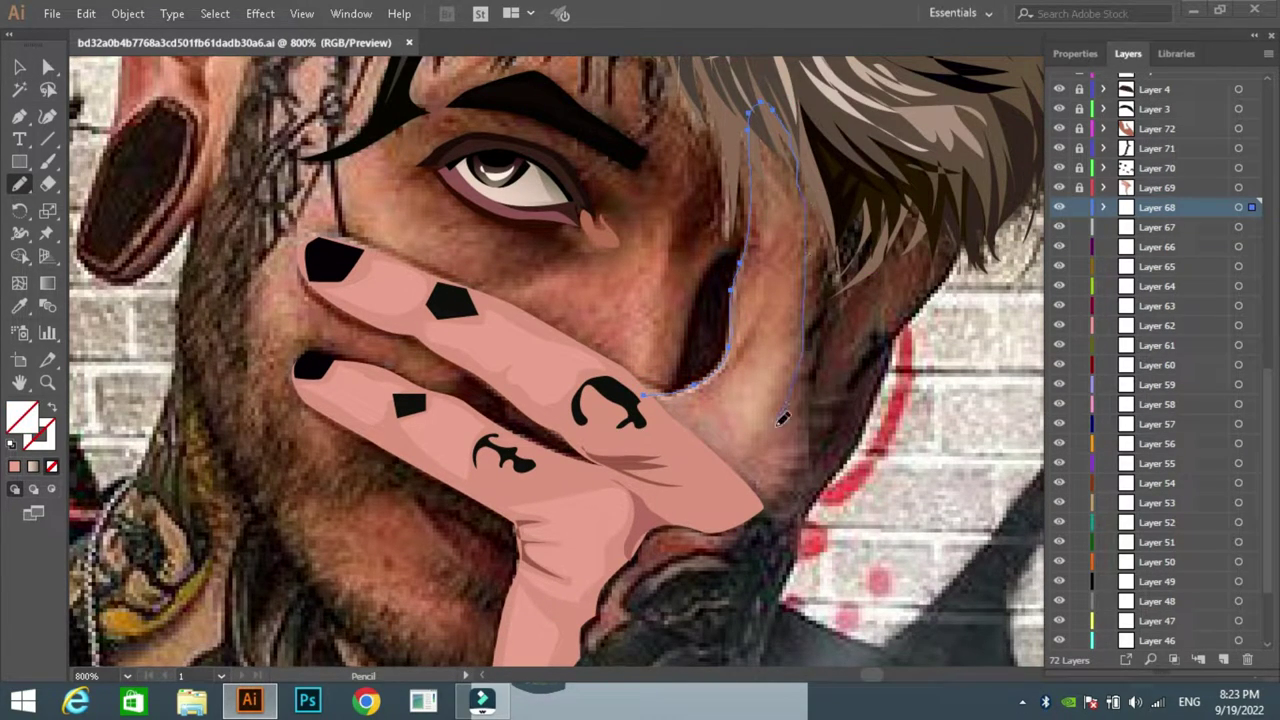
key("i")
left_click(571, 466)
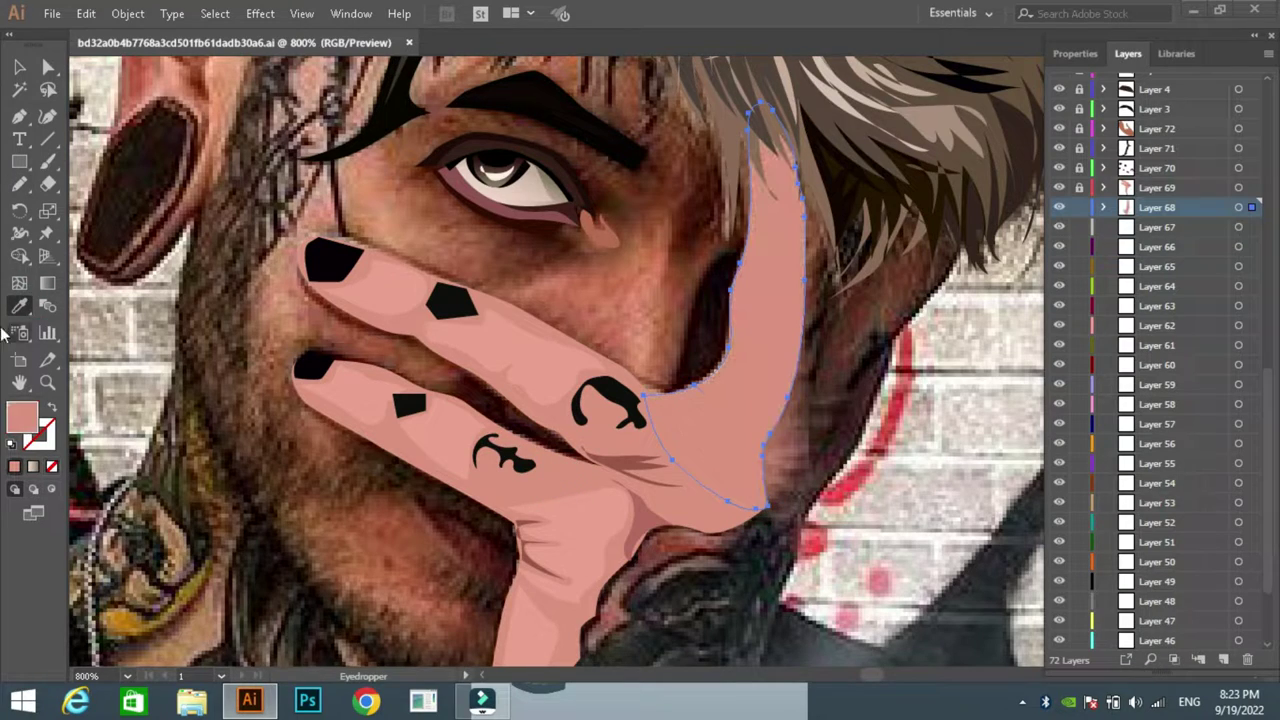
key("ctrl+shift+a")
key("n")
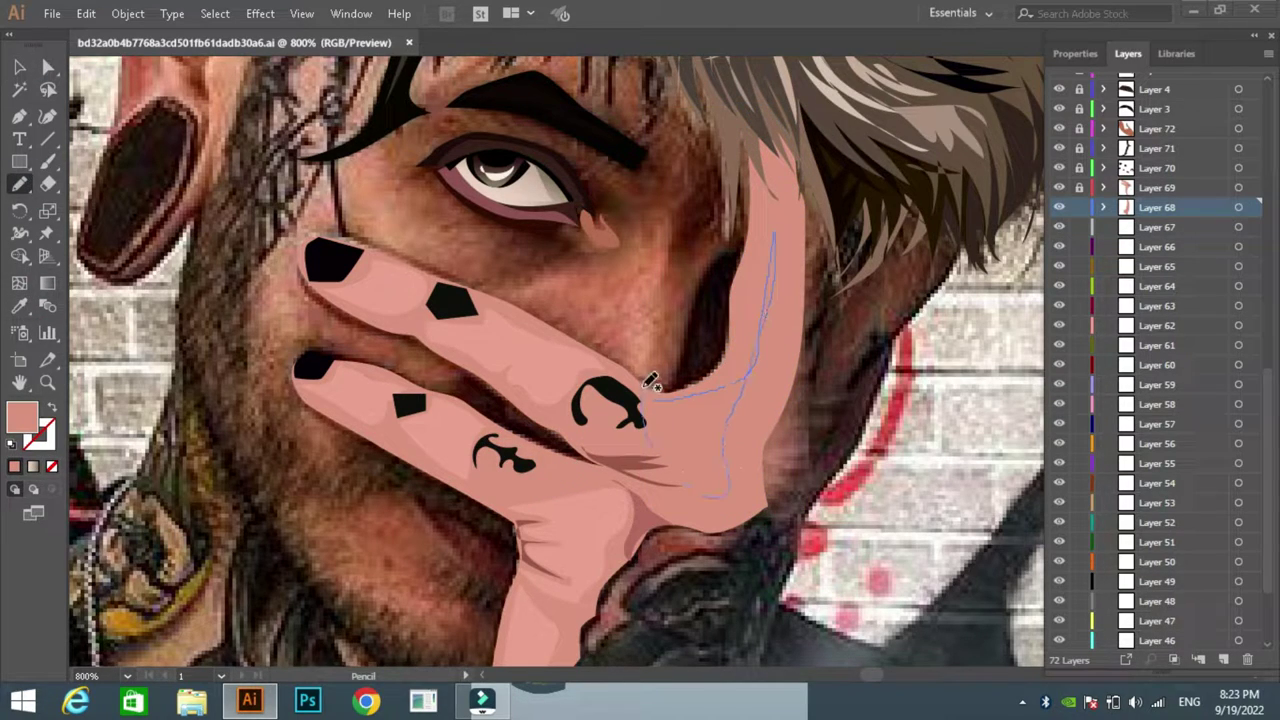
Step: Lock Layer 68, then add a skin-toned highlight up the hand's right edge on Layer 67
left_click(450, 245, "ctrl")
left_click(1079, 207)
left_click(1157, 227)
left_click(19, 185)
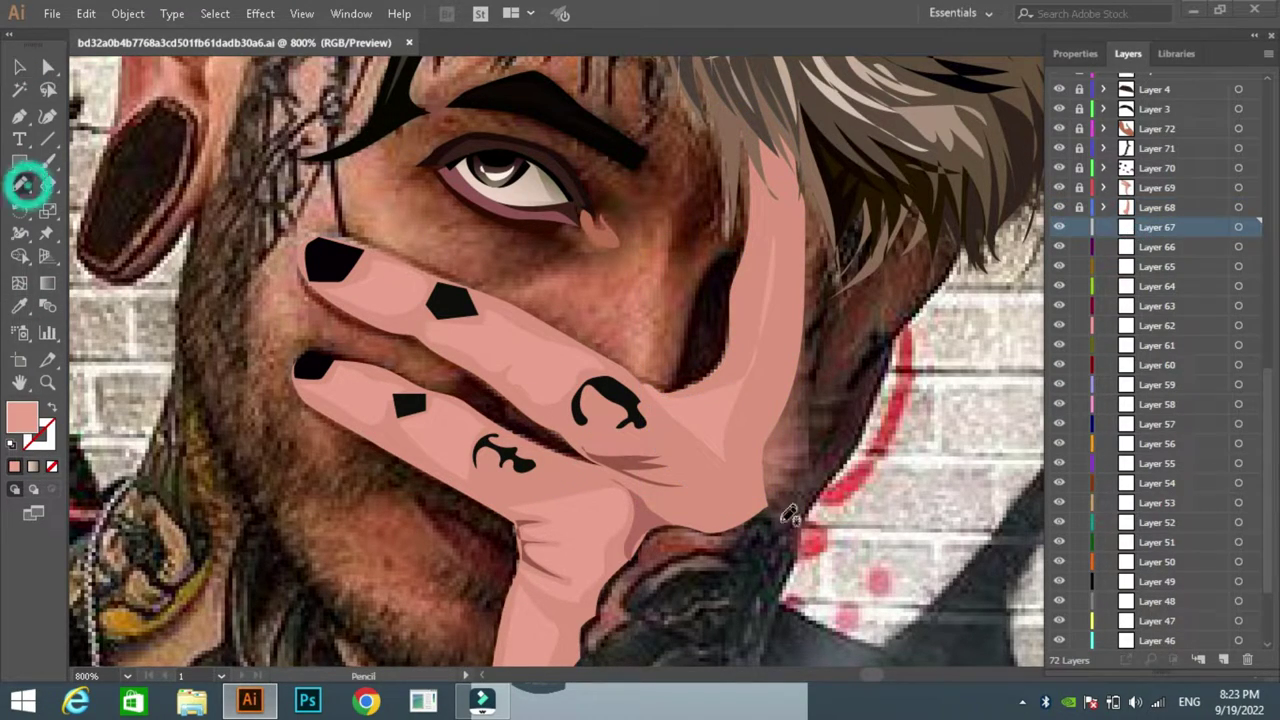
left_click_drag(787, 518, 812, 385)
left_click_drag(827, 172, 789, 141)
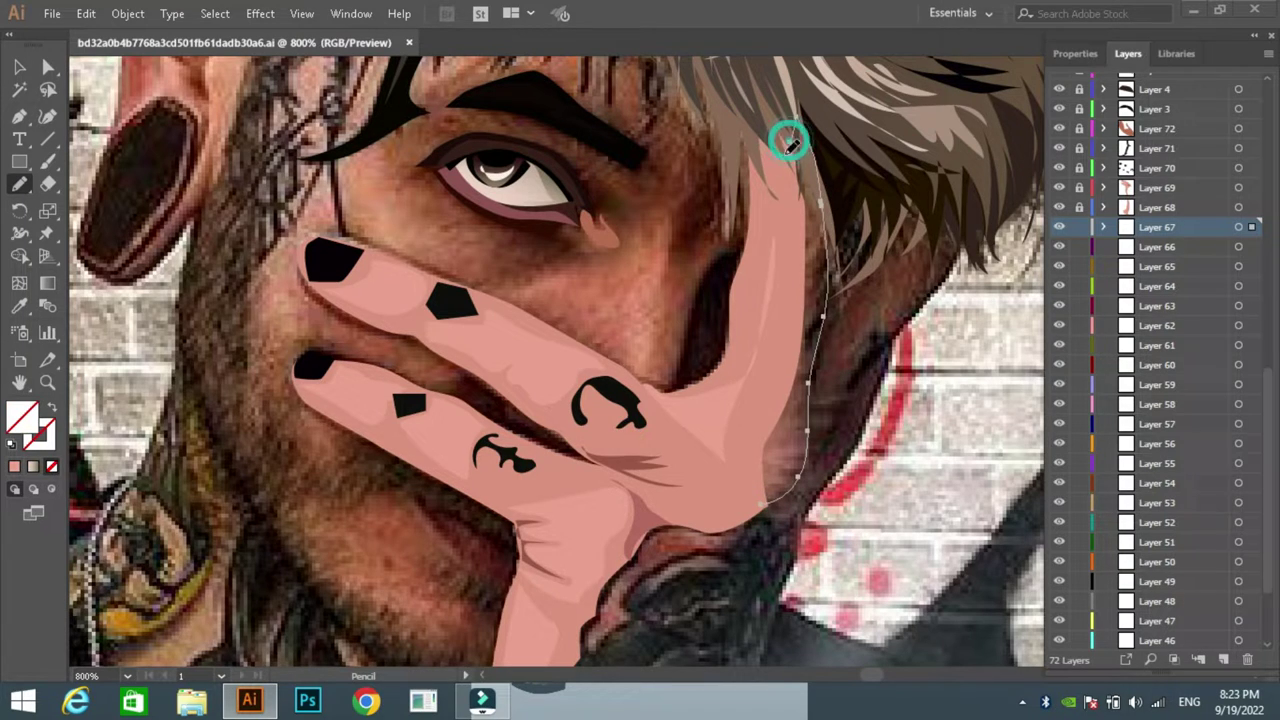
left_click(19, 307)
left_click(657, 500)
Step: On Layer 66, trace a dark-brown shadow along the beard below the fingers
key("v")
scroll(686, 206, "down", 5)
left_click(1079, 227)
left_click(1157, 247)
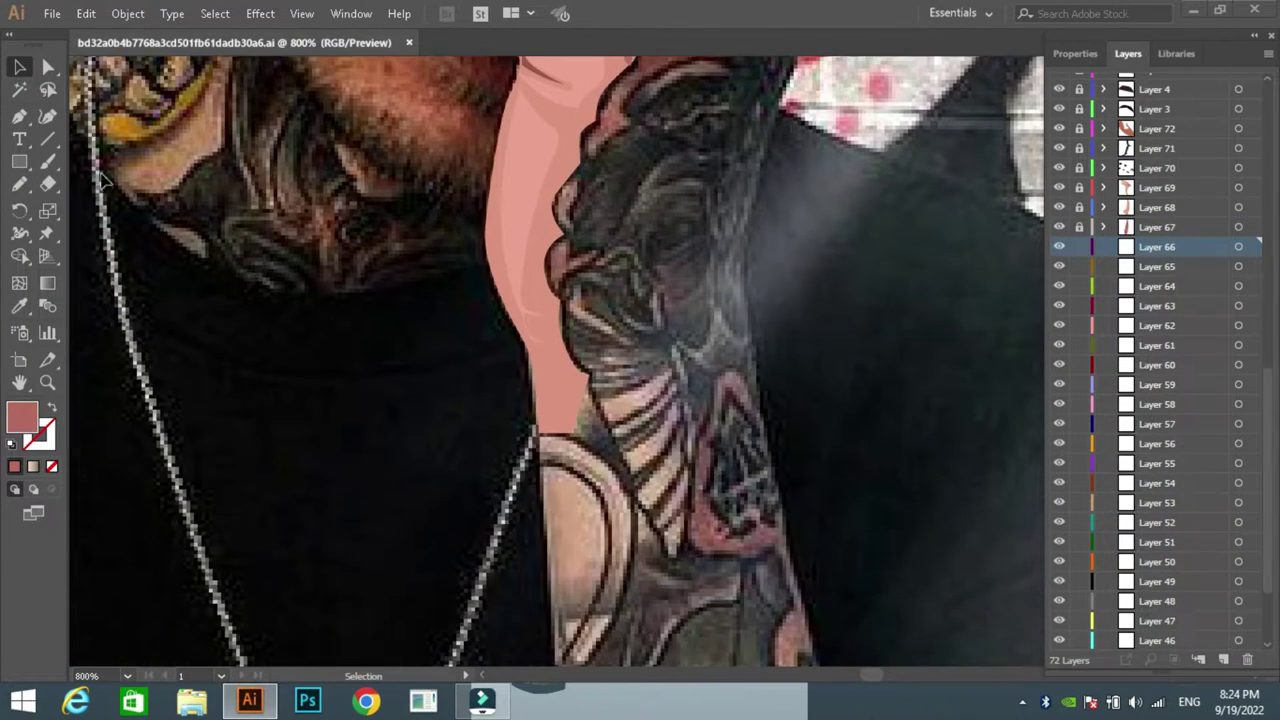
left_click(19, 118)
scroll(617, 428, "up", 7)
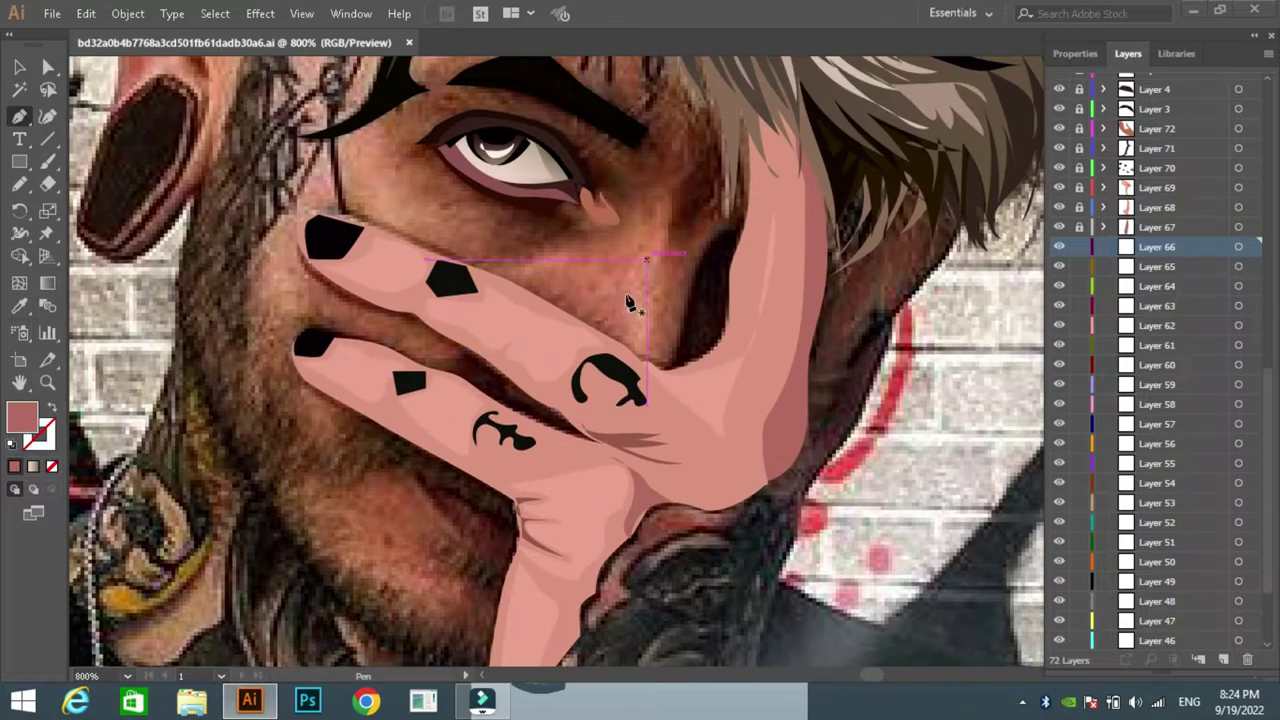
scroll(624, 294, "down", 1)
key("n")
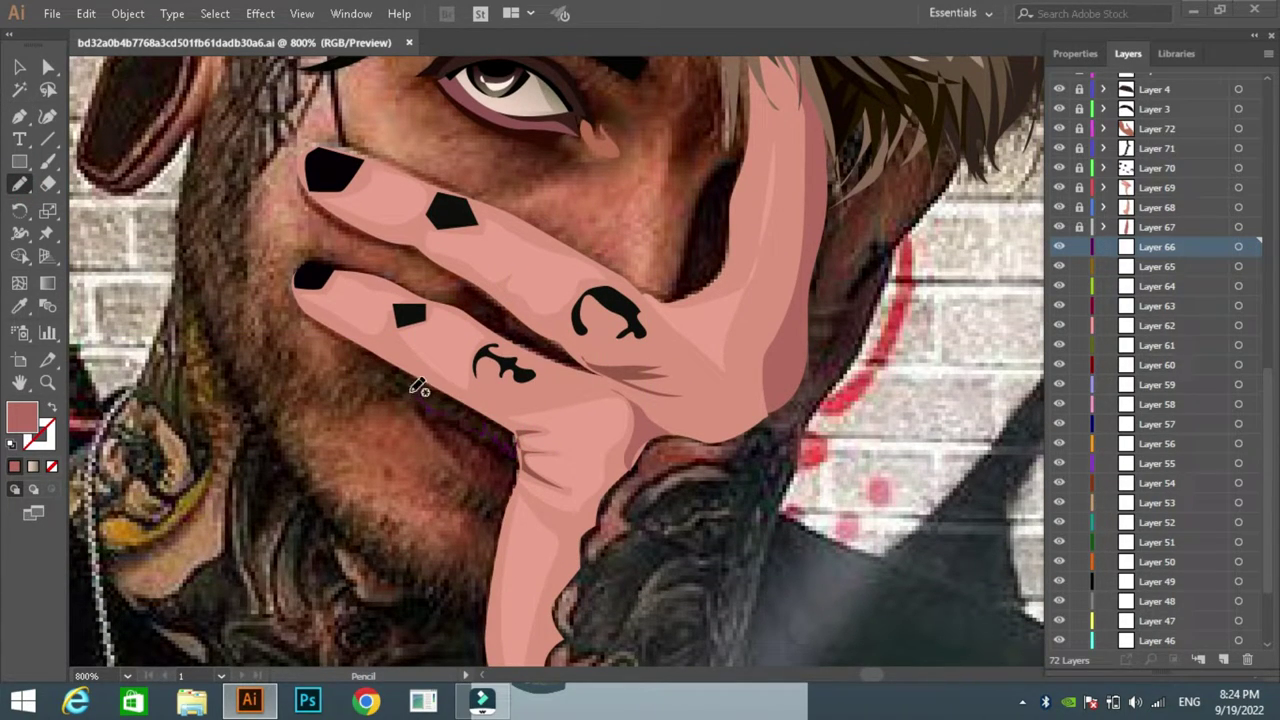
left_click_drag(378, 368, 440, 370)
key("i")
left_click(455, 405)
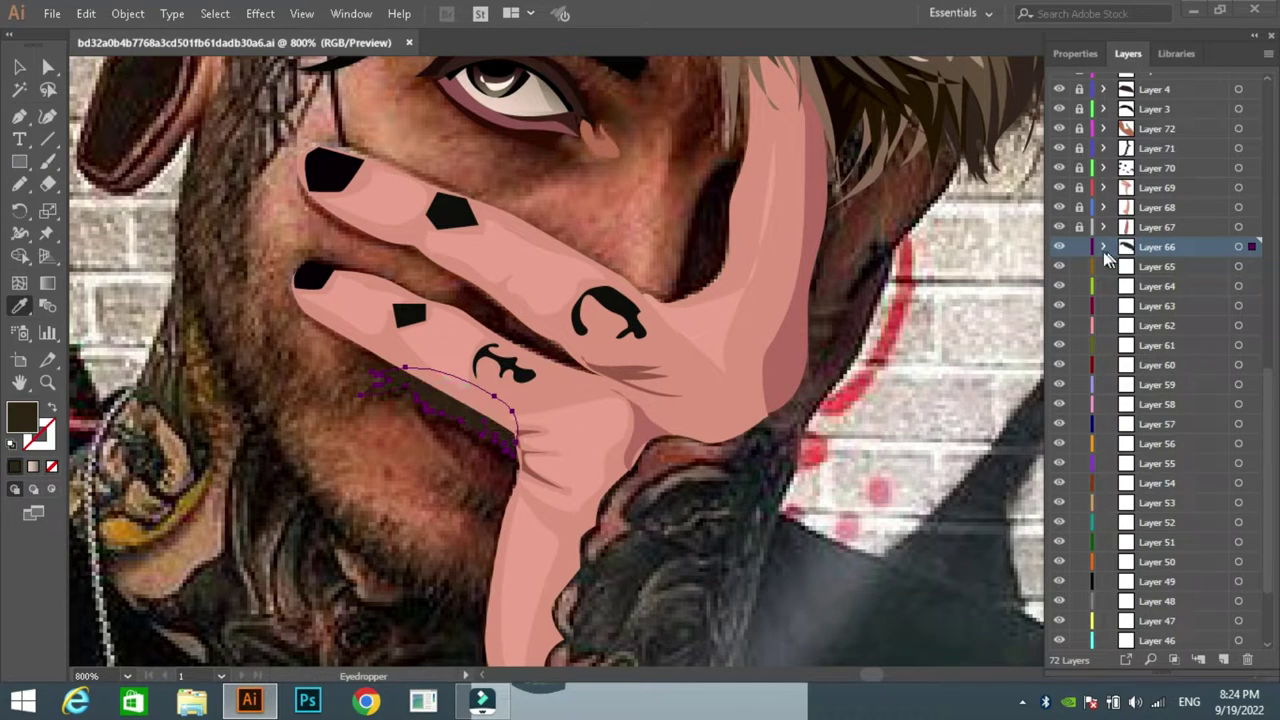
Step: Lock Layer 66 and make Layer 65 the working layer
left_click(1079, 247)
left_click(1157, 266)
scroll(190, 165, "down", 1)
scroll(190, 165, "up", 1)
key("n")
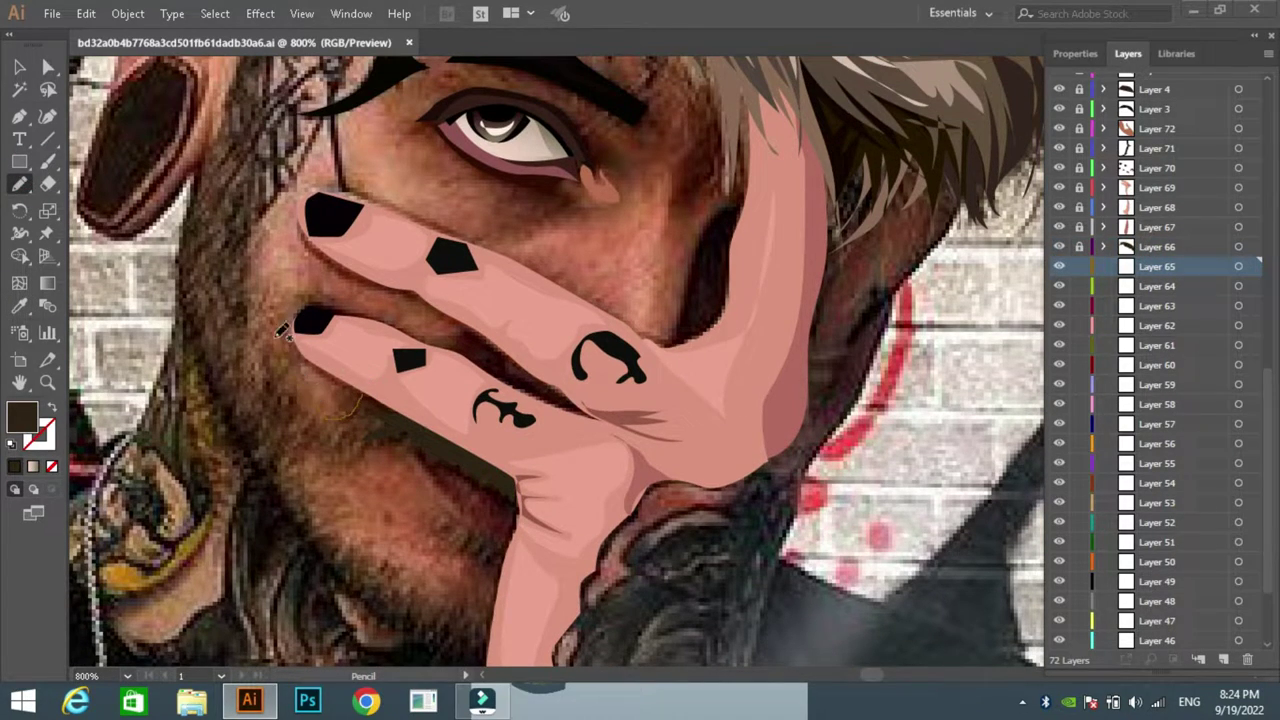
Step: Undo the last fill and pen-trace an outline down the cheek and jaw toward the chin
key("ctrl+z")
key("p")
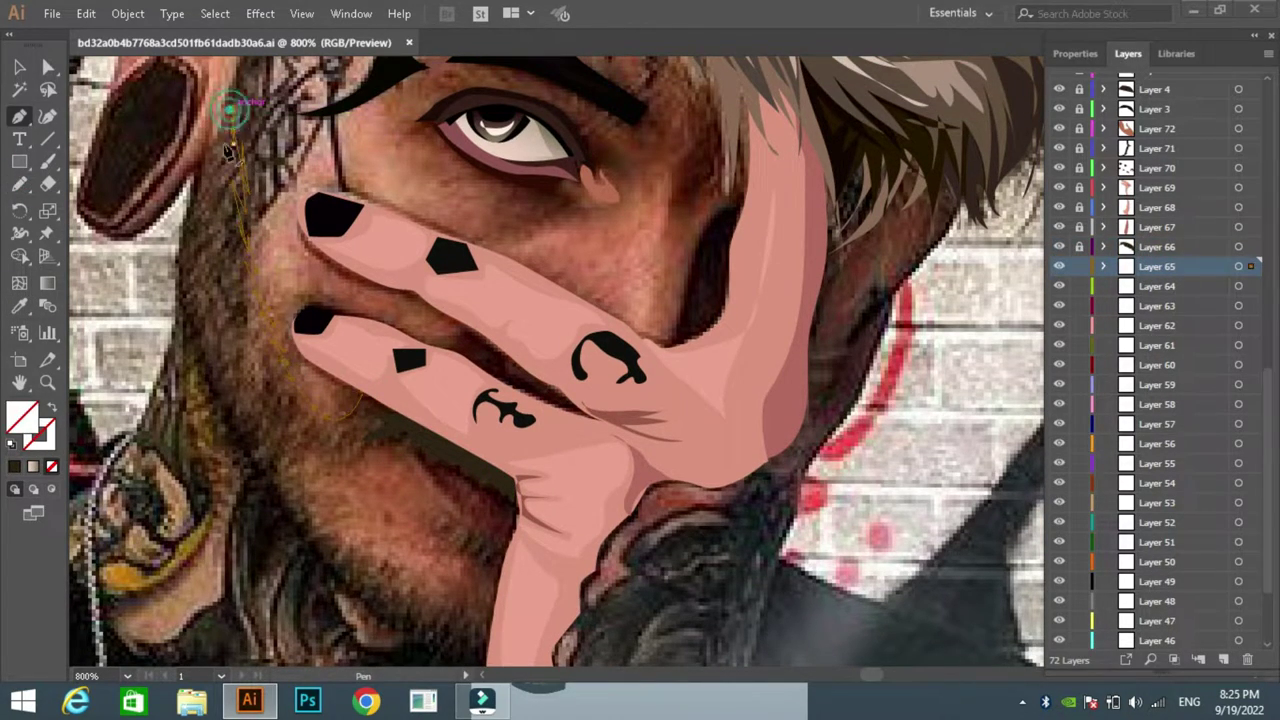
left_click(202, 160)
left_click(176, 292)
left_click(305, 543)
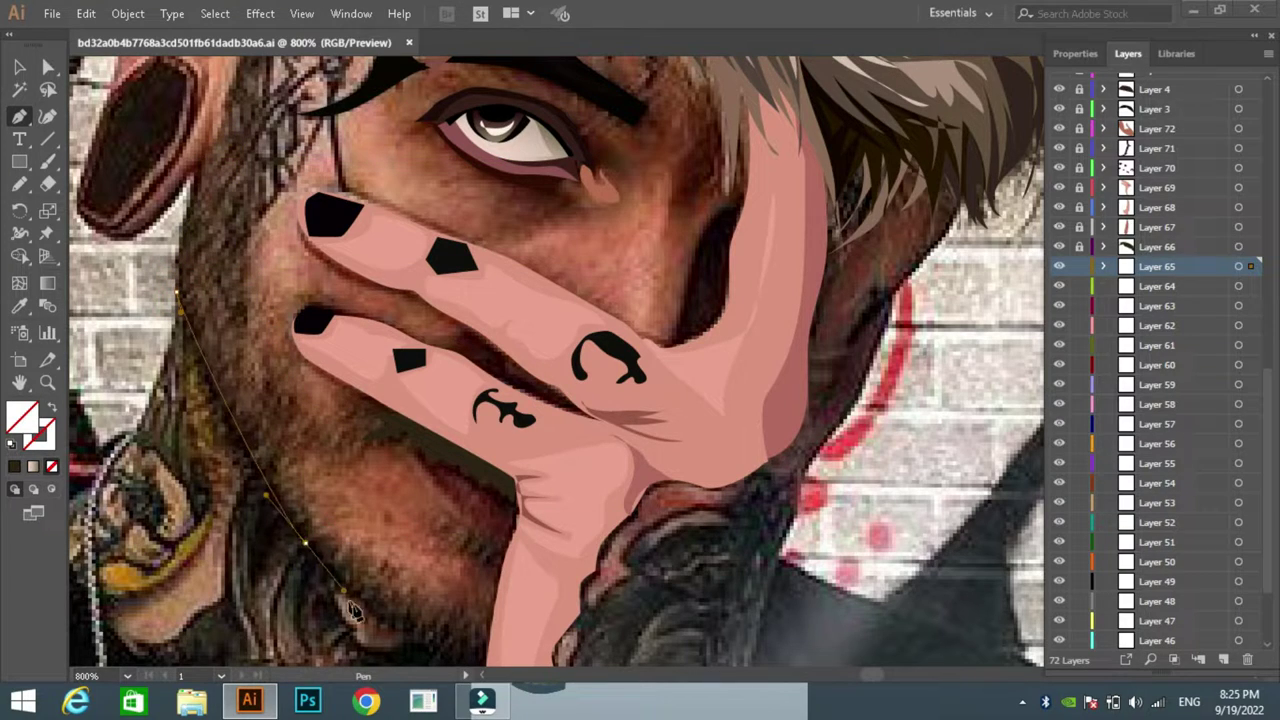
mouse_move(435, 640)
left_mouse_down()
mouse_move(457, 648)
mouse_move(511, 621)
left_mouse_up()
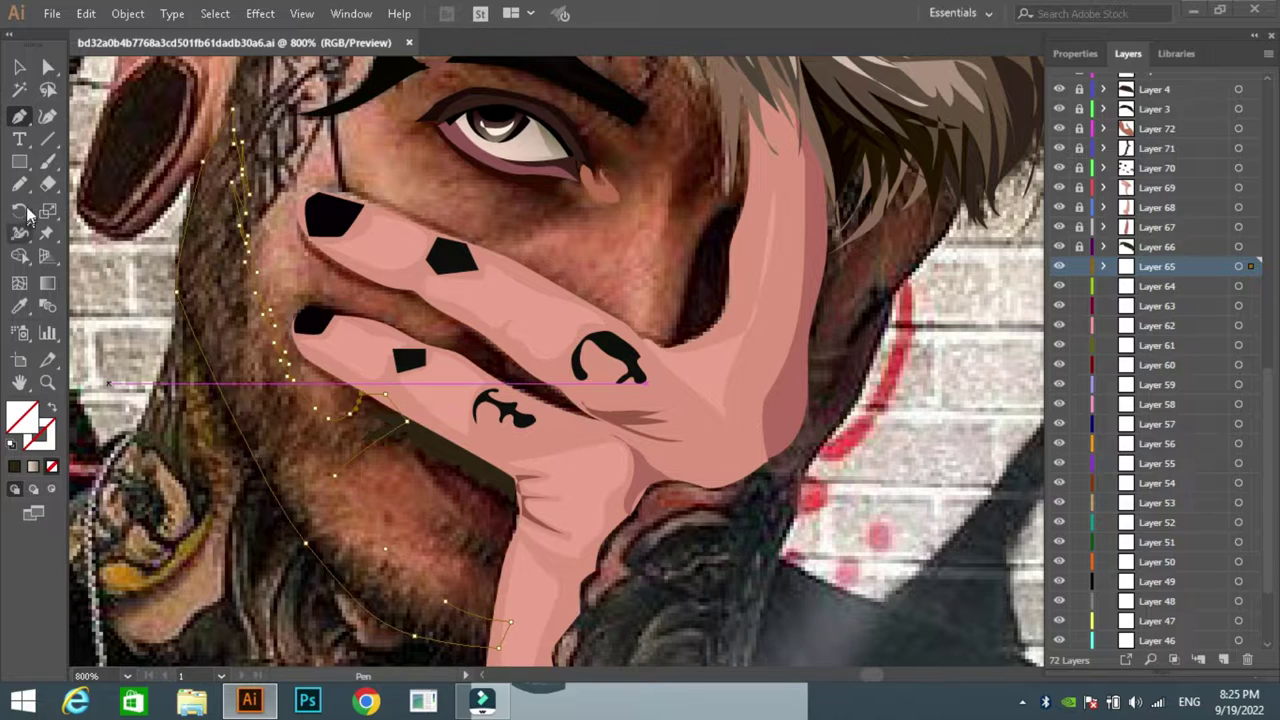
key("n")
scroll(243, 483, "up", 5)
left_click(243, 483, "ctrl")
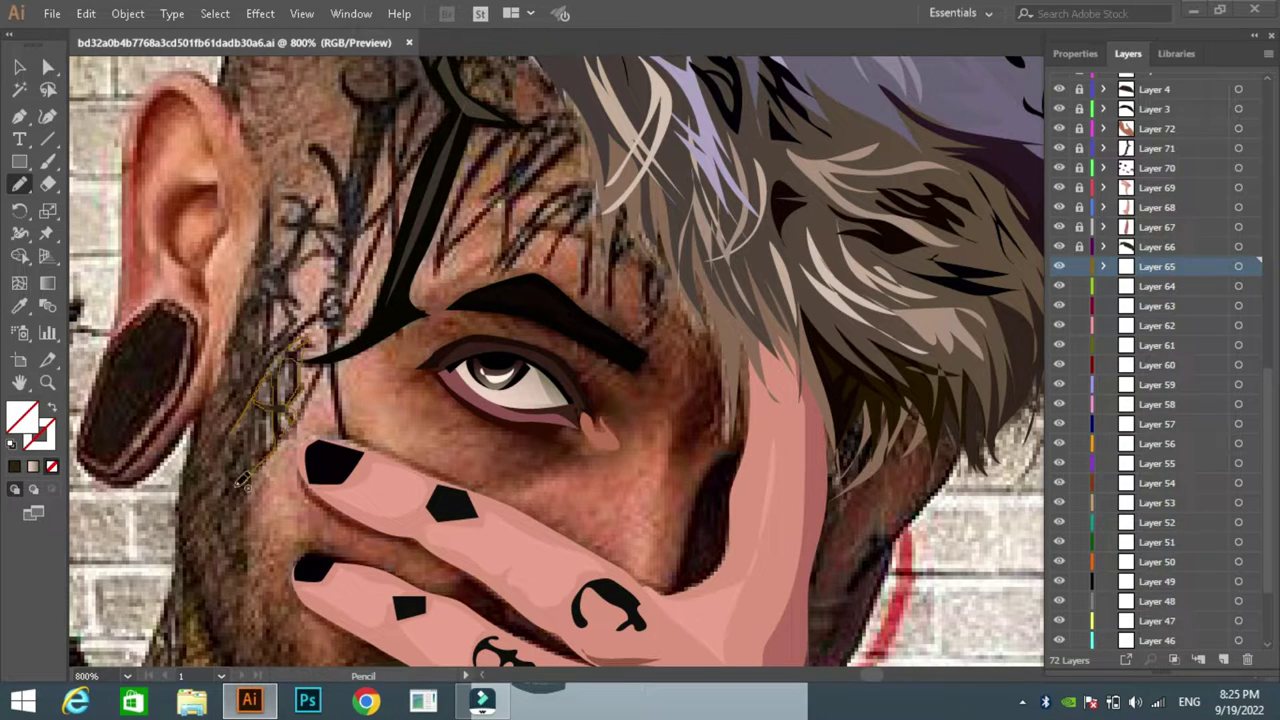
Step: Fill the temple stroke with near-black #080601 using the Eyedropper
key("i")
left_click(318, 308)
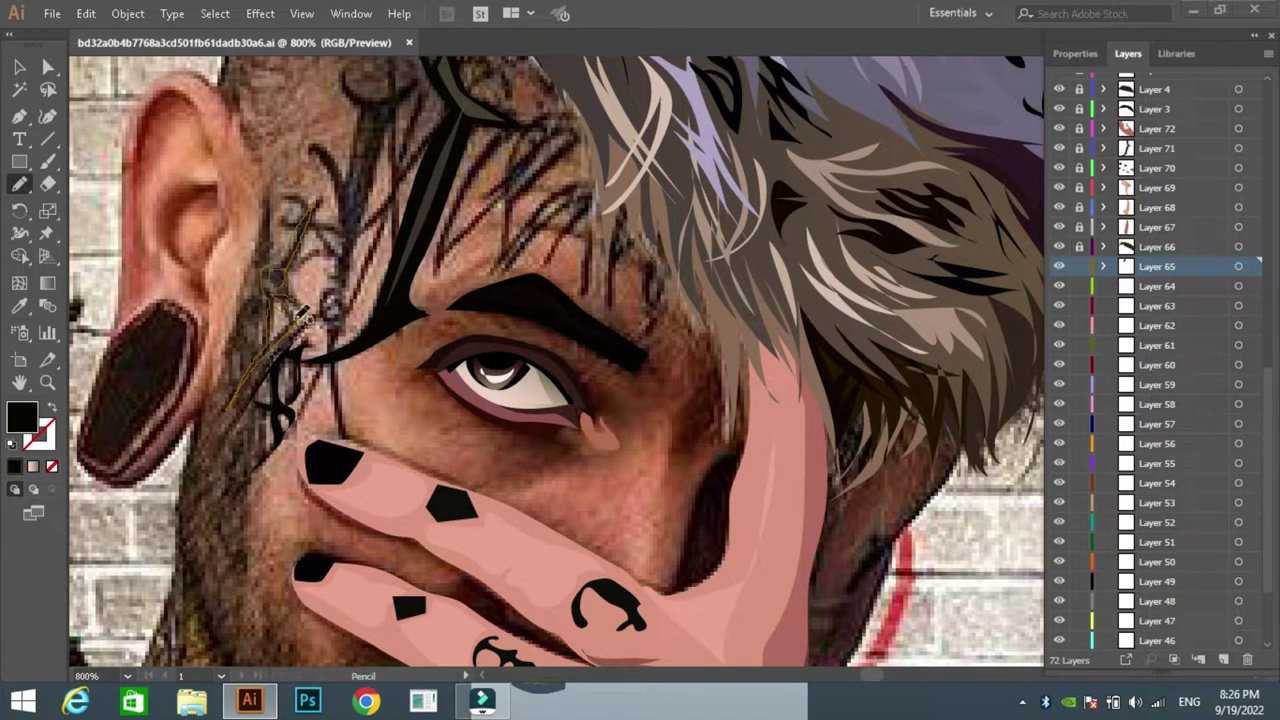
key("i")
left_click(300, 312)
left_click(286, 263, "ctrl")
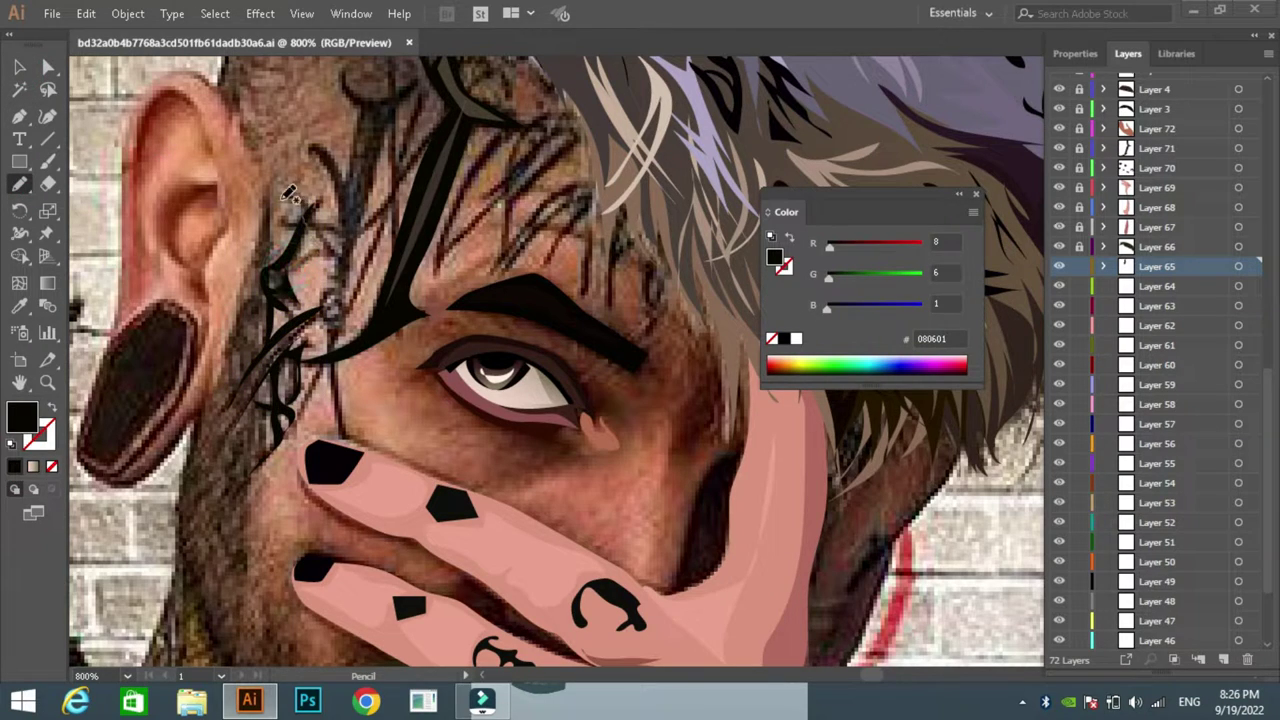
Step: Pen-trace a closed tribal tattoo shape up the temple and fill it black
left_click(20, 115)
scroll(22, 118, "up", 1)
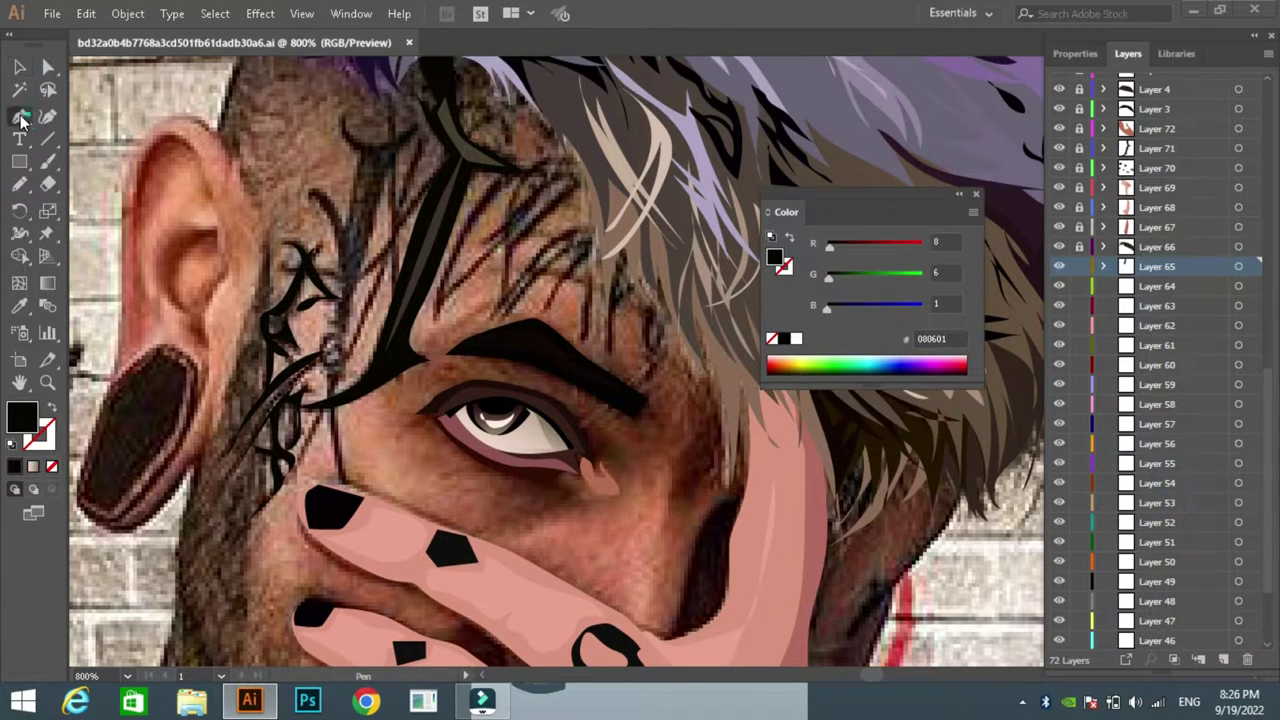
left_click(335, 360)
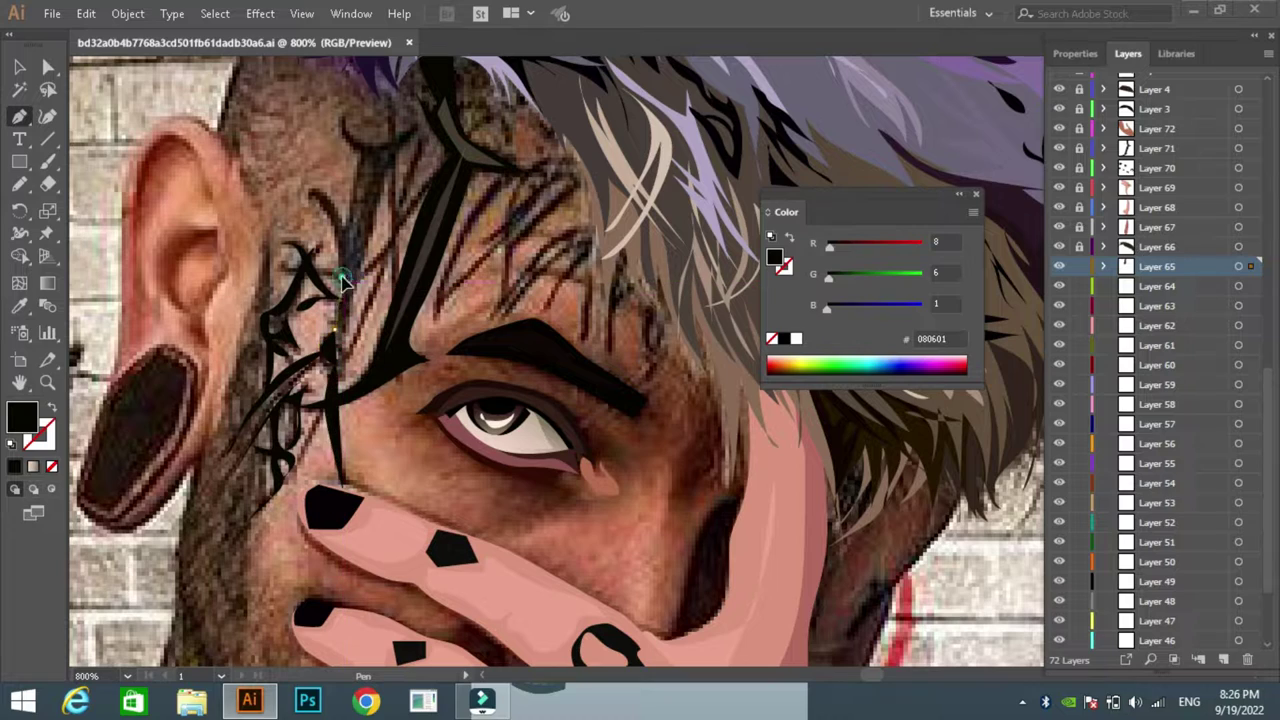
mouse_move(343, 258)
left_mouse_down()
mouse_move(313, 200)
mouse_move(337, 206)
left_mouse_up()
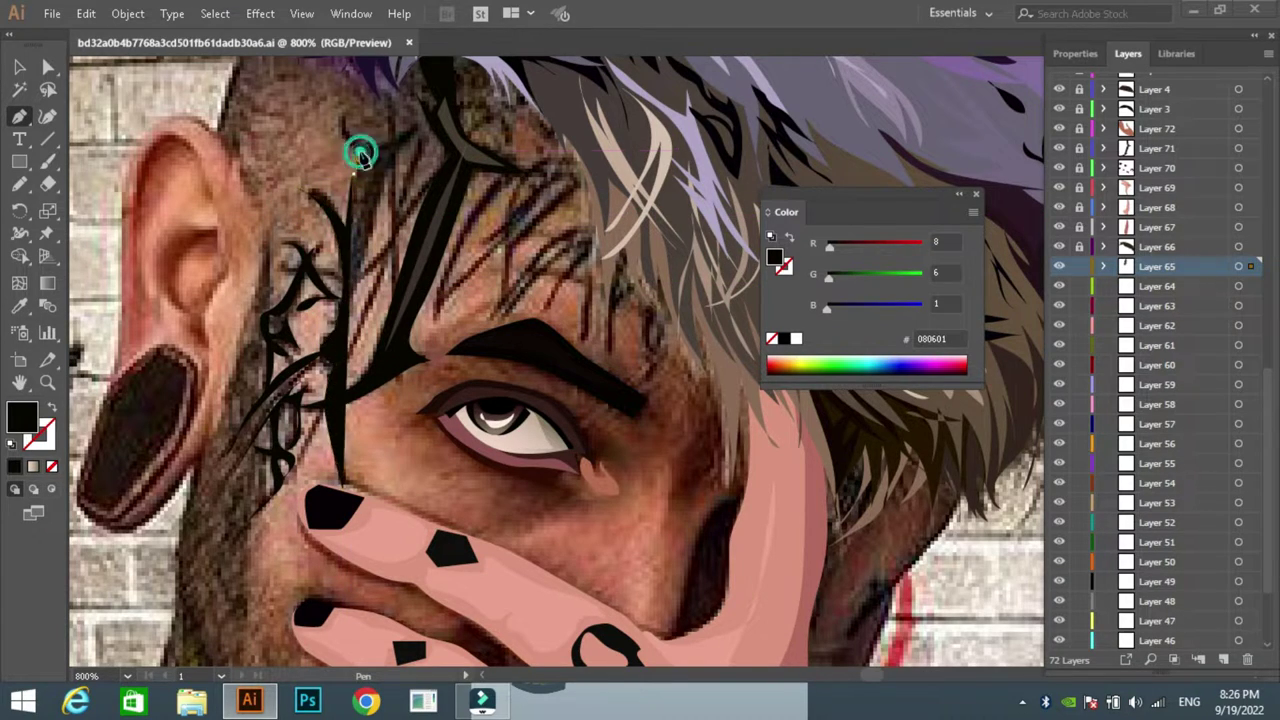
mouse_move(357, 149)
left_mouse_down()
mouse_move(343, 137)
mouse_move(357, 120)
mouse_move(418, 113)
left_mouse_up()
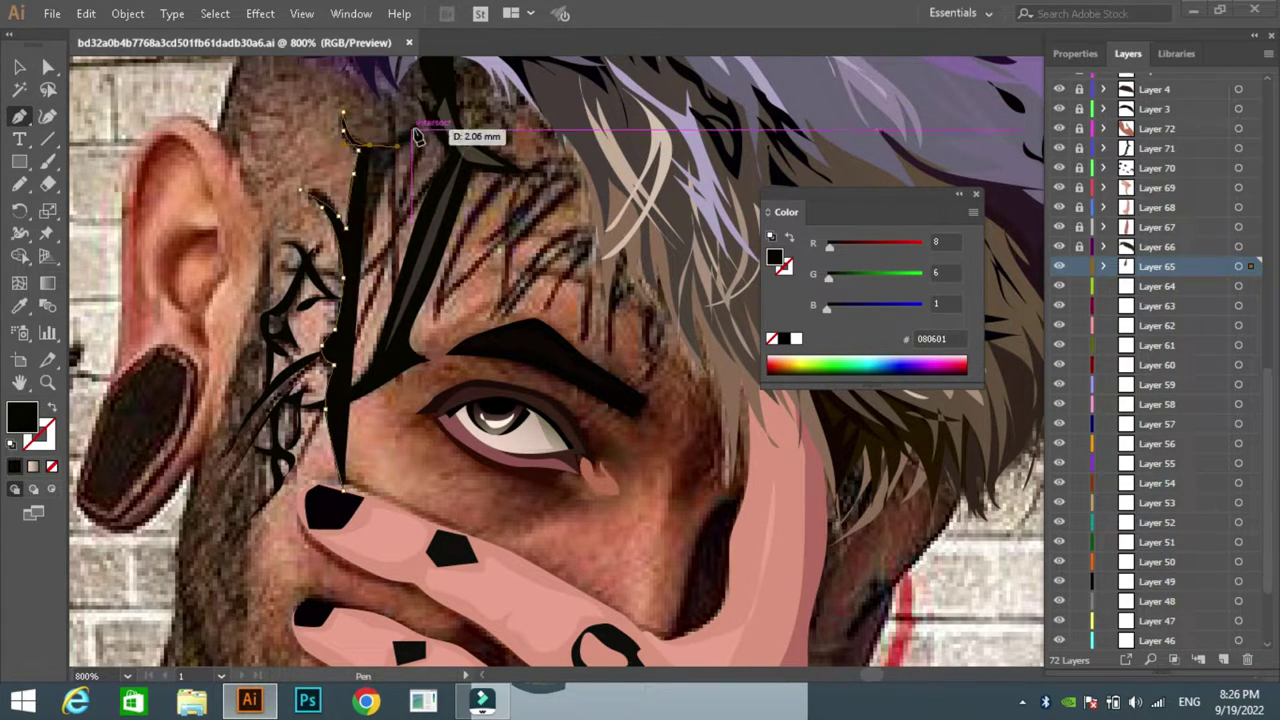
key("slash")
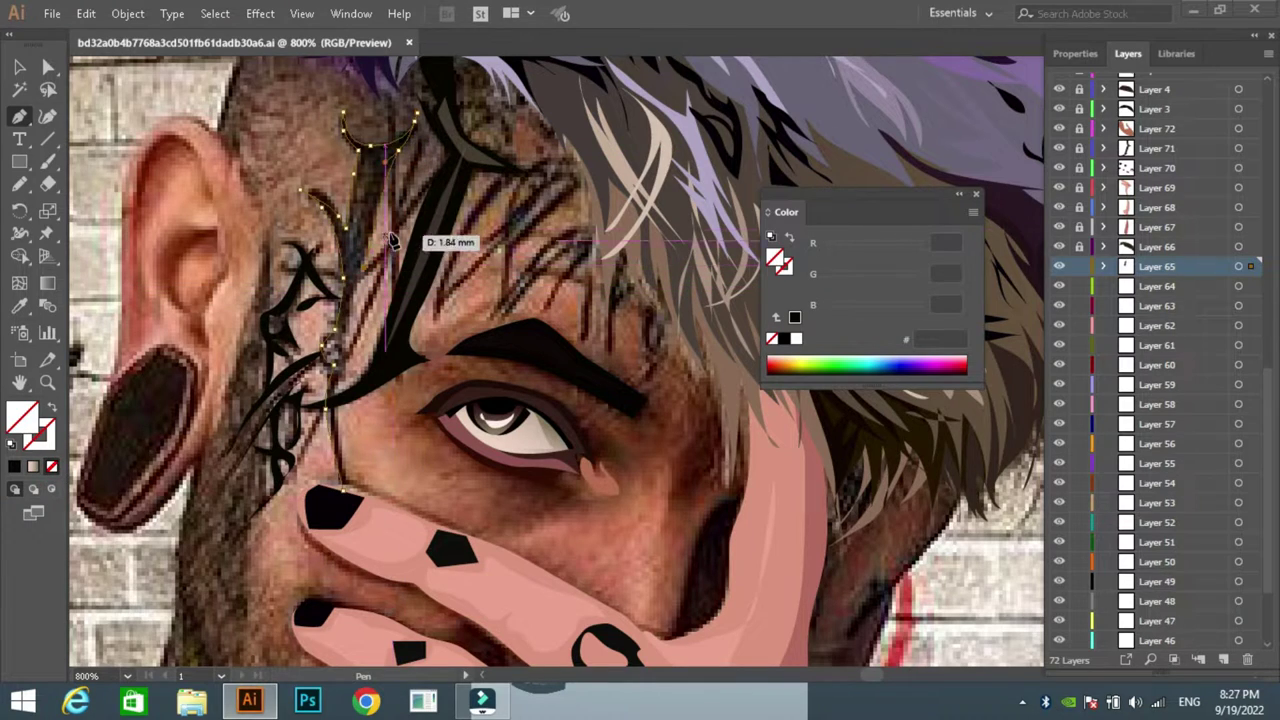
mouse_move(418, 113)
left_mouse_down()
mouse_move(396, 140)
mouse_move(386, 100)
left_mouse_up()
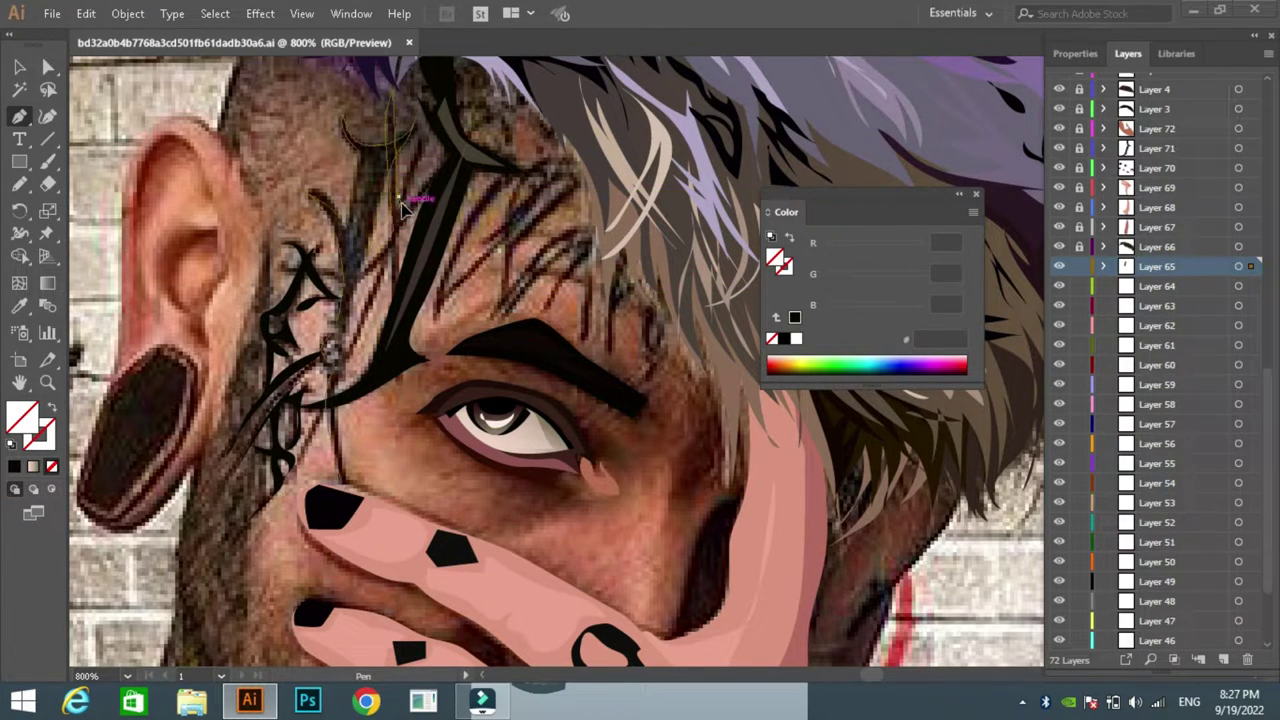
mouse_move(446, 158)
left_mouse_down()
mouse_move(398, 252)
mouse_move(357, 288)
left_mouse_up()
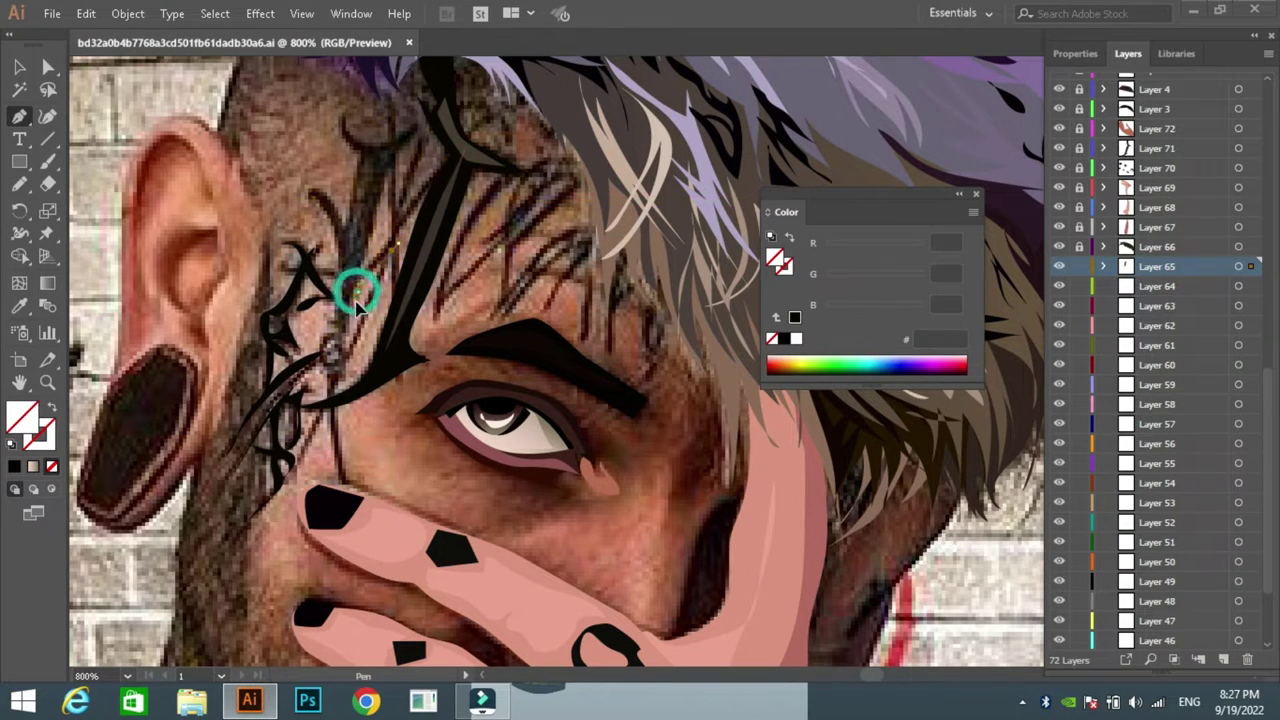
left_click_drag(339, 407, 358, 505)
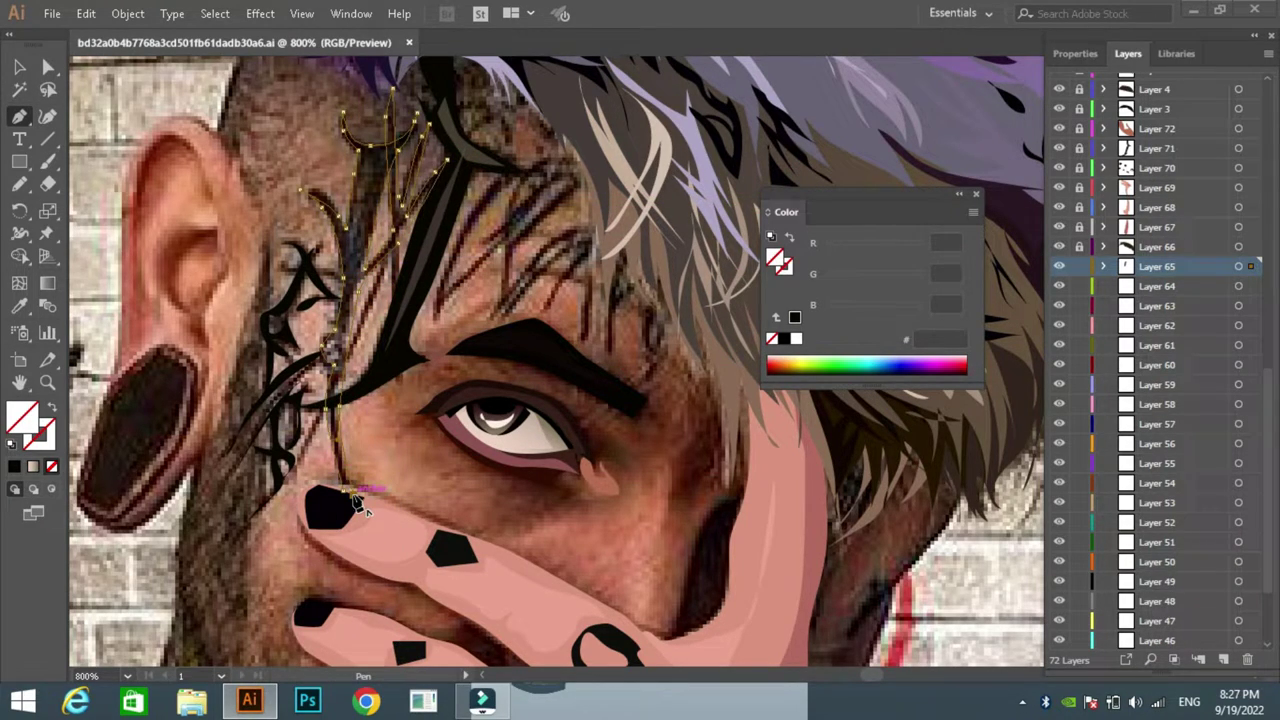
left_click(358, 497)
key("shift+x")
left_click(415, 285, "ctrl")
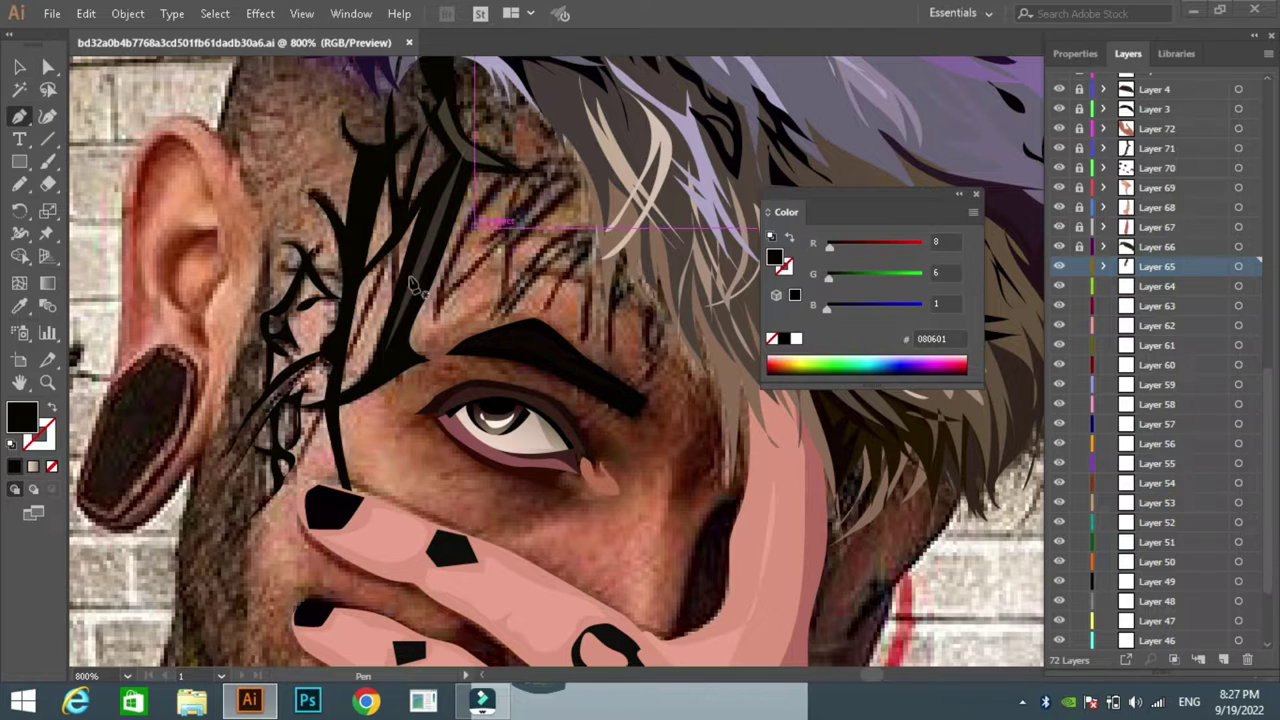
Step: Draw a closed leaf-shaped stroke on the forehead above the eyebrow
left_click(437, 315)
left_click_drag(470, 218, 520, 165)
left_click_drag(510, 226, 483, 241)
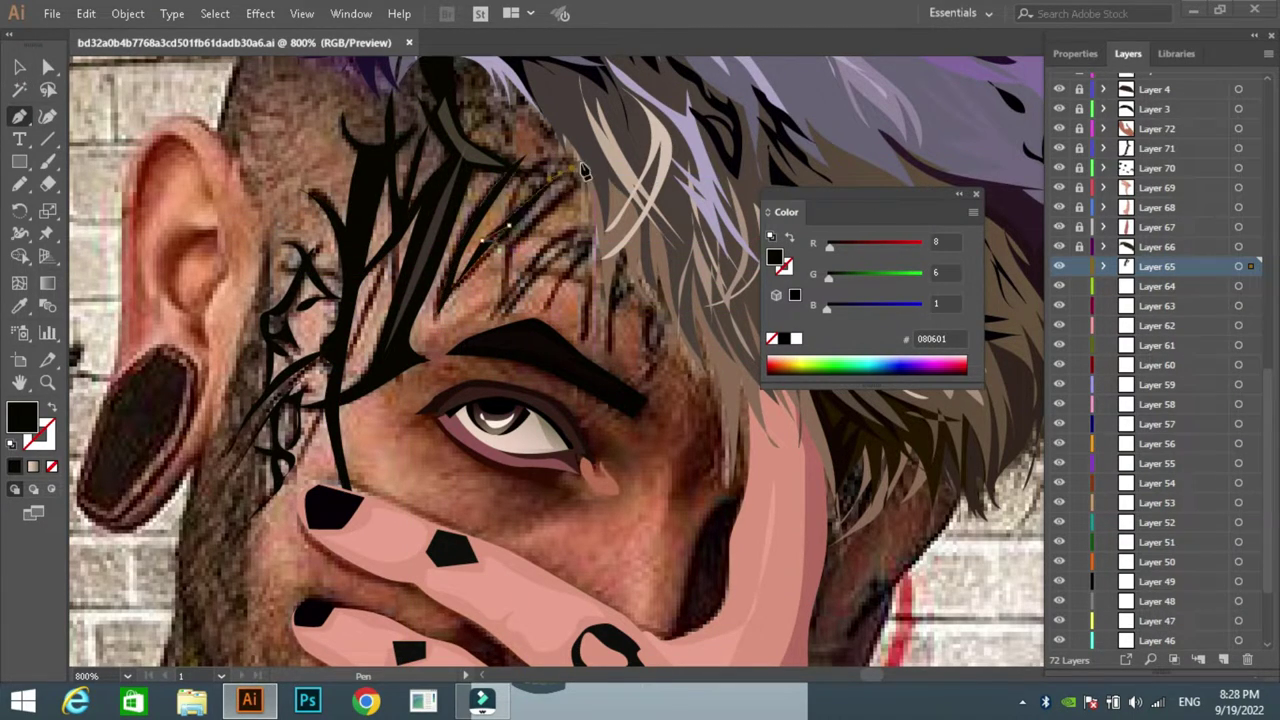
left_click_drag(583, 170, 545, 228)
left_click(512, 237)
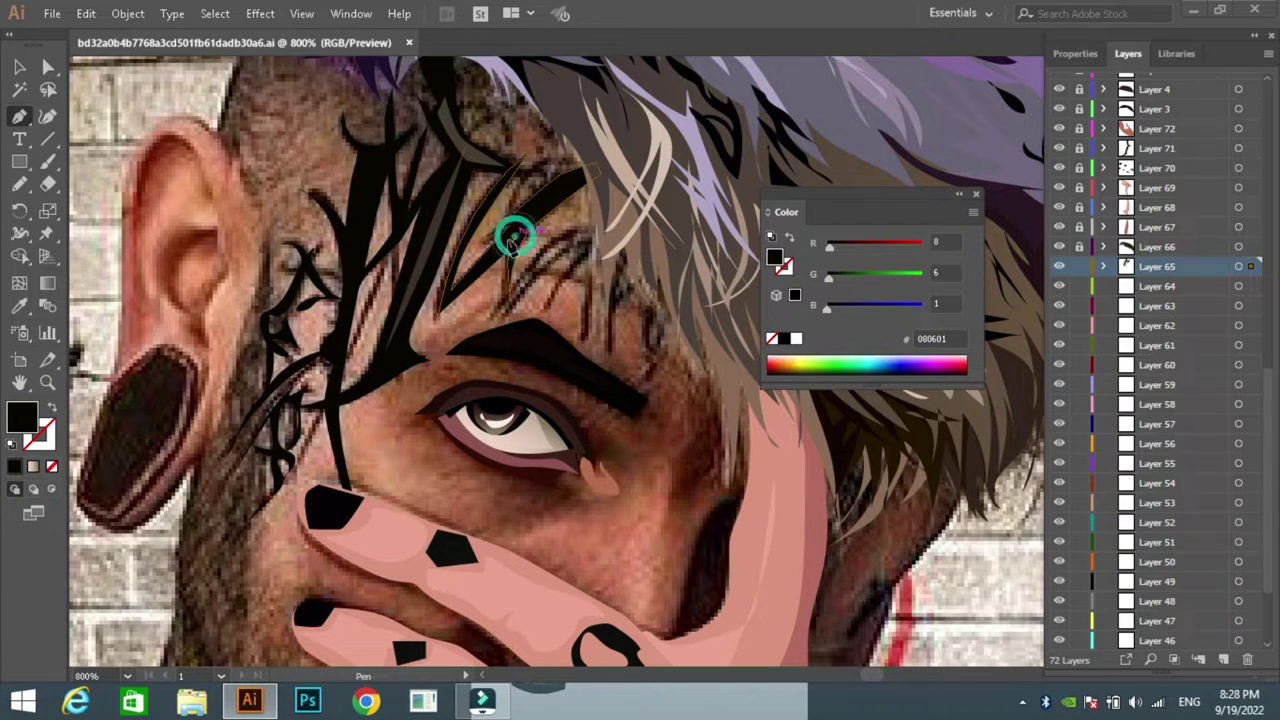
left_click(152, 160, "ctrl")
left_click(20, 182)
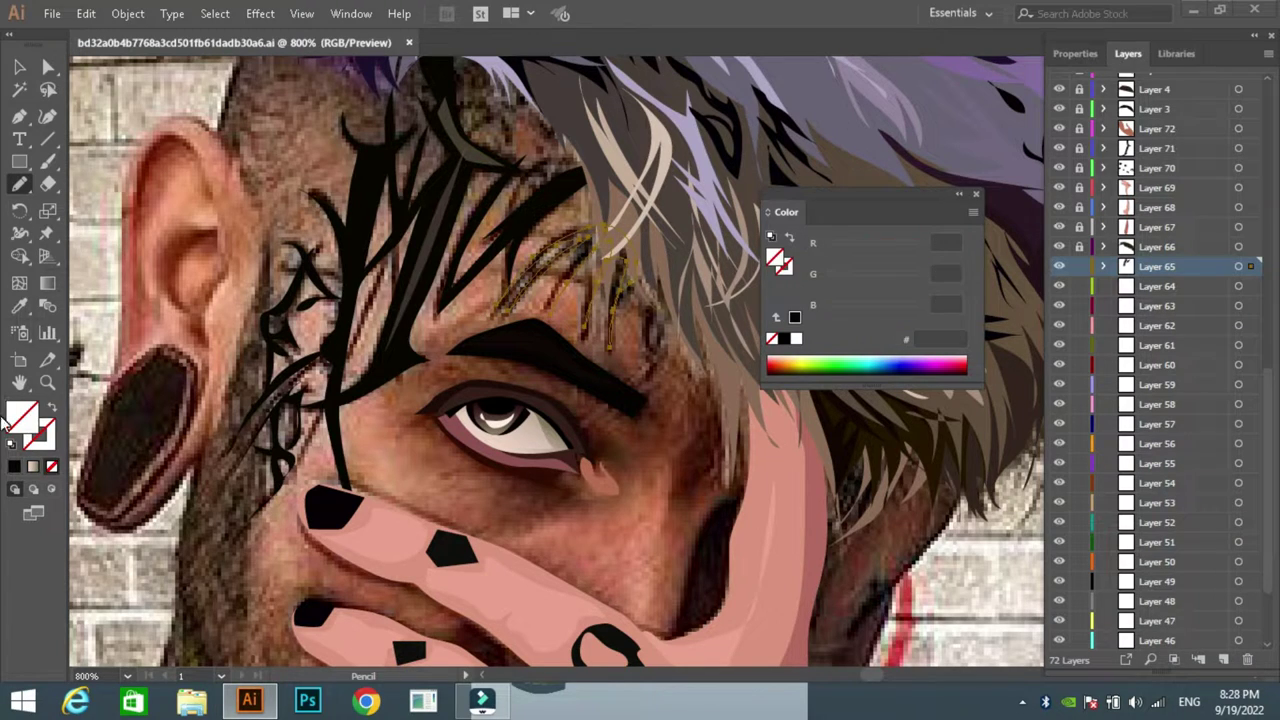
Step: Lock tattoo Layer 65 and make Layer 64 the working layer
left_click(976, 194)
left_click(1079, 266)
left_click(1157, 286)
scroll(540, 360, "down", 3)
left_click(20, 66)
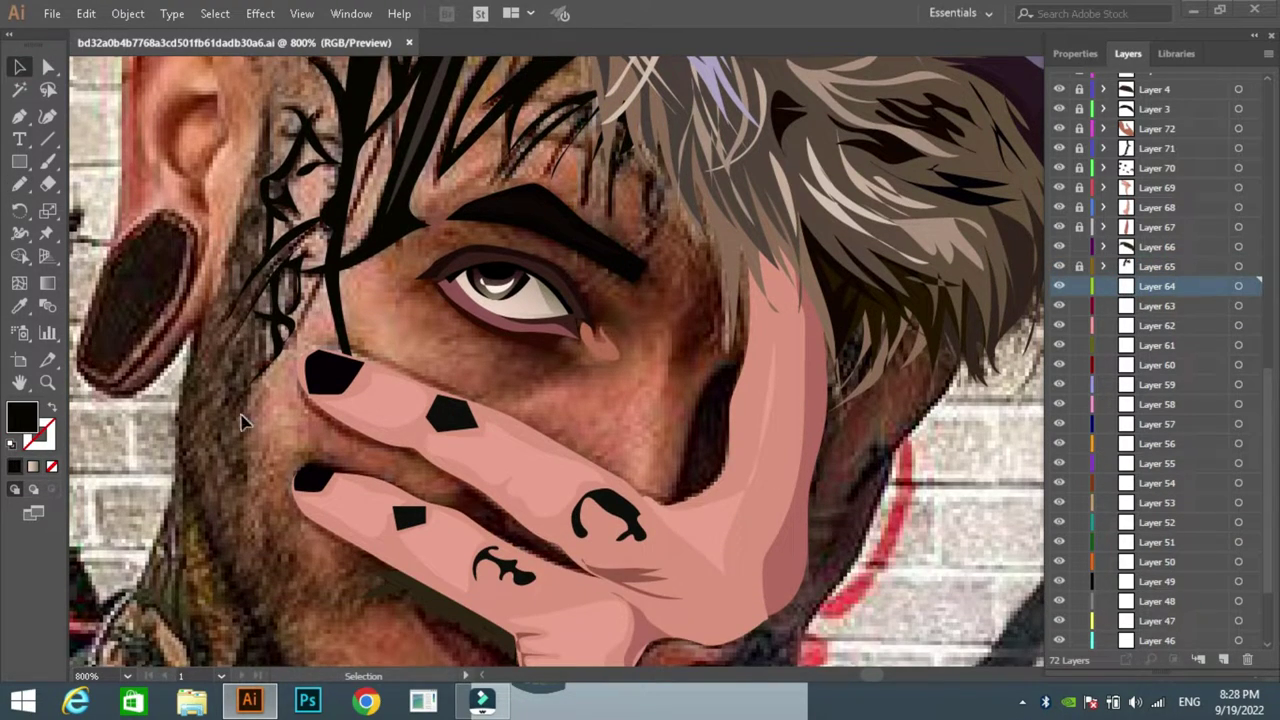
Step: Unlock Layer 65 and fill the beard shape with brown sampled by the Eyedropper
left_click(280, 477)
key("i")
left_click(657, 451)
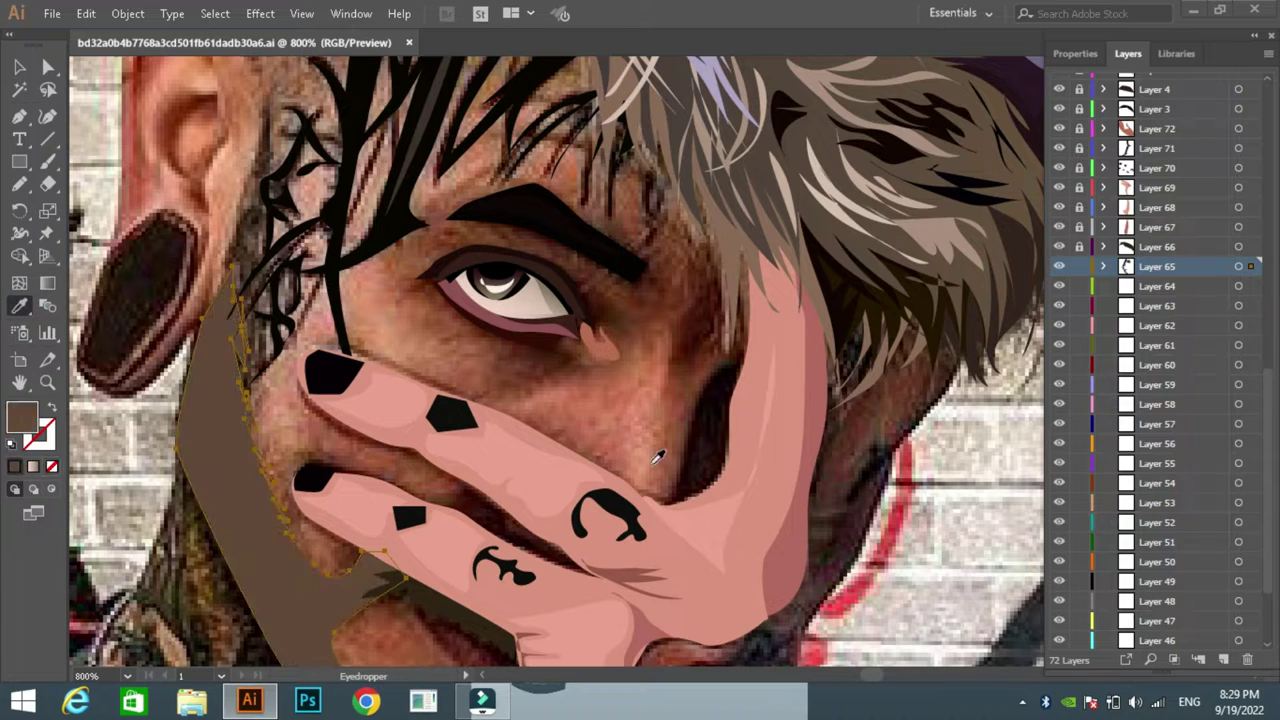
left_click(98, 454)
left_click(268, 522)
left_click(212, 406)
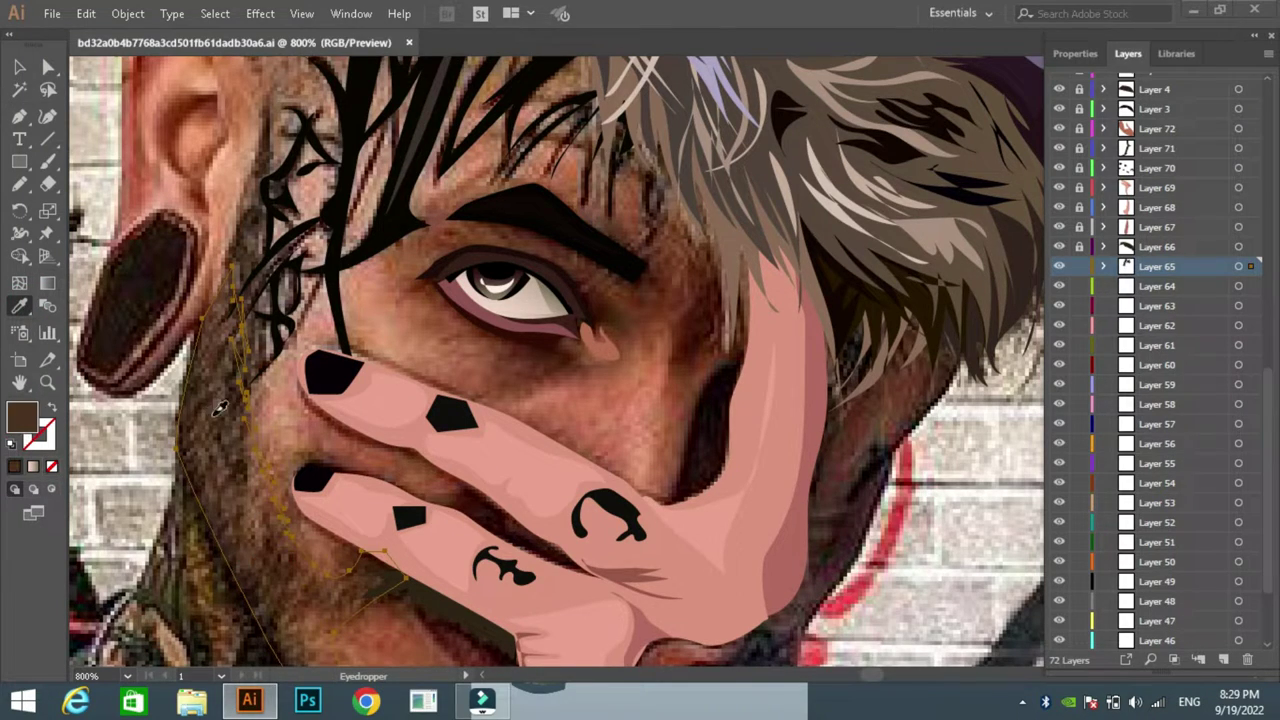
key("v")
scroll(537, 371, "down", 3)
Step: Pencil wispy beard strands down from the temple and give them a brown fill
left_click(18, 185)
left_click_drag(221, 148, 204, 212)
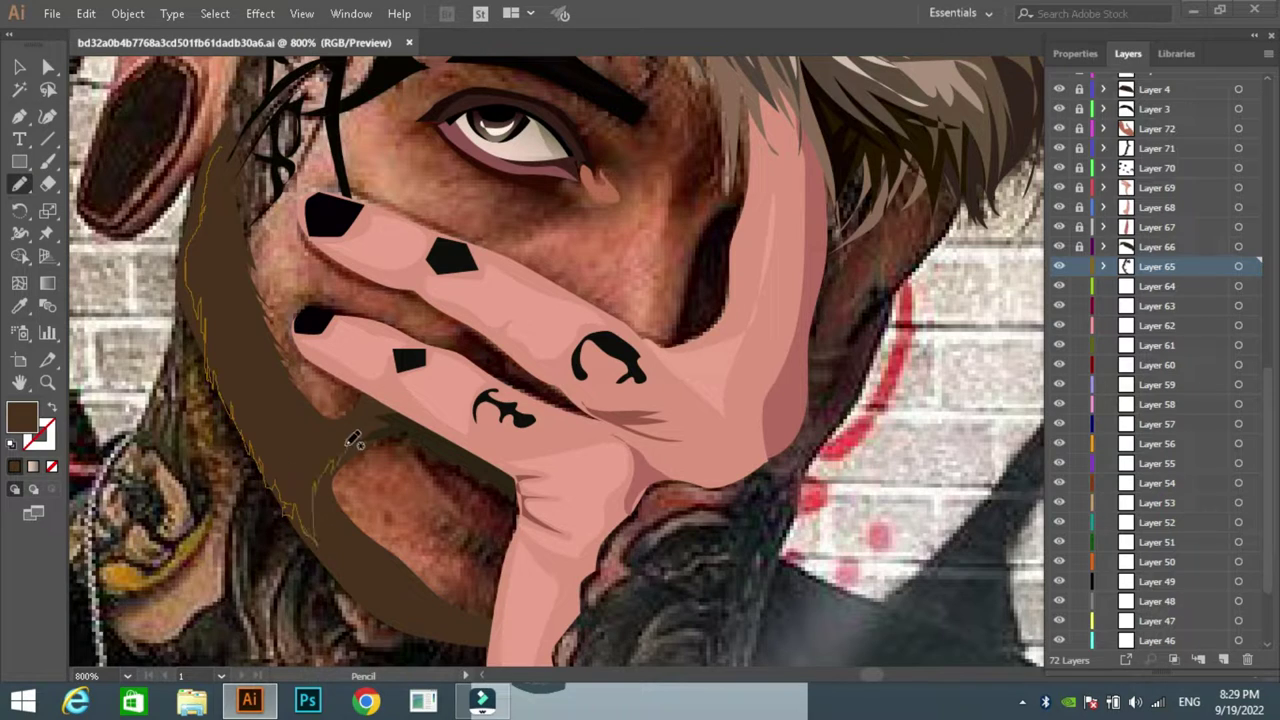
left_click_drag(229, 200, 222, 150)
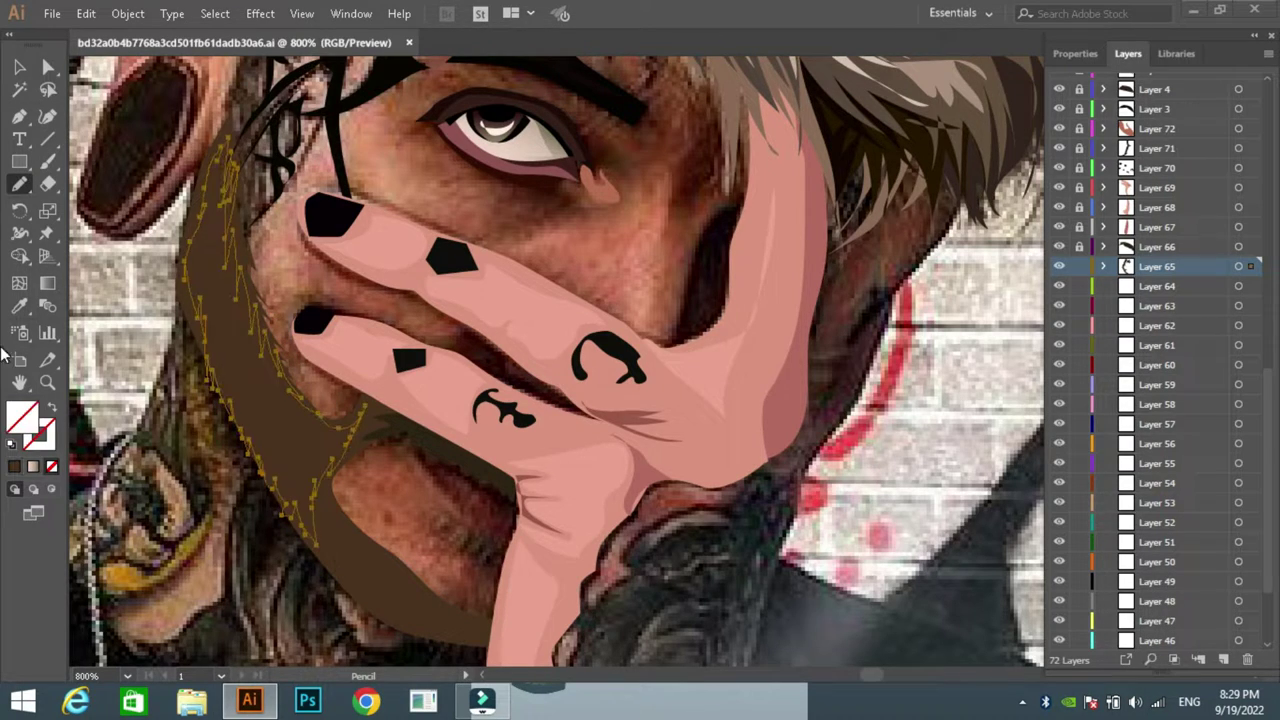
left_click(14, 466)
double_click(22, 415)
left_click(837, 229)
left_click(976, 193)
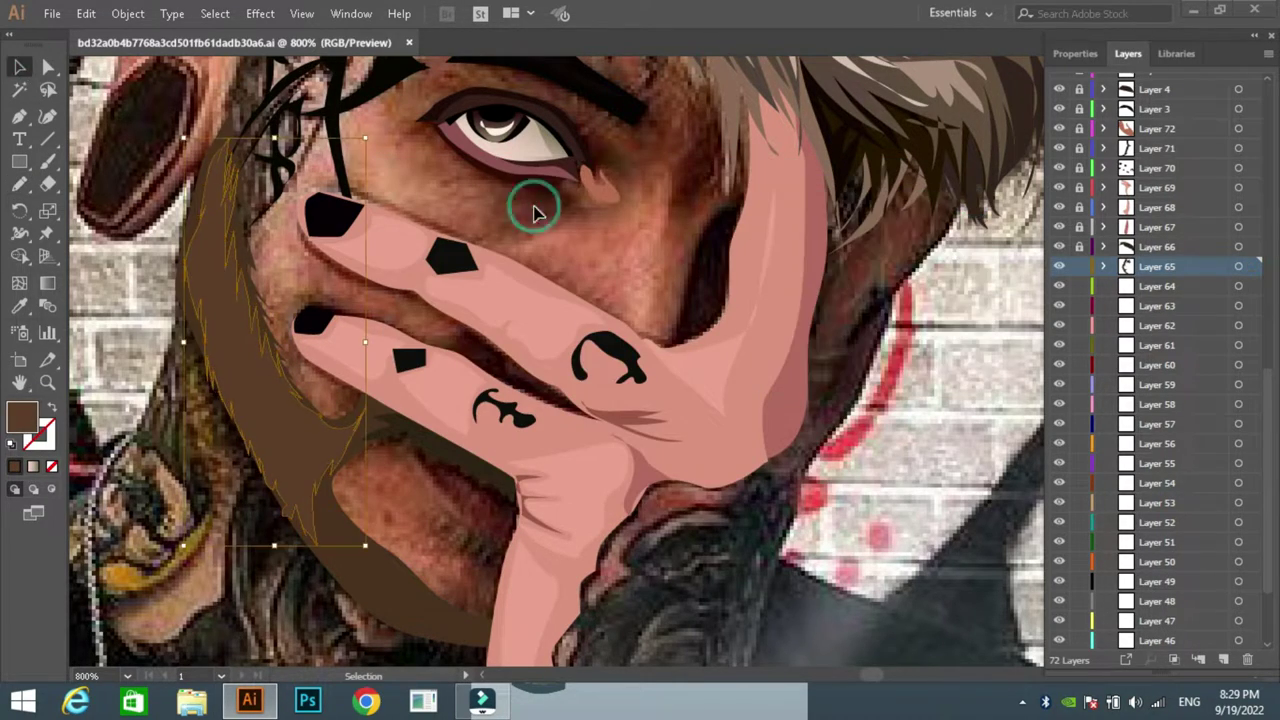
left_click(531, 206, "ctrl")
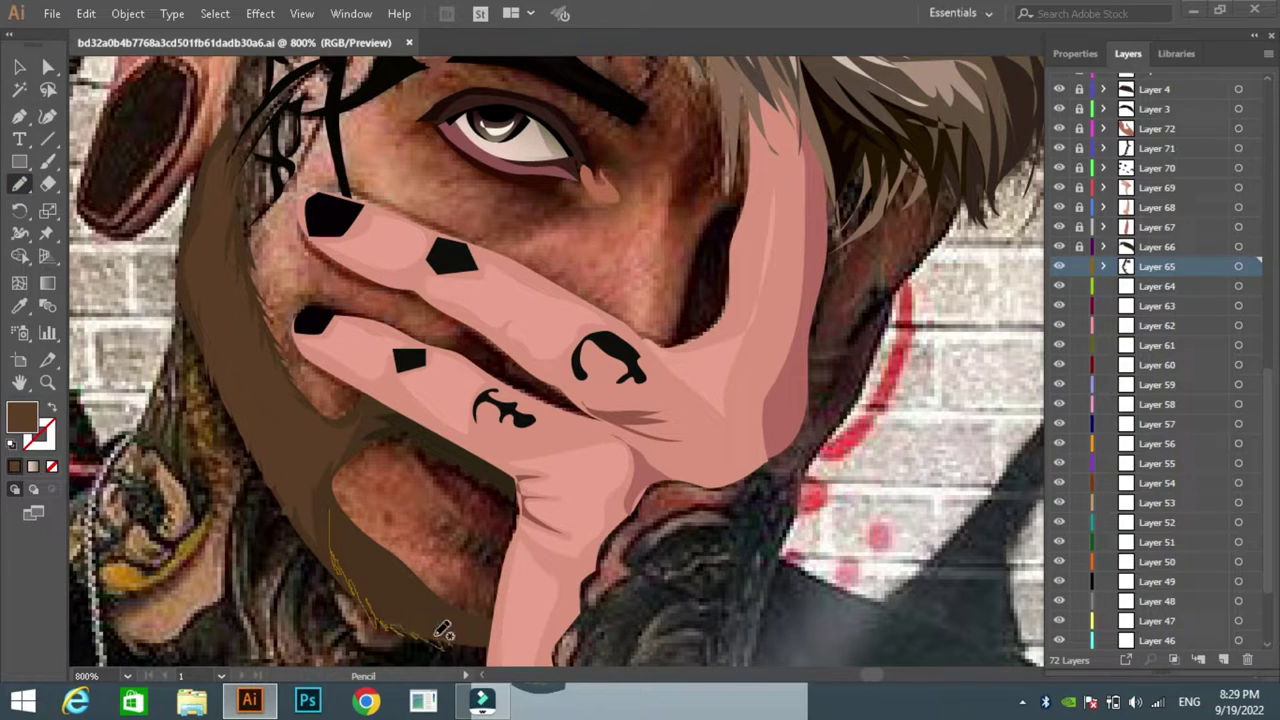
Step: Draw the lower beard edge along the jaw and fill it with the beard brown
left_click_drag(491, 654, 484, 645)
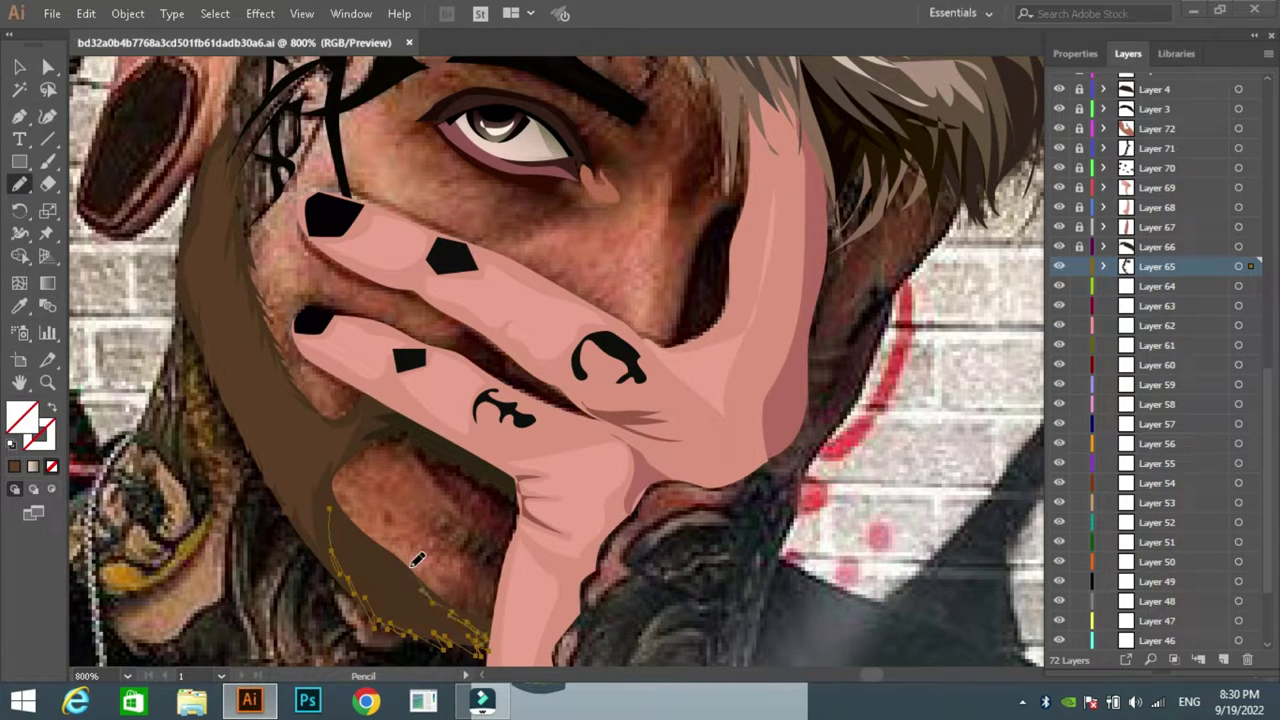
key("i")
left_click(286, 400)
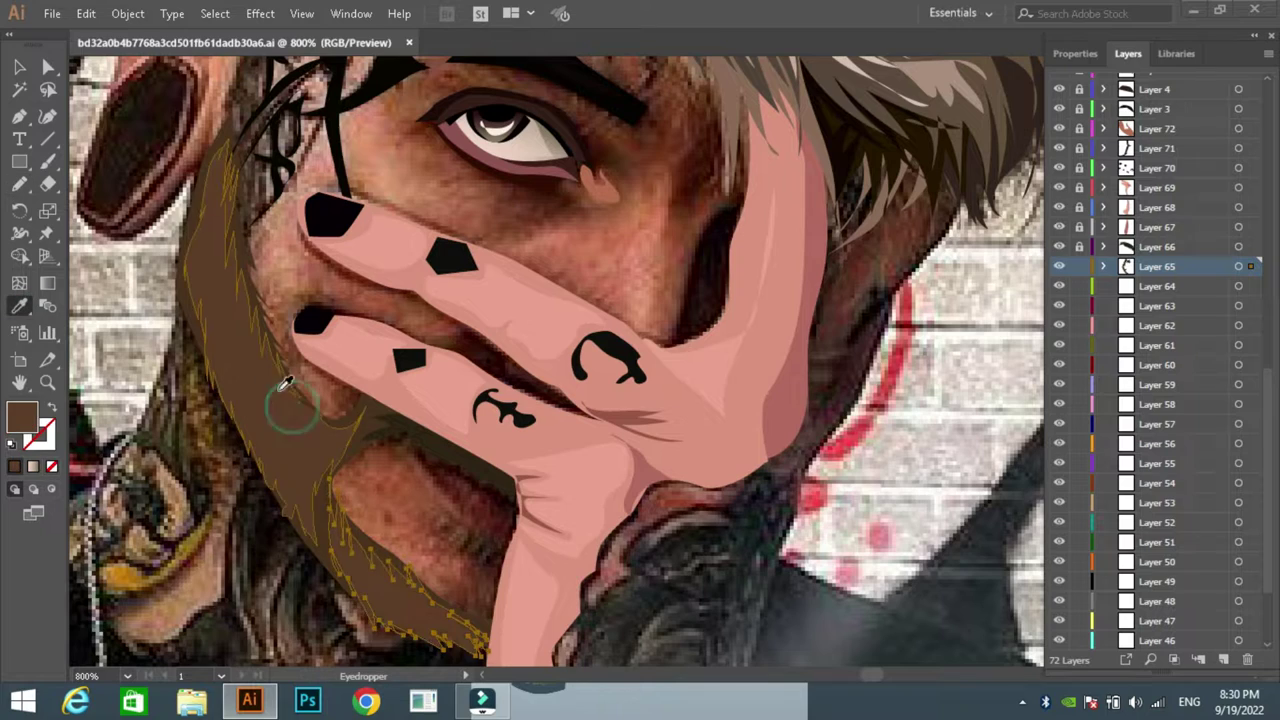
key("v")
left_click(425, 222)
left_click(19, 184)
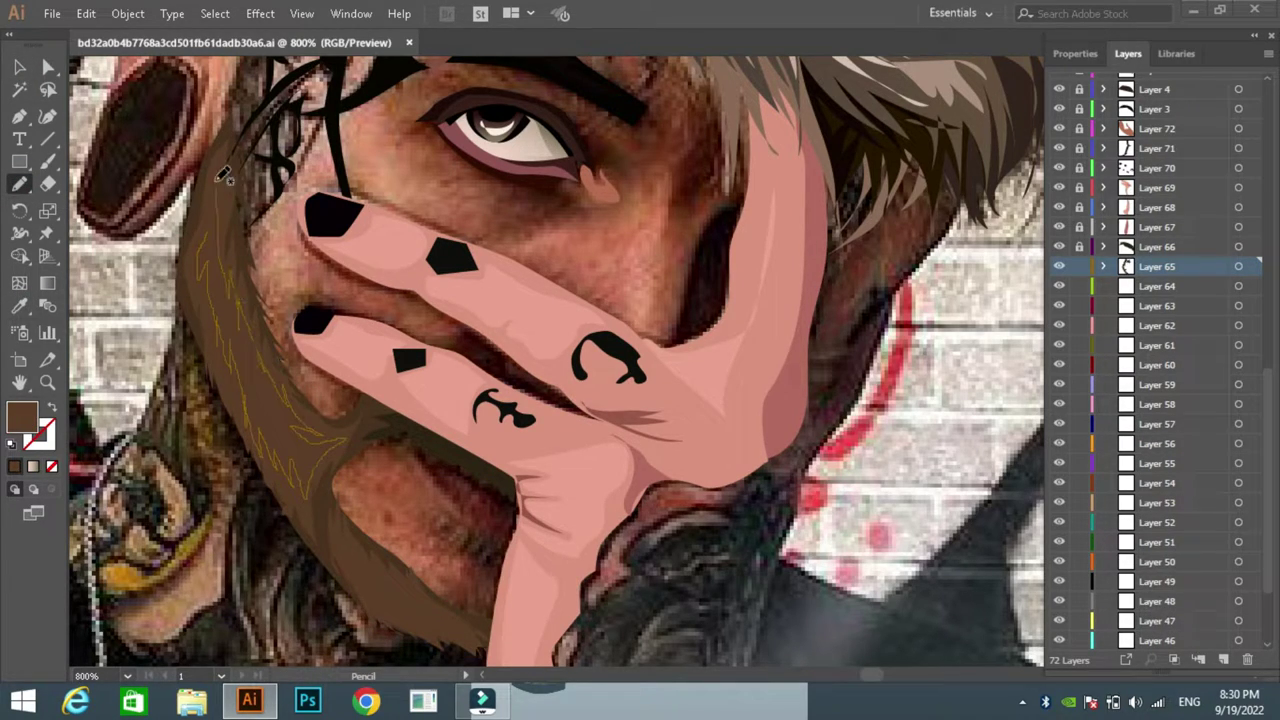
left_click(22, 415)
double_click(22, 415)
left_click(837, 229)
Step: Adjust the beard's fill to brown #634836 in the colour picker
key("v")
left_click(460, 172)
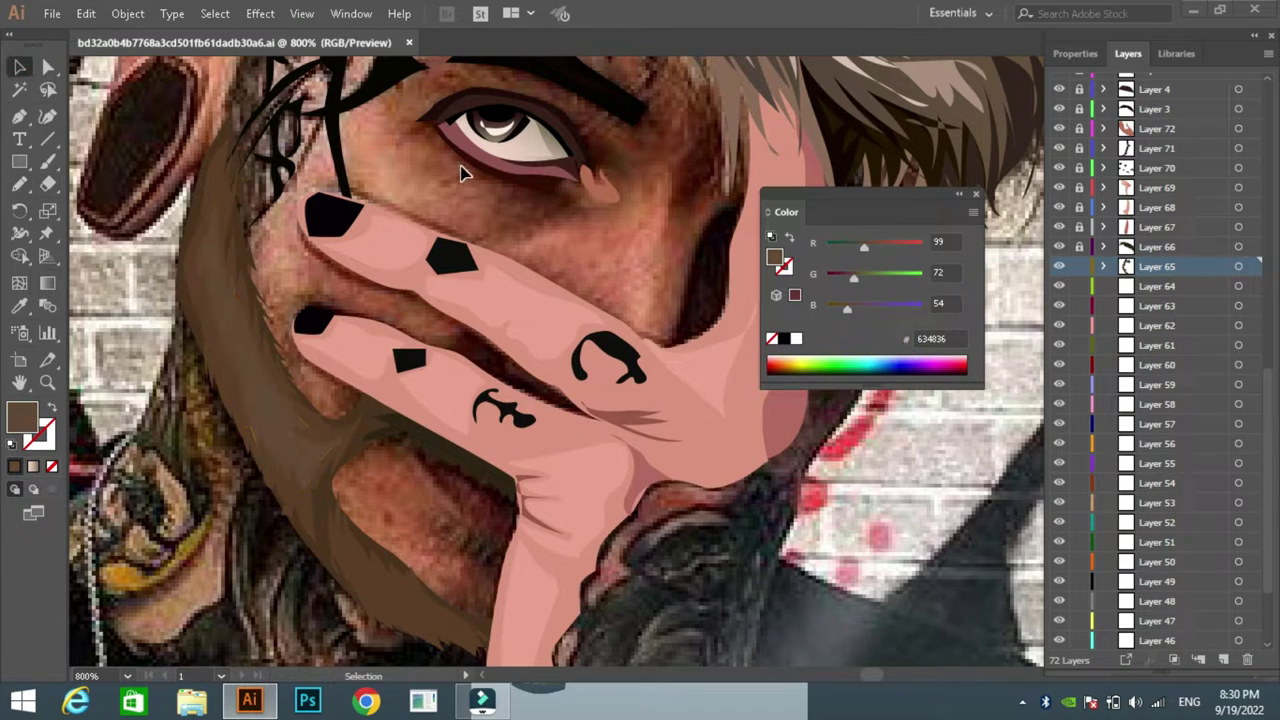
double_click(22, 415)
left_click(508, 360)
left_click(837, 229)
left_click(976, 193)
left_click(19, 184)
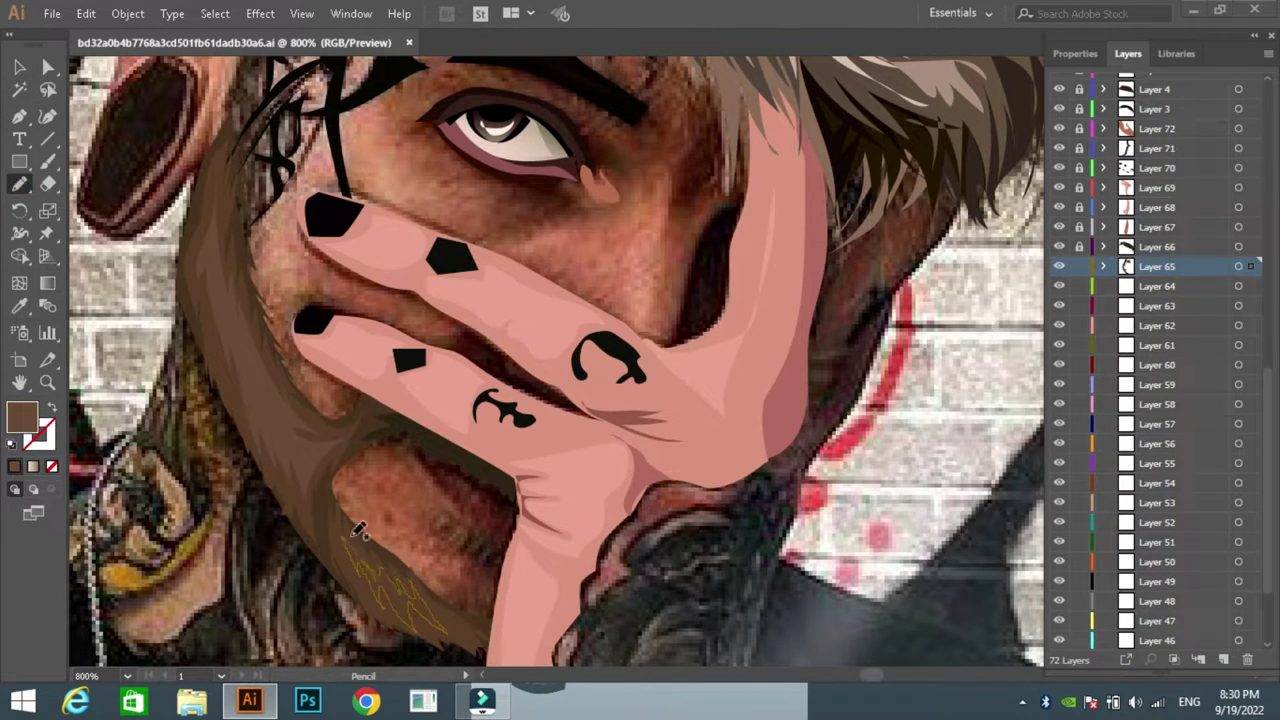
left_click(22, 415)
left_click(976, 193)
Step: Lock the beard layer and draw the sideburn from the temple toward the cheek
left_click(1079, 266)
left_click(1157, 286)
scroll(303, 150, "up", 3)
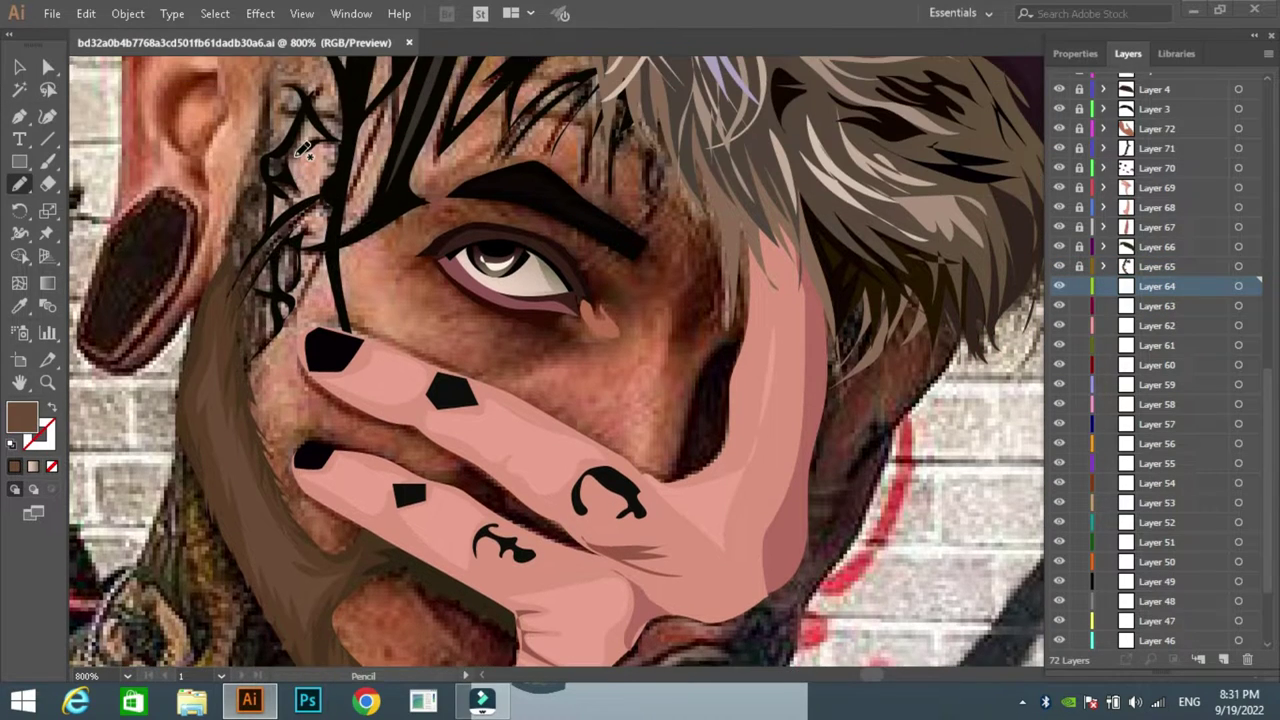
left_click_drag(265, 83, 266, 200)
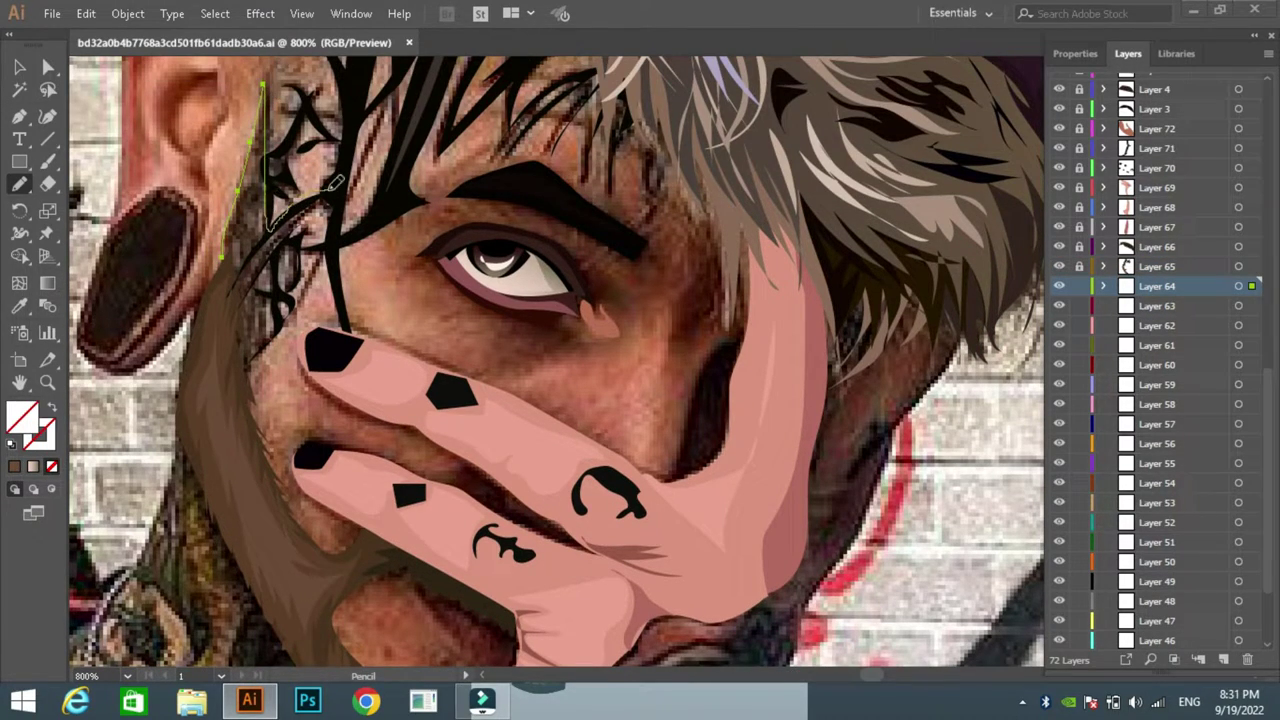
left_click_drag(318, 248, 229, 373)
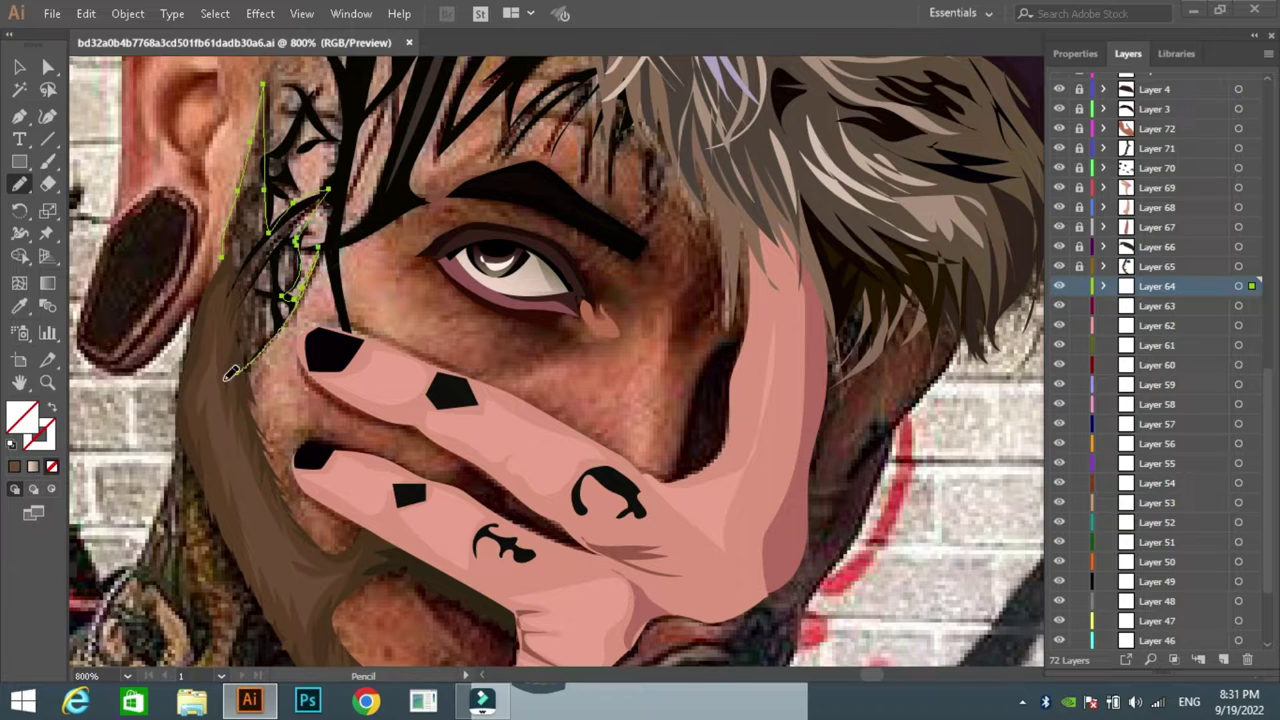
key("ctrl+shift+a")
Step: Lock the sideburn layer and draw a dark-filled finger shadow shape with the Pen tool
left_click(1079, 286)
left_click(1157, 305)
scroll(500, 400, "down", 6)
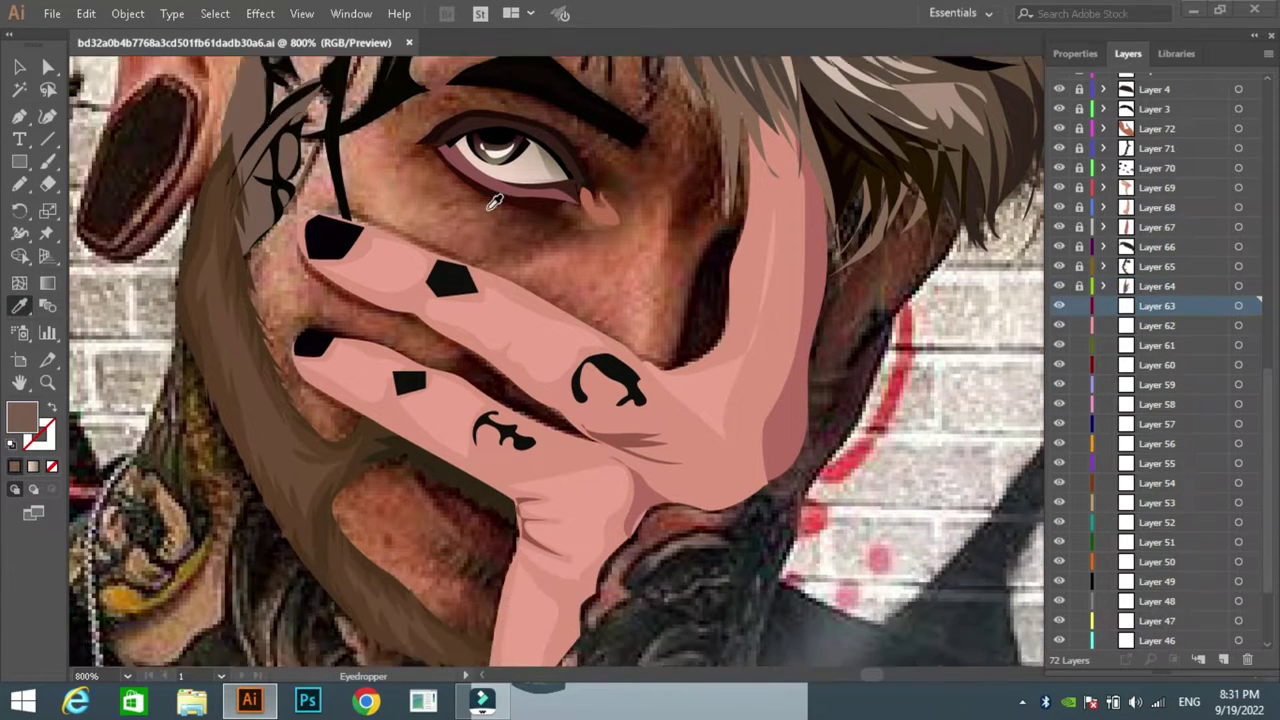
left_click(20, 115)
left_click(523, 350)
left_click(441, 305)
left_click(406, 270)
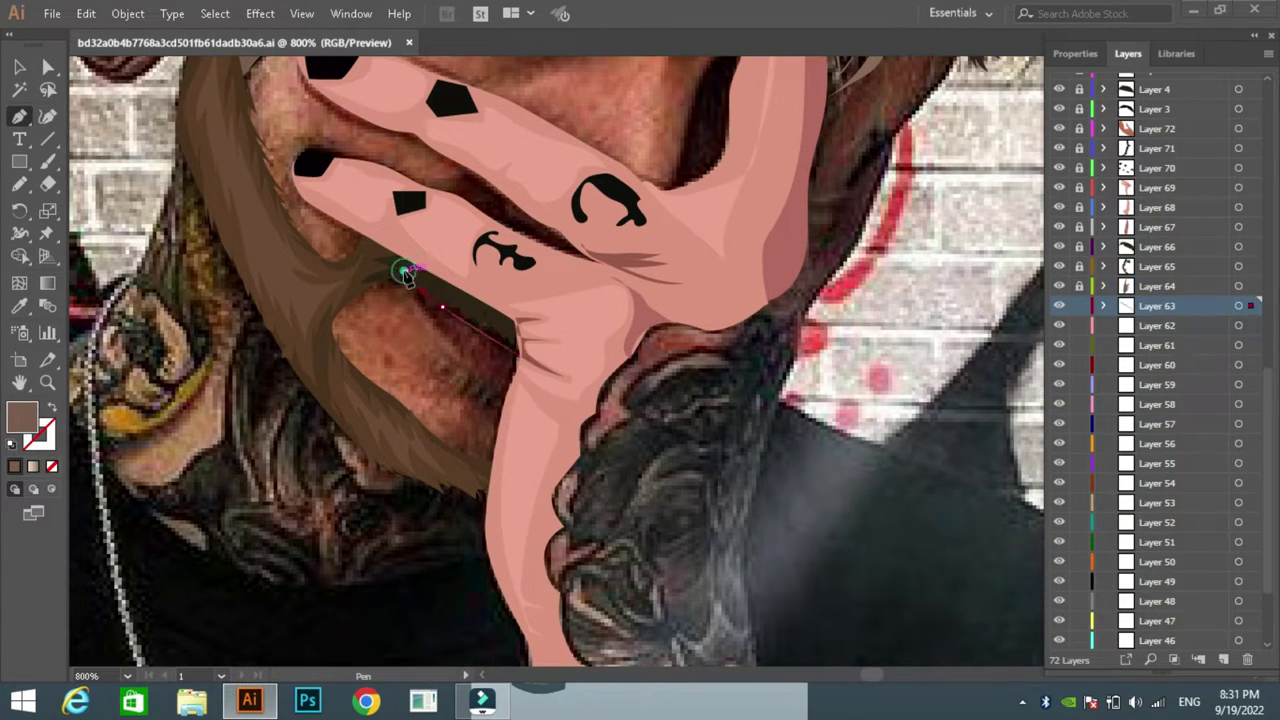
left_click(529, 316)
left_click(521, 355)
left_click(52, 466)
key("i")
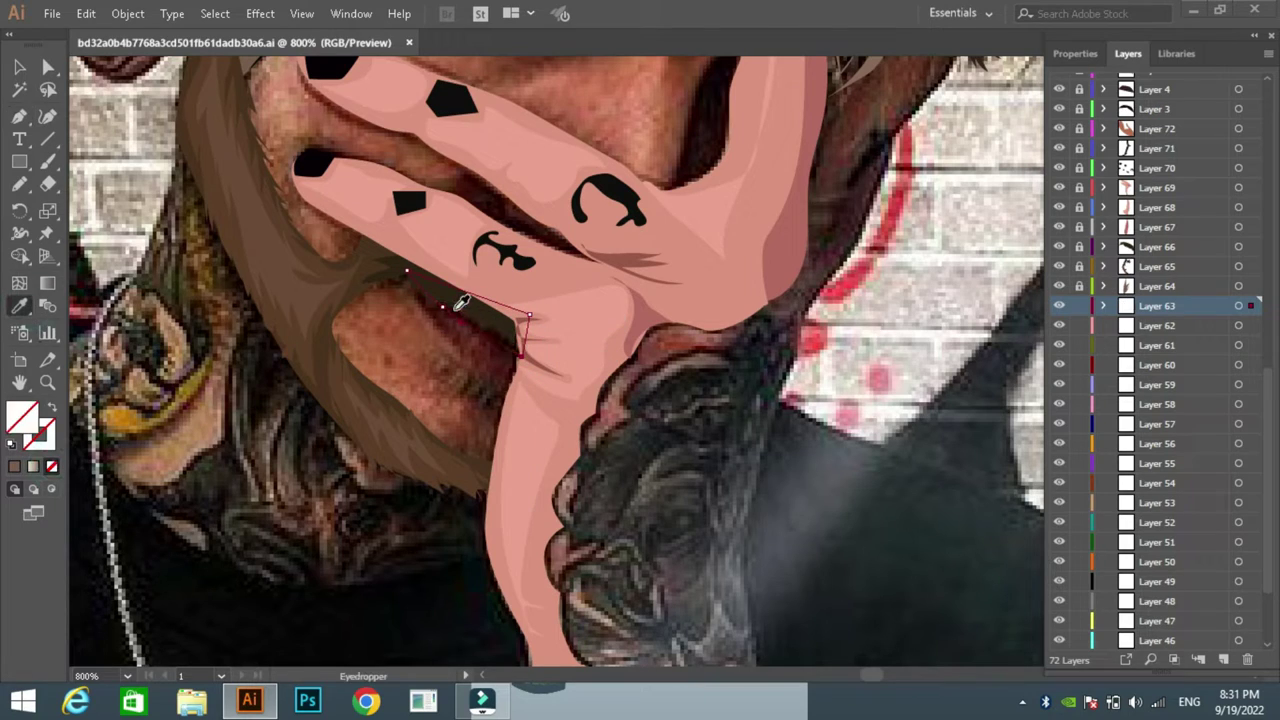
left_click(465, 315)
Step: On the next layer, draw the mouth shape with the Pen and fill it reddish-brown
left_click(1079, 305)
left_click(1157, 325)
key("p")
left_click(406, 270)
left_click(437, 326)
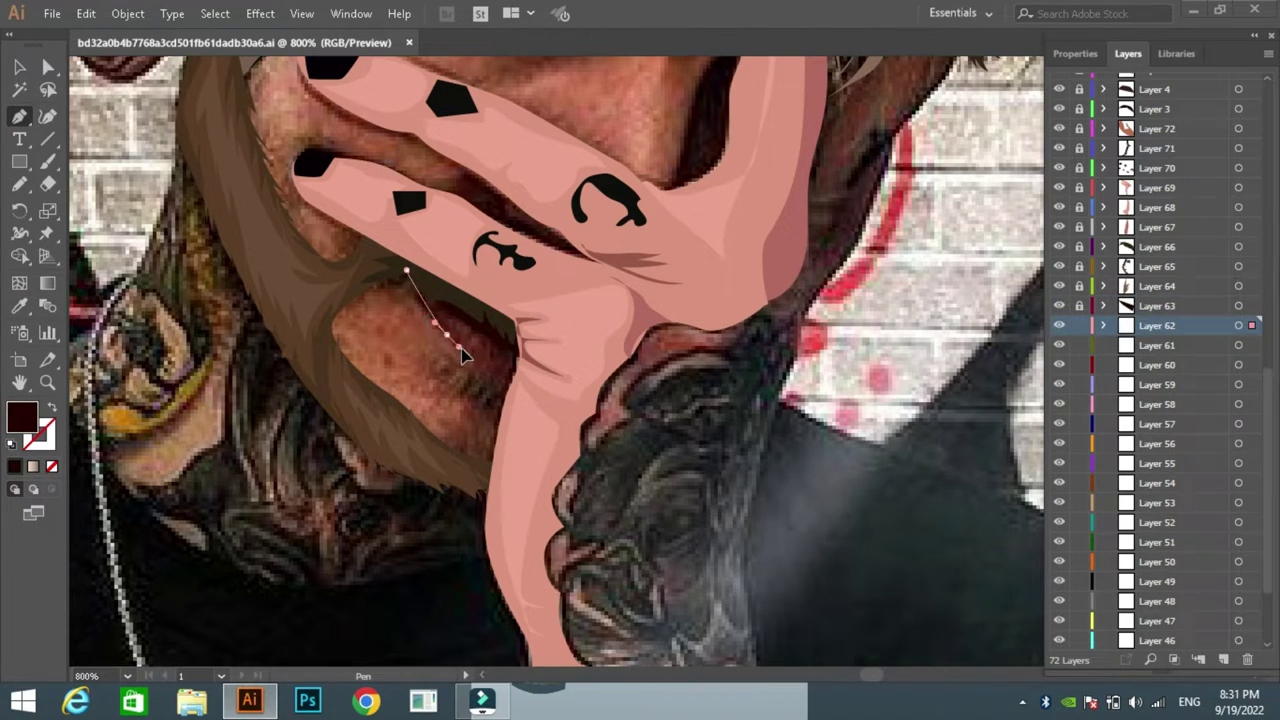
left_click(519, 382)
left_click(516, 327)
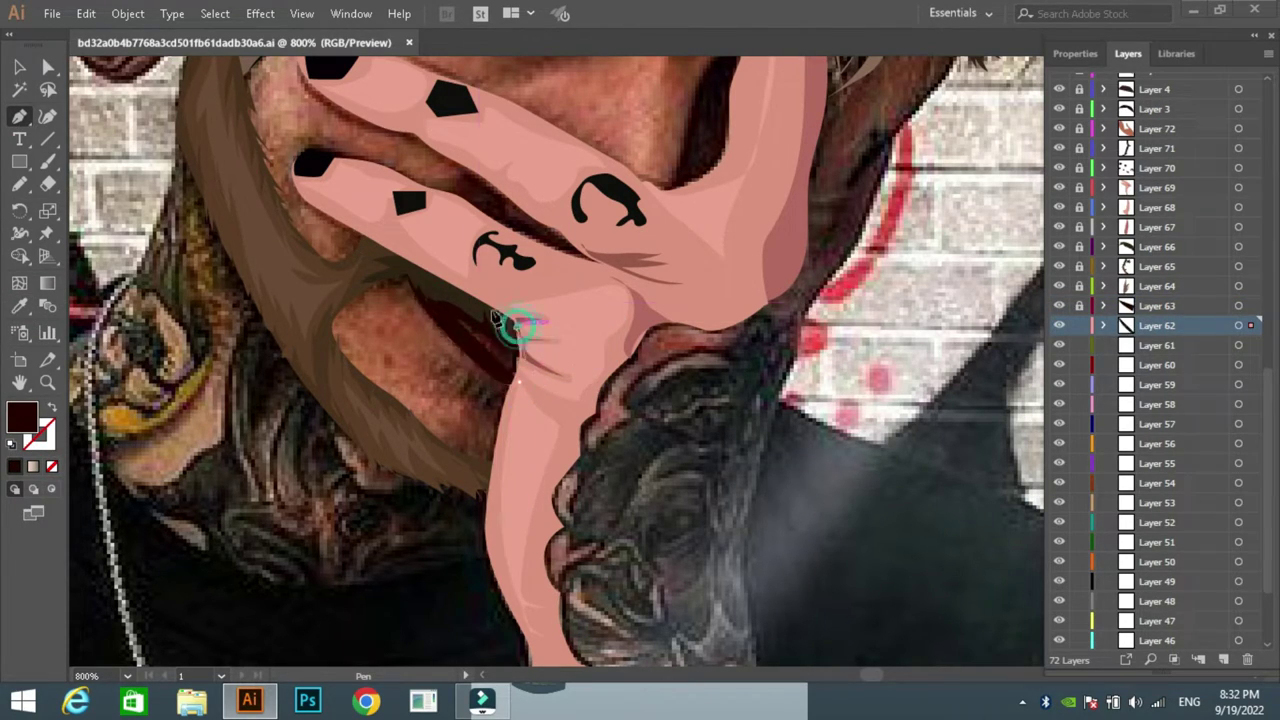
left_click(406, 270)
left_click(52, 466)
key("i")
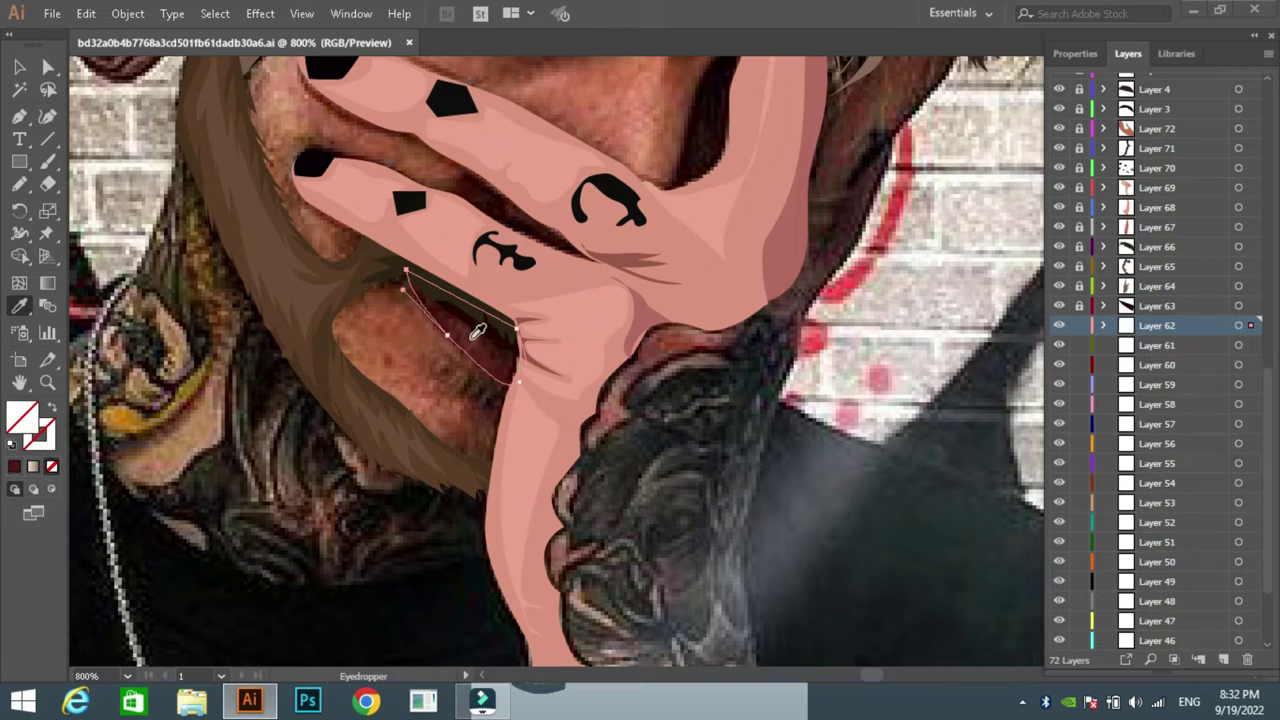
left_click(605, 317)
key("v")
Step: Draw a lip shape at the finger corner on a new layer and set its colour
left_click(1079, 325)
left_click(1157, 345)
key("p")
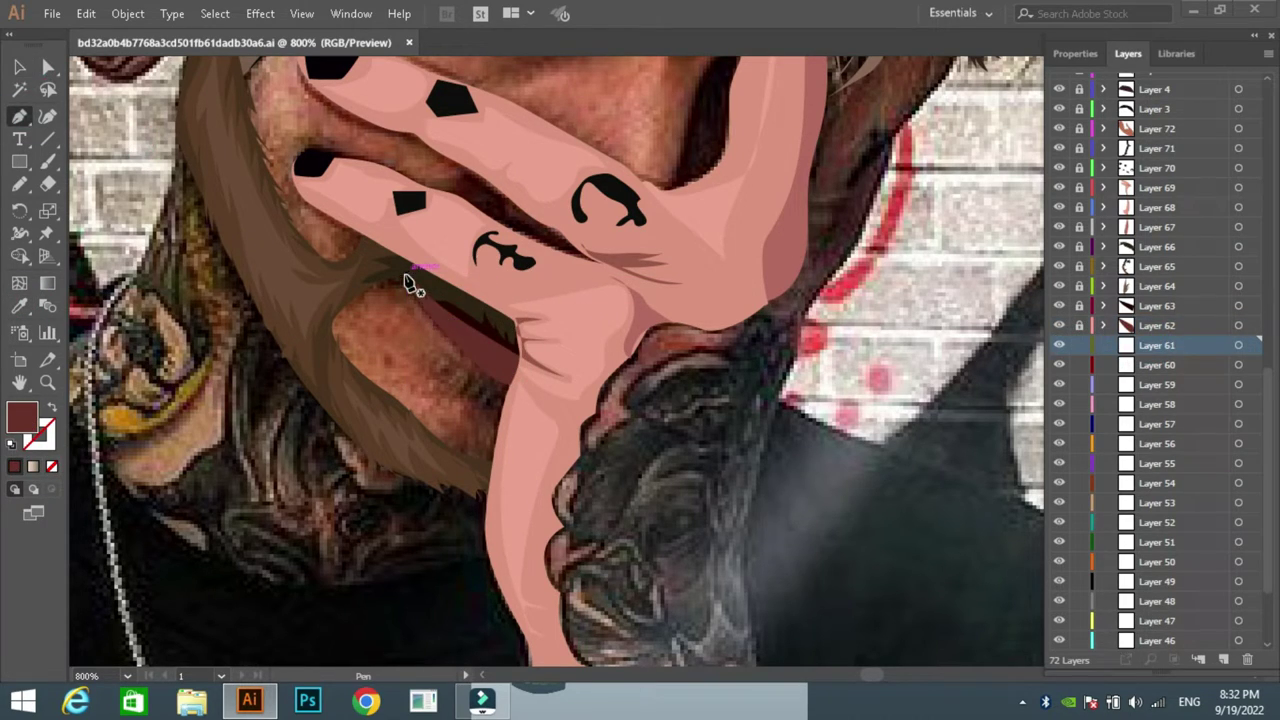
left_click(454, 362)
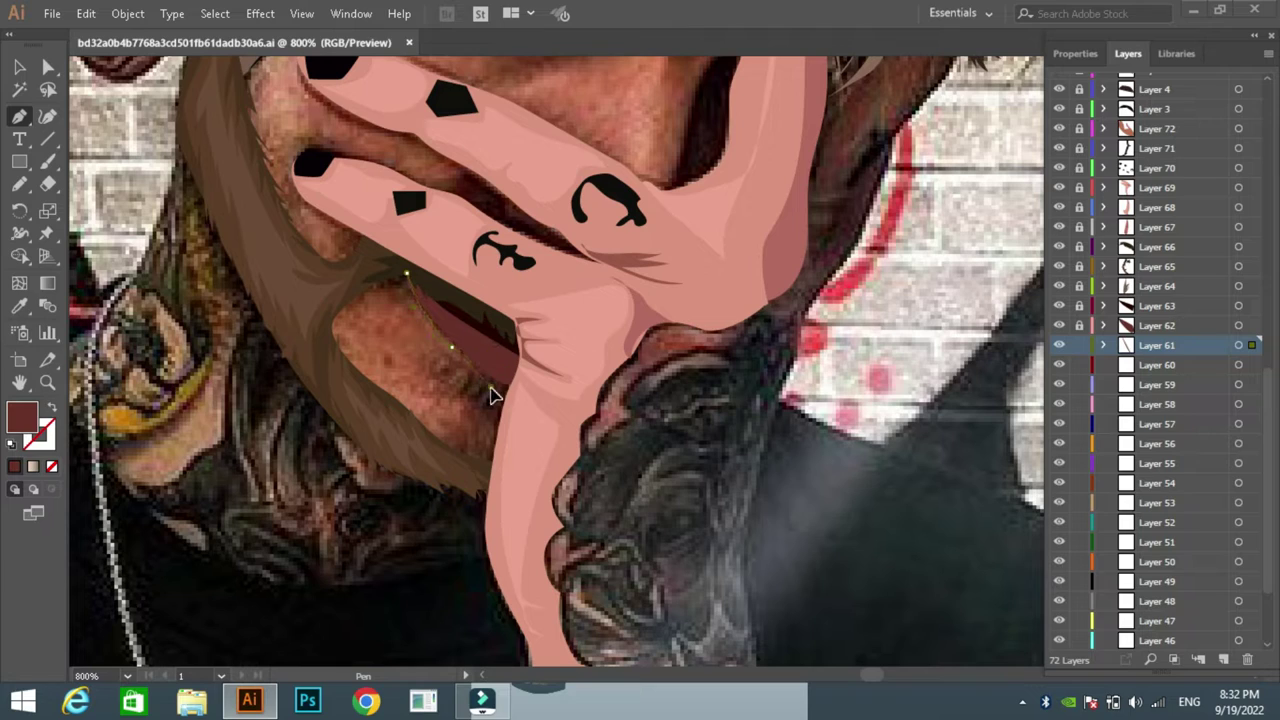
left_click(514, 393)
double_click(22, 415)
left_click(834, 229)
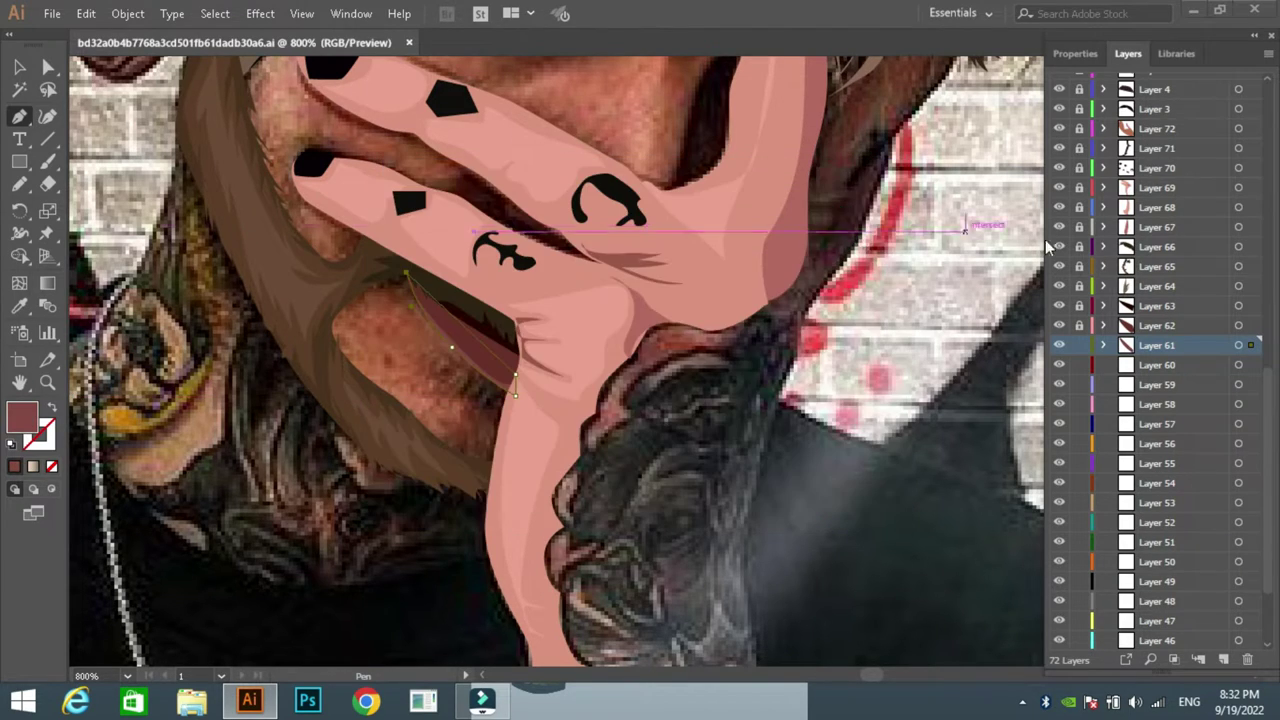
Step: Sketch a beard patch below the lip, fill it beard brown, and lock its layer
left_click(1079, 345)
left_click(1157, 364)
key("n")
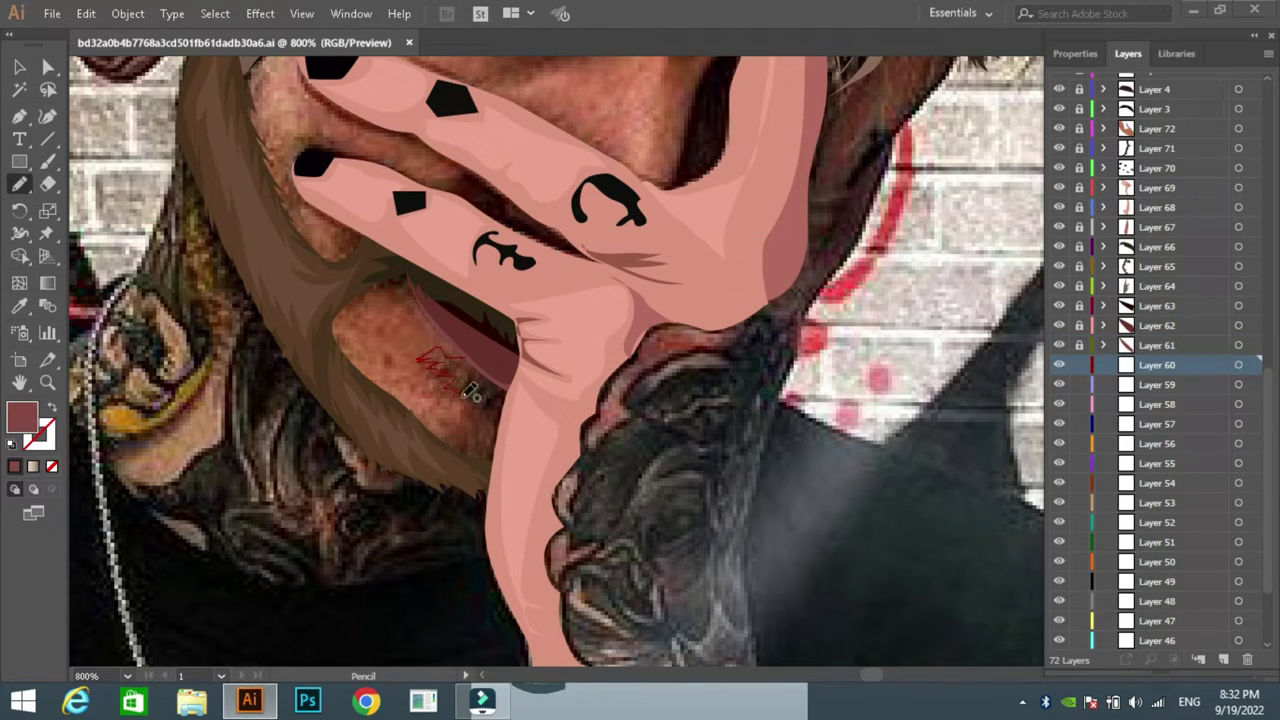
left_click_drag(500, 405, 498, 403)
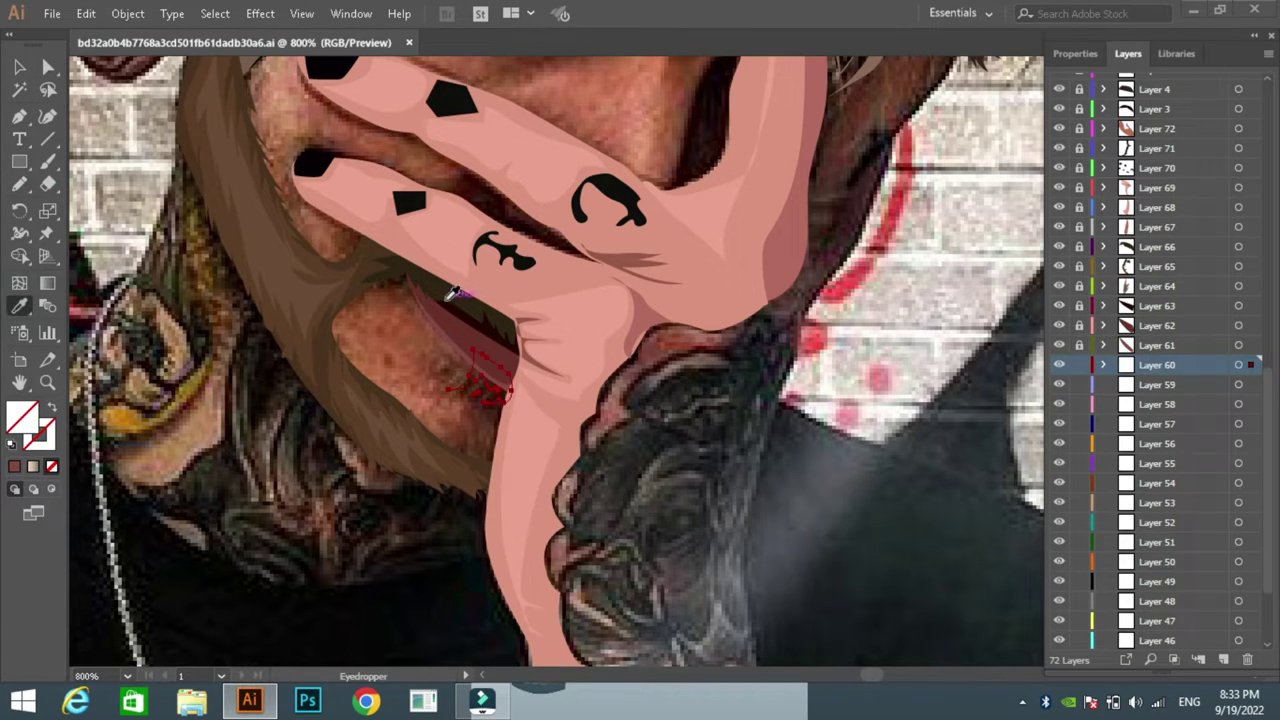
double_click(22, 415)
left_click(834, 229)
left_click(457, 366, "ctrl")
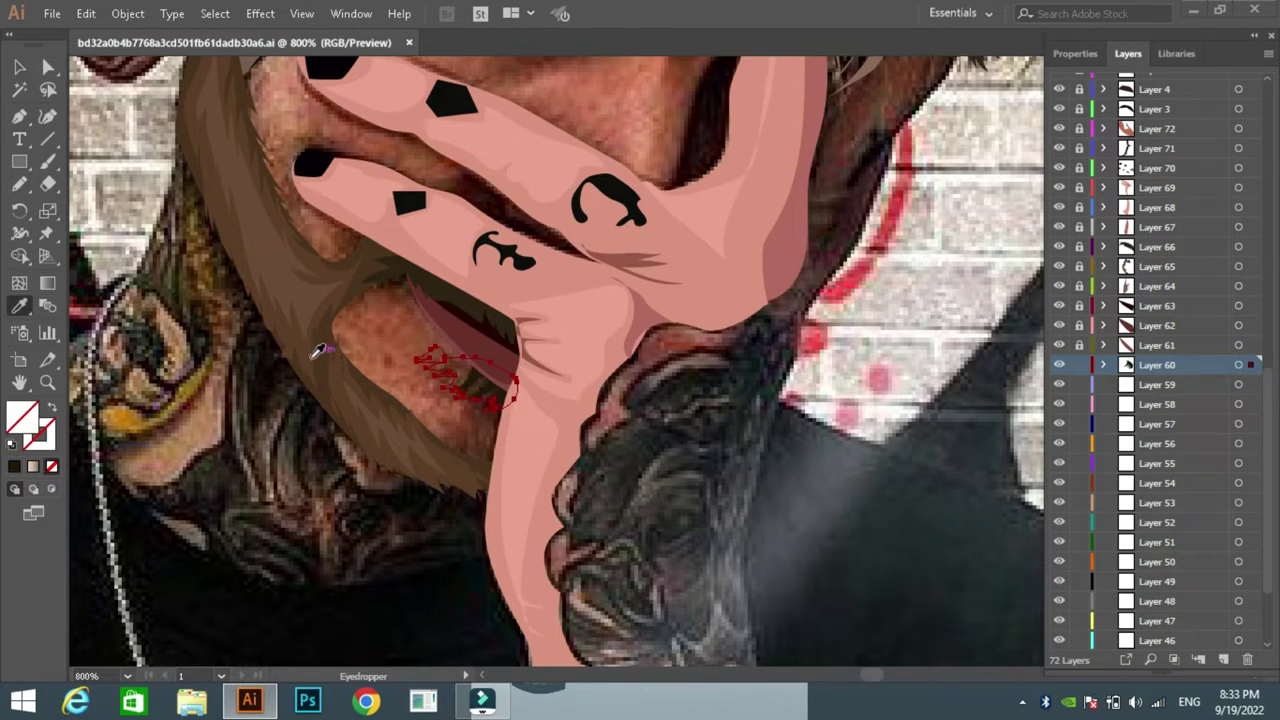
left_click(318, 350)
left_click(834, 294, "ctrl")
key("n")
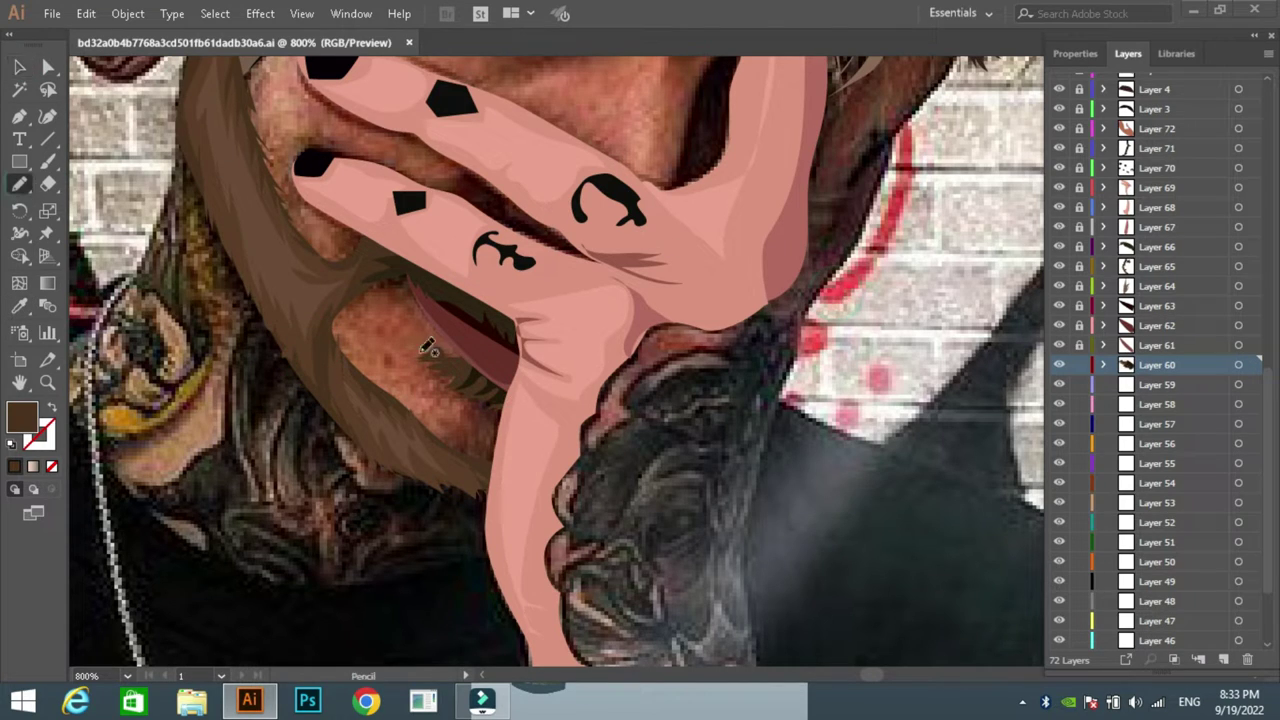
key("v")
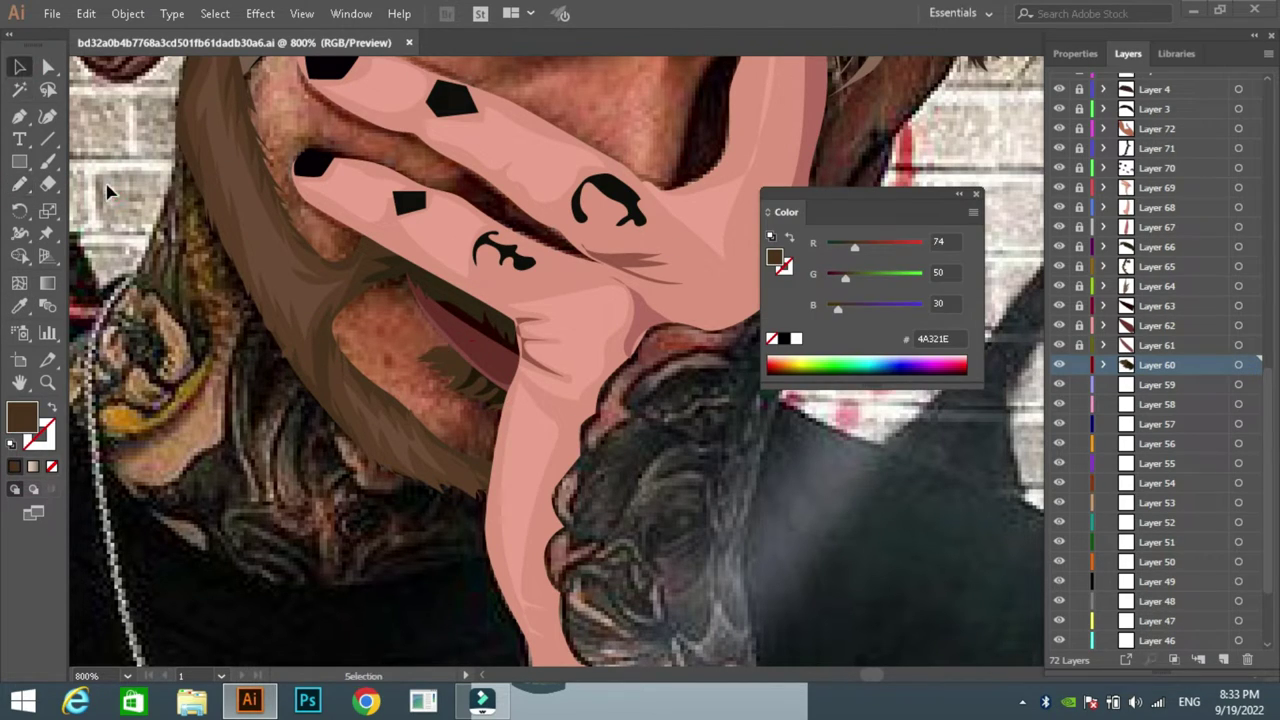
left_click(1079, 364)
Step: Outline the index-finger shadow and fill it with a sampled dark red
scroll(685, 308, "up", 2)
scroll(685, 308, "up", 2)
key("n")
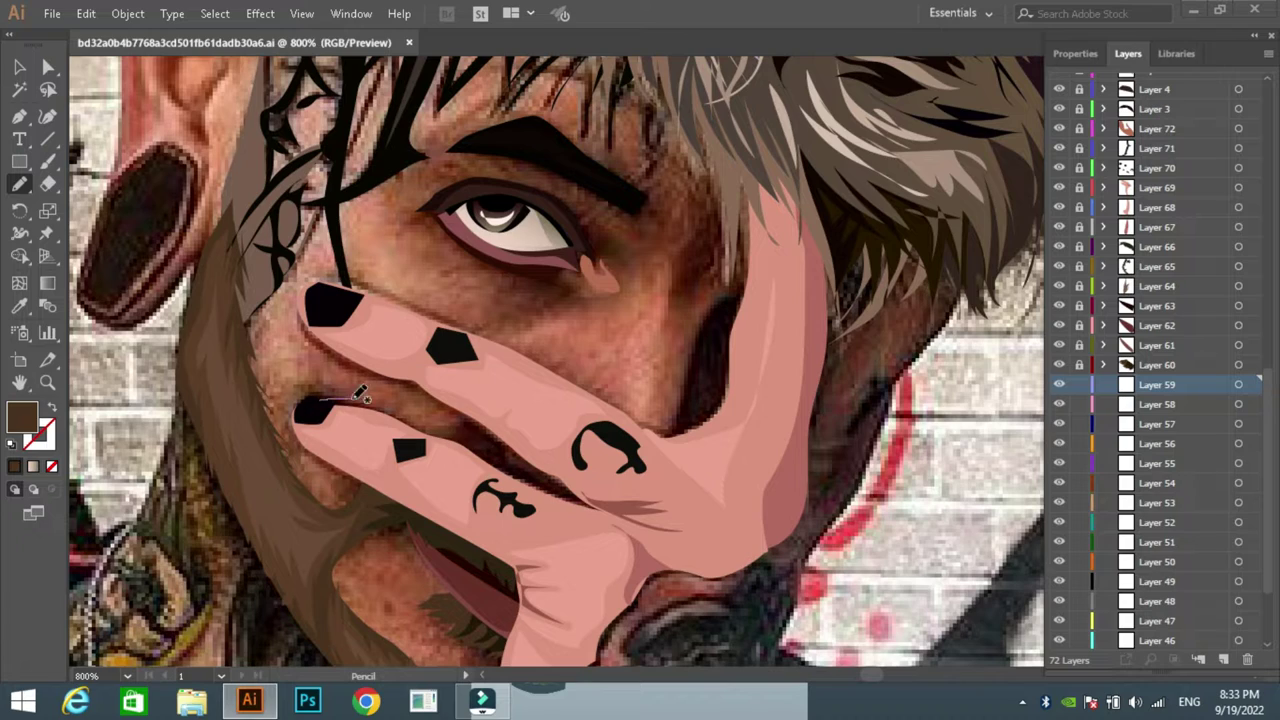
left_click_drag(316, 322, 303, 308)
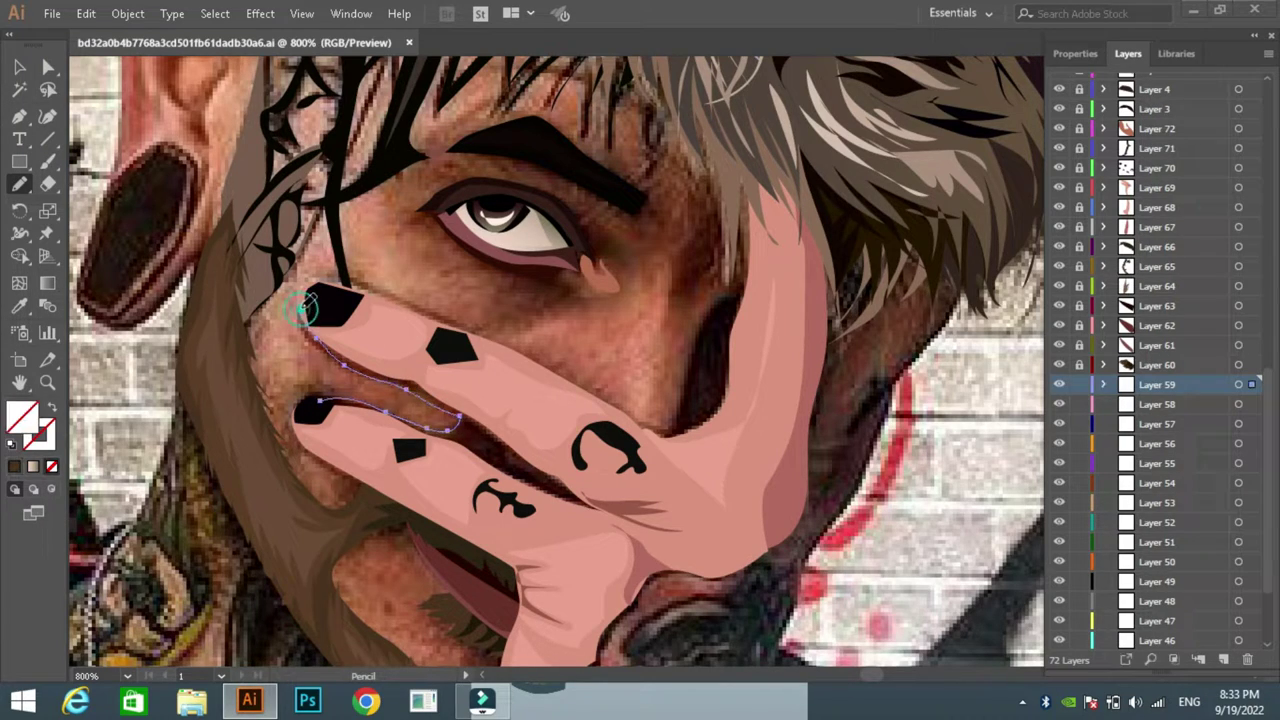
key("i")
left_click(408, 392)
key("ctrl+z")
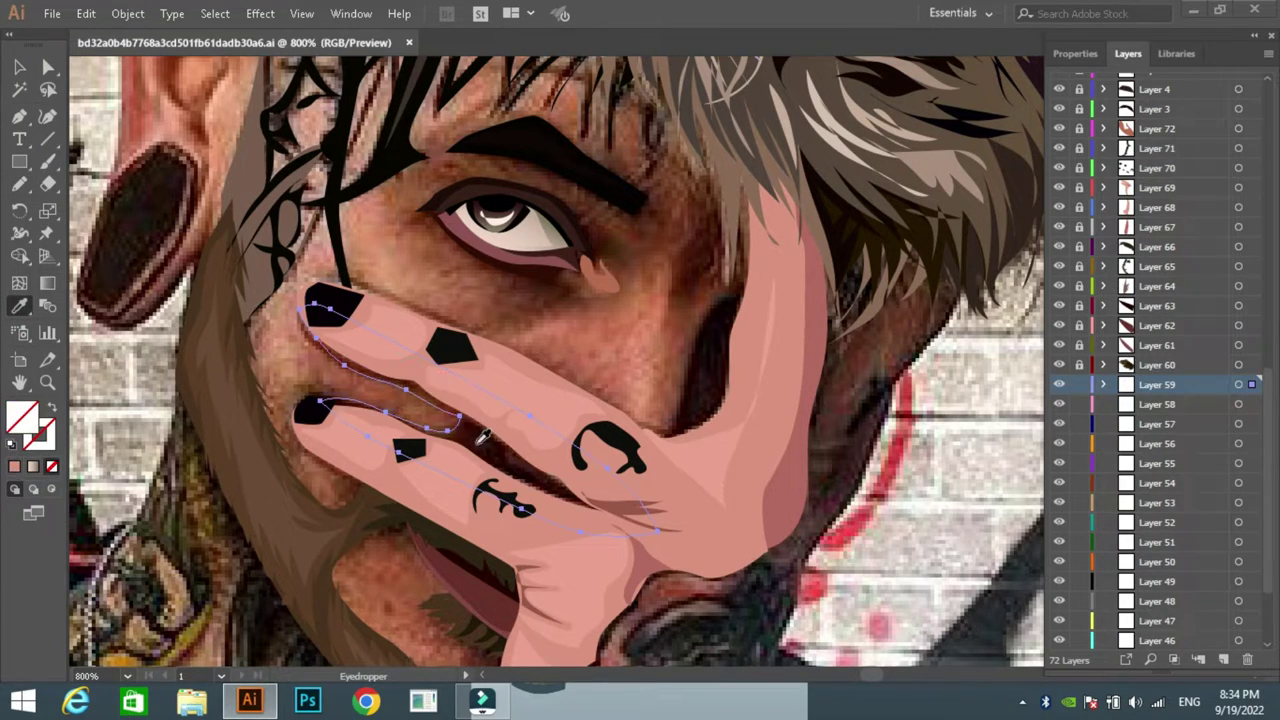
left_click(452, 442)
left_click(1079, 384)
left_click(1156, 404)
Step: Lock the finished layer and move on to the next empty layer
scroll(370, 303, "down", 2)
scroll(370, 303, "down", 1)
key("n")
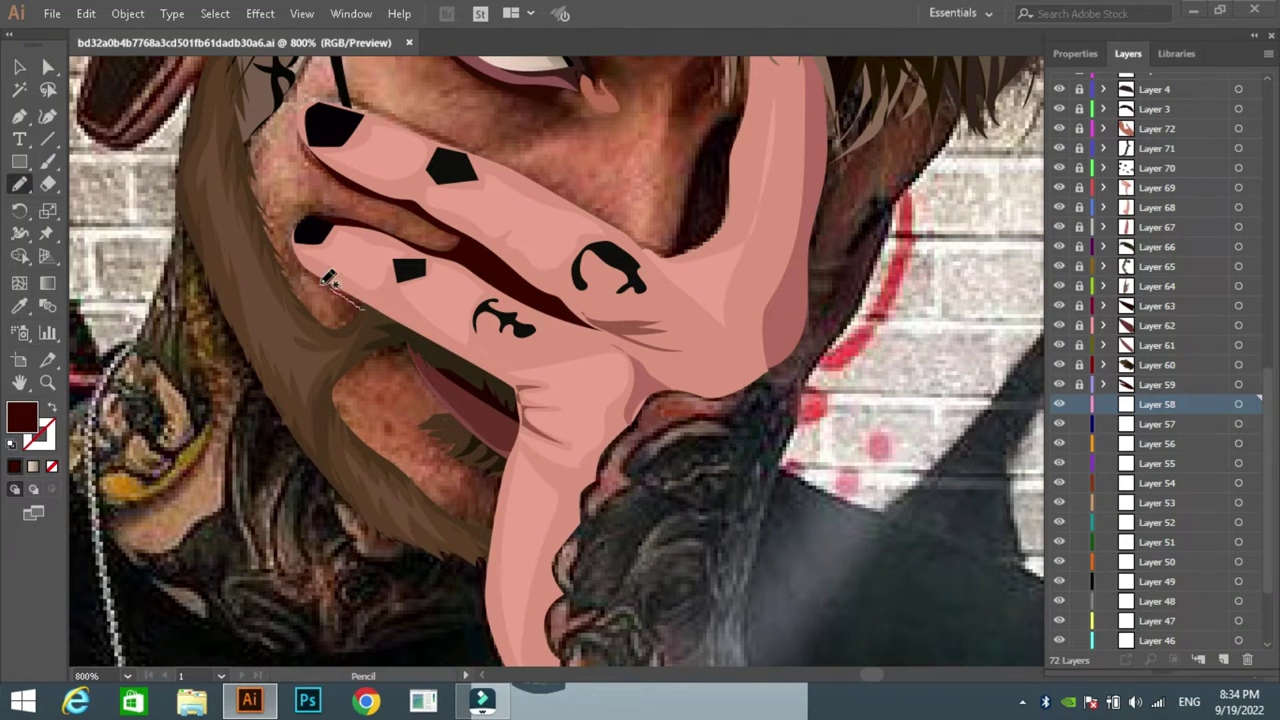
left_click(1079, 404)
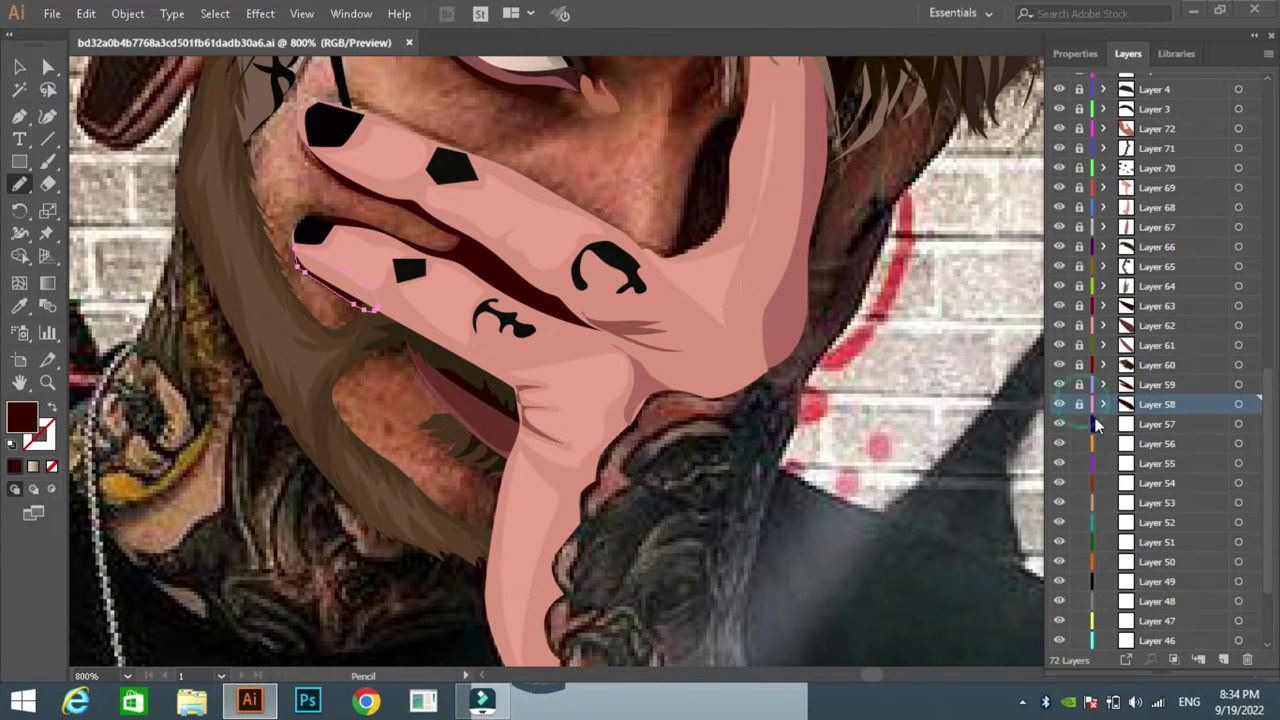
scroll(688, 436, "up", 3)
left_click(1170, 424)
Step: Draw the five-point cheek shadow shape with the Pen and fill it via the Eyedropper
key("p")
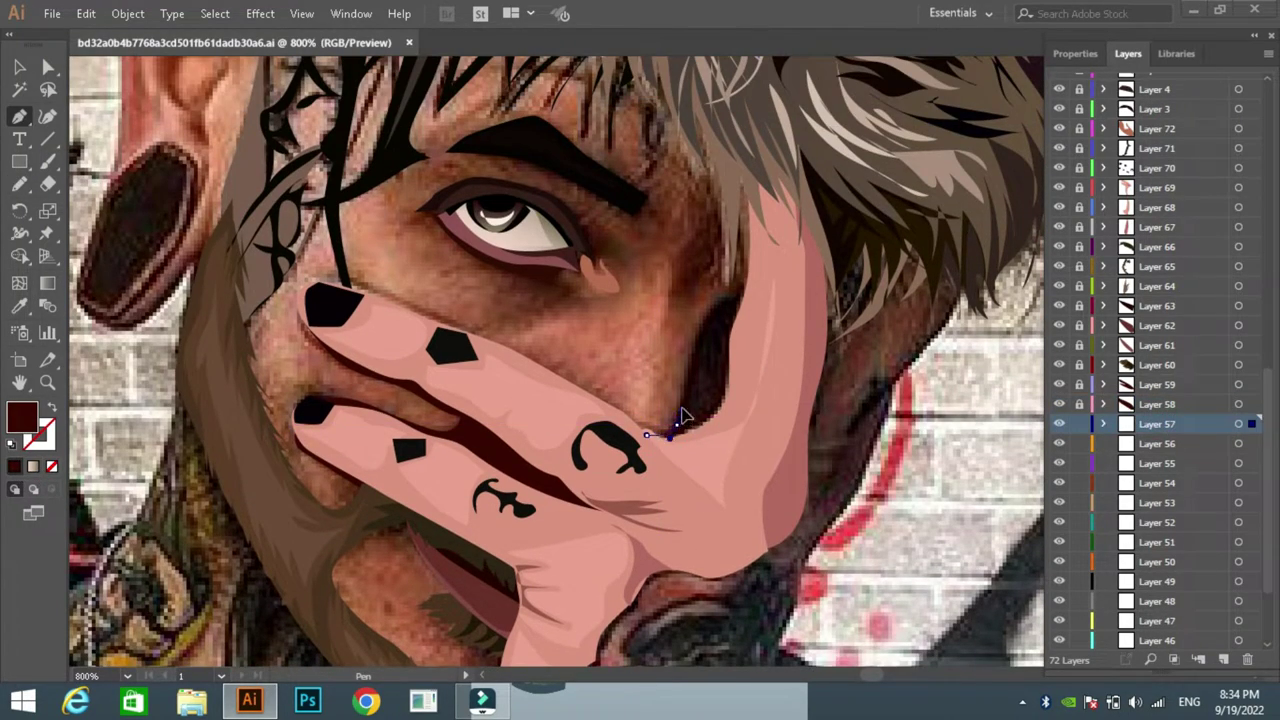
left_click(676, 423)
left_click(710, 305)
left_click(754, 284)
left_click(754, 436)
left_click(665, 456)
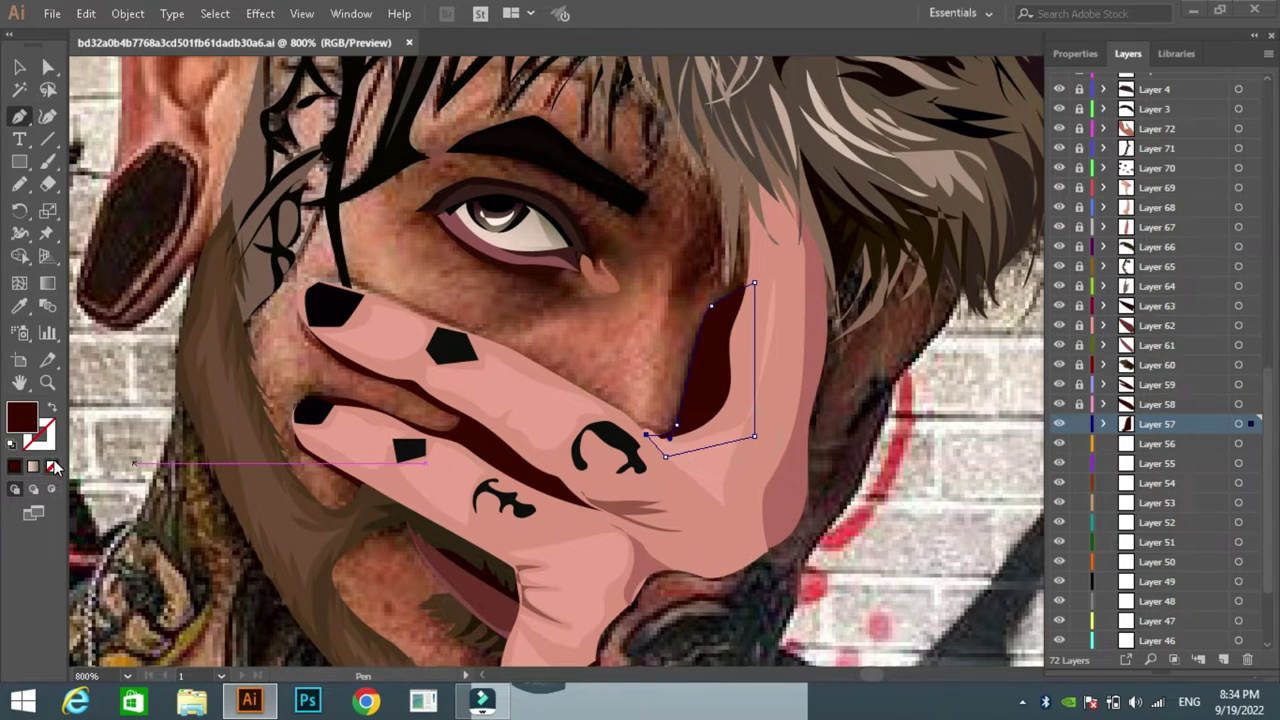
key("i")
left_click(716, 349)
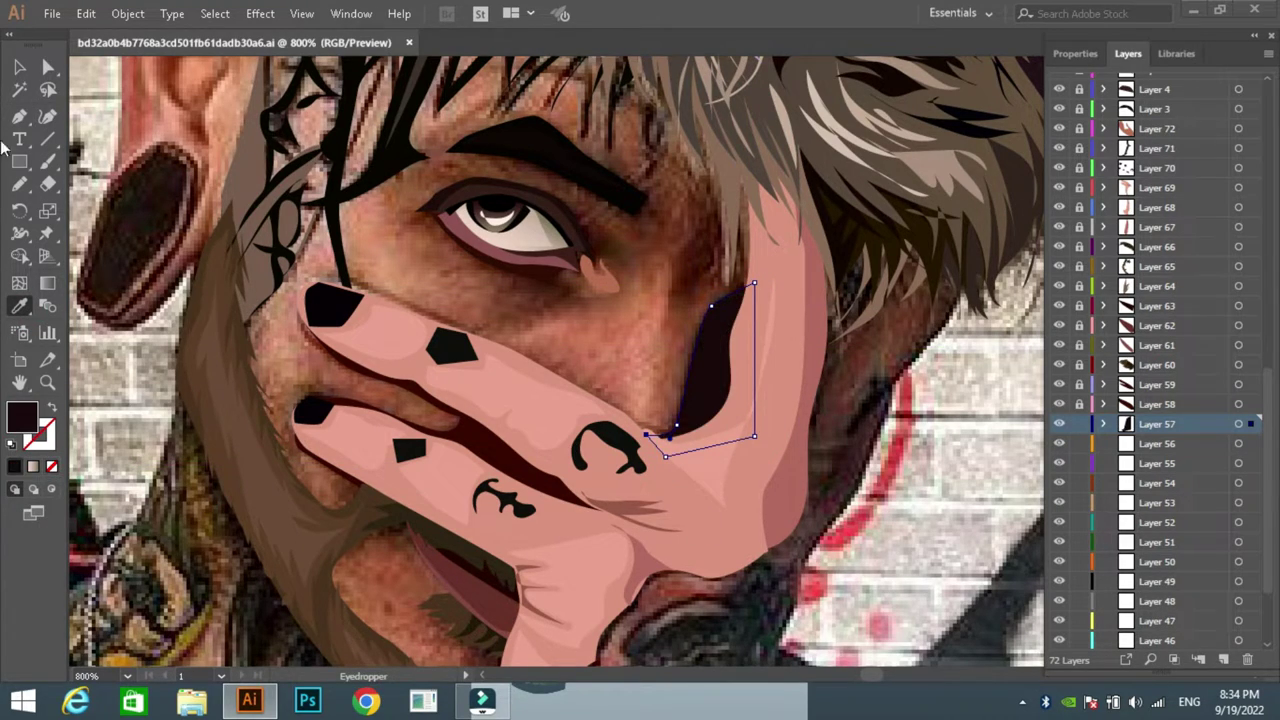
key("v")
Step: Add a thin dark brown stroke along the cheek shadow
key("ctrl+shift+a")
left_click_drag(708, 362, 692, 424)
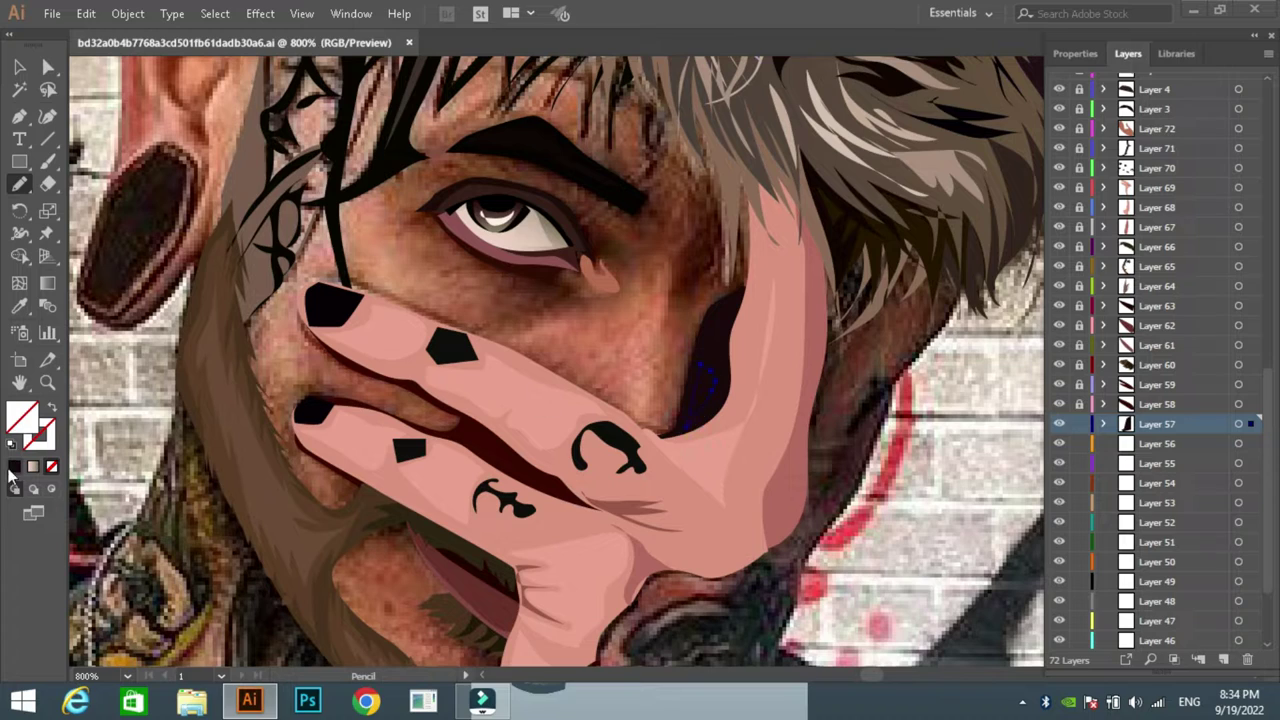
double_click(22, 415)
left_click(834, 229)
left_click(1157, 443)
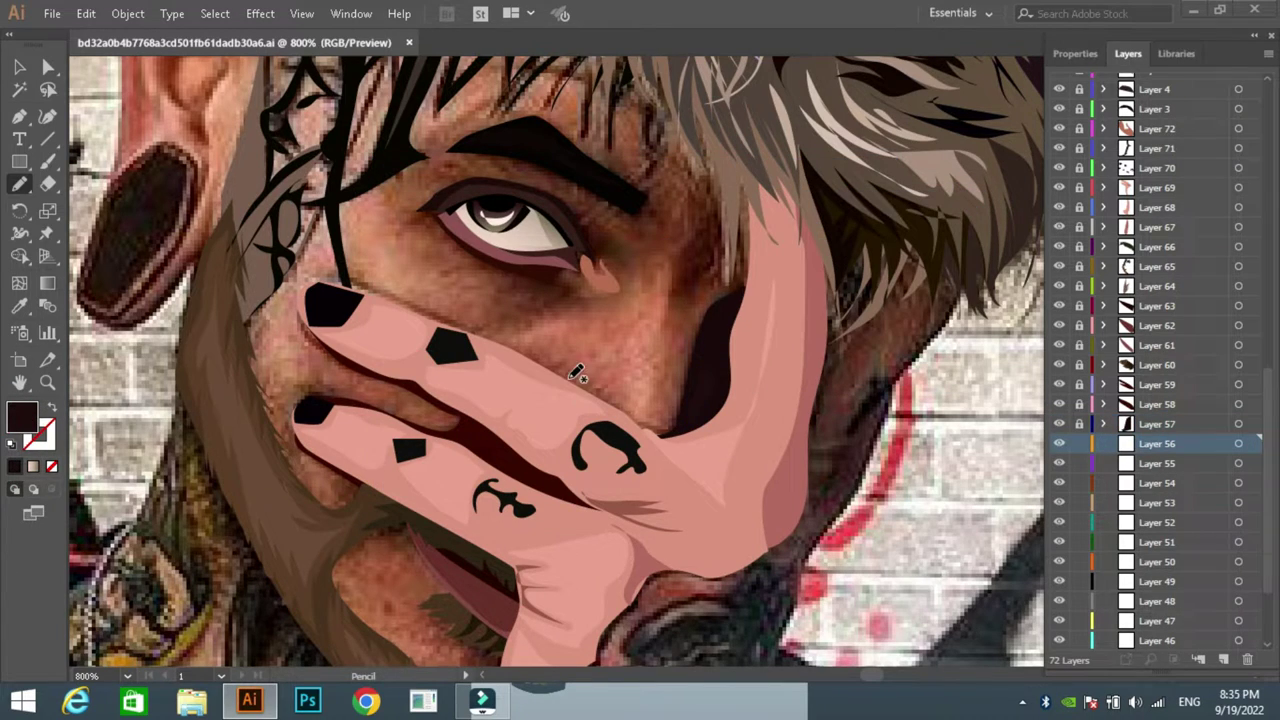
Step: Outline the shaved side above the ear and draw brown swatch squares beside the head
scroll(577, 373, "up", 5)
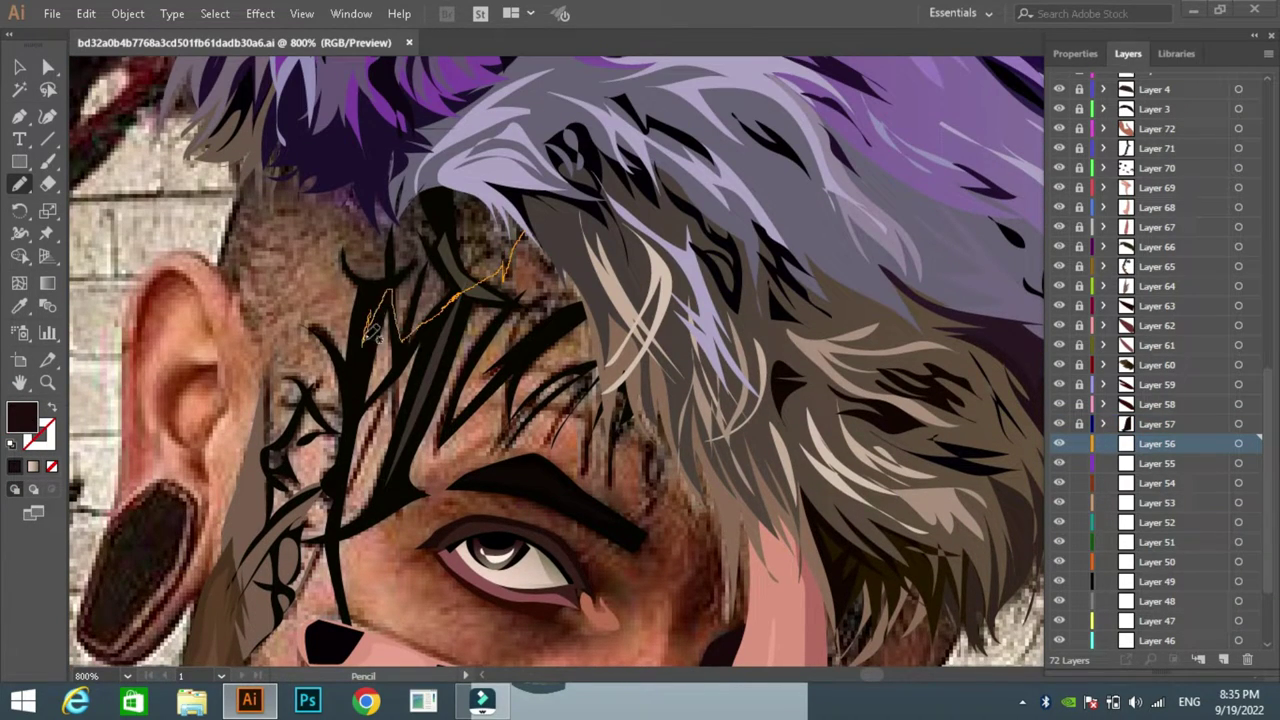
left_click_drag(241, 283, 220, 258)
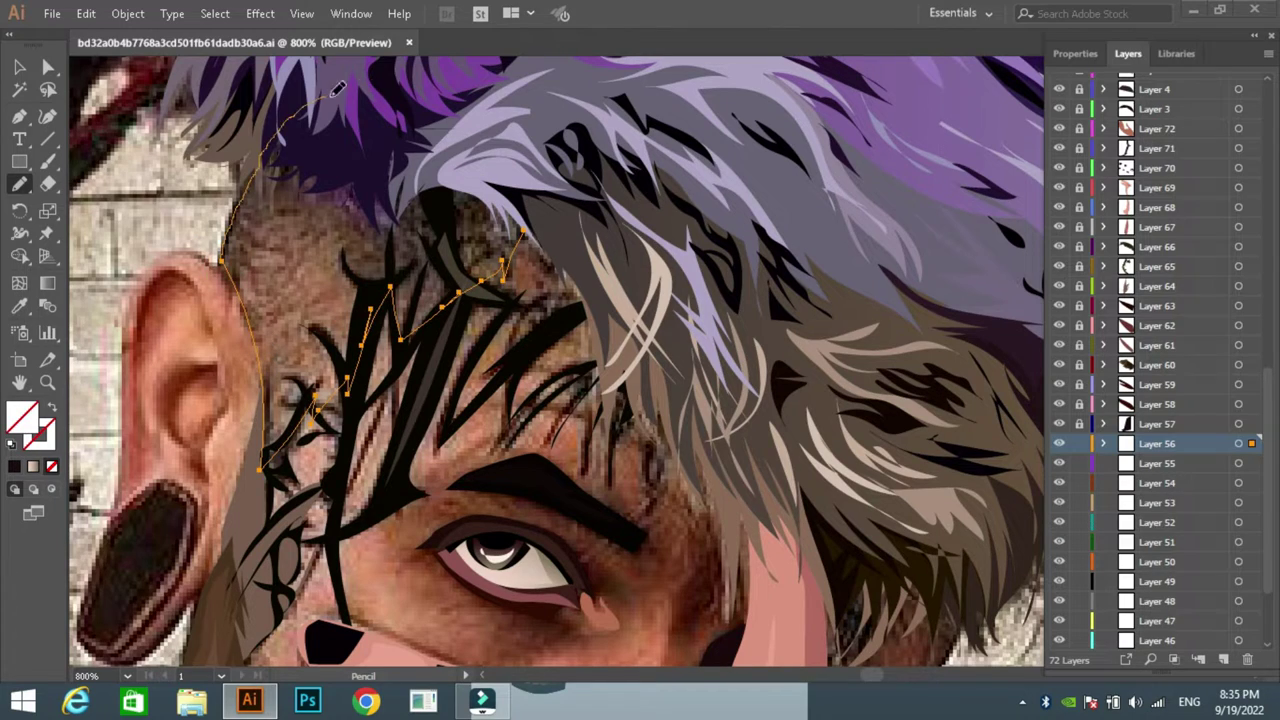
left_click(19, 161)
mouse_move(100, 155)
left_mouse_down()
mouse_move(152, 205)
mouse_move(135, 268)
left_mouse_up()
double_click(22, 415)
left_click(837, 229)
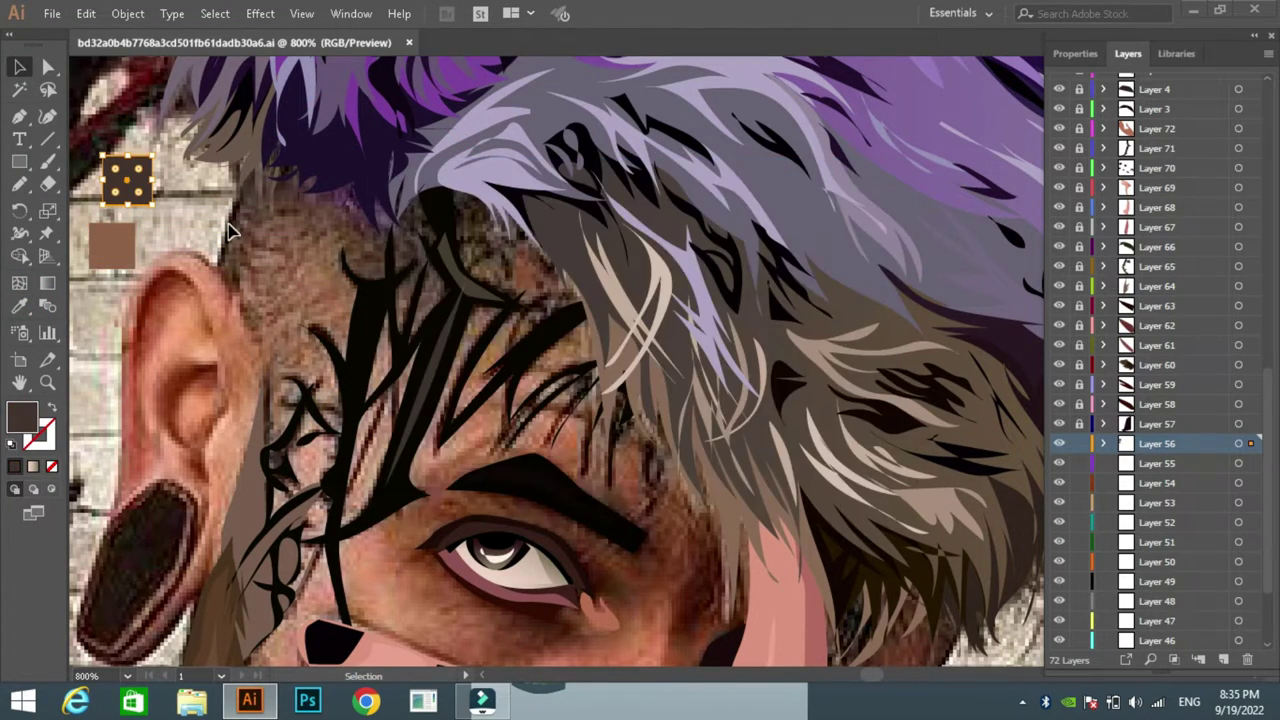
Step: Fill the shaved-side shape with a 60° linear gradient using the swatch browns
left_click(229, 232)
double_click(22, 415)
left_click(837, 229)
left_click(103, 252)
left_click(812, 263)
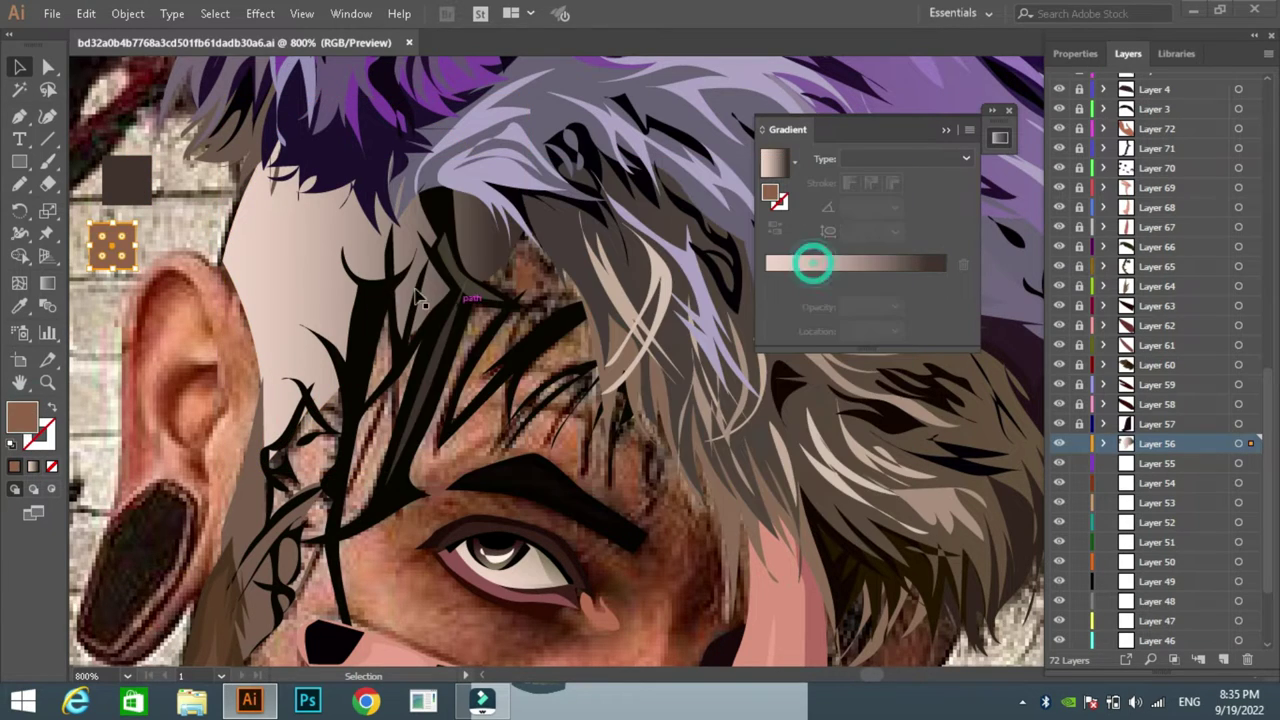
left_click(418, 297)
double_click(22, 415)
left_click(834, 229)
left_click(868, 255)
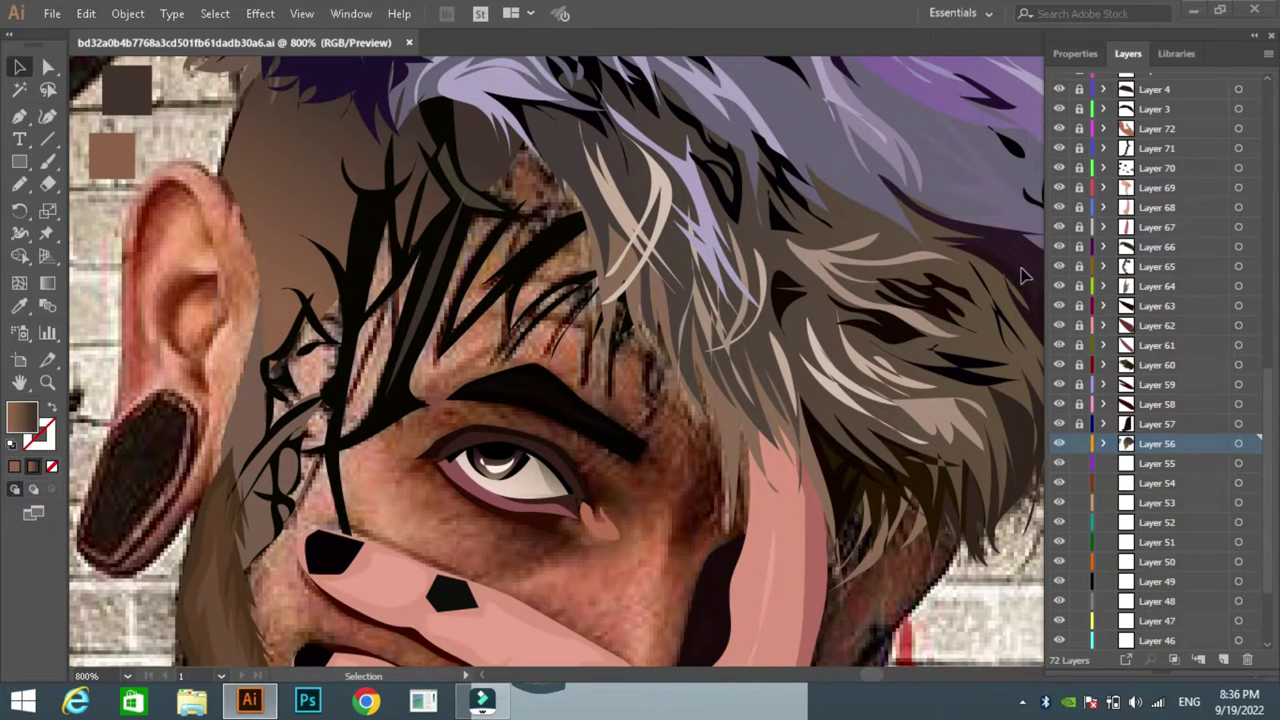
Step: Sample the reddish-brown colour and pencil a shadow shape around the eye socket on a new layer
left_click(1080, 463)
key("ctrl+minus")
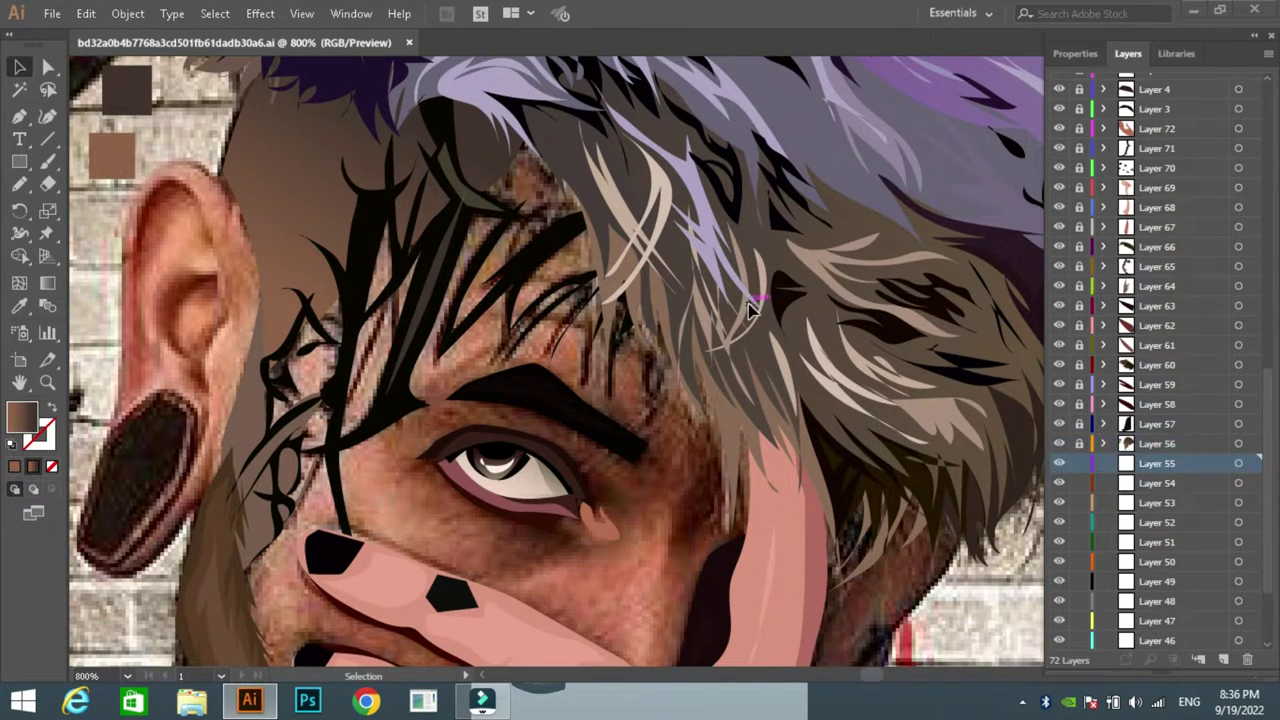
scroll(662, 343, "down", 3)
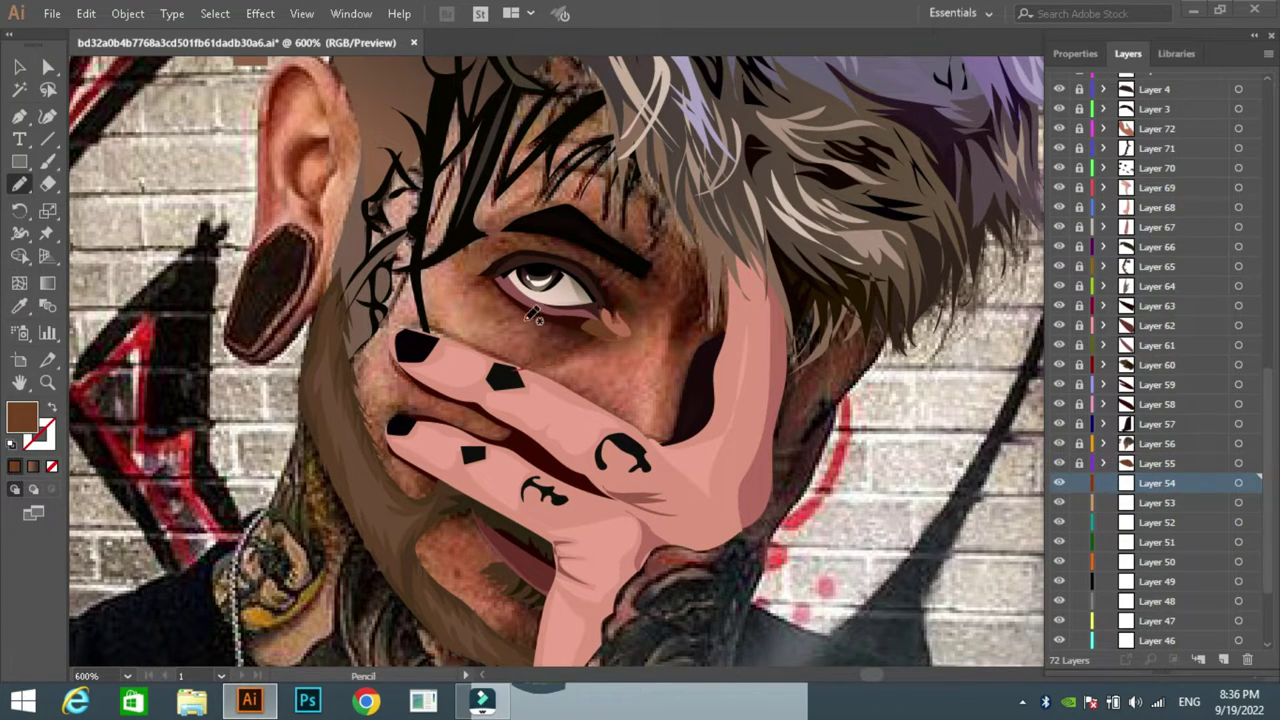
key("i")
left_click(557, 343)
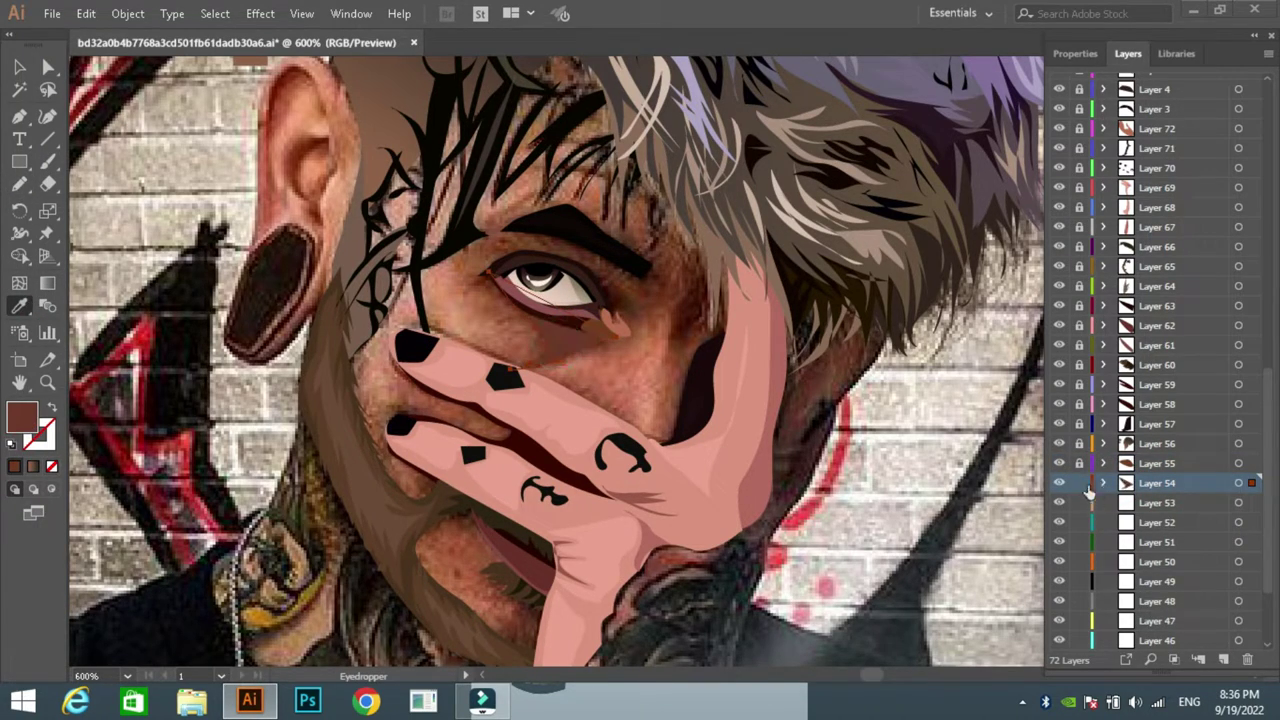
left_click(1090, 502)
key("n")
left_click_drag(510, 288, 465, 260)
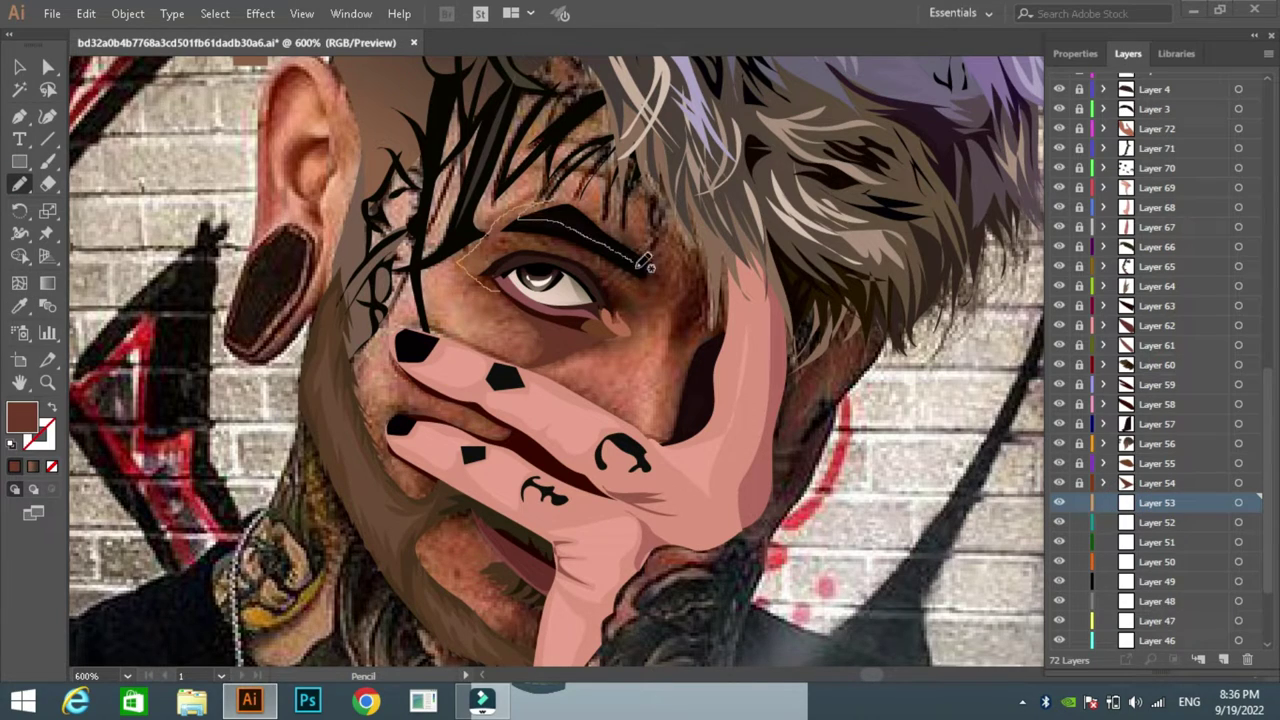
left_click_drag(650, 290, 660, 293)
key("i")
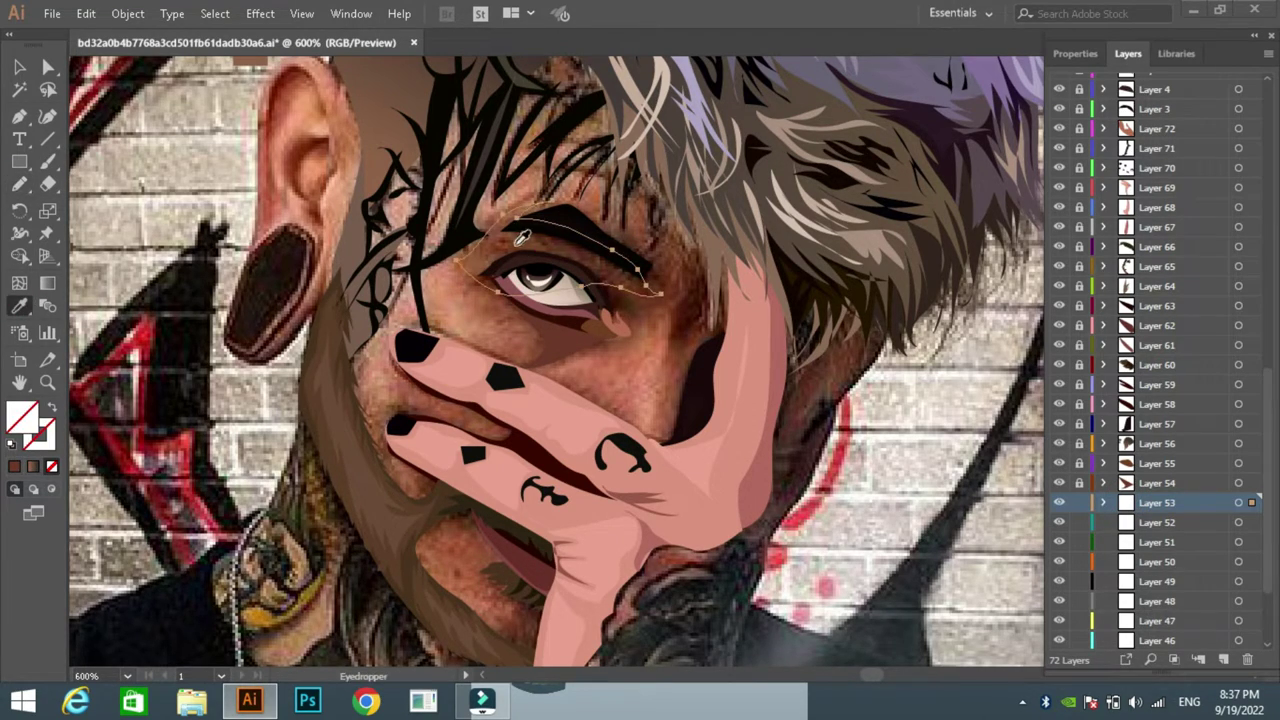
left_click(1156, 522)
Step: Draw a dark, sampled-colour shadow under the eye, then add nine new layers (73–81)
left_click(27, 175)
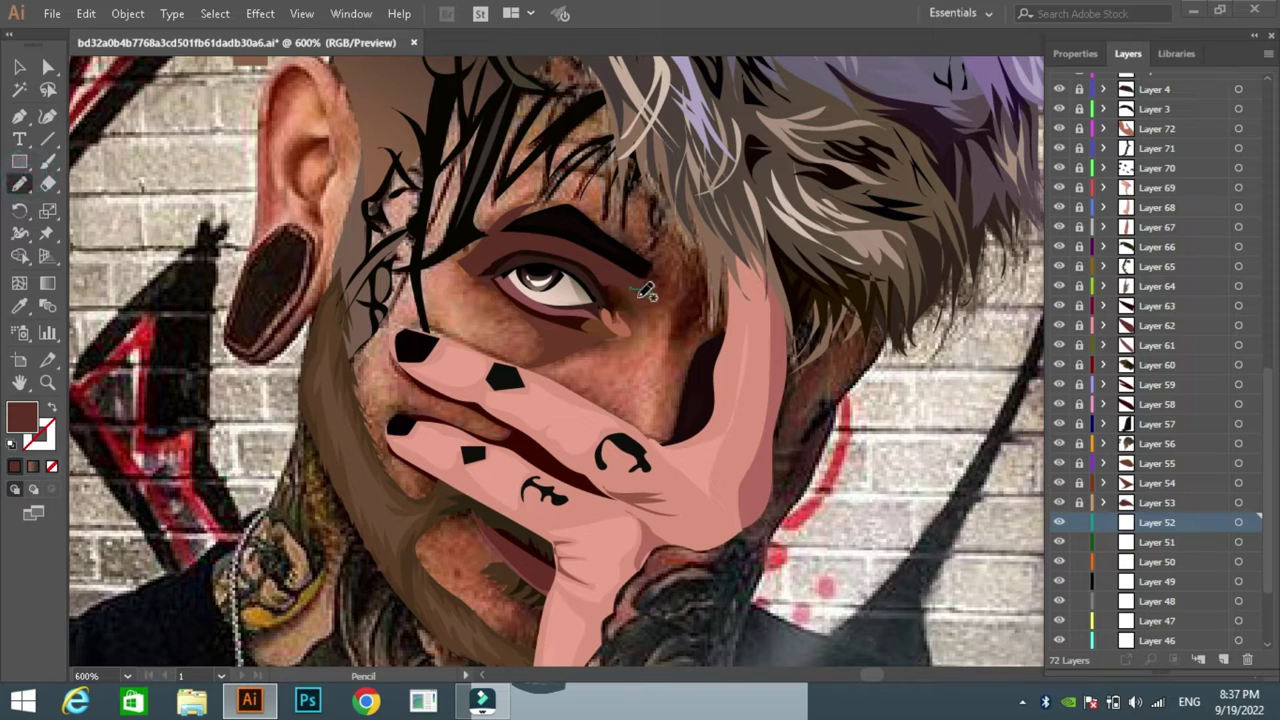
left_click_drag(636, 326, 600, 282)
key("i")
left_click(610, 300)
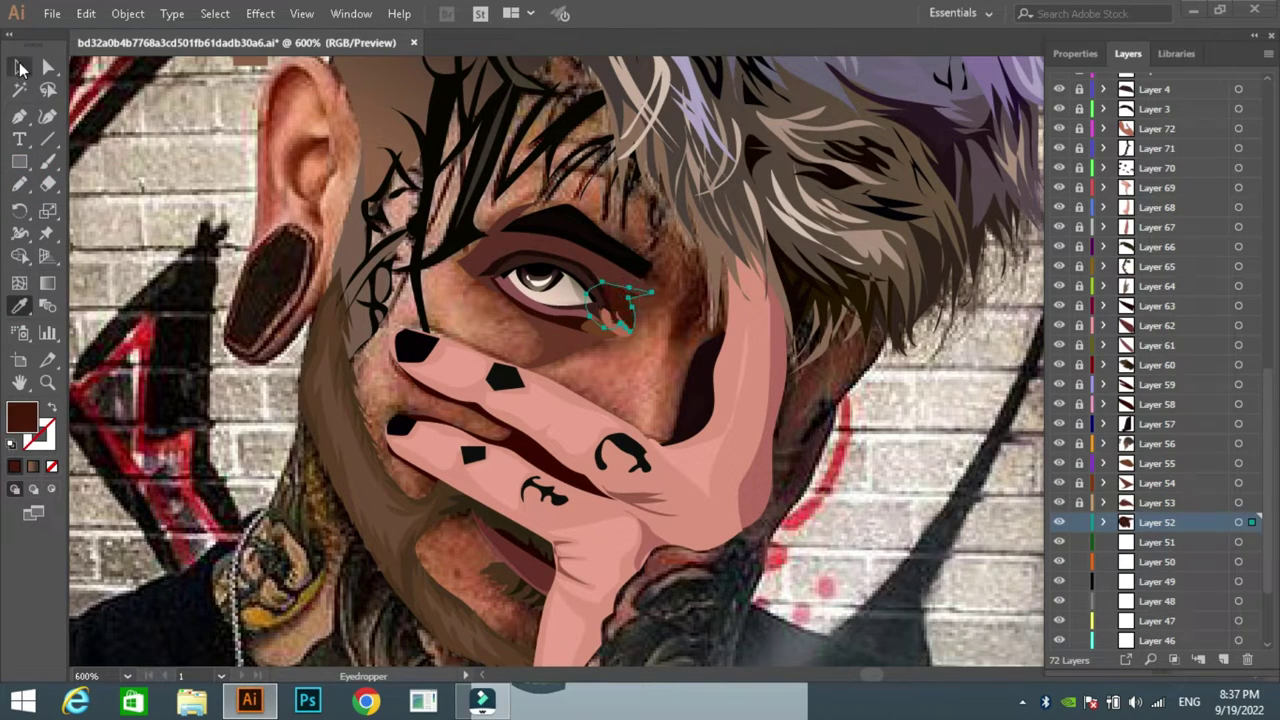
key("v")
key("ctrl+l")
key("ctrl+l")
key("ctrl+l")
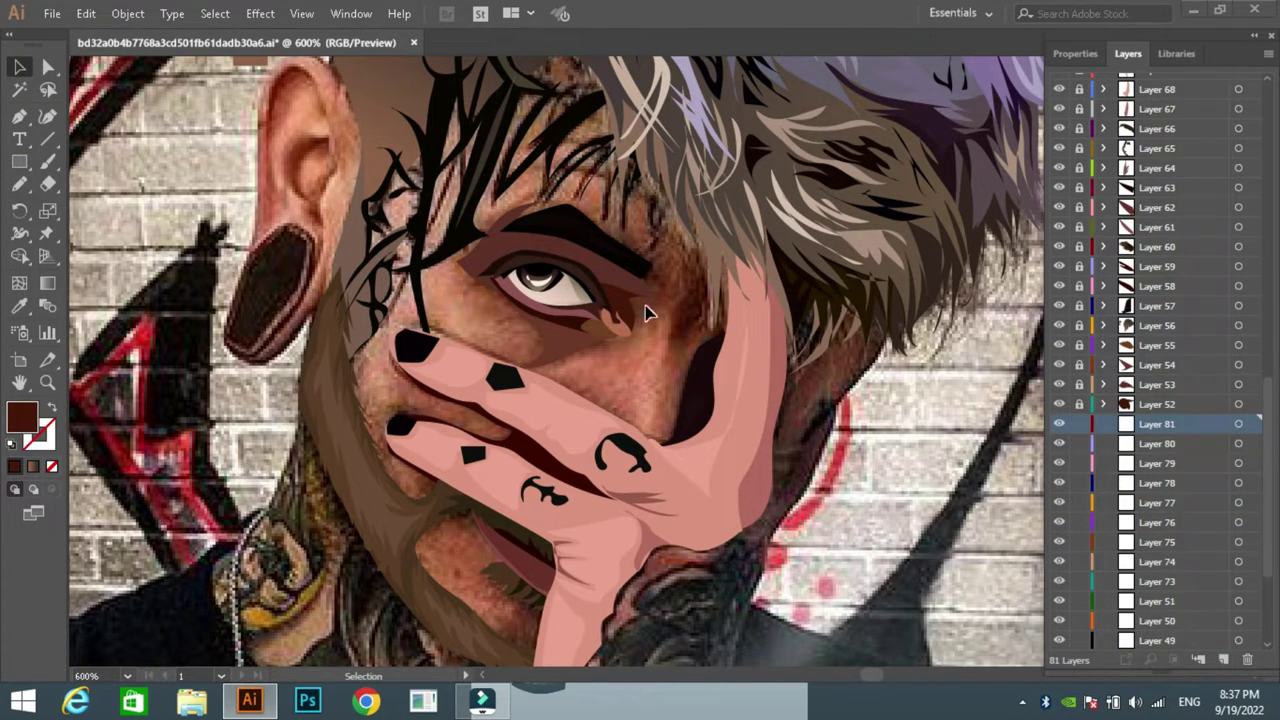
Step: Draw a thin crease from the nose toward the hair, filled with sampled dark brown
left_click_drag(692, 283, 704, 200)
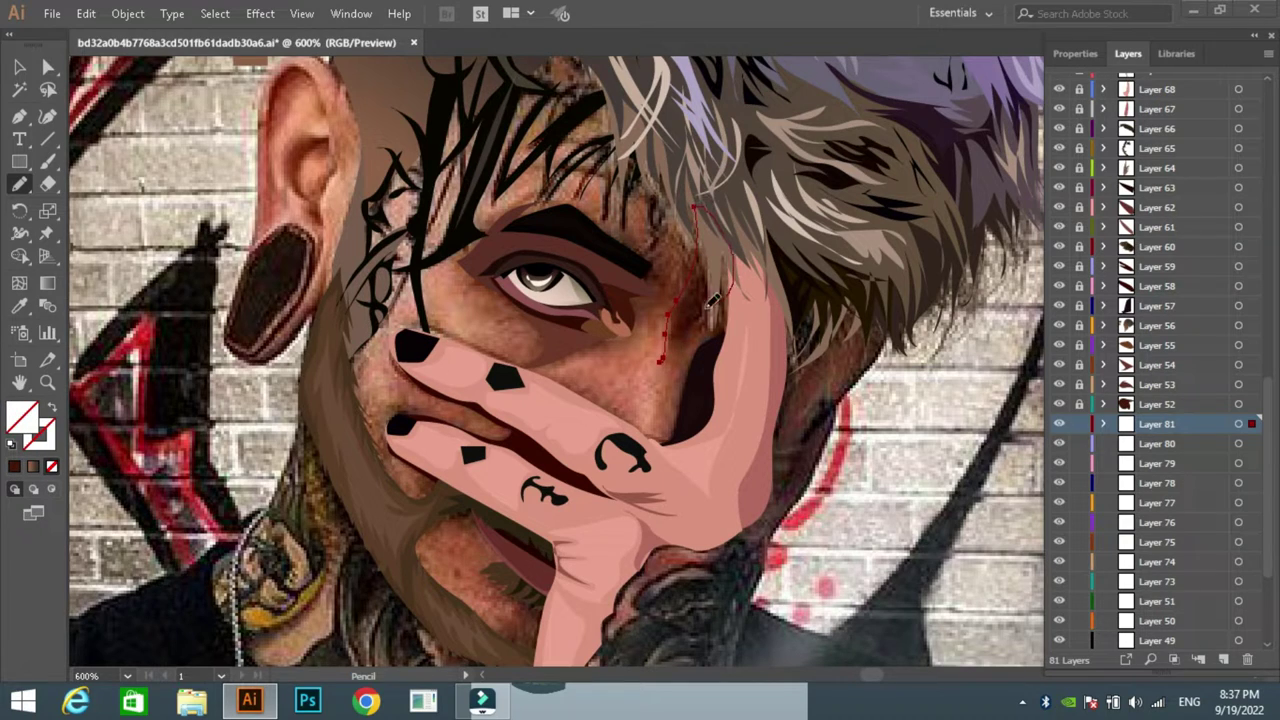
key("i")
left_click(556, 336)
left_click(1157, 443)
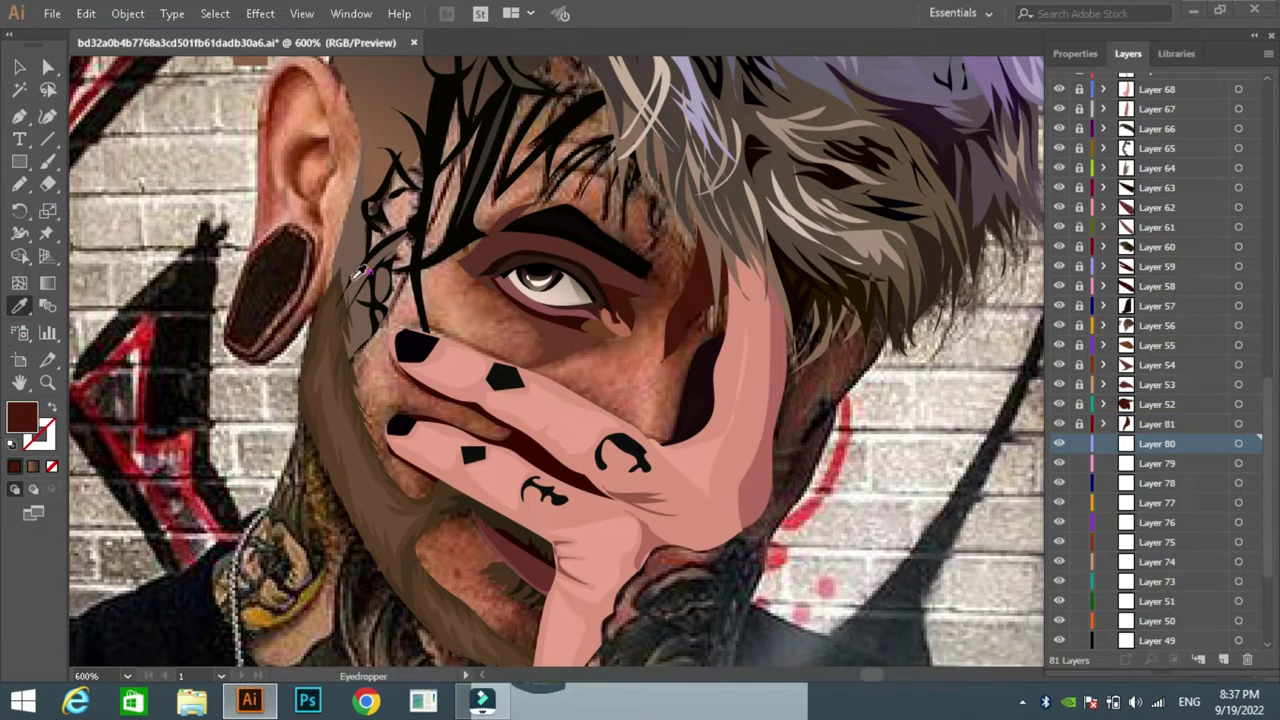
Step: Zoom to 400% and pencil a face outline and a small highlight shape below the eye
left_click(127, 676)
left_click(150, 330)
left_click(19, 184)
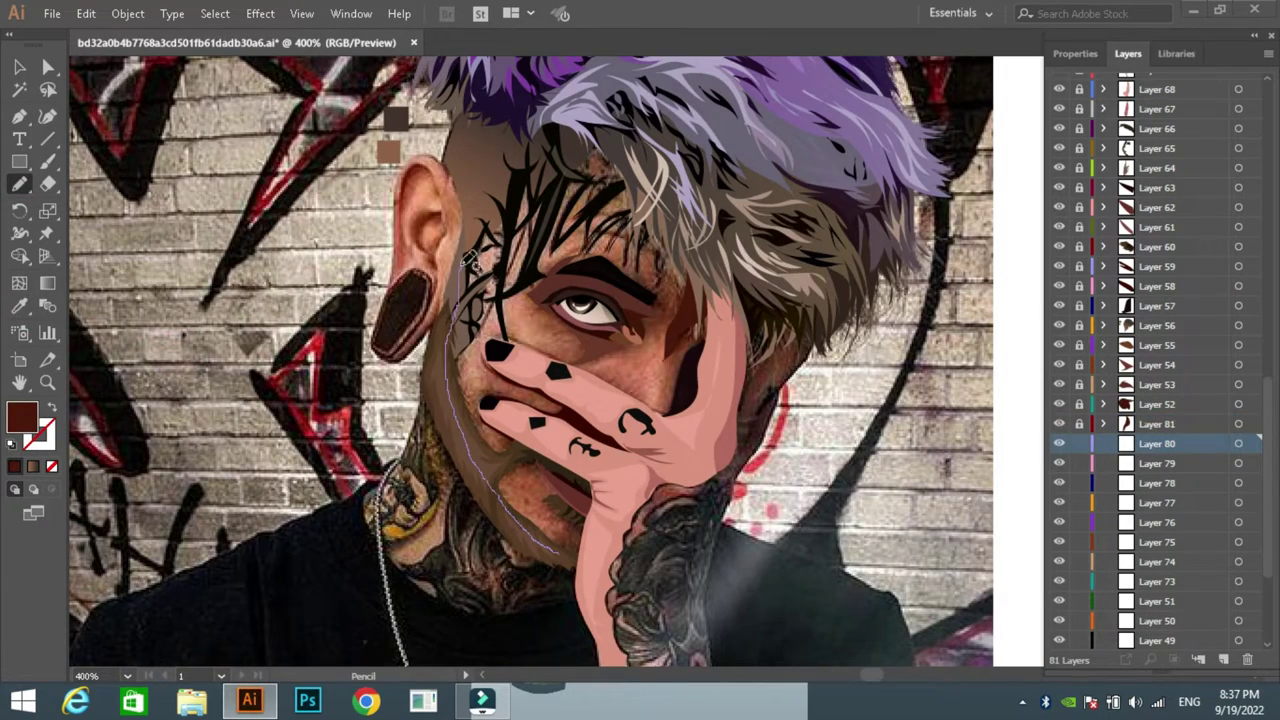
left_click_drag(572, 556, 655, 403)
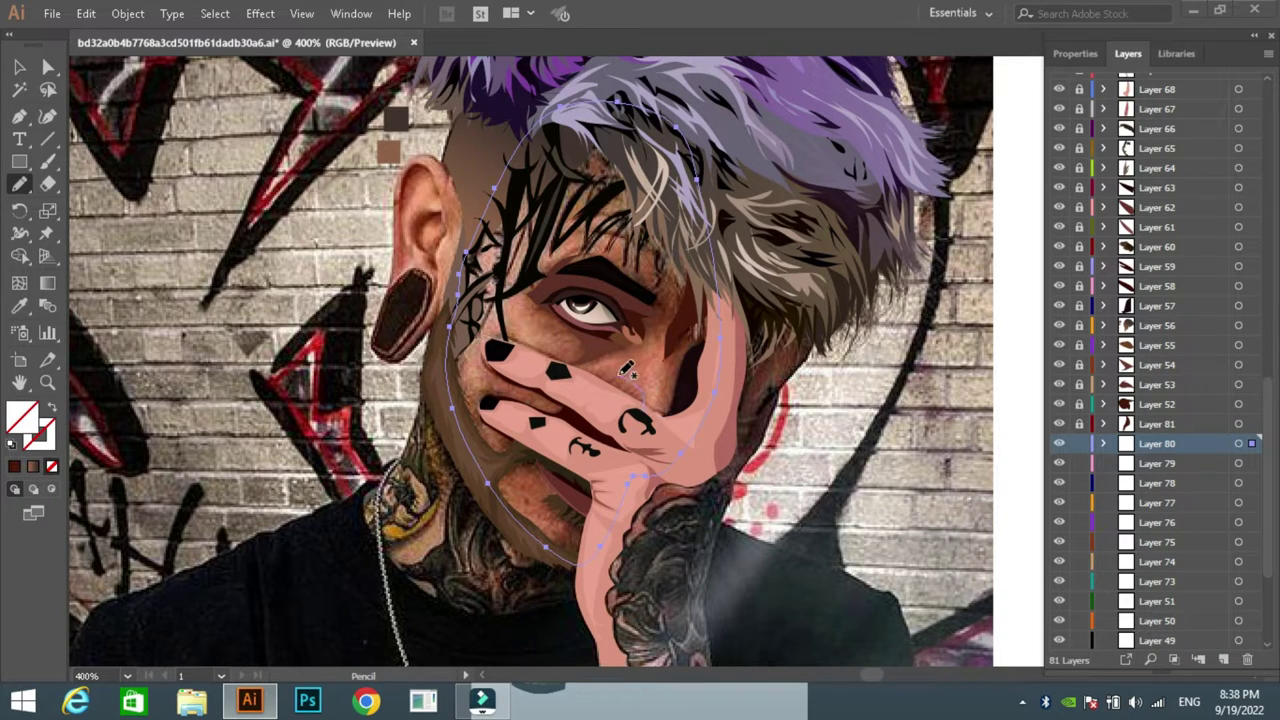
left_click_drag(672, 345, 645, 405)
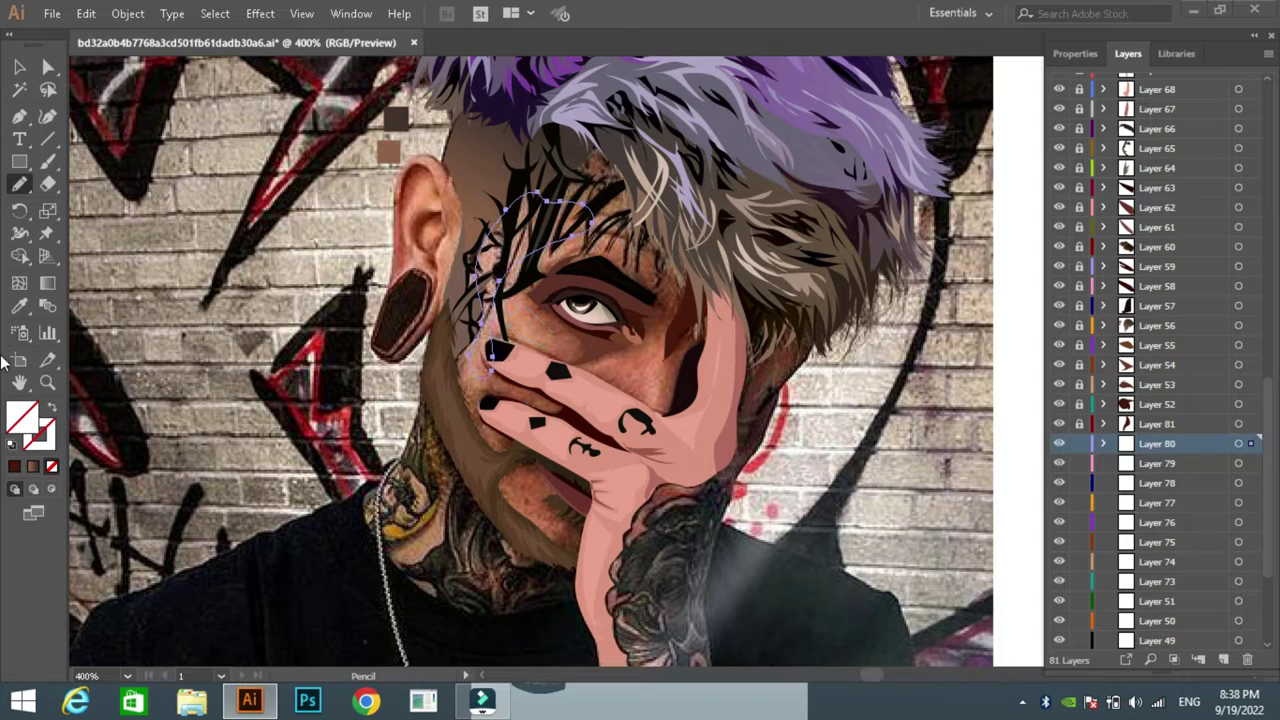
Step: Fill the below-eye highlight with a lighter salmon version of the sampled skin tone
left_click(19, 307)
left_click(565, 222)
left_click(640, 370)
key("F6")
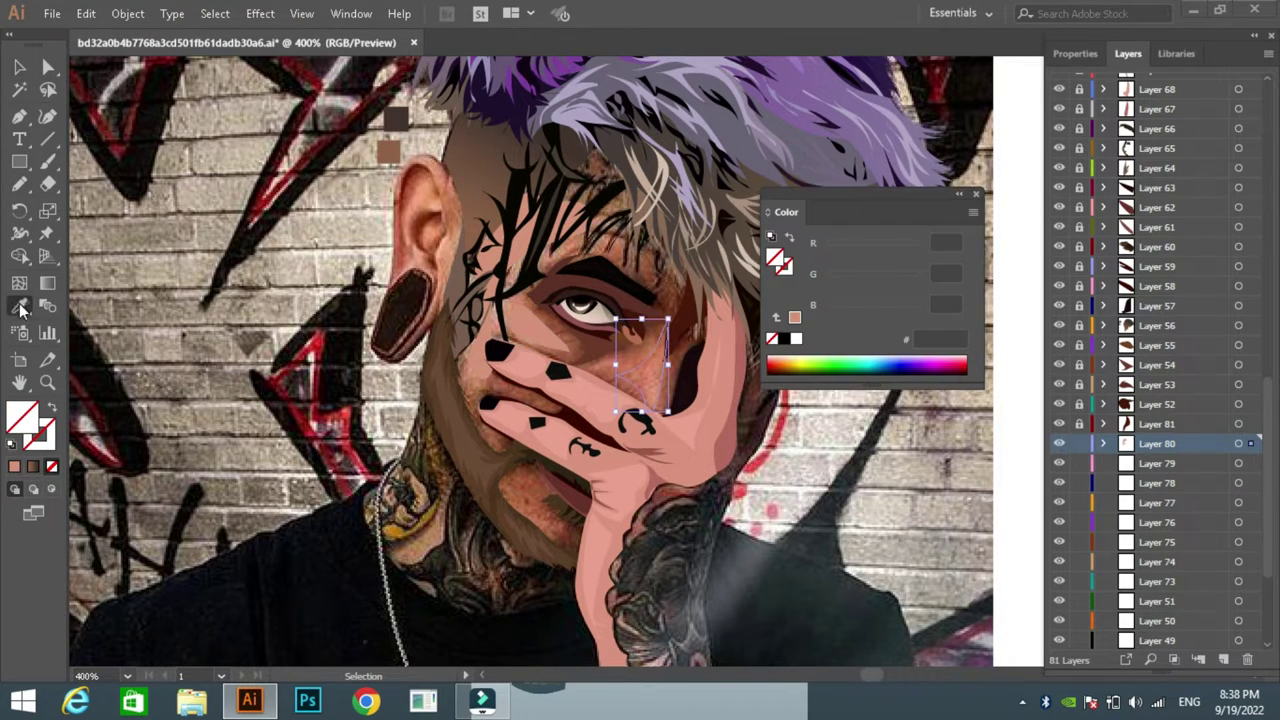
left_click(656, 378)
double_click(22, 415)
left_click(837, 229)
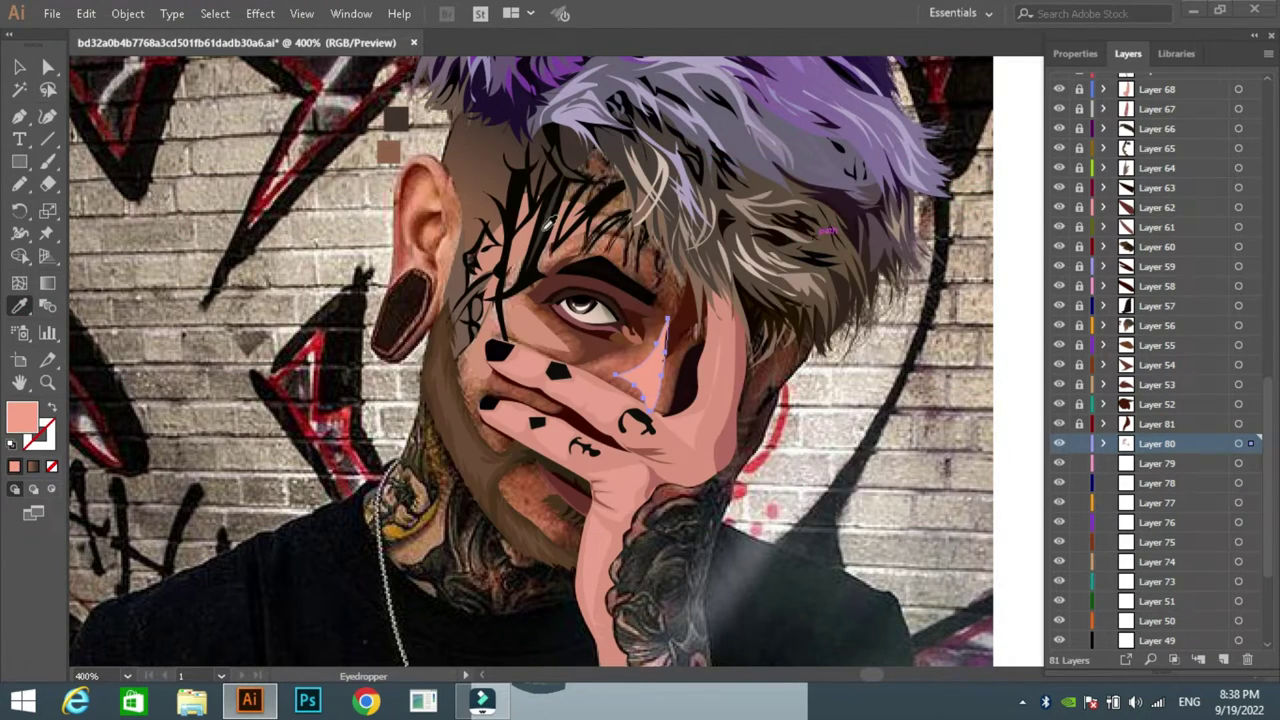
Step: Deselect the highlight and select the path over the forehead
left_click(19, 67)
left_click(90, 143)
left_click(19, 307)
left_click(540, 330, "ctrl")
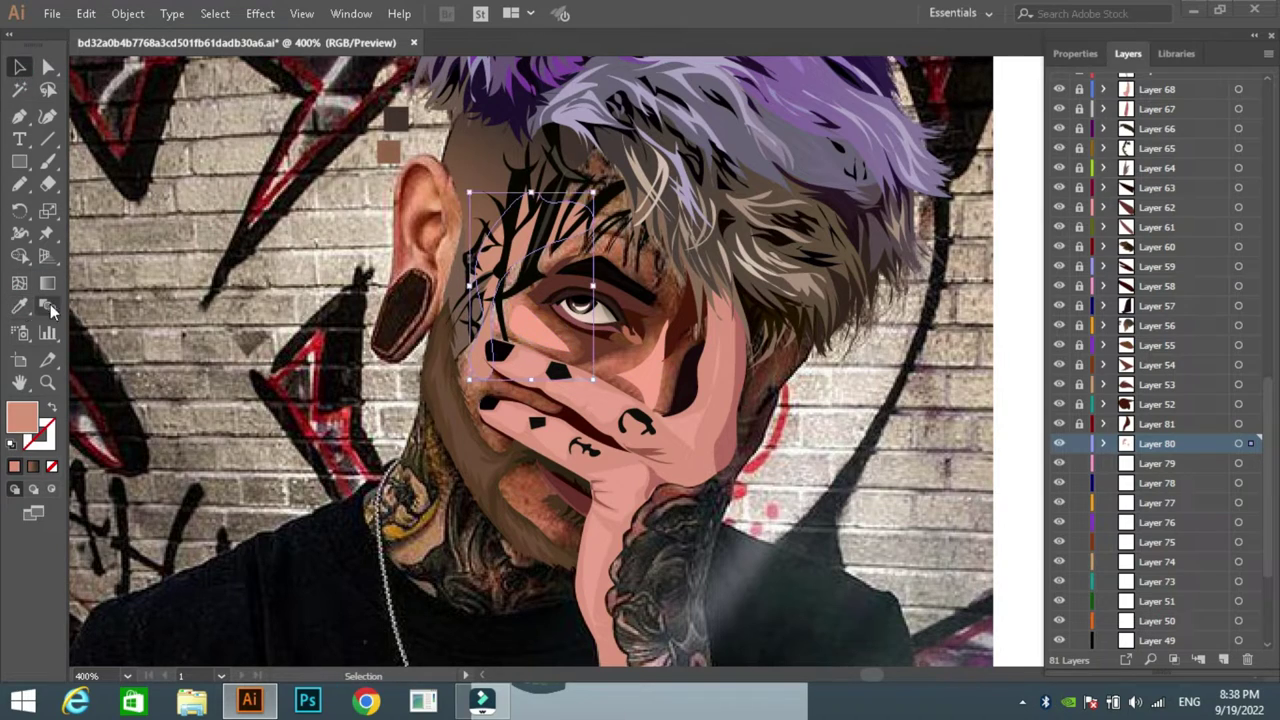
Step: Draw a large salmon swatch square and a smaller brown one left of the head
left_click(19, 161)
left_click_drag(122, 156, 218, 252)
left_click_drag(148, 286, 208, 330)
key("i")
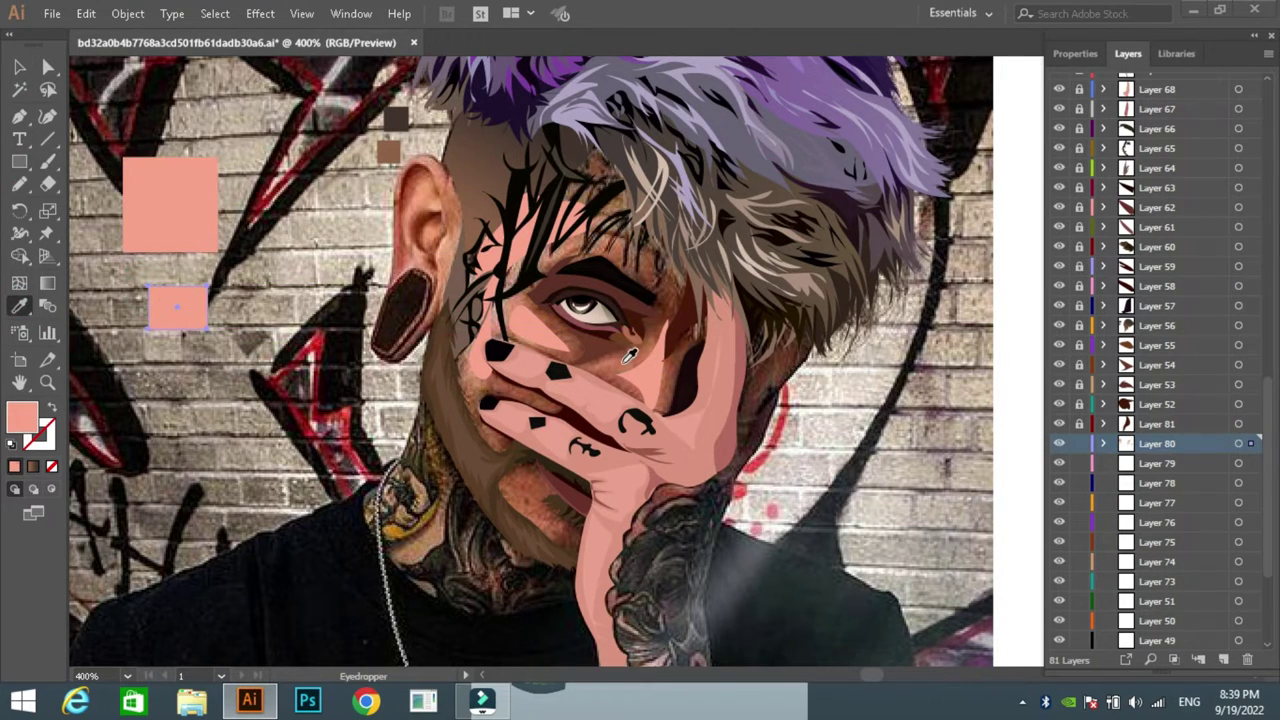
left_click(686, 272)
key("v")
key("n")
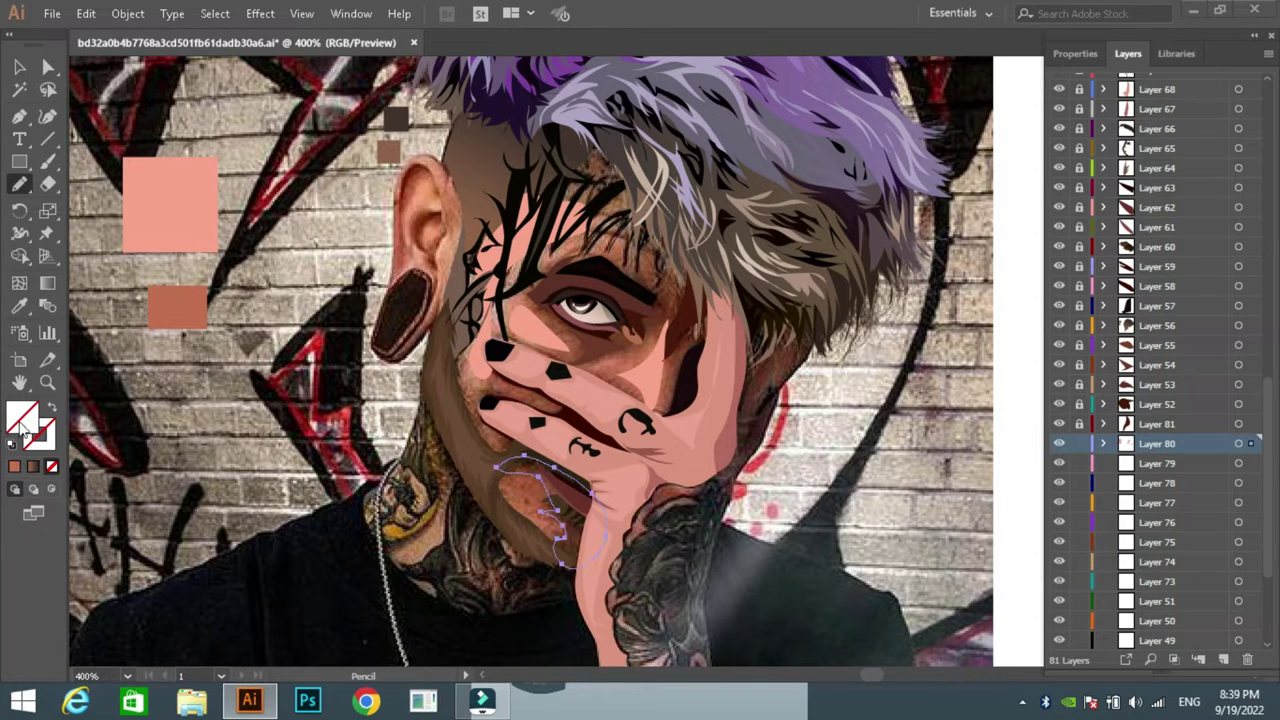
Step: Undo the chin stroke and give the face shape a gradient with an F9A38C stop
key("v")
key("ctrl+z")
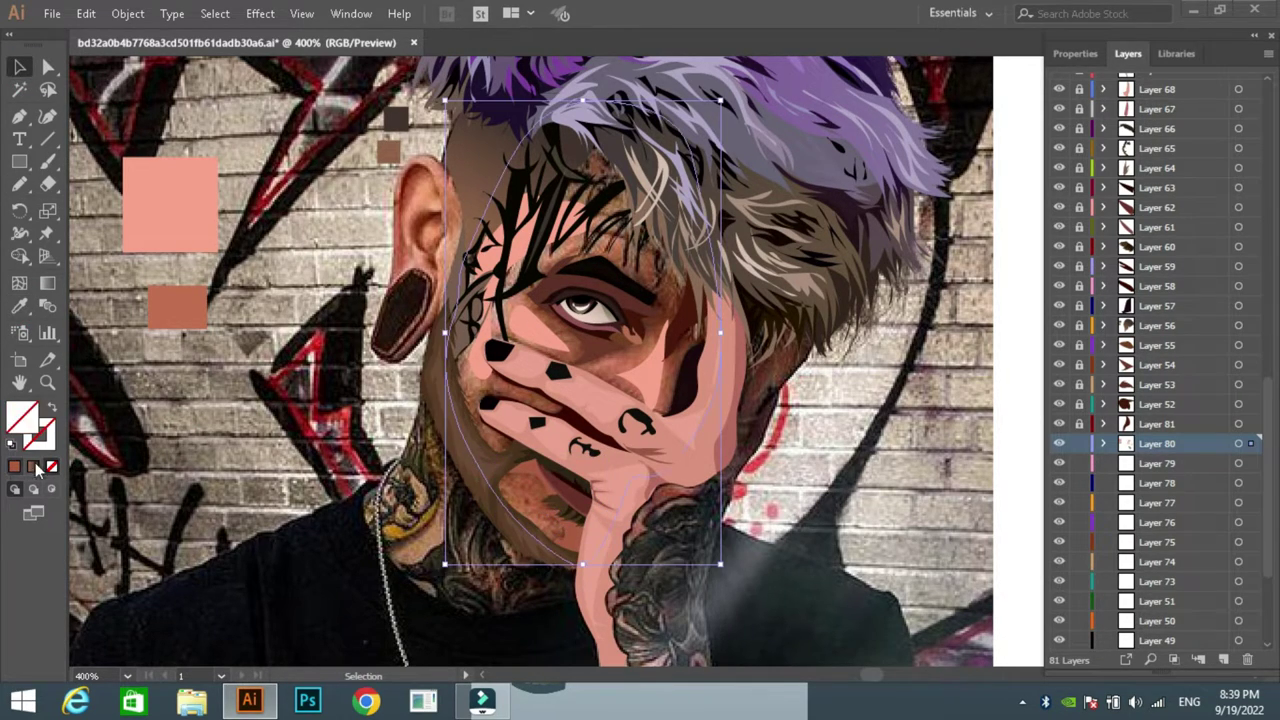
left_click(36, 466)
double_click(924, 263)
type("F9A38C")
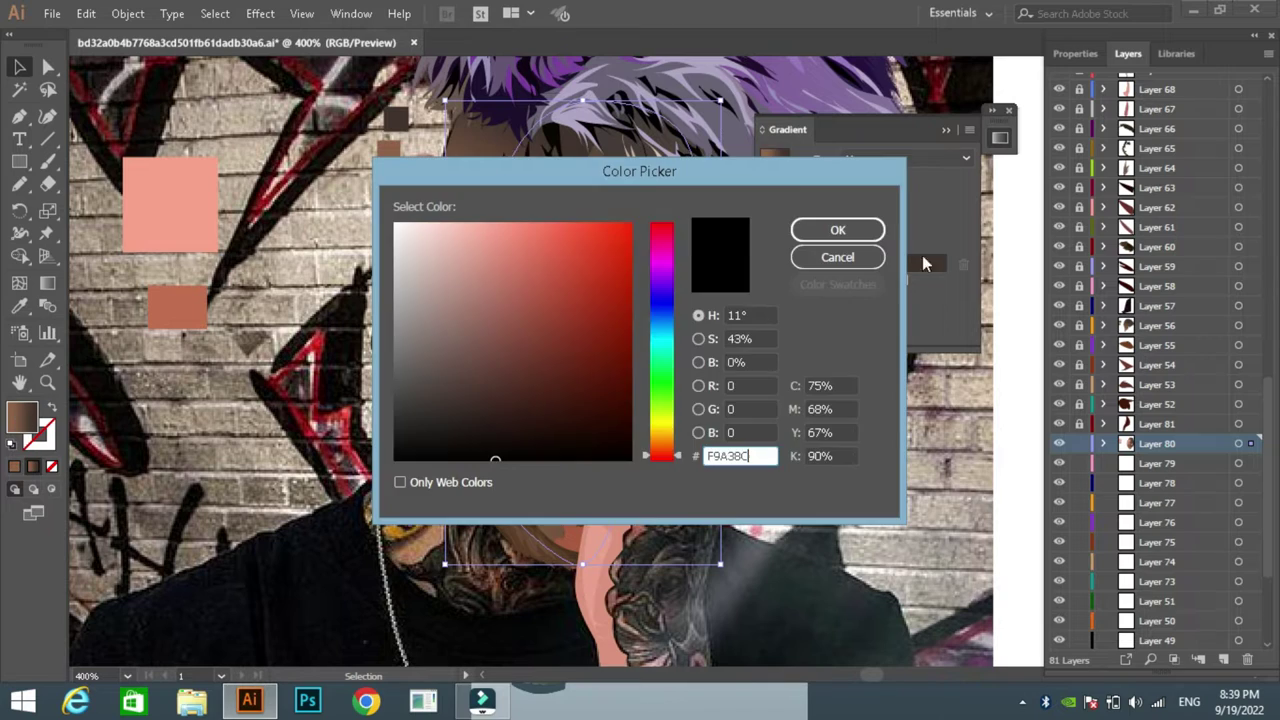
key("Return")
left_click(808, 260)
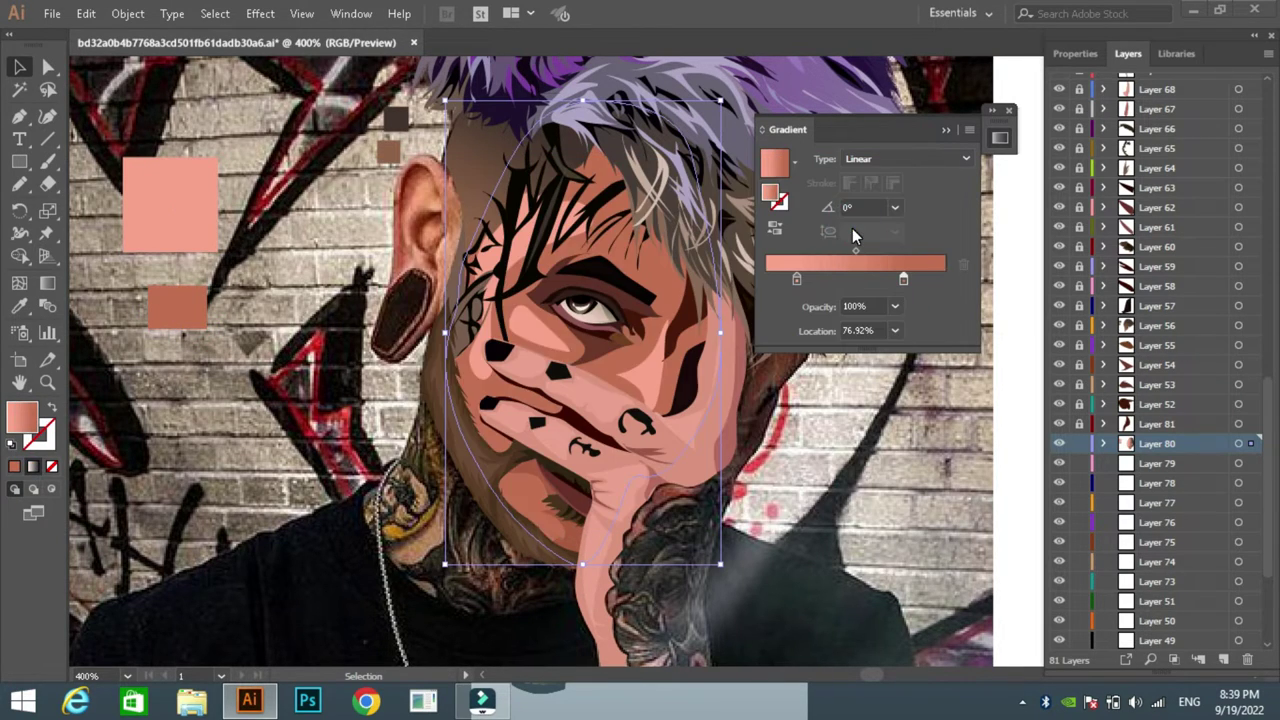
left_click(1009, 110)
Step: Lower the eye shadow's opacity to 54% and the mouth shadow's to 61%
left_click(645, 365)
left_click(1075, 53)
left_click(1176, 314)
left_click_drag(1176, 340, 1147, 341)
left_click(545, 480)
left_click(1176, 314)
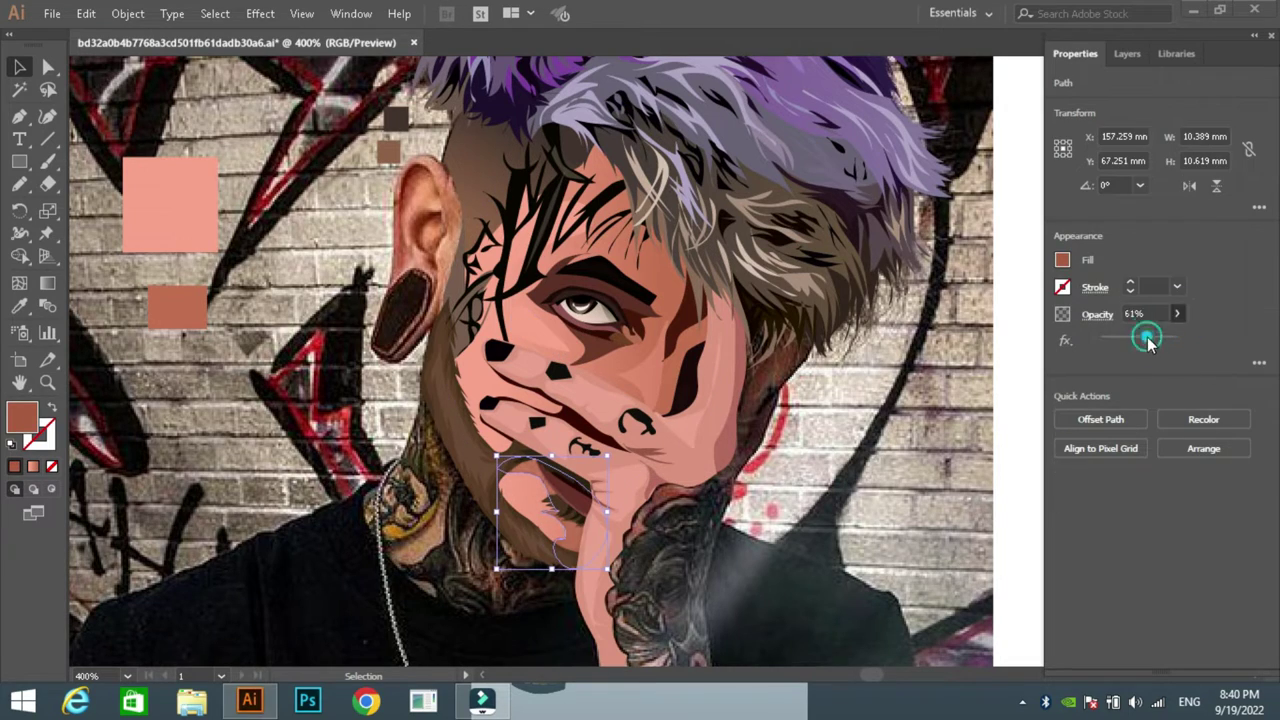
left_click(1015, 345)
Step: Reduce the opacity of the shadow shape above the eye to 64%
left_click(1127, 53)
scroll(1150, 448, "down", 2)
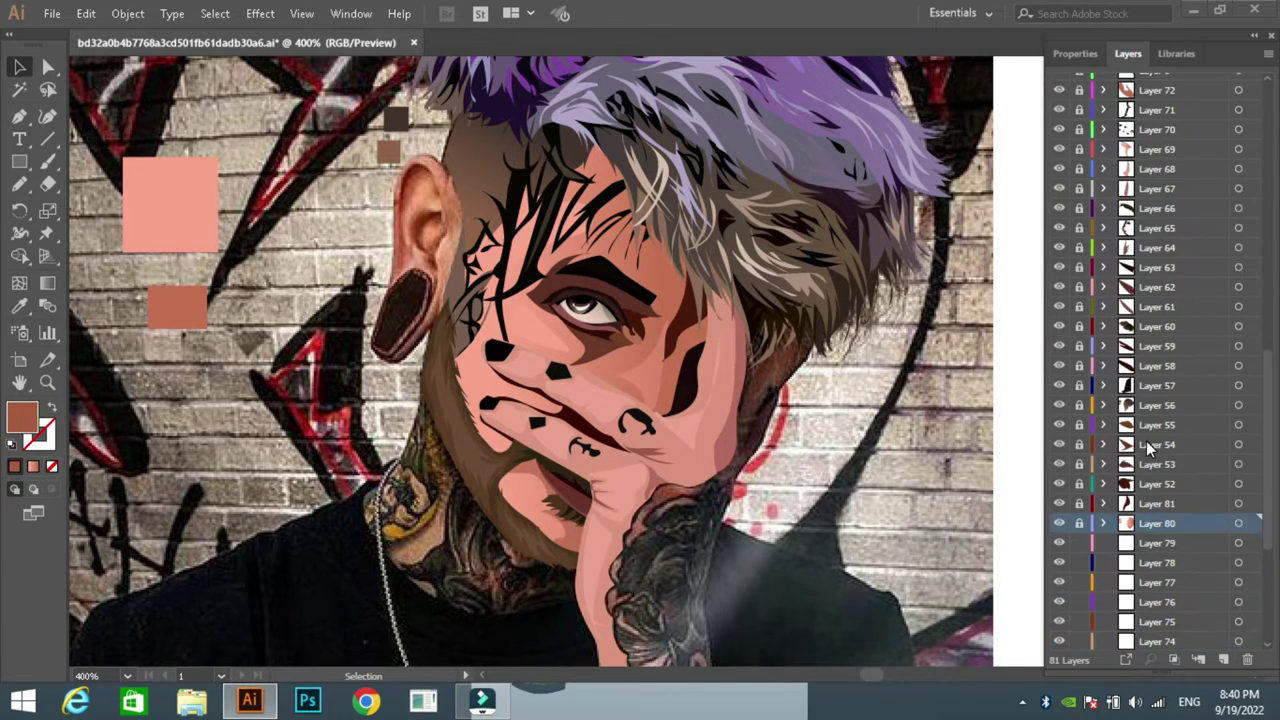
scroll(1150, 448, "up", 1)
left_click(1238, 601)
left_click(1075, 53)
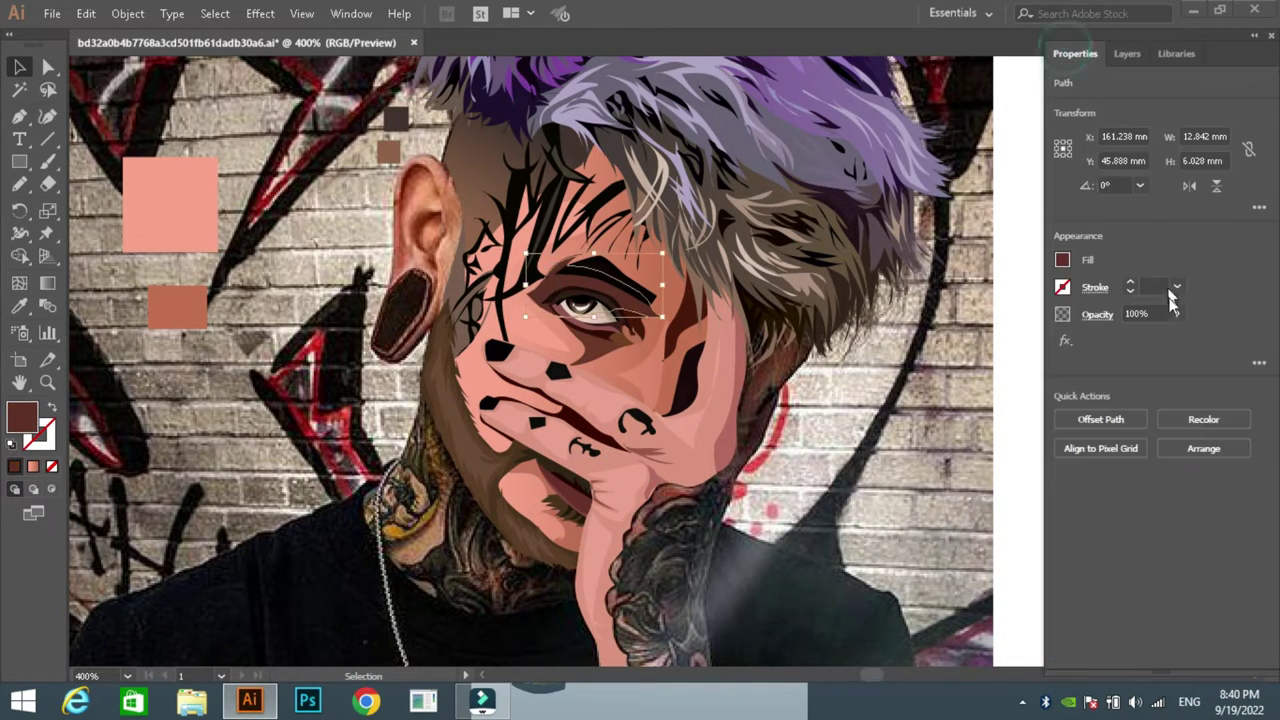
left_click(1176, 314)
left_click_drag(1163, 346, 1150, 343)
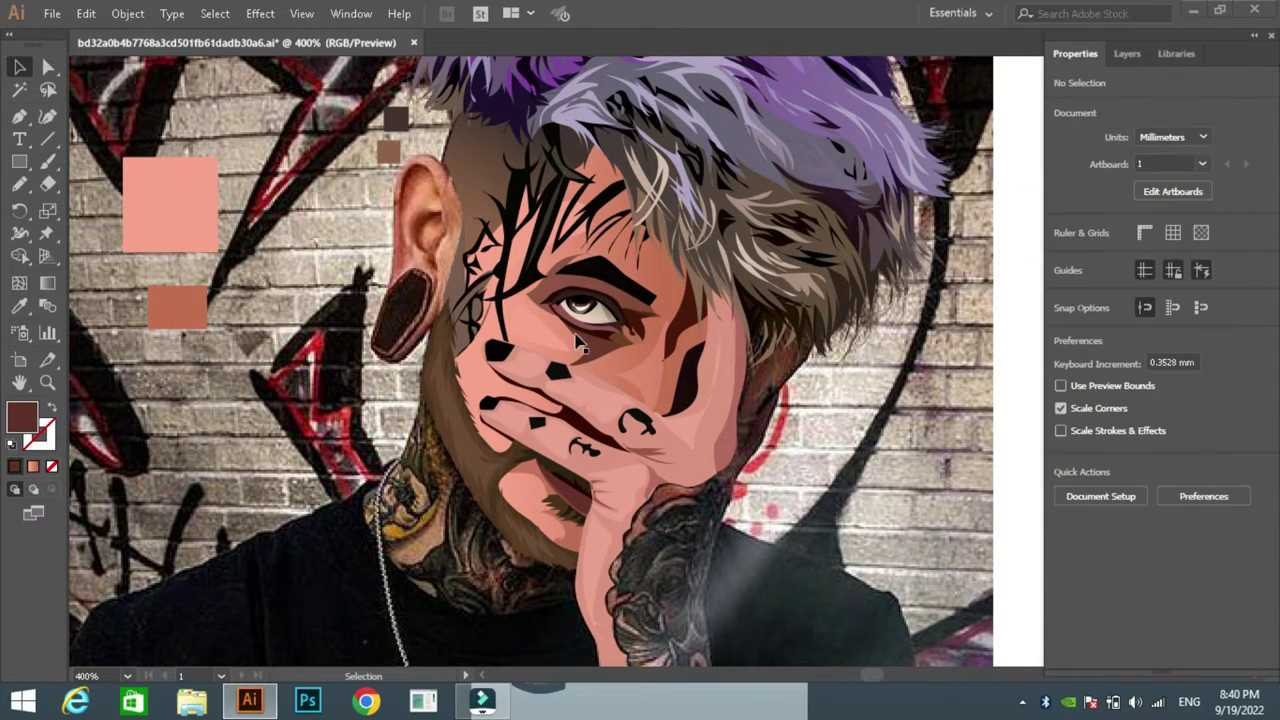
left_click(590, 335)
Step: Select the small shape under the eye and bring up its opacity setting
left_click(1178, 313)
left_click(634, 320)
left_click(1178, 313)
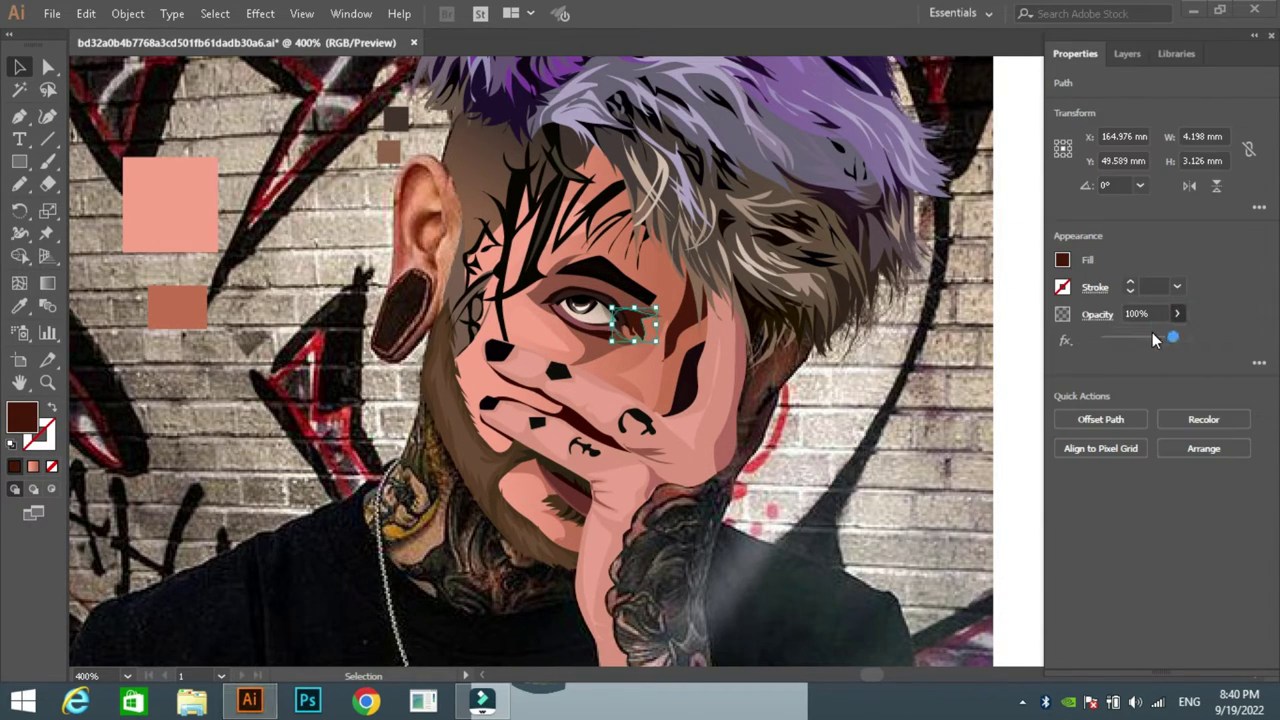
left_click(590, 295)
Step: Trace the first ear-plug outline with the Pen tool
left_click(1127, 53)
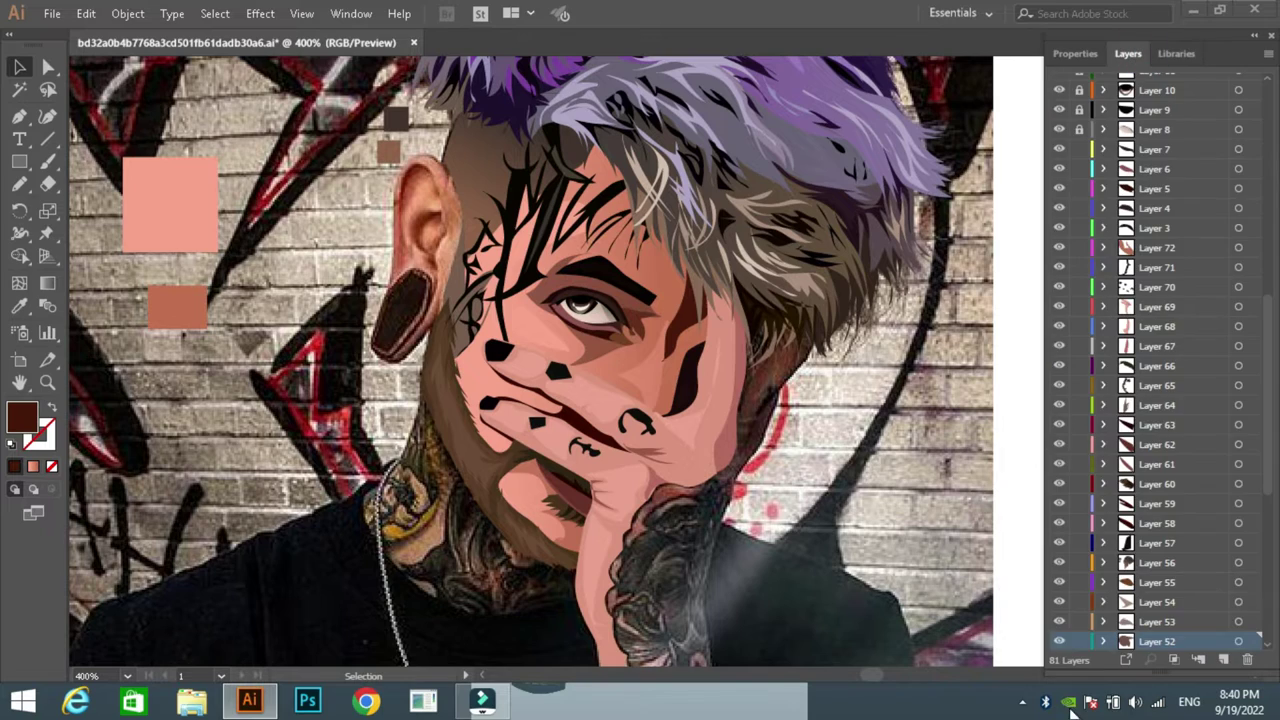
key("p")
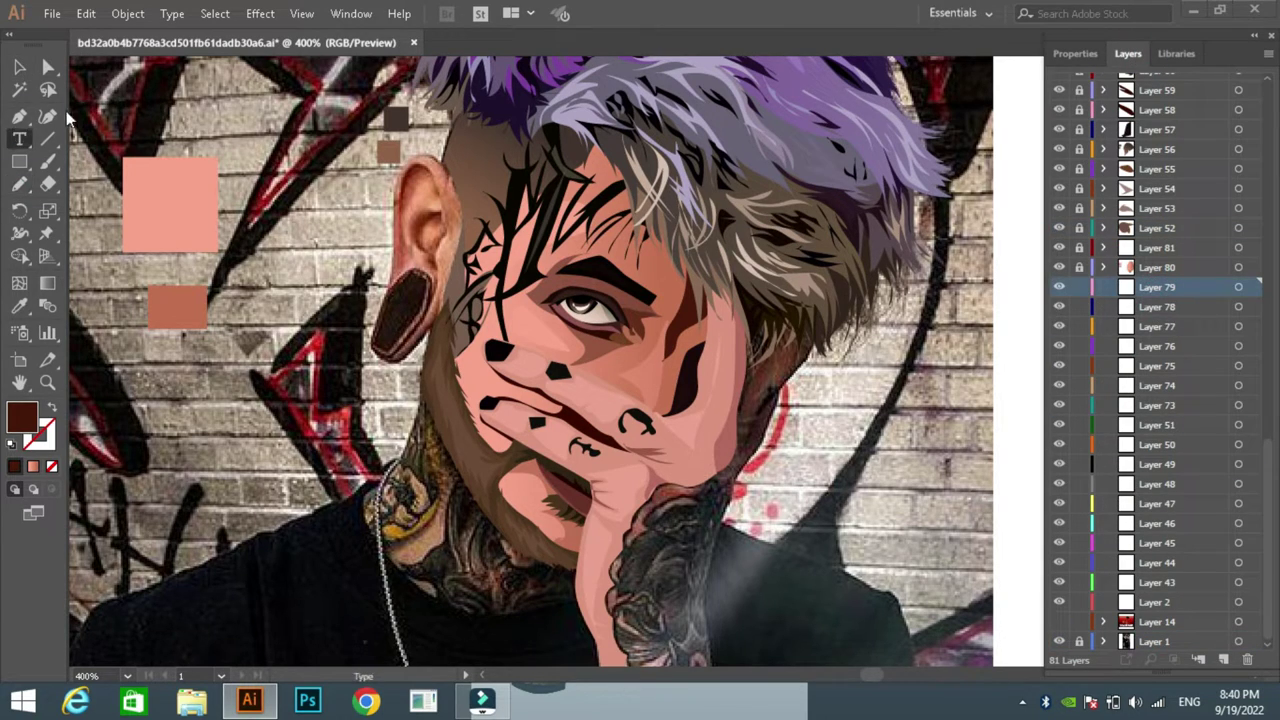
left_click(388, 289)
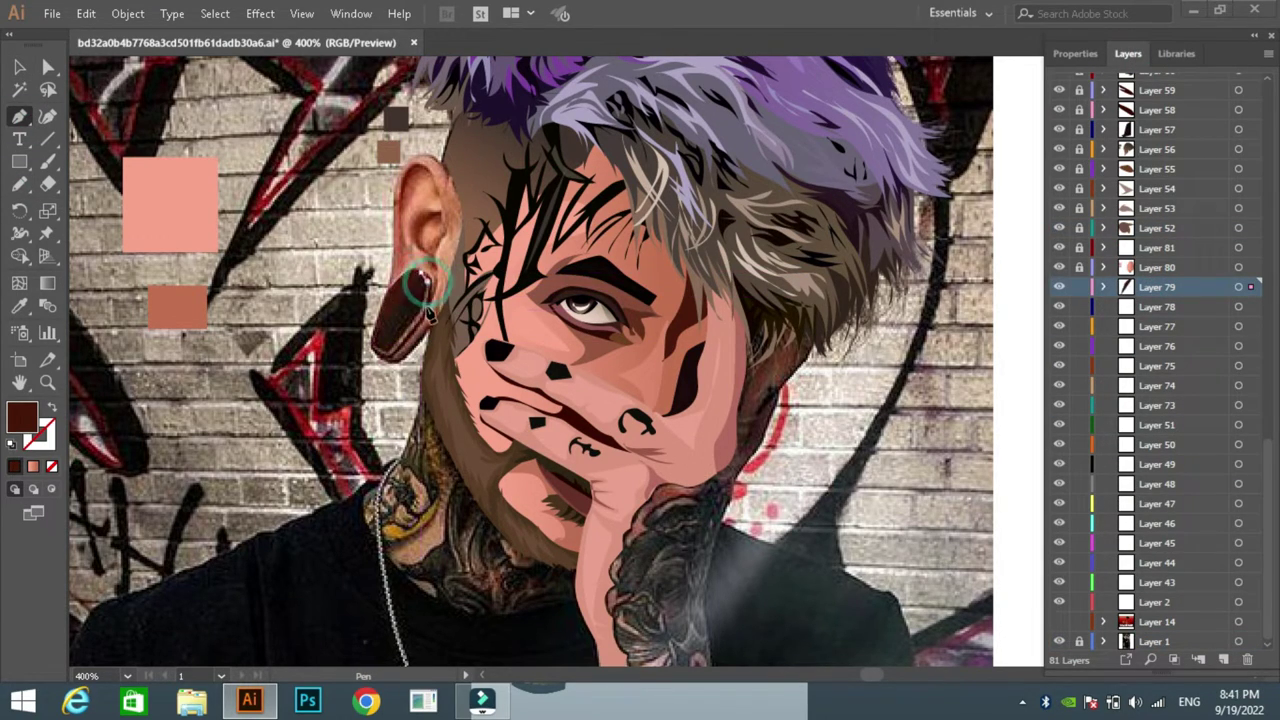
left_click_drag(430, 335, 455, 330)
left_click(388, 360)
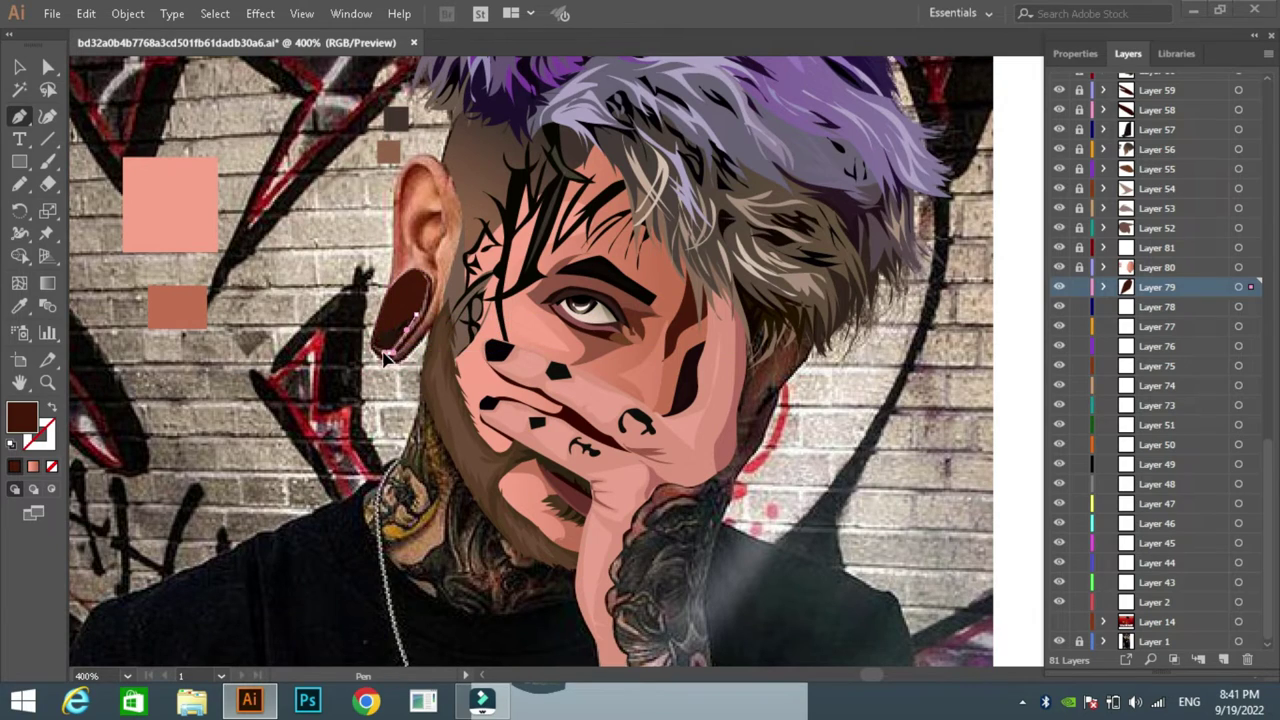
left_click(418, 282)
Step: On Layer 78, draw the second plug shape, fill it with a sampled colour and outline it in black
left_click(1075, 306)
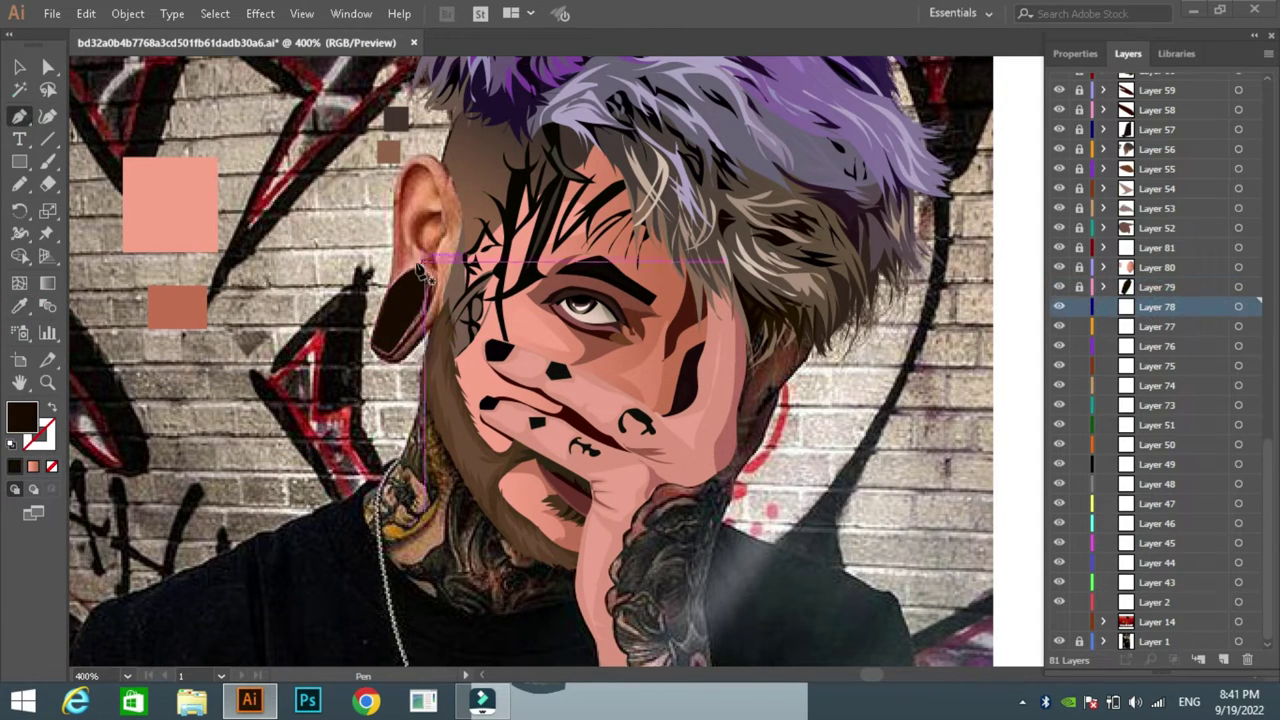
left_click(413, 271)
left_click_drag(433, 302, 422, 340)
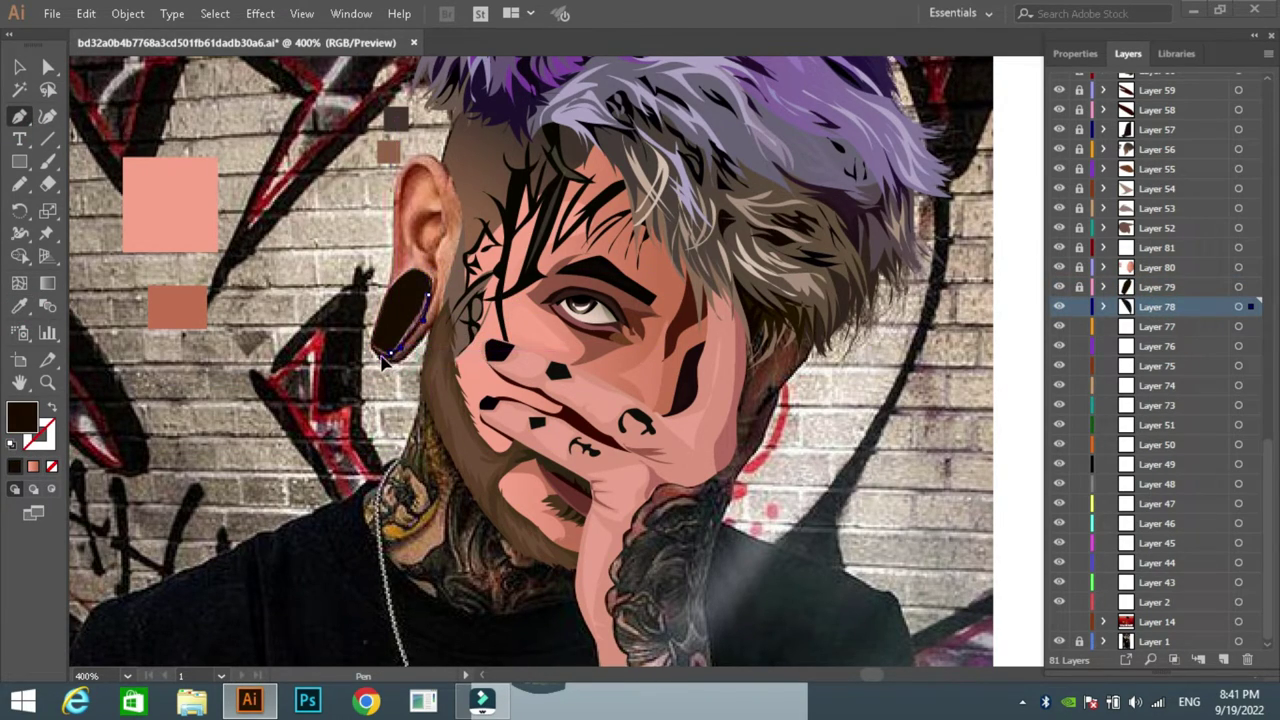
left_click(383, 340)
key("i")
left_click(416, 254)
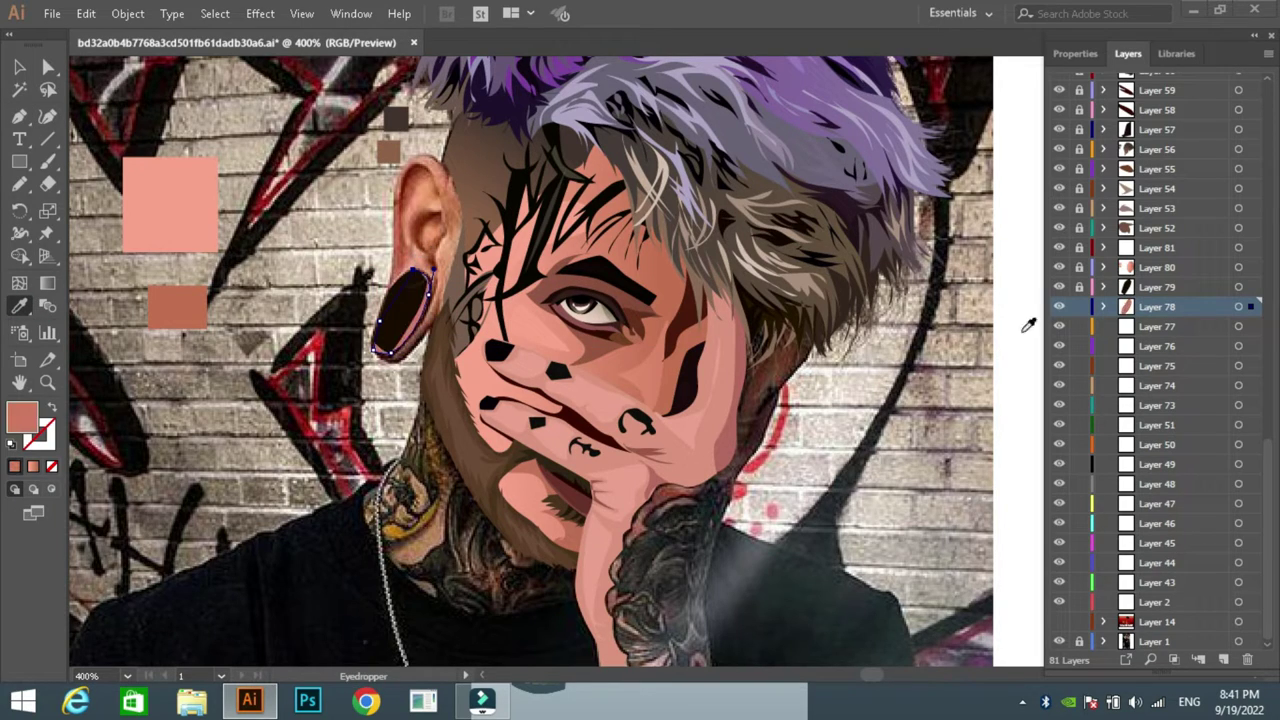
double_click(25, 418)
left_click(837, 230)
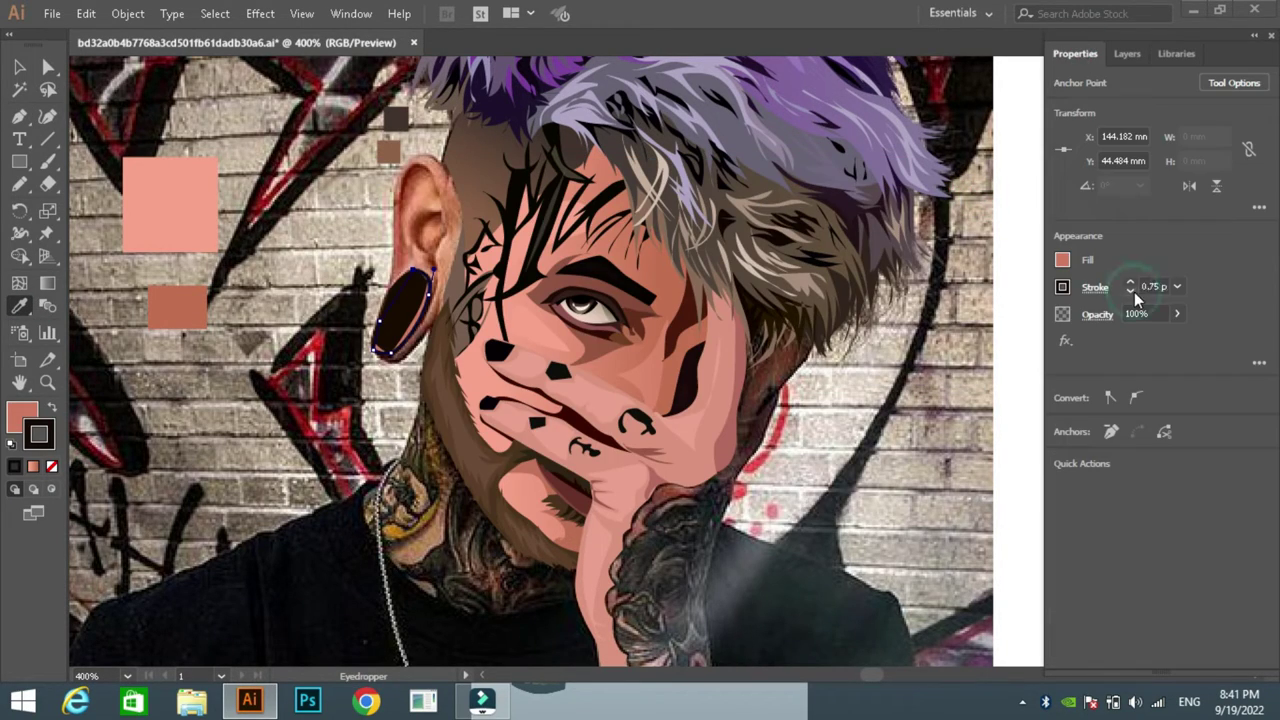
Step: On Layer 77, pencil a detail stroke inside the upper ear
scroll(1093, 617, "down", 3)
left_click(1157, 484)
left_click(25, 178)
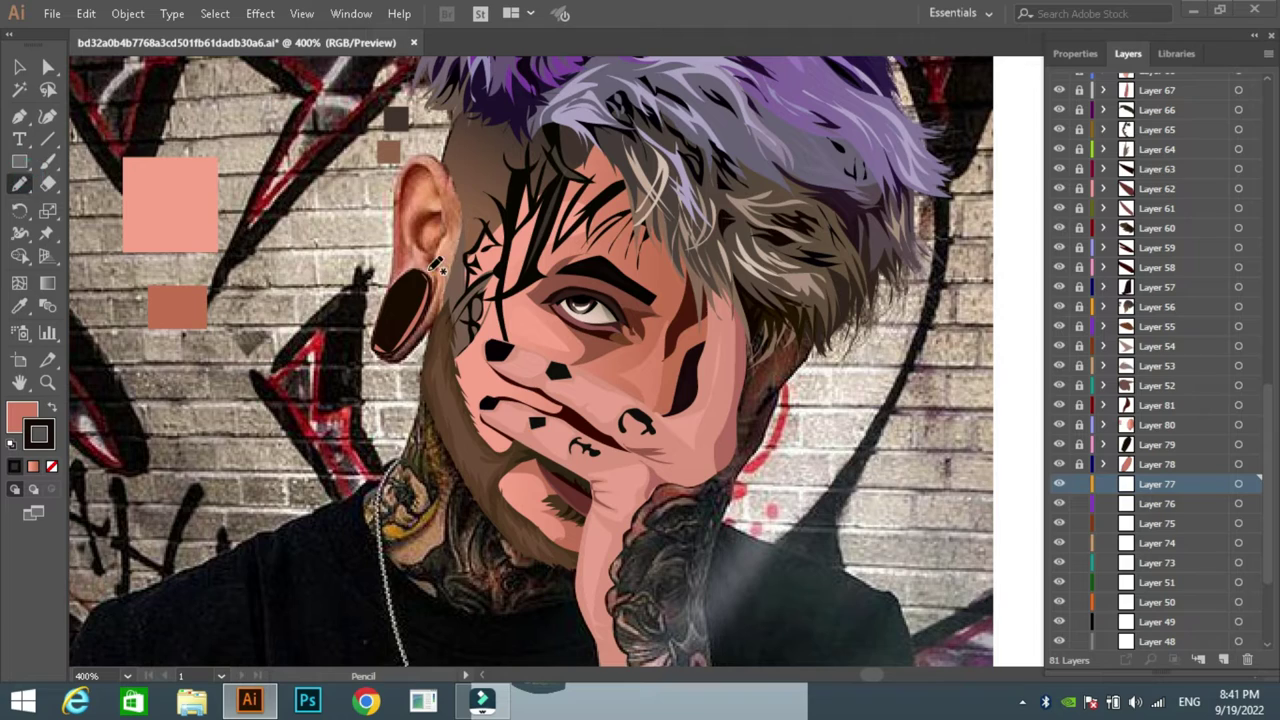
left_click_drag(427, 207, 441, 208)
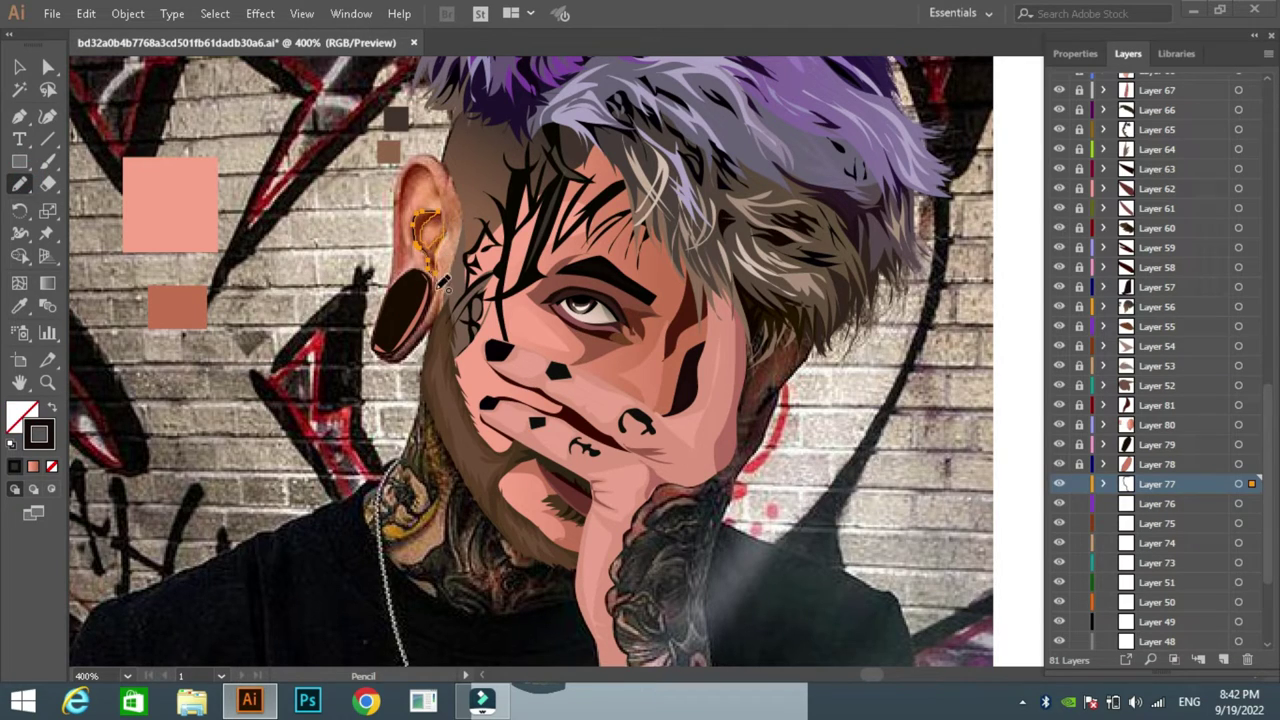
key("comma")
key("i")
left_click(177, 300)
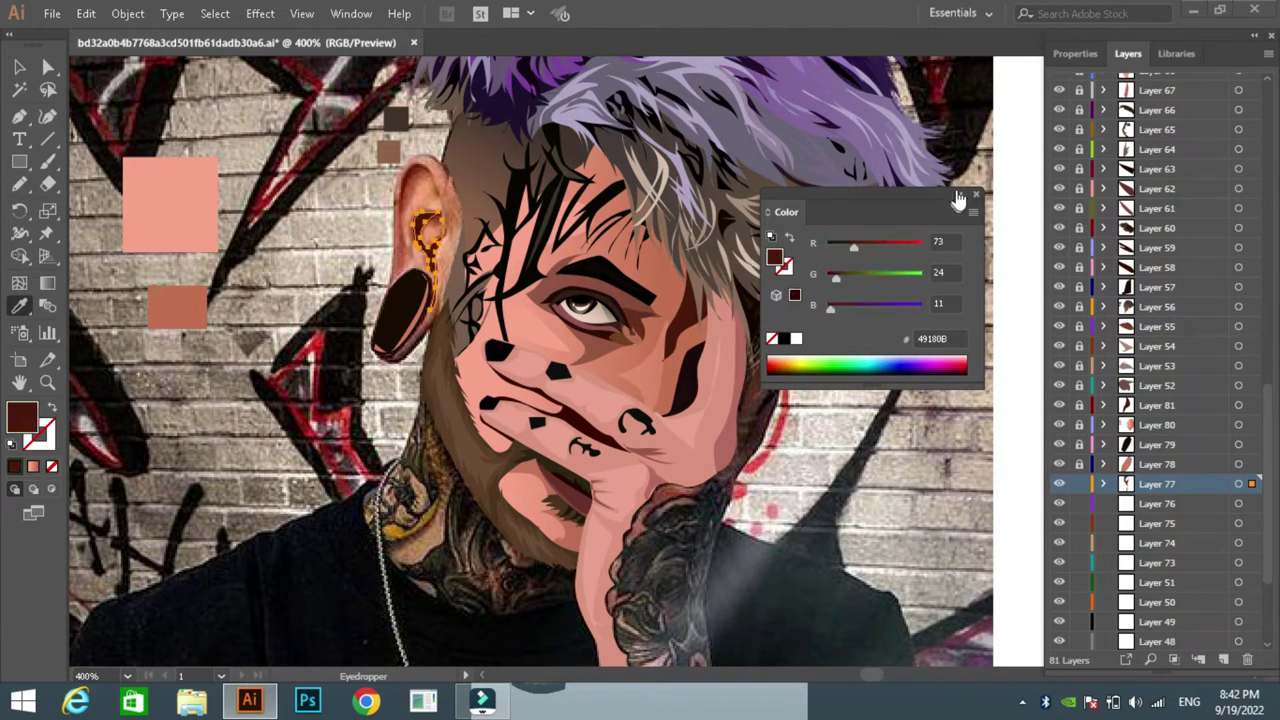
Step: On Layer 76, pen a path along the outer ear edge with no fill and dark red-brown colour
left_click(1143, 508)
key("p")
left_click(400, 242)
left_click_drag(410, 162, 446, 198)
key("slash")
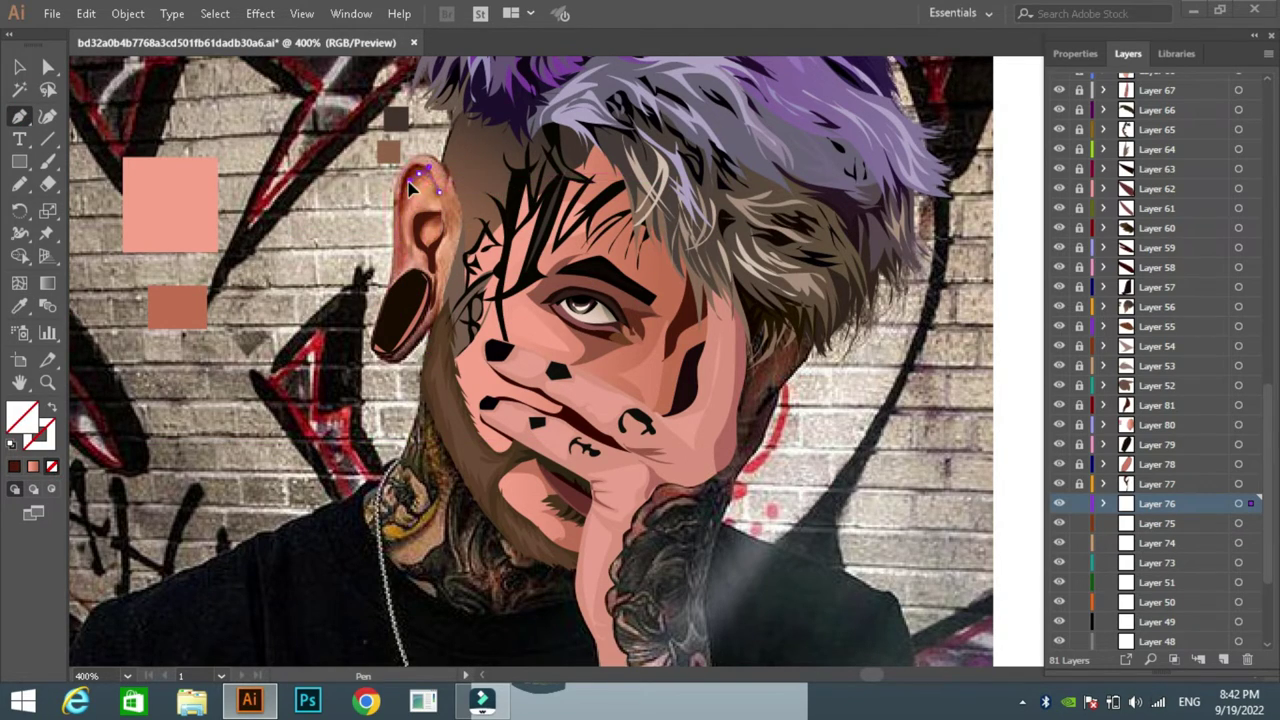
left_click(19, 306)
key("comma")
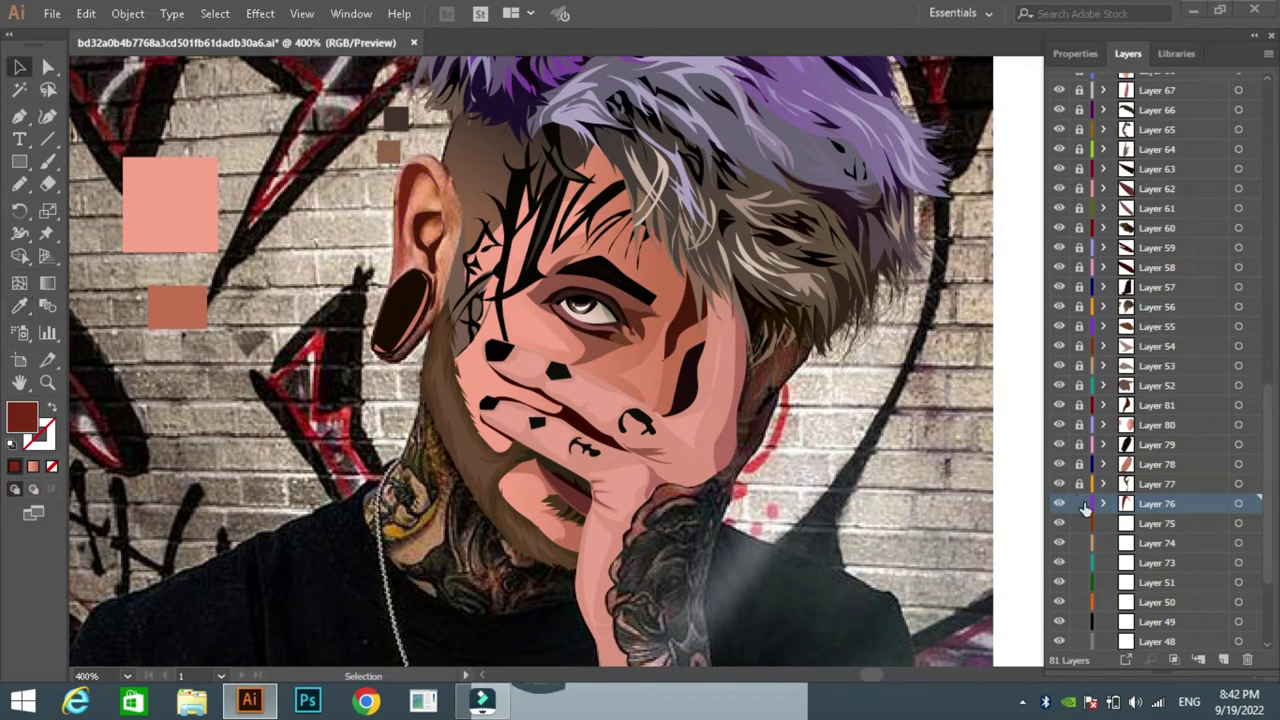
Step: Lock Layer 75 and set a light pink fill colour
left_click(1087, 523)
key("n")
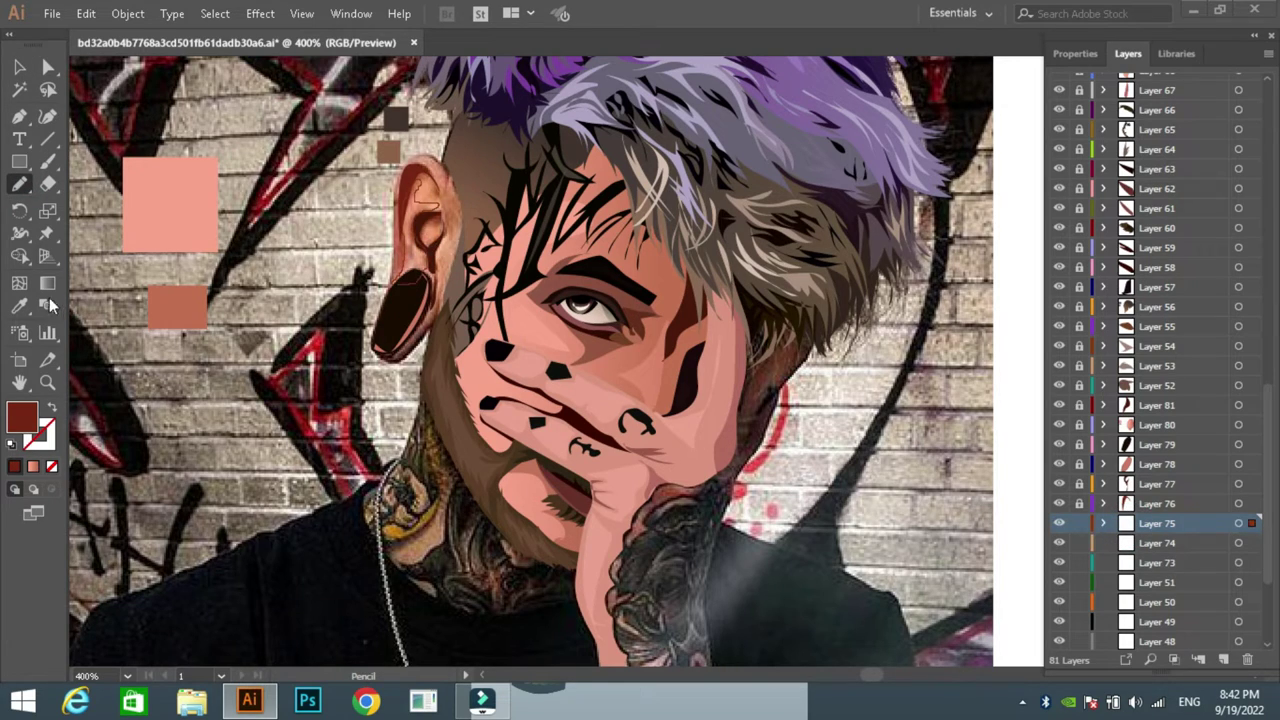
key("i")
left_click(153, 230)
key("v")
double_click(22, 415)
Step: On Layer 74, trace the ear outline from the top down to the earlobe
left_click(834, 229)
left_click(1157, 543)
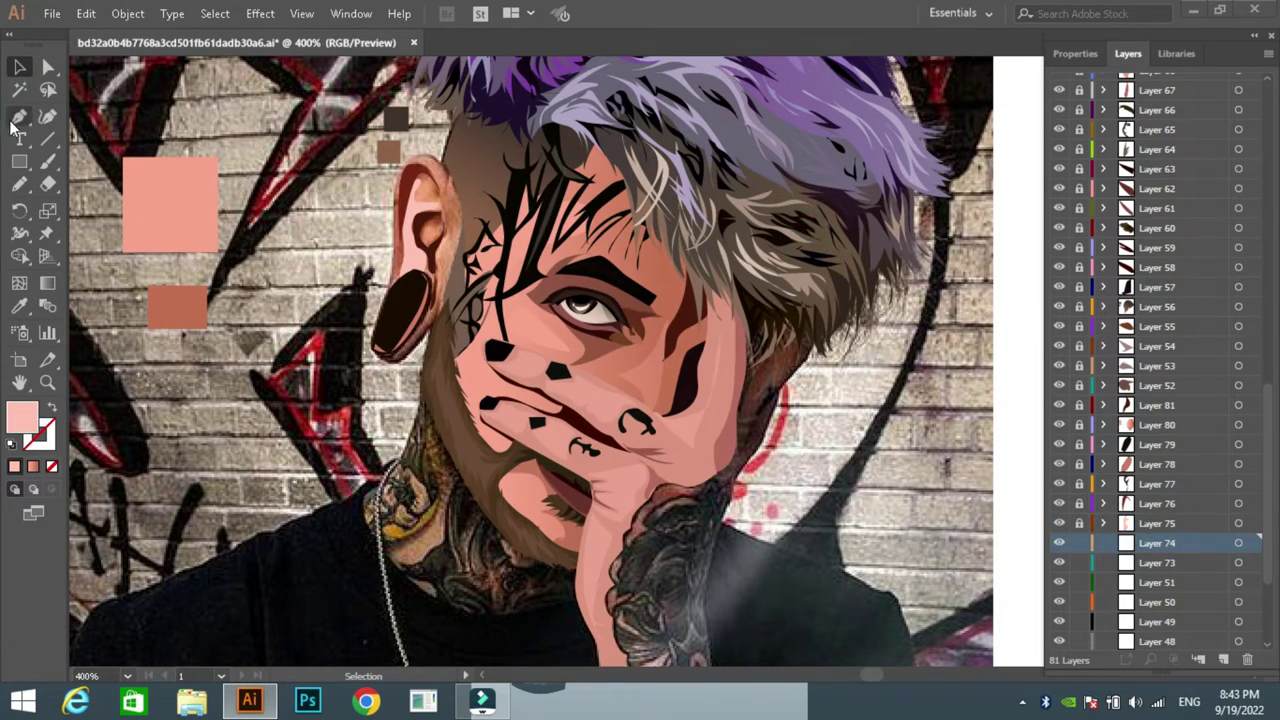
left_click(19, 116)
left_click(423, 258)
left_click_drag(452, 162, 457, 182)
left_click_drag(428, 322, 420, 345)
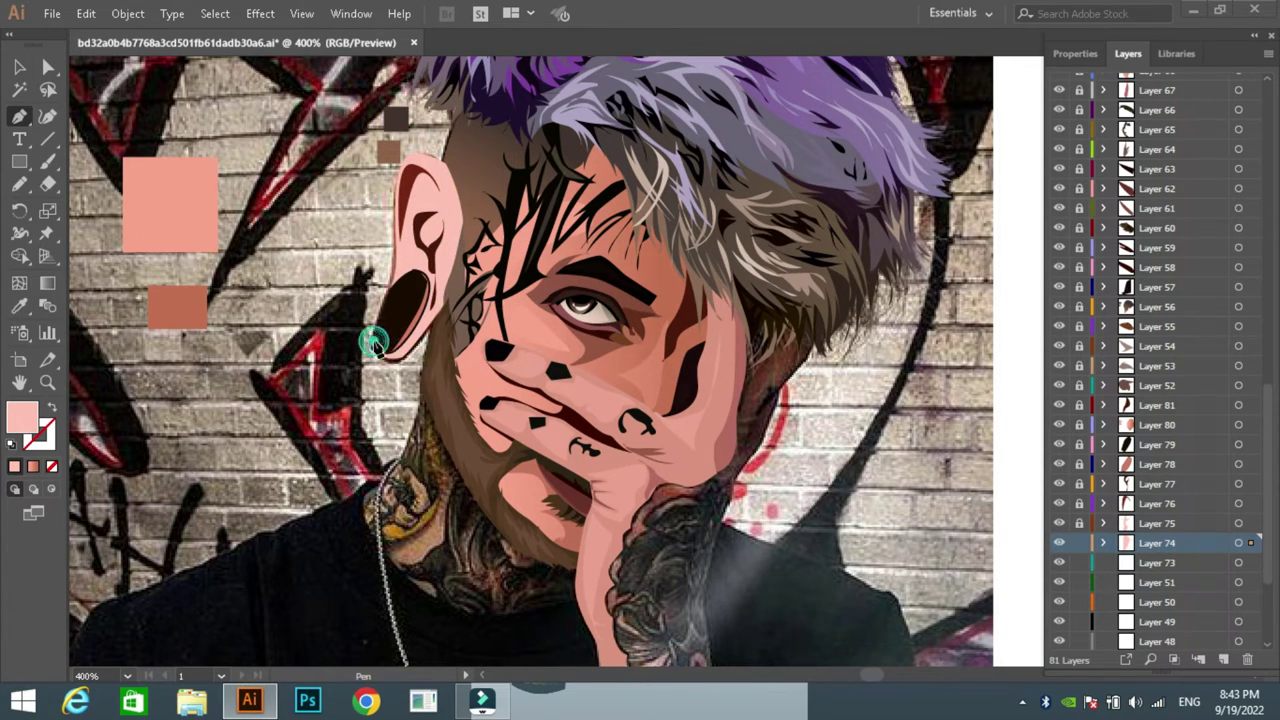
left_click(373, 343)
Step: Unlock Layers 62–75 and select the two pink swatch squares
key("i")
left_click(178, 305)
key("v")
key("ctrl+shift+a")
left_click_drag(1079, 523, 1068, 195)
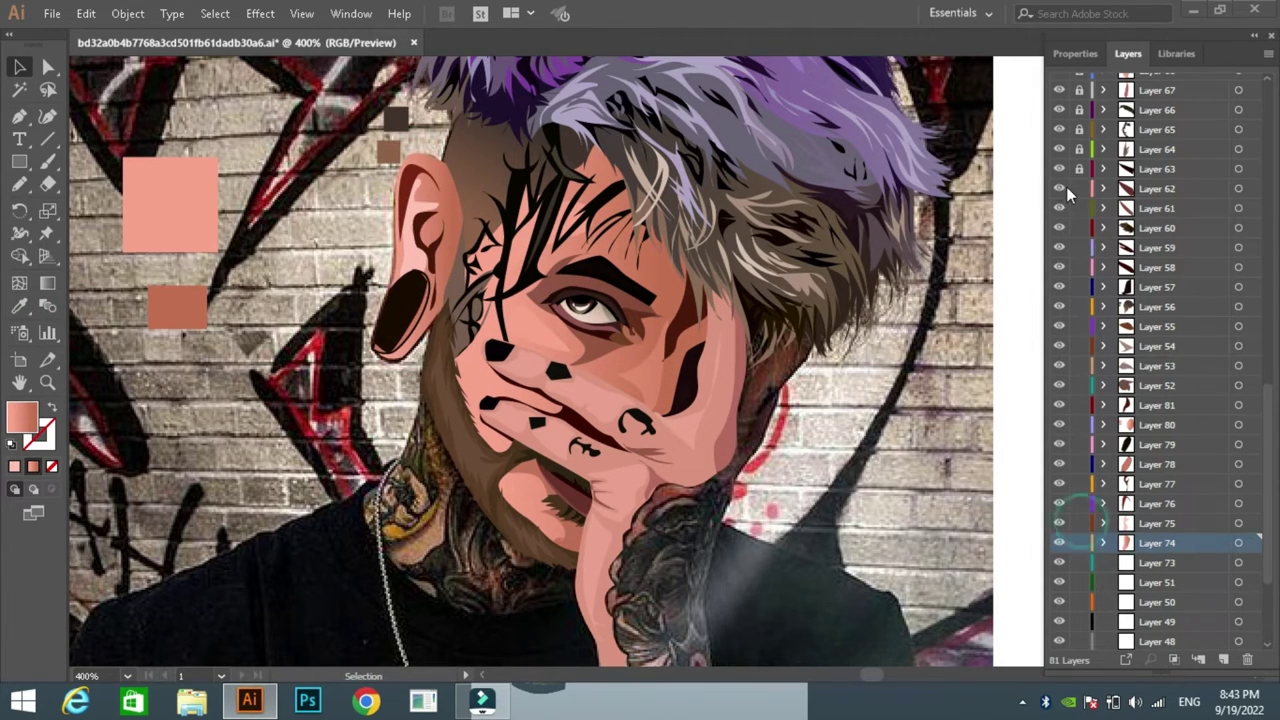
left_click_drag(110, 145, 228, 335)
Step: Move the pink swatches off the artboard and lock Layers 74 down to 57
key("ctrl+1")
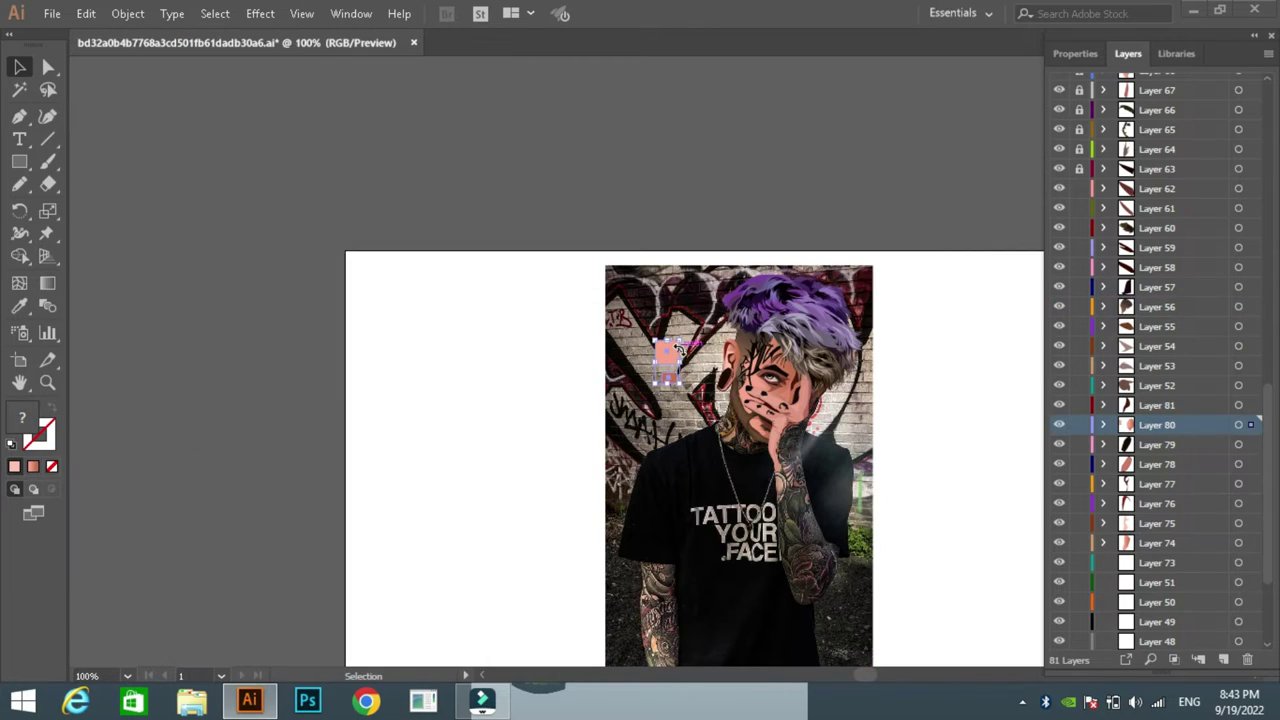
left_click_drag(677, 349, 330, 352)
key("ctrl+shift+a")
key("ctrl+0")
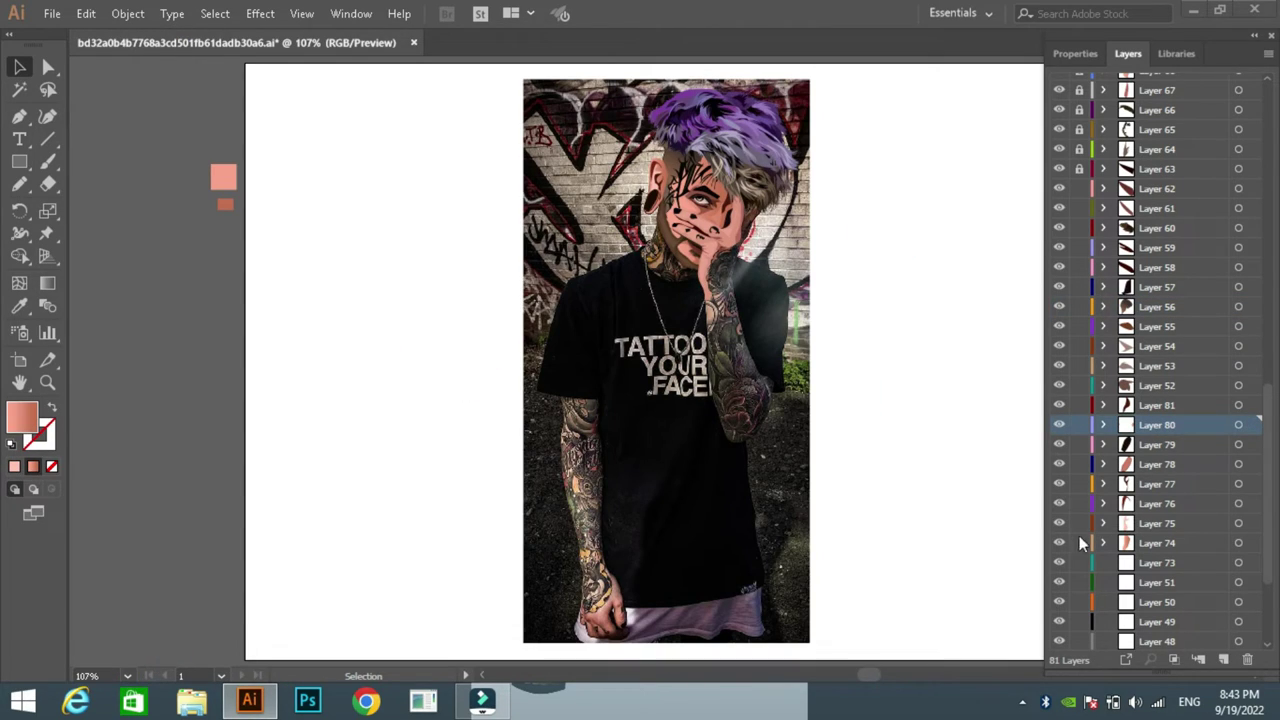
left_click_drag(1079, 543, 1071, 186)
Step: Toggle the reference photo layer's visibility and zoom in to 600%
scroll(1150, 450, "down", 5)
left_click(1059, 640)
left_click(127, 676)
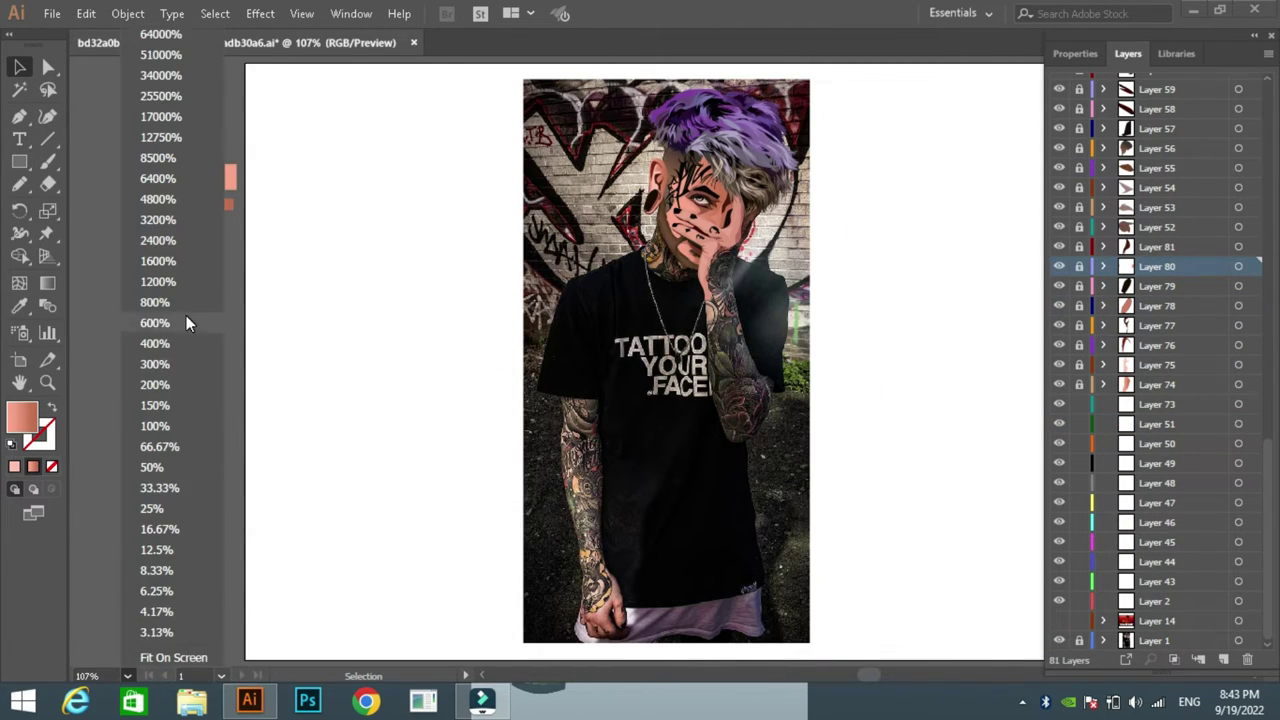
left_click(155, 322)
Step: On Layer 73, draw a dark shape along the jaw under the hair, then lock it
left_click(1157, 404)
key("n")
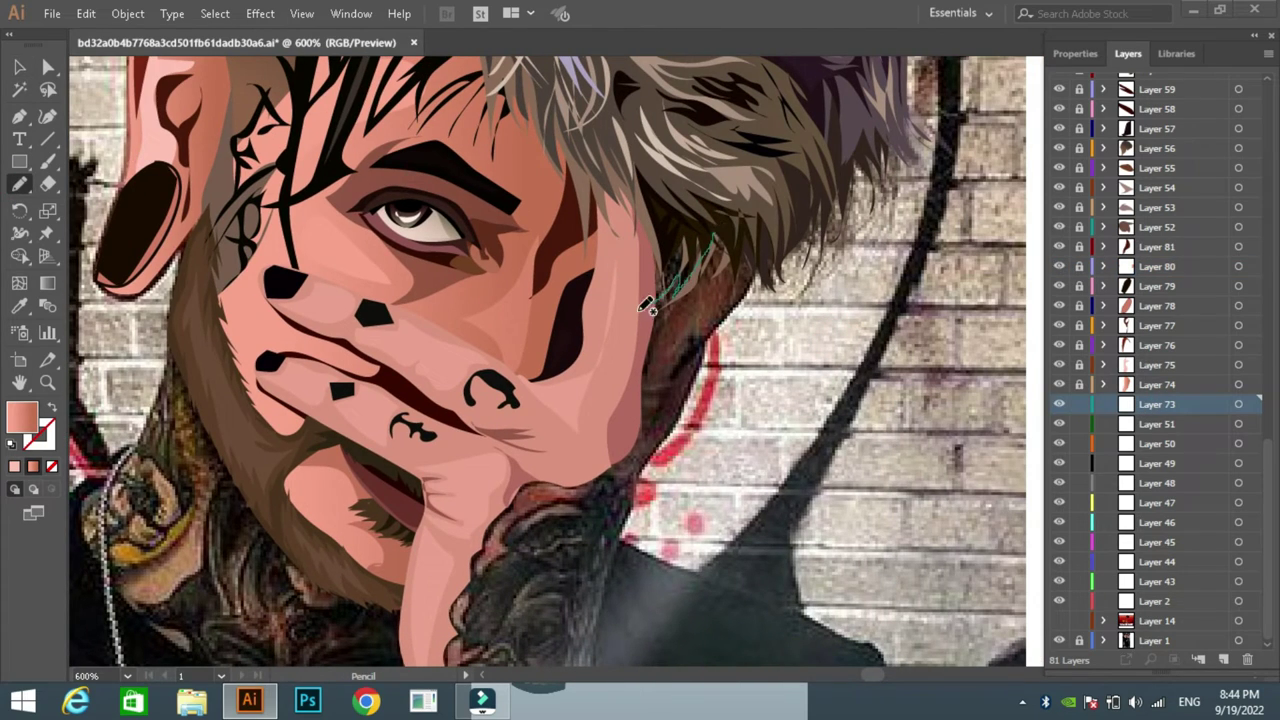
left_click_drag(645, 307, 650, 305)
key("i")
left_click(1079, 404)
Step: On Layer 51, sketch a line along the right jawline filled with an adjusted pink skin colour
left_click(1157, 424)
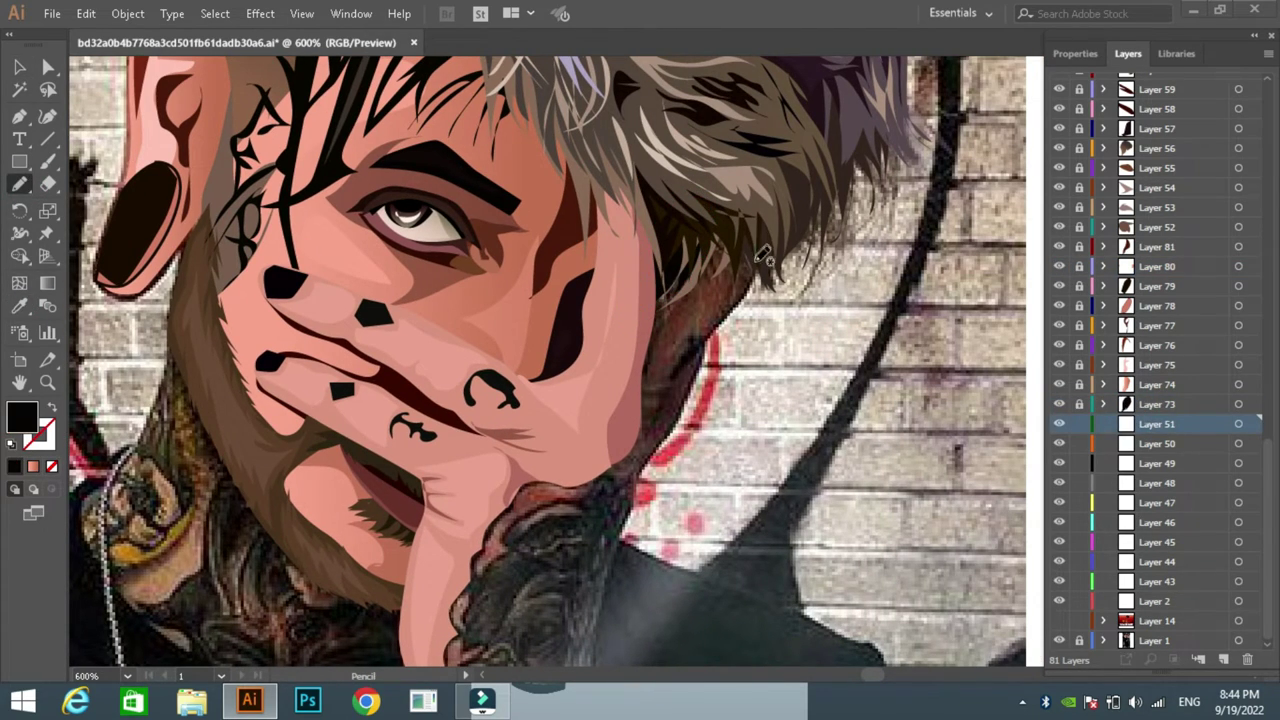
key("shift+x")
left_click_drag(610, 456, 615, 408)
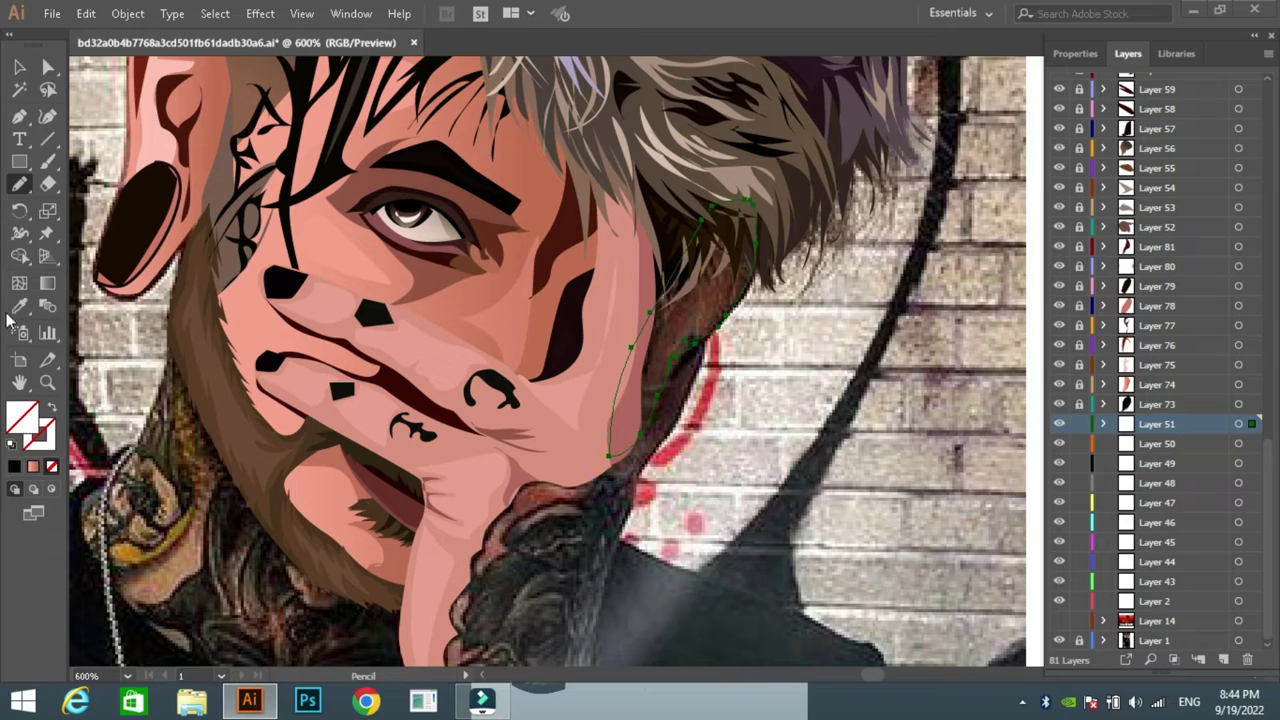
left_click(19, 307)
left_click(634, 420)
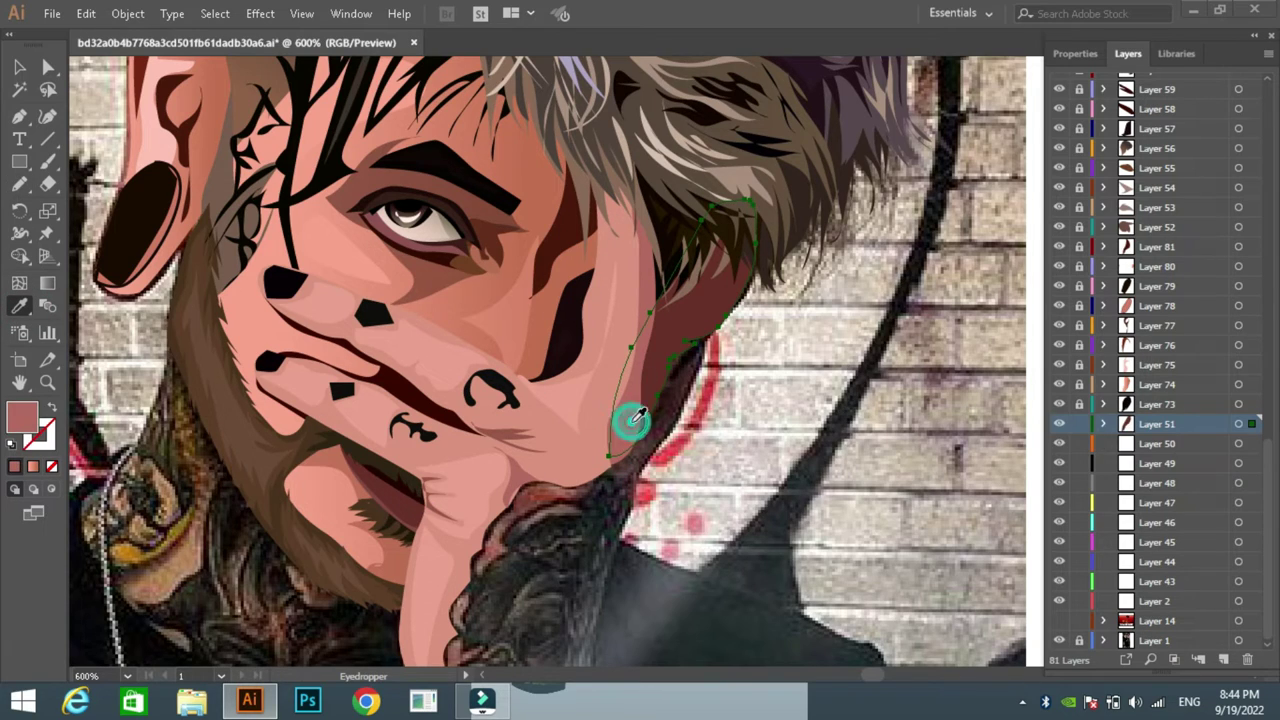
double_click(22, 414)
left_click(500, 294)
left_click(834, 231)
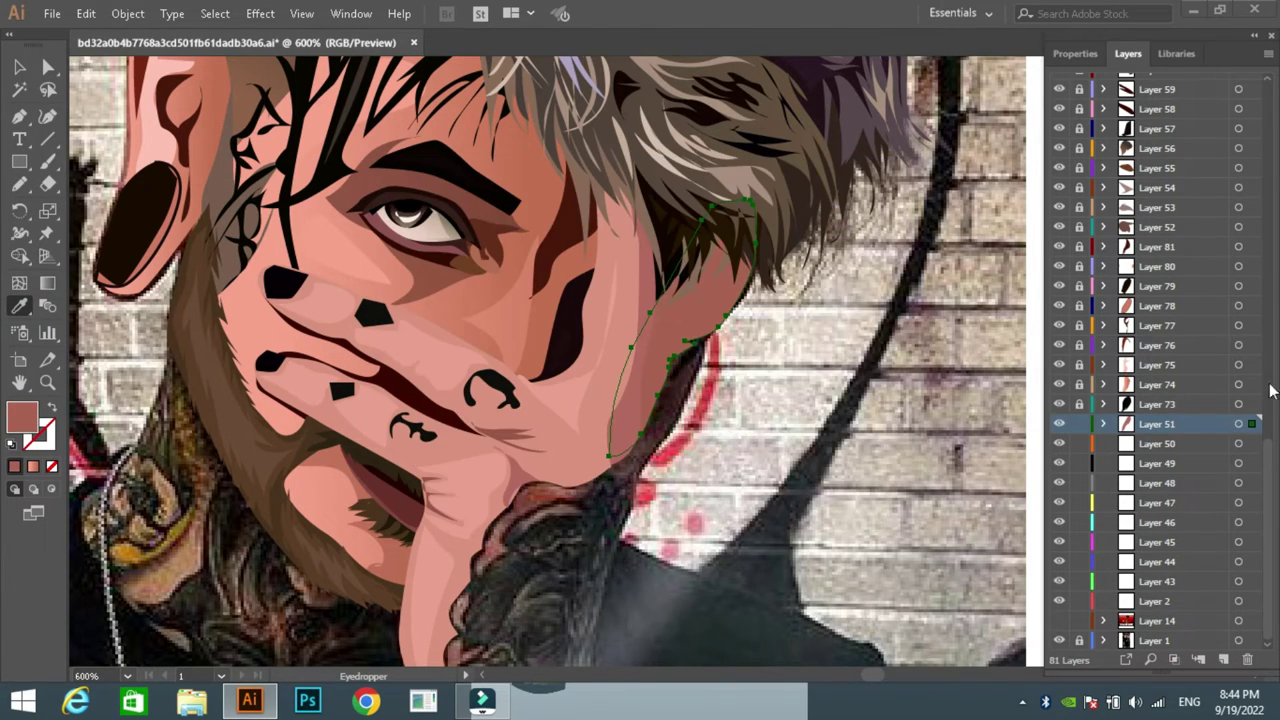
Step: On Layer 50, draw a jaw-edge stroke and a small skin-coloured shape beside the jaw
left_click(1180, 443)
key("n")
left_click_drag(697, 358, 658, 398)
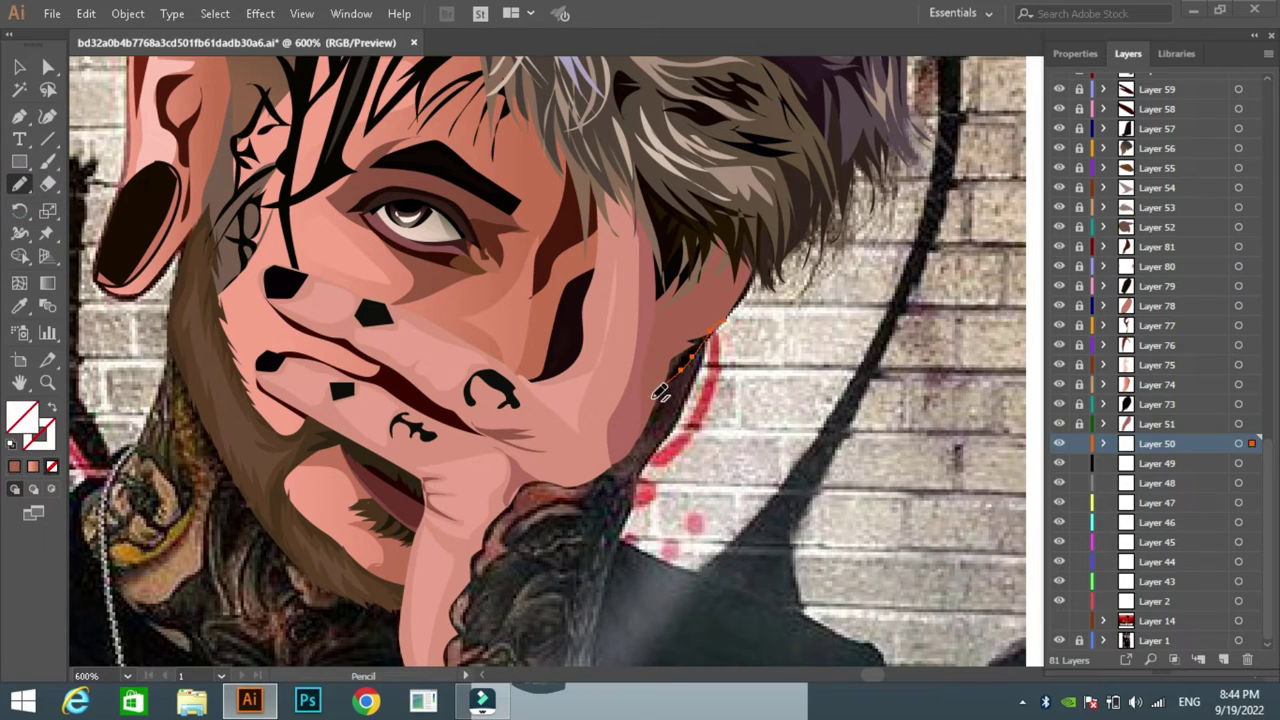
key("ctrl+shift+a")
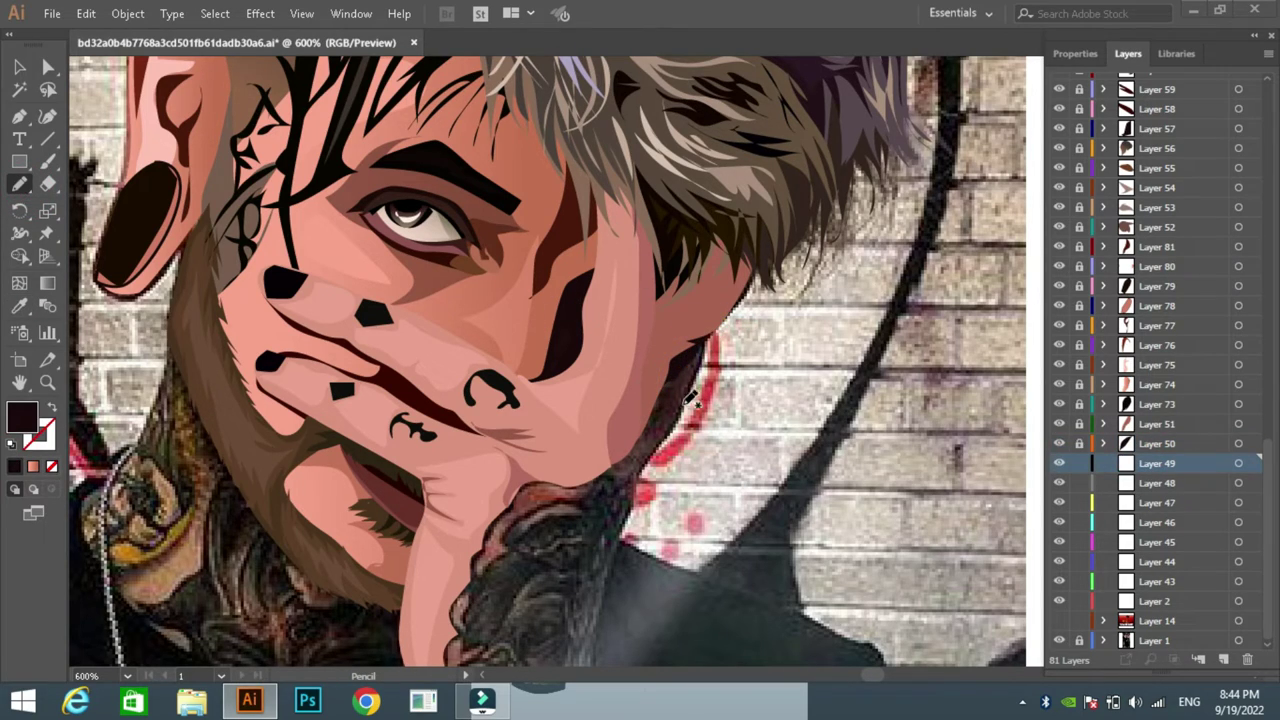
left_click_drag(617, 474, 602, 470)
left_click(22, 307)
left_click(711, 388)
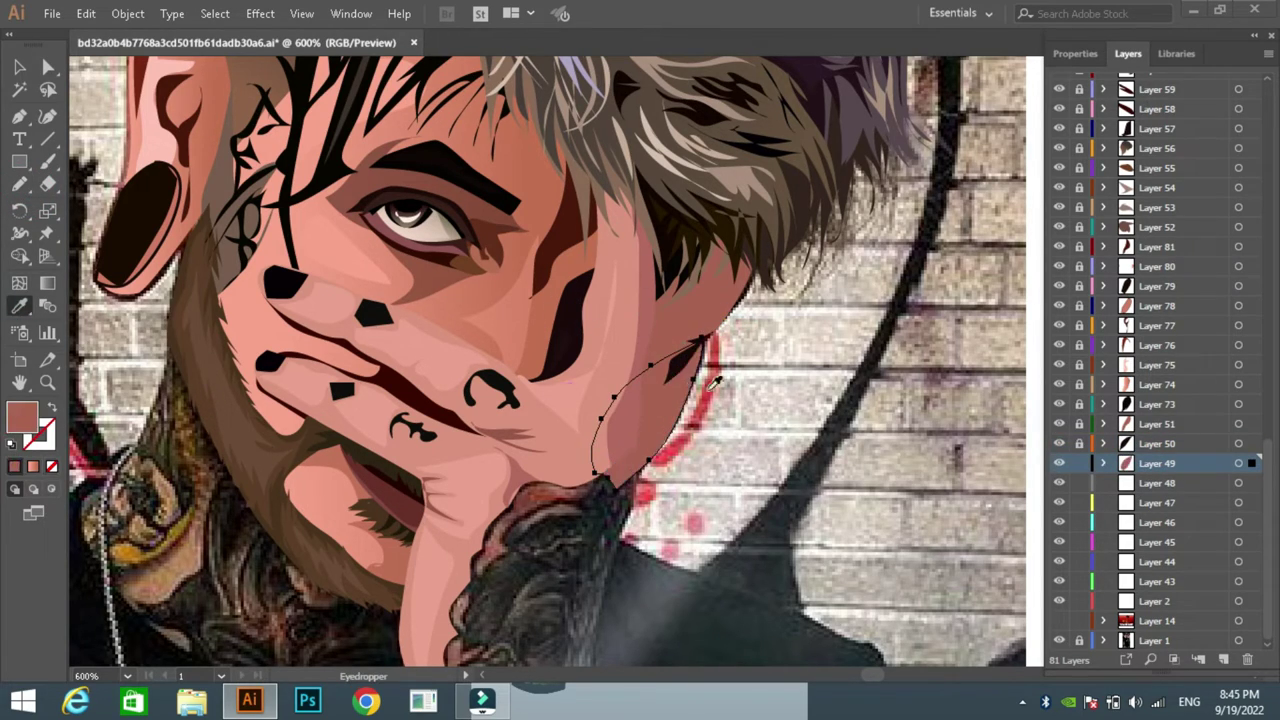
double_click(22, 415)
Step: Lock the finished jaw layers, fine-tune the fill colour, and target Layer 48
key("Return")
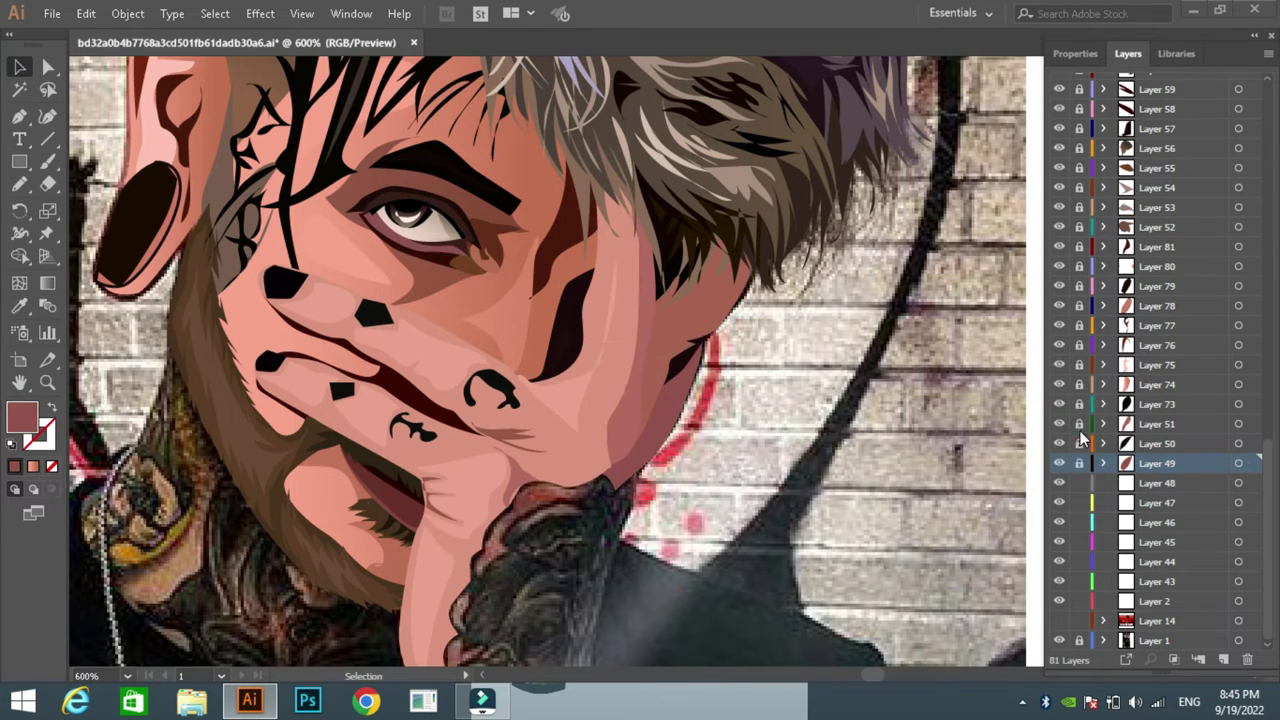
key("v")
key("ctrl+shift+a")
left_click(22, 307)
double_click(22, 415)
key("Return")
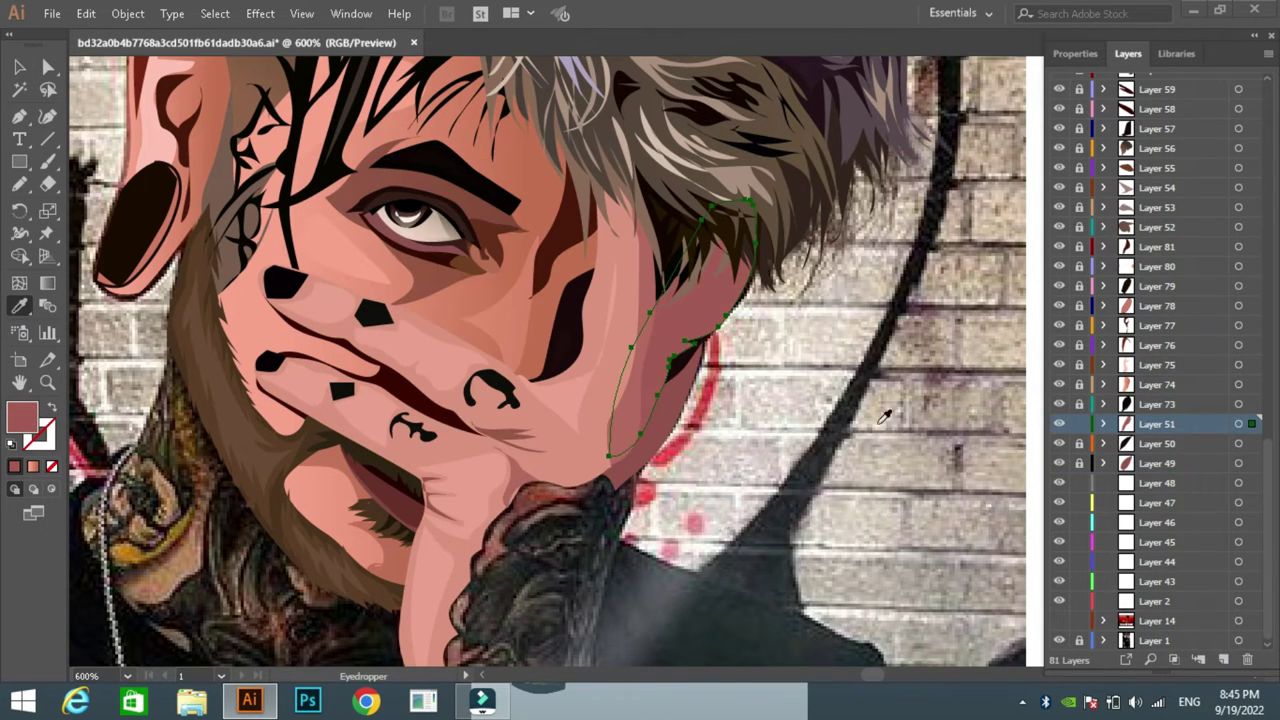
left_click(1158, 483)
scroll(708, 443, "down", 5)
key("v")
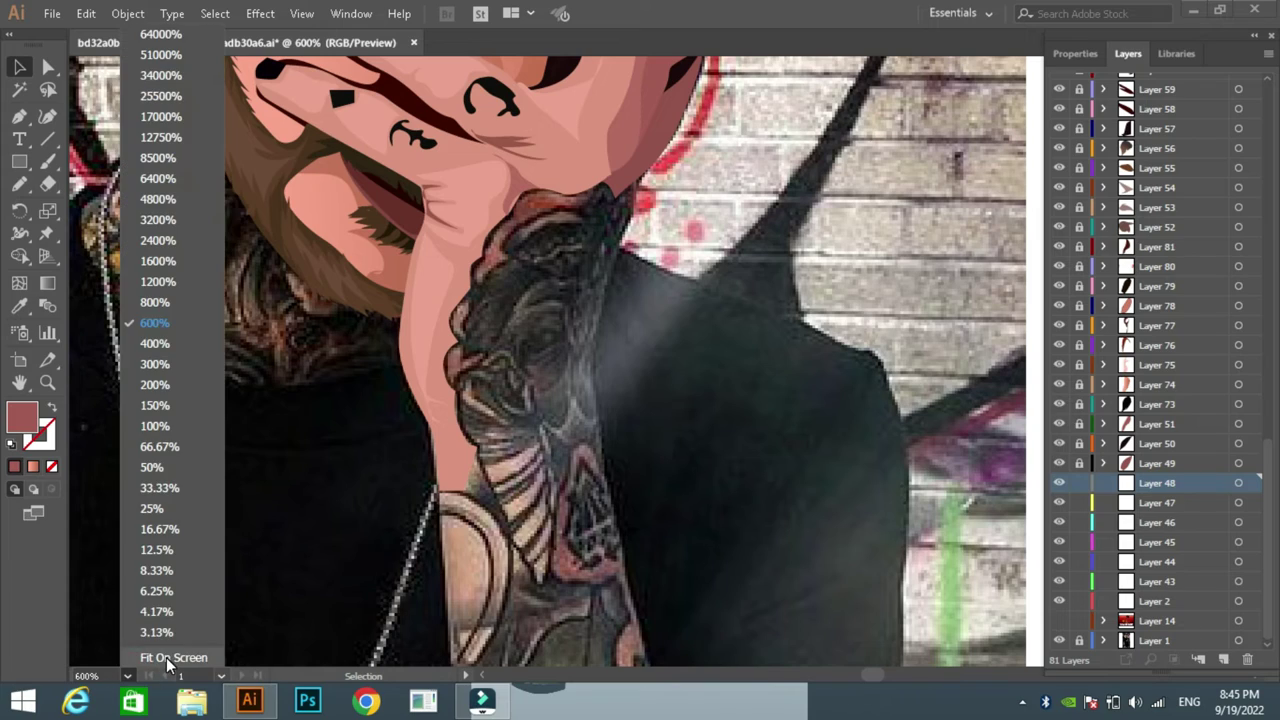
Step: On Layer 48, trace the hand tattoo's edge at the neck in pink-brown and lock it
left_click_drag(512, 243, 513, 252)
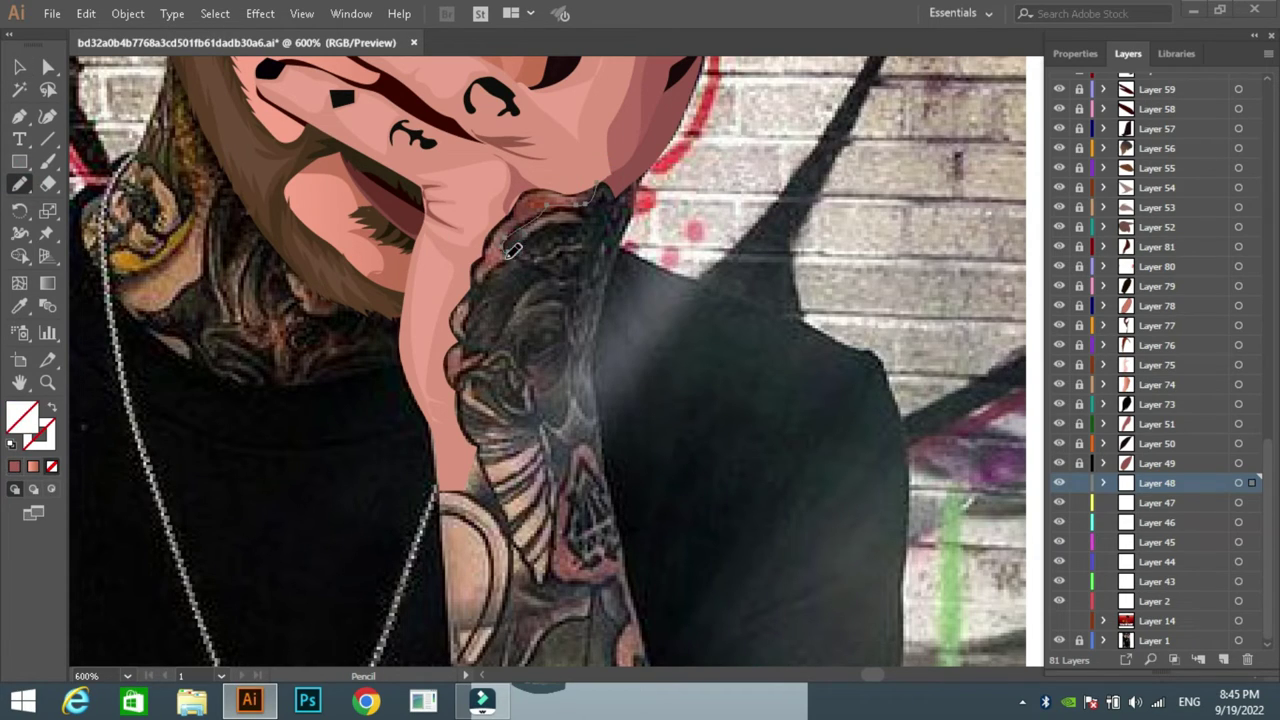
left_click(20, 307)
left_click(560, 215)
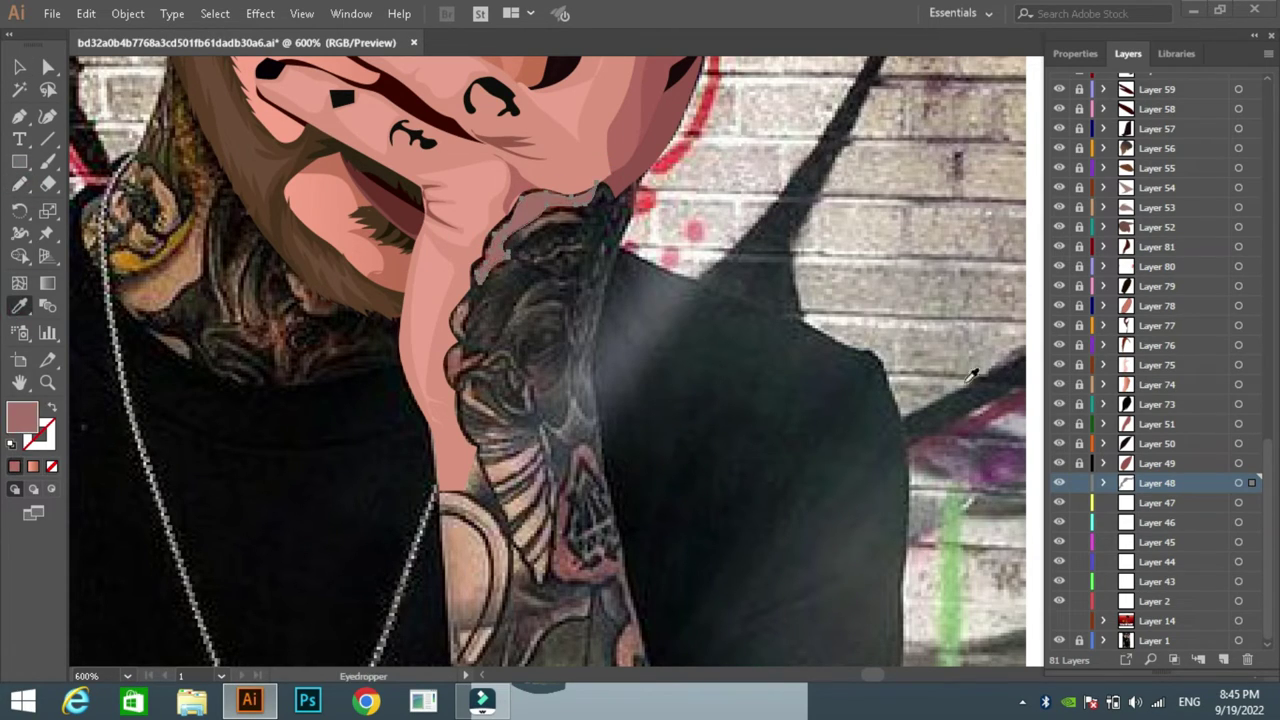
left_click(1079, 483)
left_click(1157, 502)
Step: On Layer 47, draw two grey-filled tattoo shapes below the chin
key("n")
left_click_drag(540, 257, 538, 258)
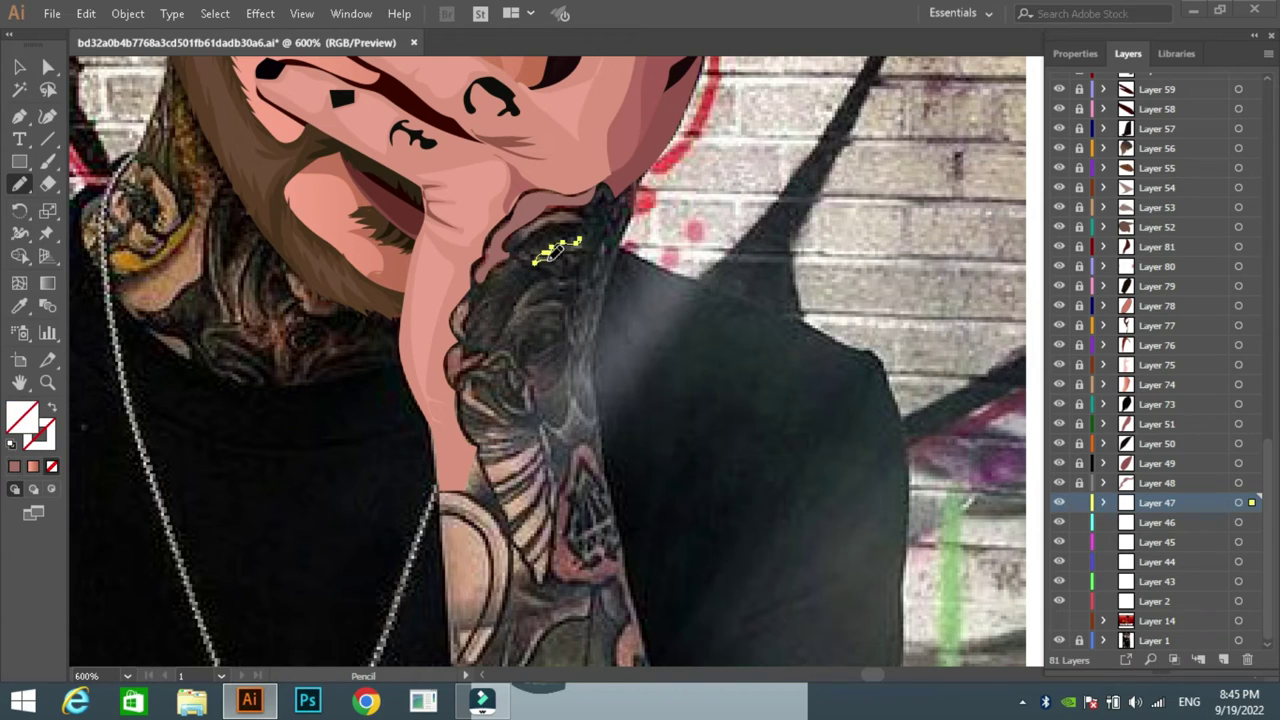
key("i")
left_click(525, 300)
key("n")
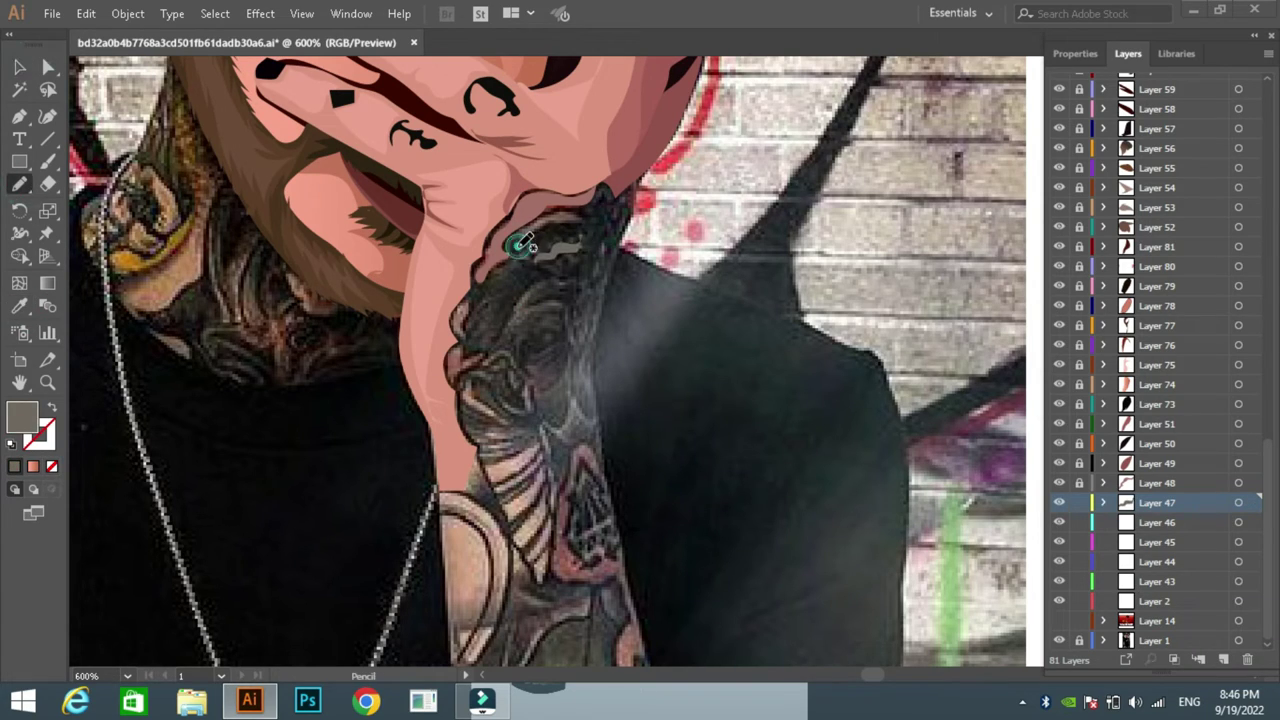
left_click_drag(590, 217, 587, 219)
left_click(15, 466)
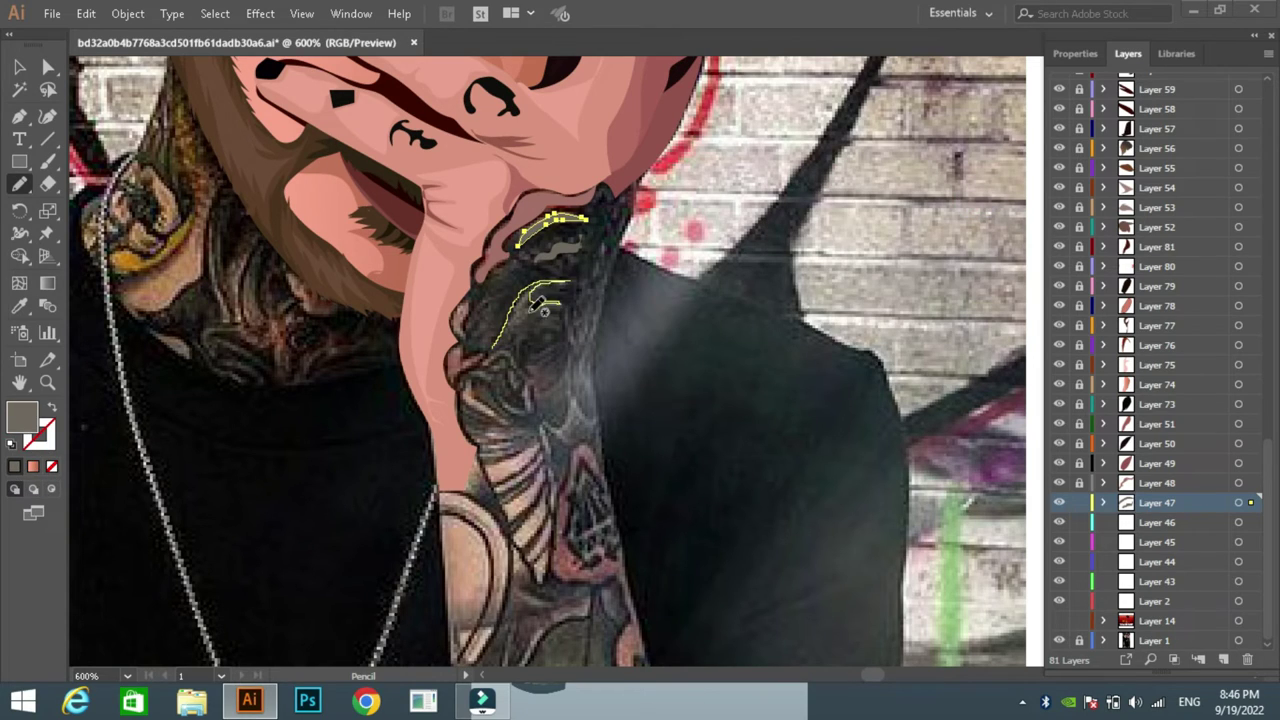
left_click_drag(510, 333, 510, 335)
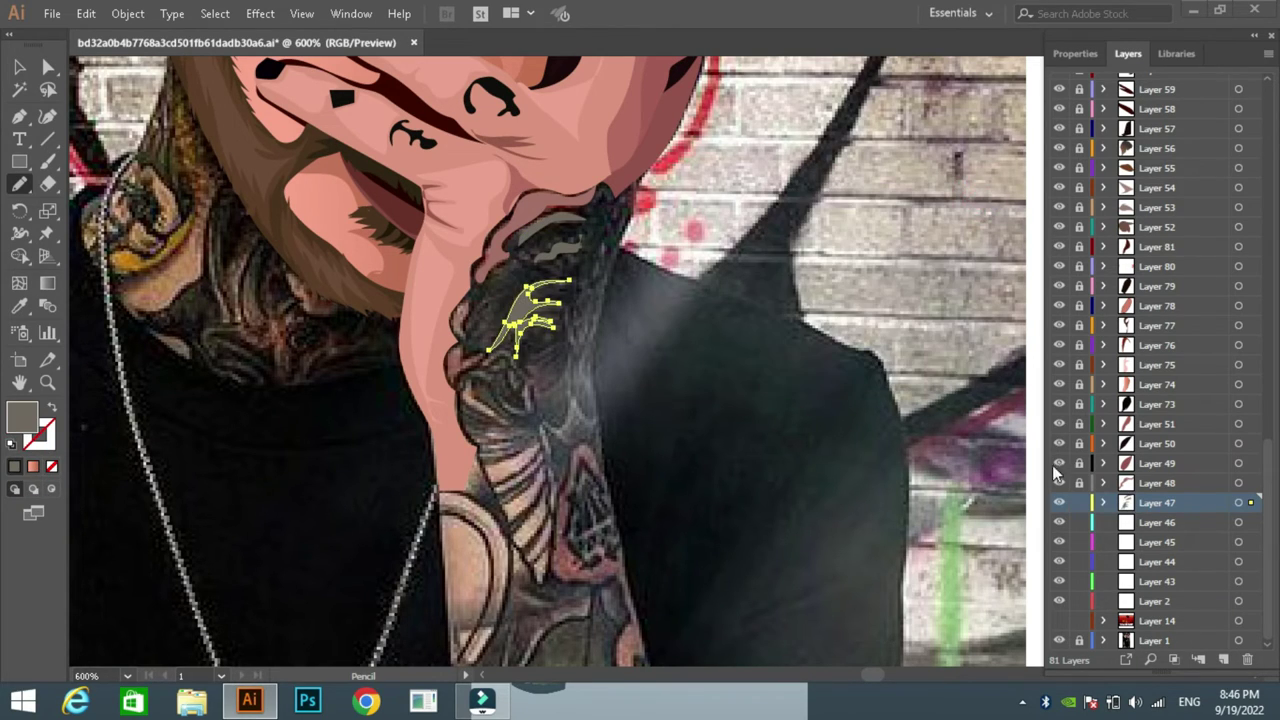
Step: On Layer 46, draw pink shapes along the tattoo's left edge near the chin
left_click(1079, 502)
scroll(666, 134, "down", 3)
left_click_drag(460, 218, 460, 218)
key("i")
left_click(500, 155)
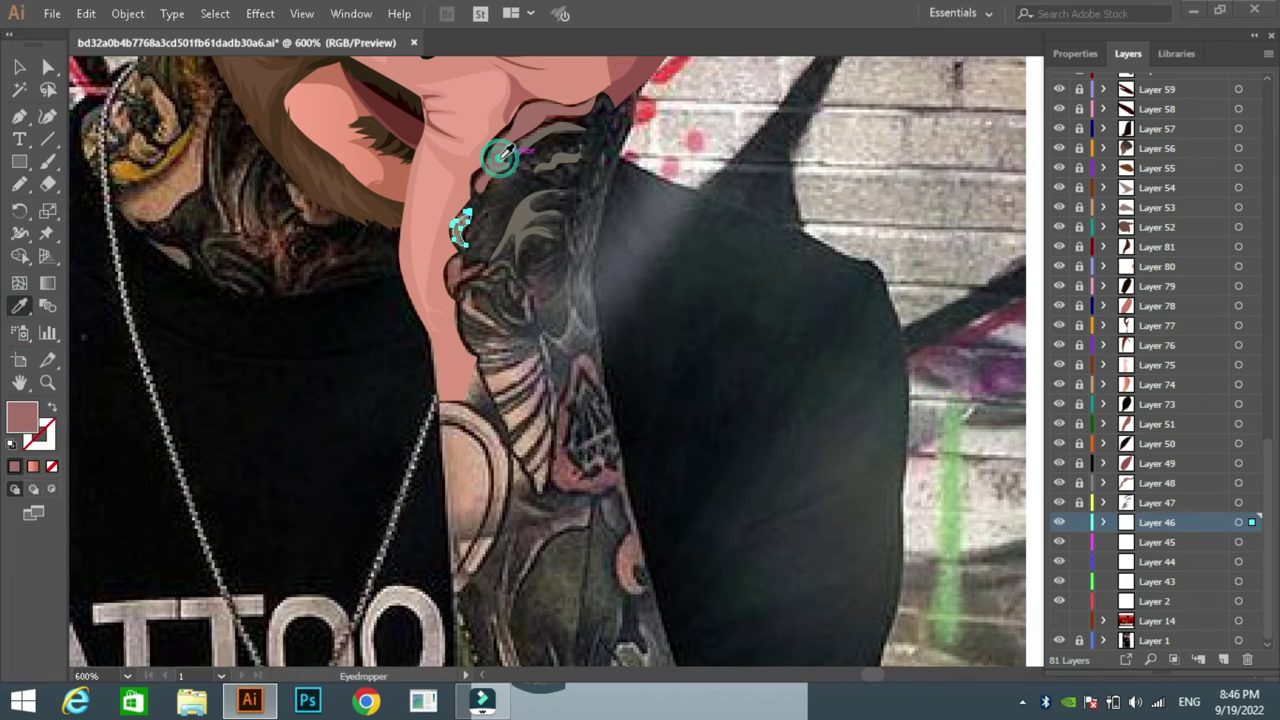
left_click_drag(484, 272, 458, 270)
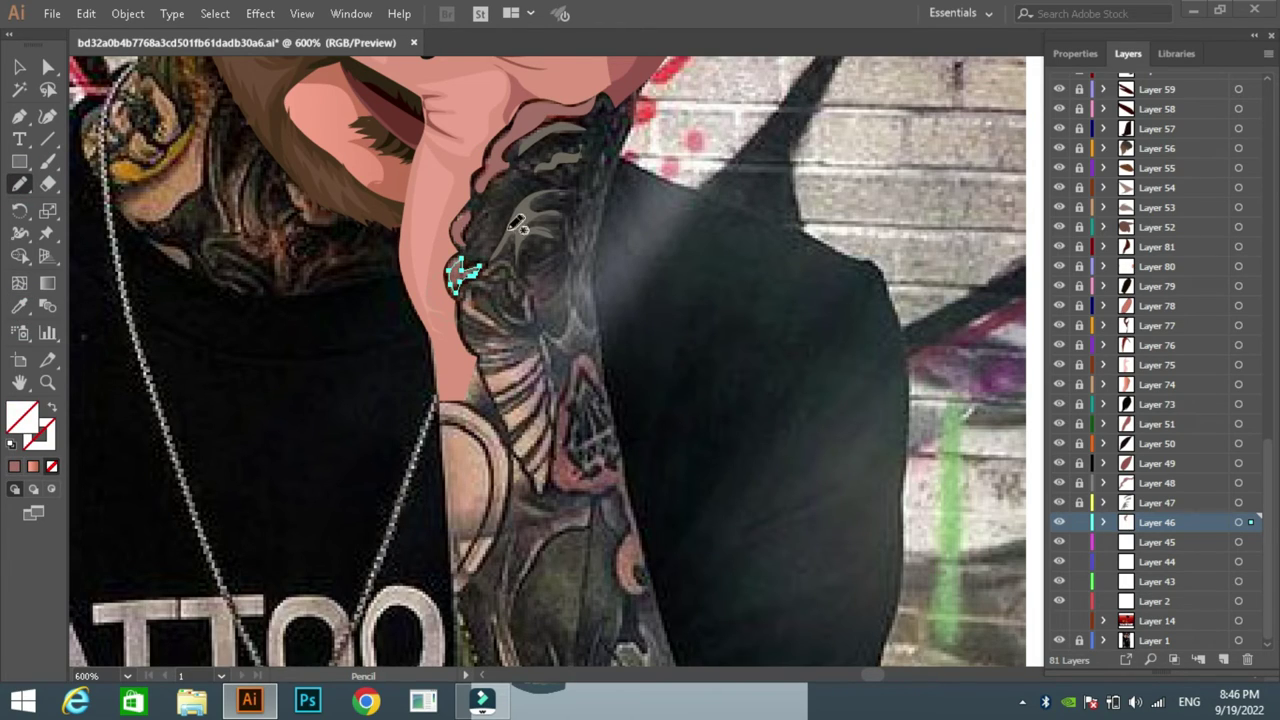
key("comma")
left_click_drag(505, 318, 515, 326)
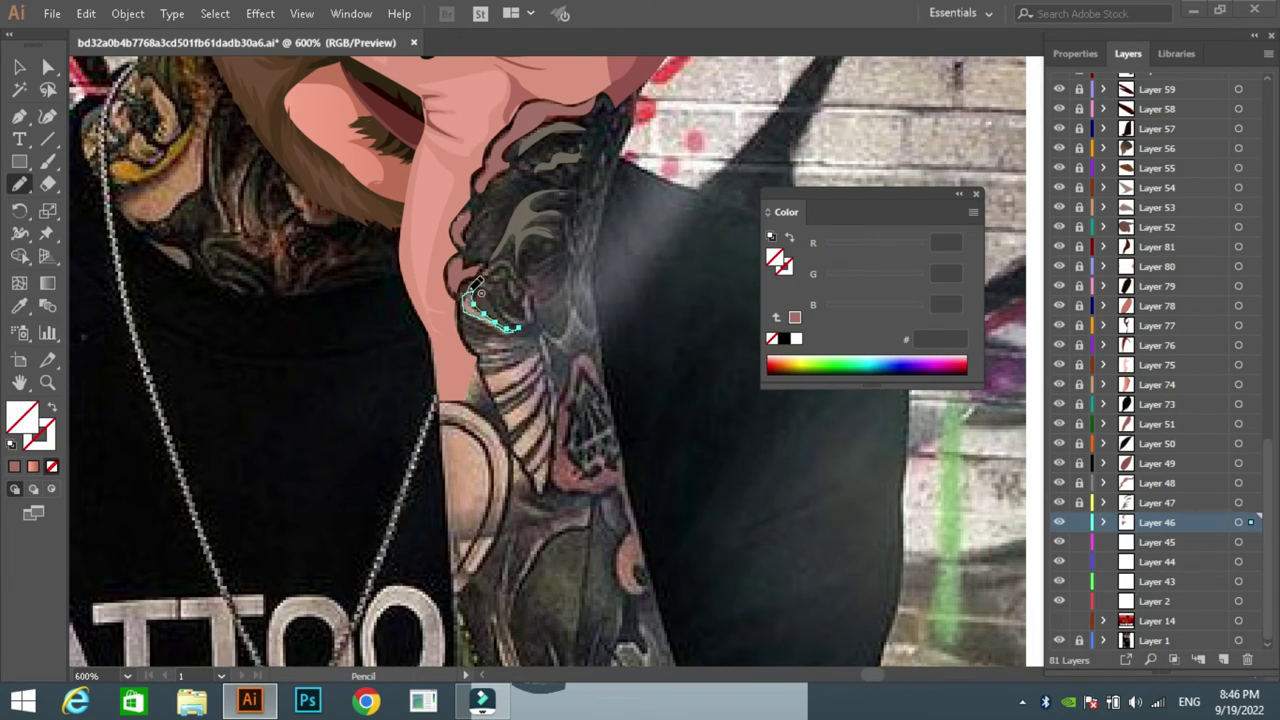
left_click(516, 148)
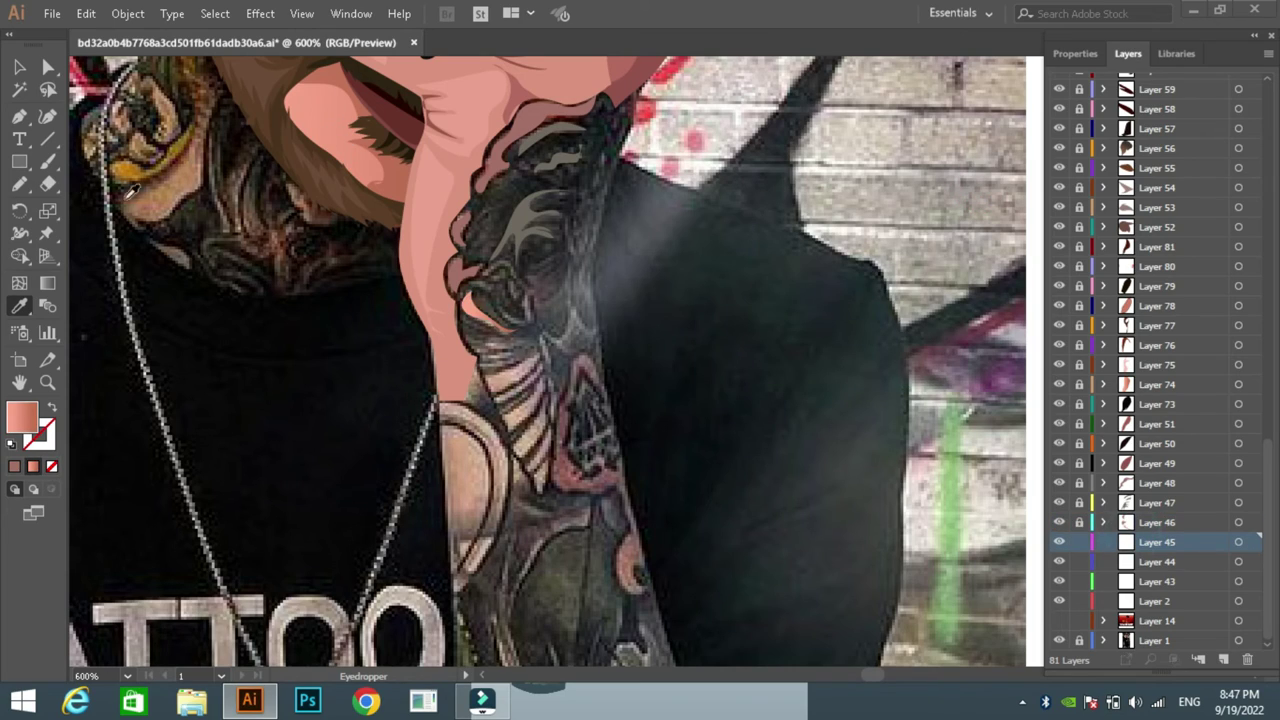
Step: Outline a grey-filled patch inside the tattoo
key("n")
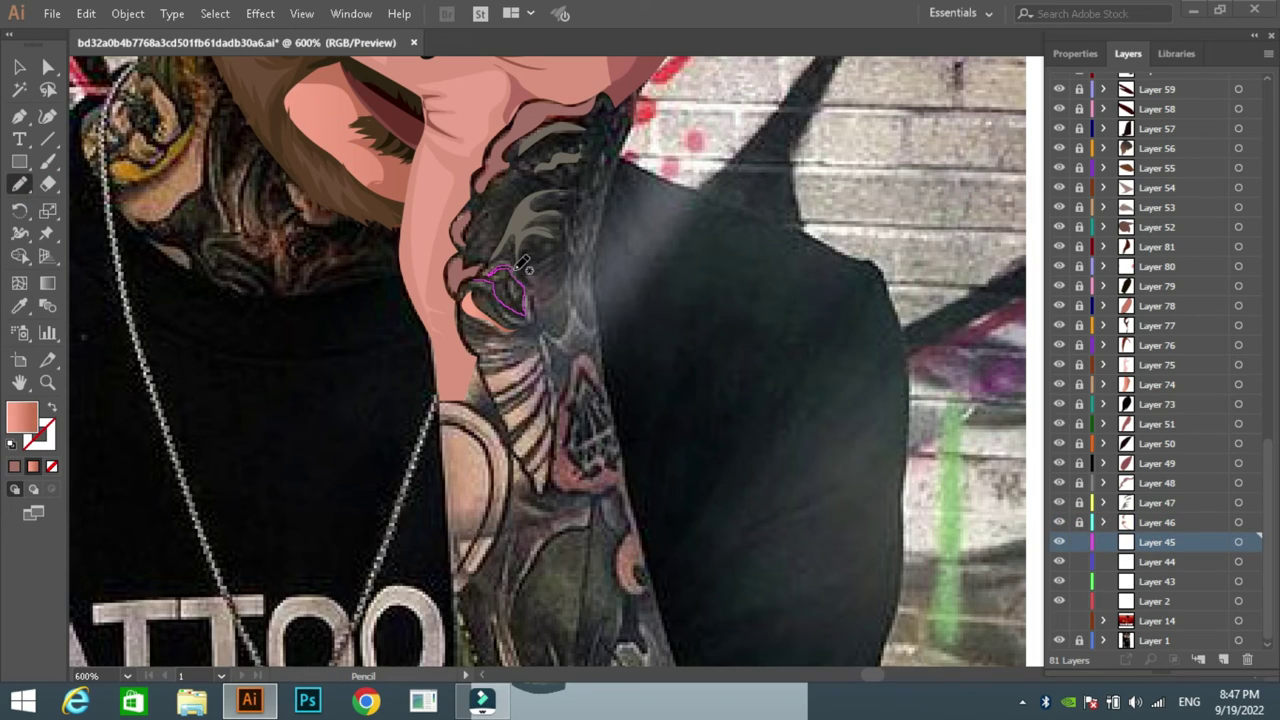
left_click_drag(541, 316, 510, 308)
key("i")
left_click(510, 225)
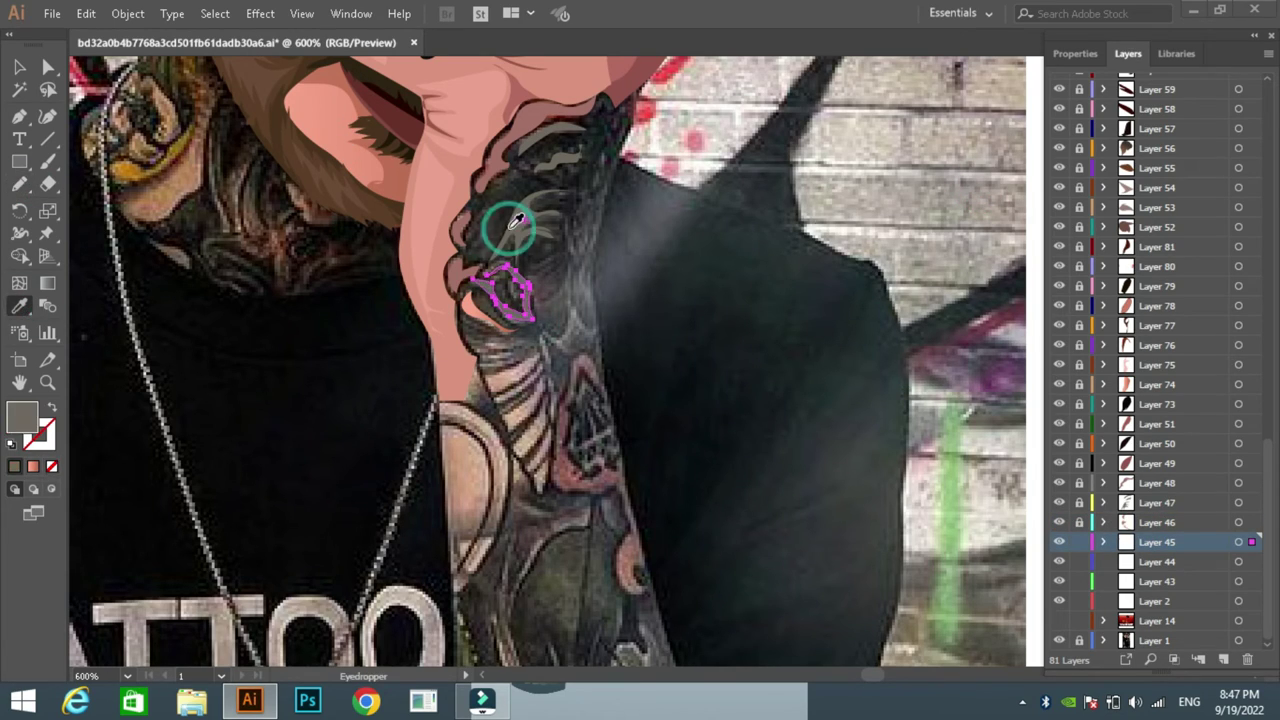
Step: On Layer 44, outline the whole neck tattoo and fill it with a near-black colour
left_click(1100, 561)
key("n")
left_click_drag(642, 84, 597, 230)
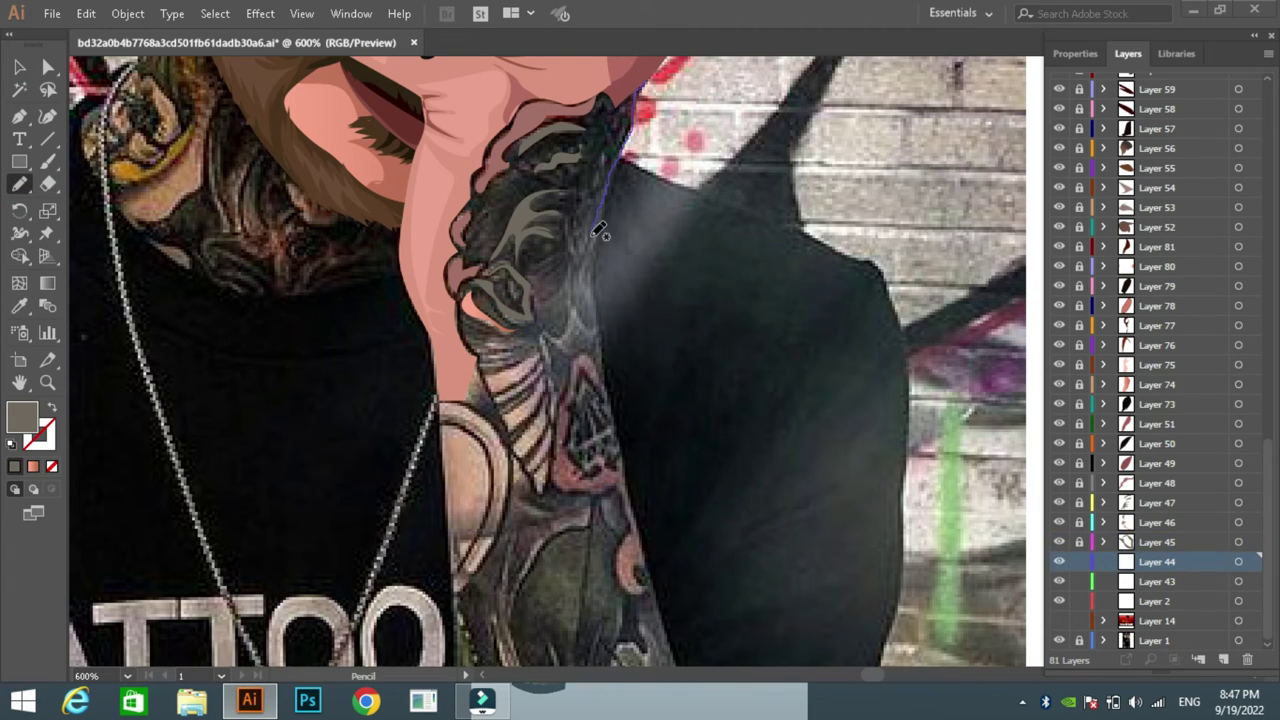
left_click_drag(463, 312, 645, 68)
key("i")
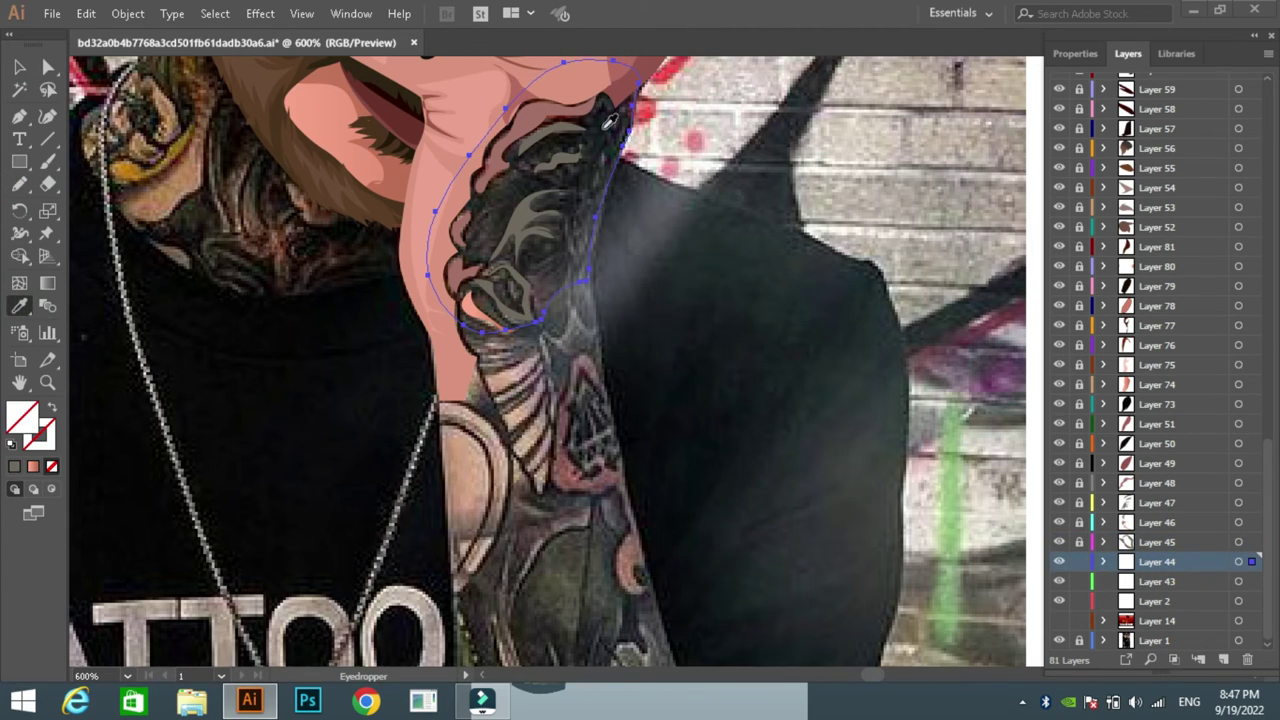
left_click(674, 289)
key("v")
scroll(740, 217, "up", 4)
Step: Add a sampled grey highlight inside the dark tattoo and fit the artboard in the window
key("n")
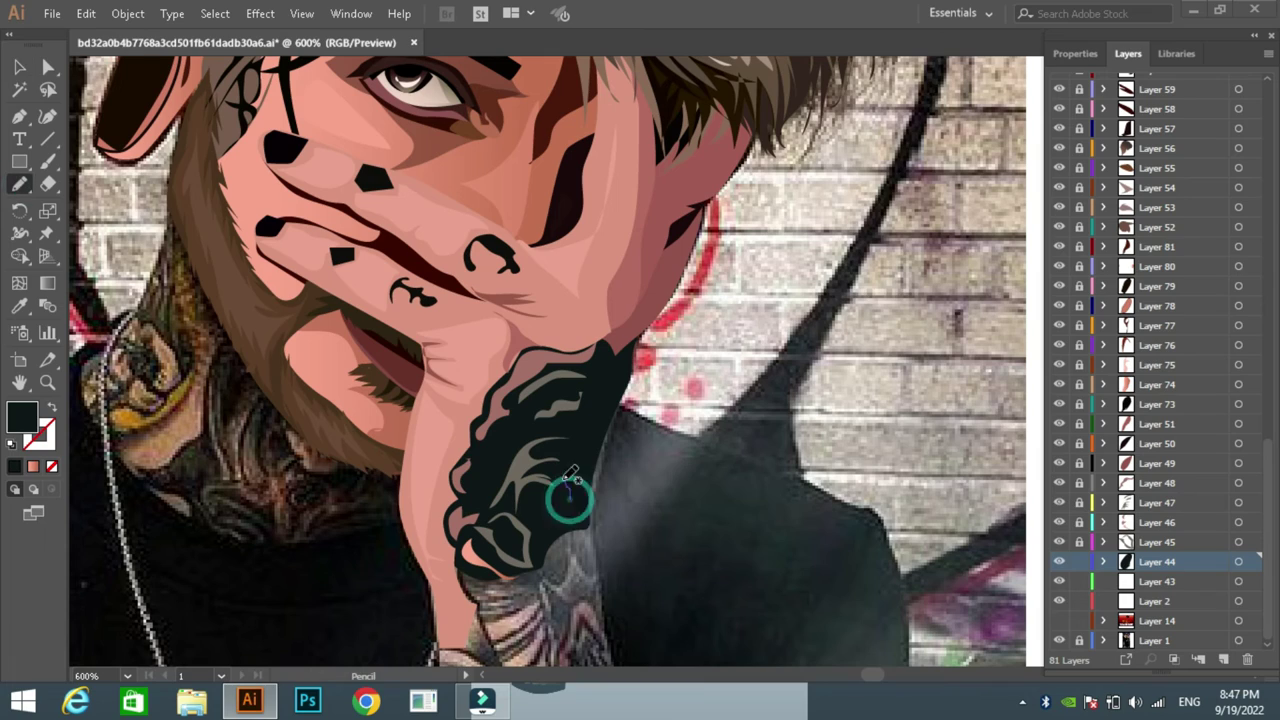
left_click_drag(569, 494, 610, 388)
key("i")
left_click(537, 457)
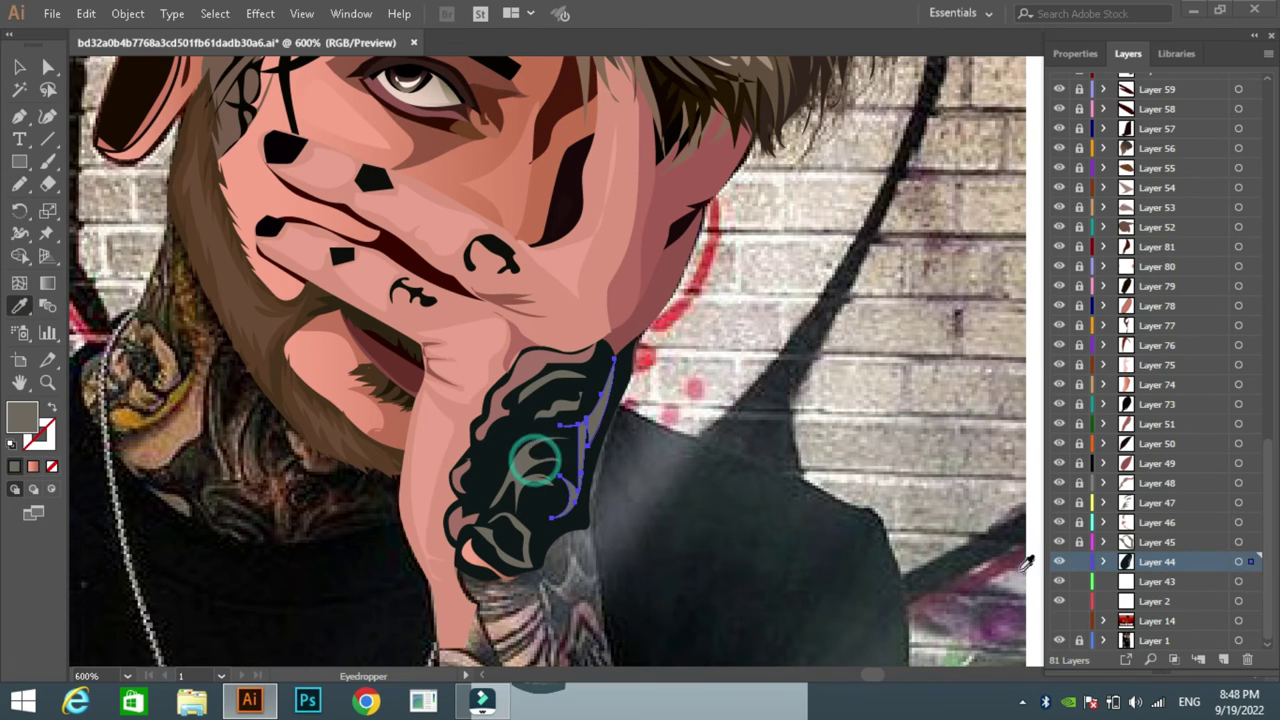
left_click(1157, 581)
key("ctrl+0")
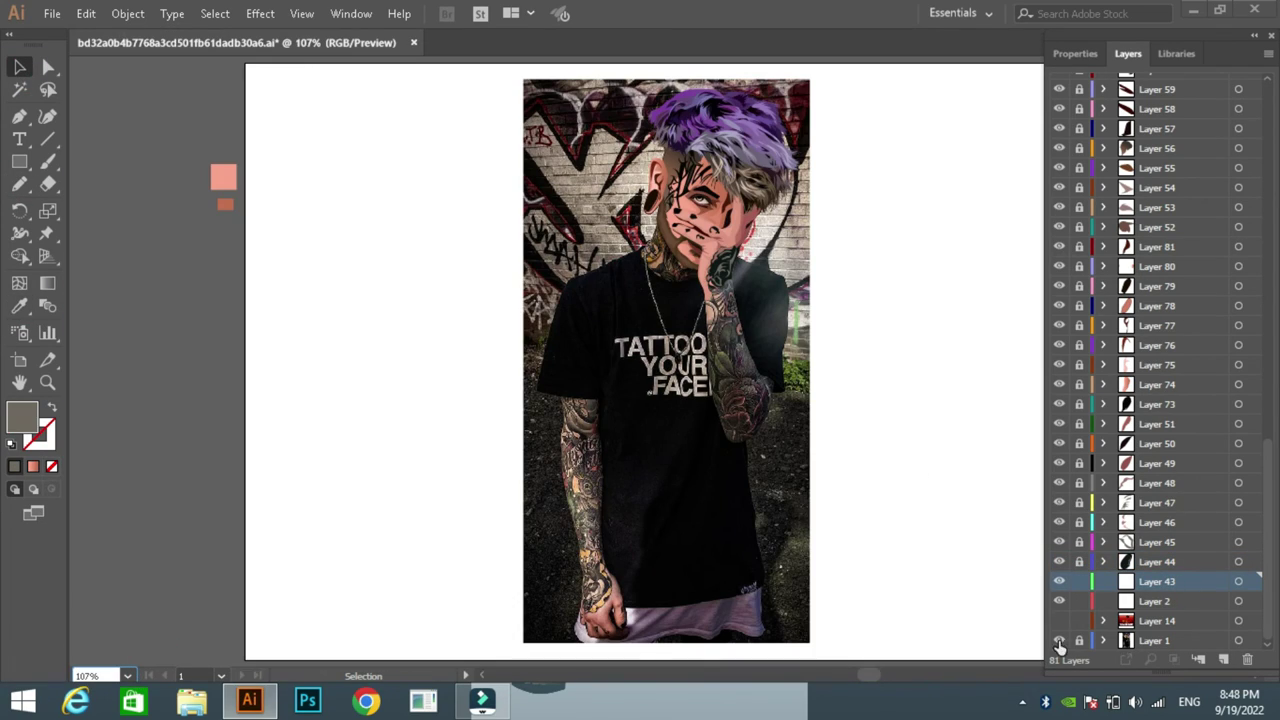
Step: Hide Layer 1's reference photo and toggle Layer 14's red gradient background
left_click(1059, 640)
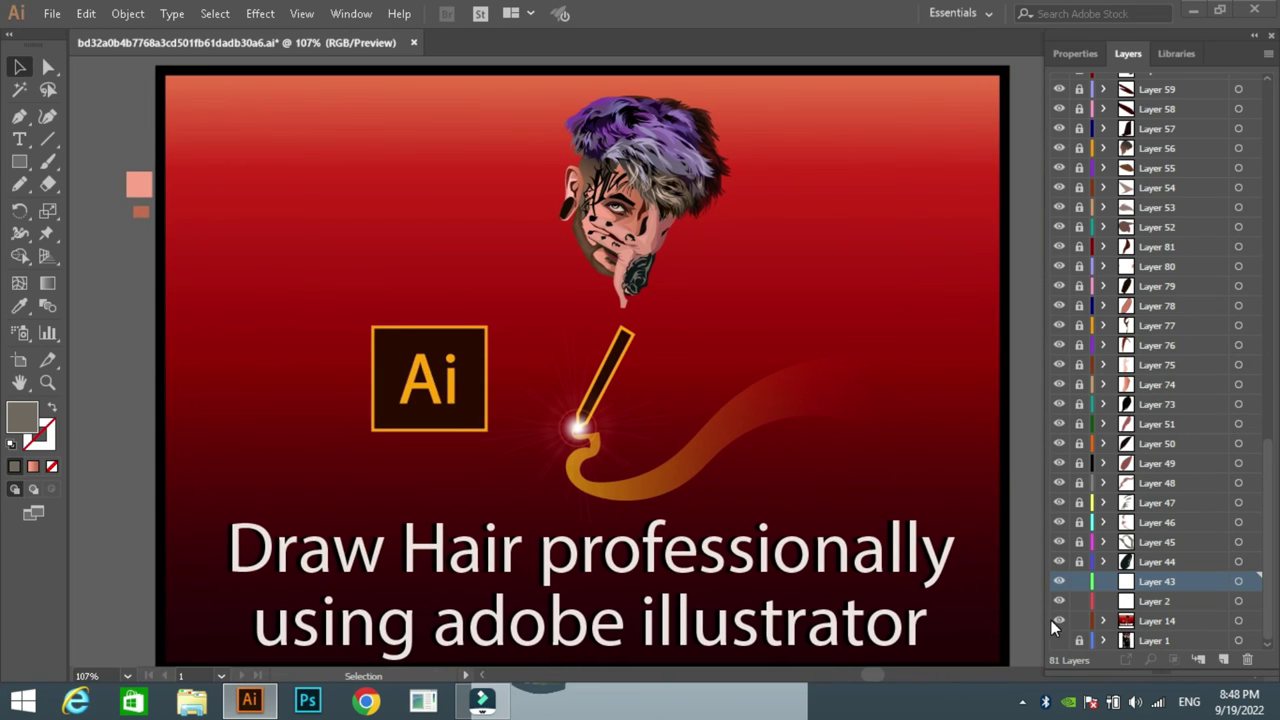
left_click(1059, 620)
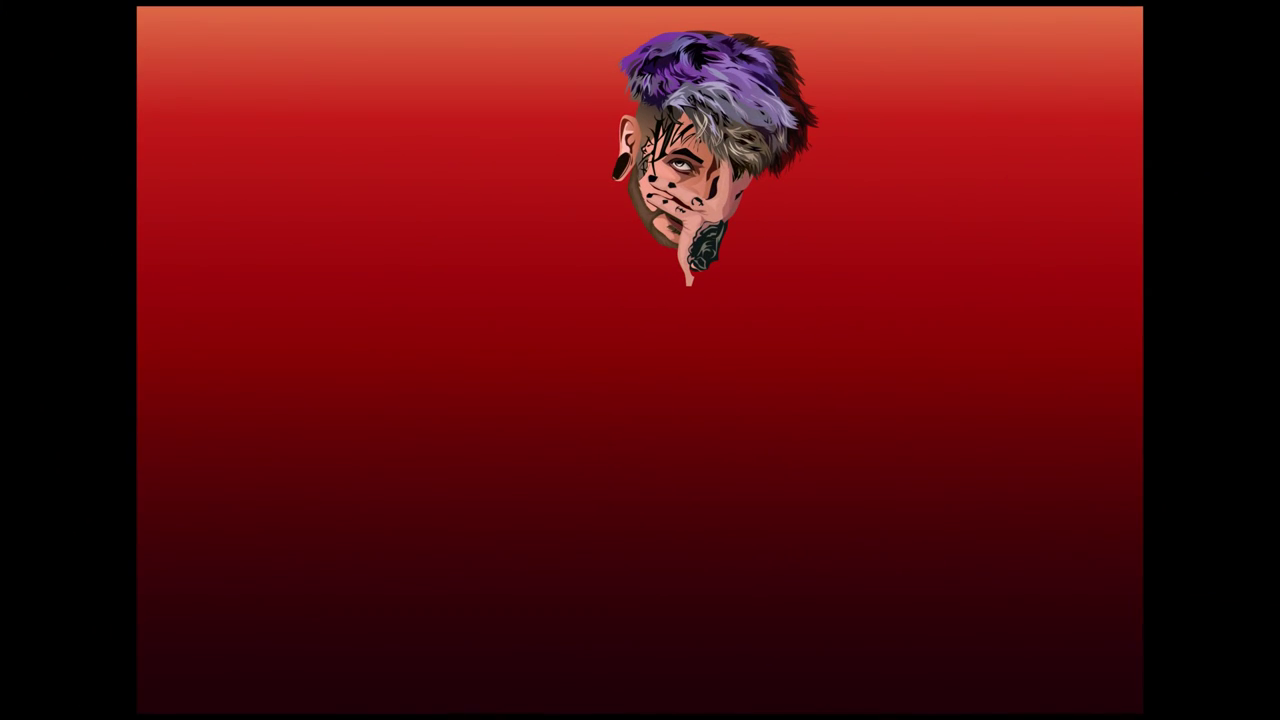